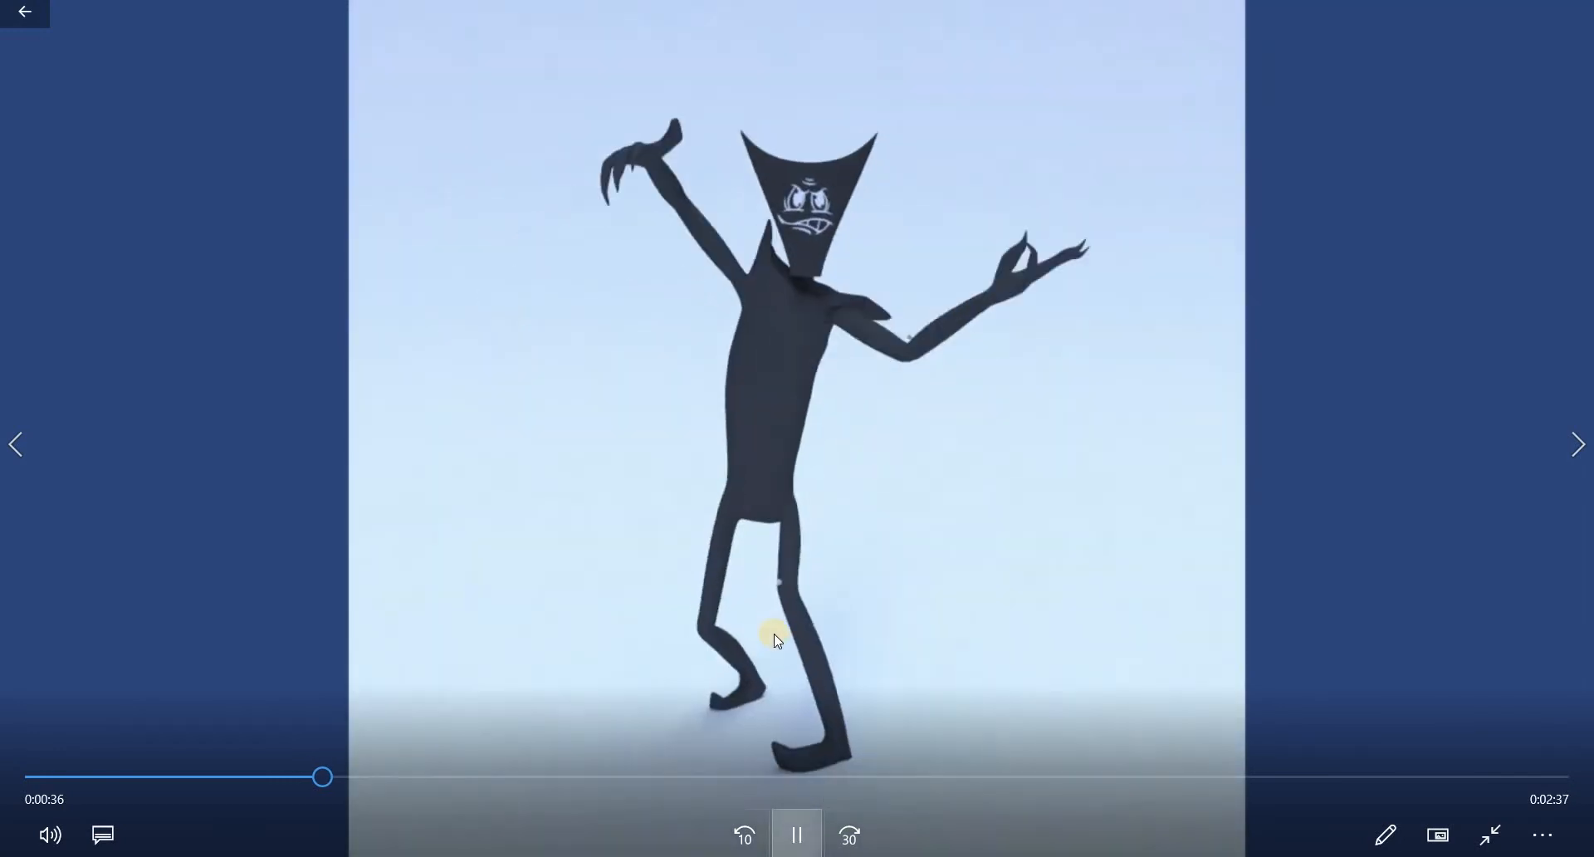
# Step: Pause the evilsequence video and switch to the evil character scene in Maya
pyautogui.click(795, 666)
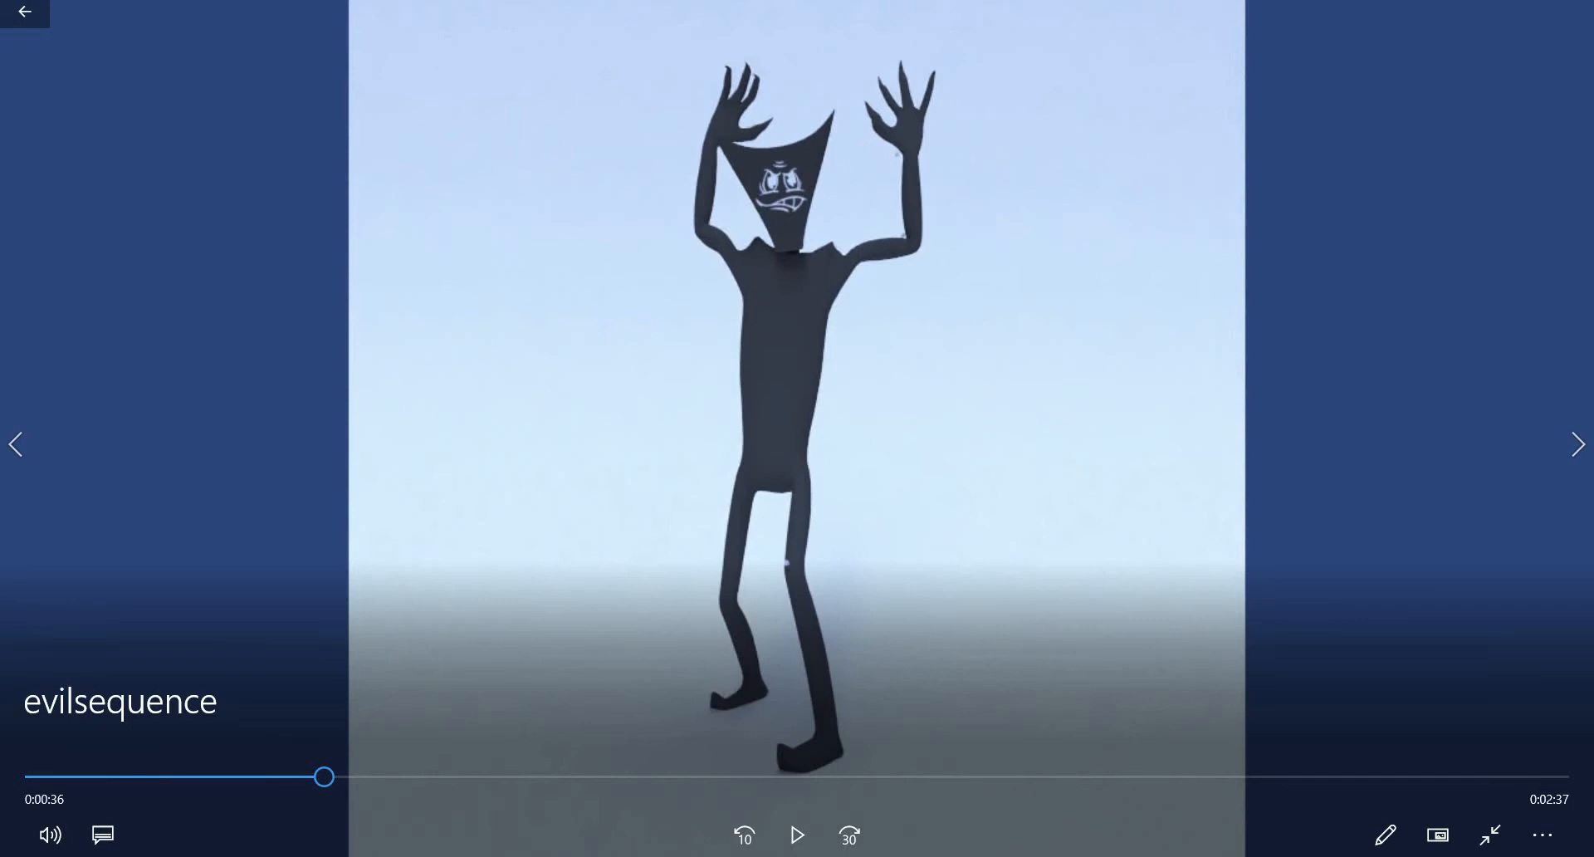
pyautogui.moveTo(1479, 15)
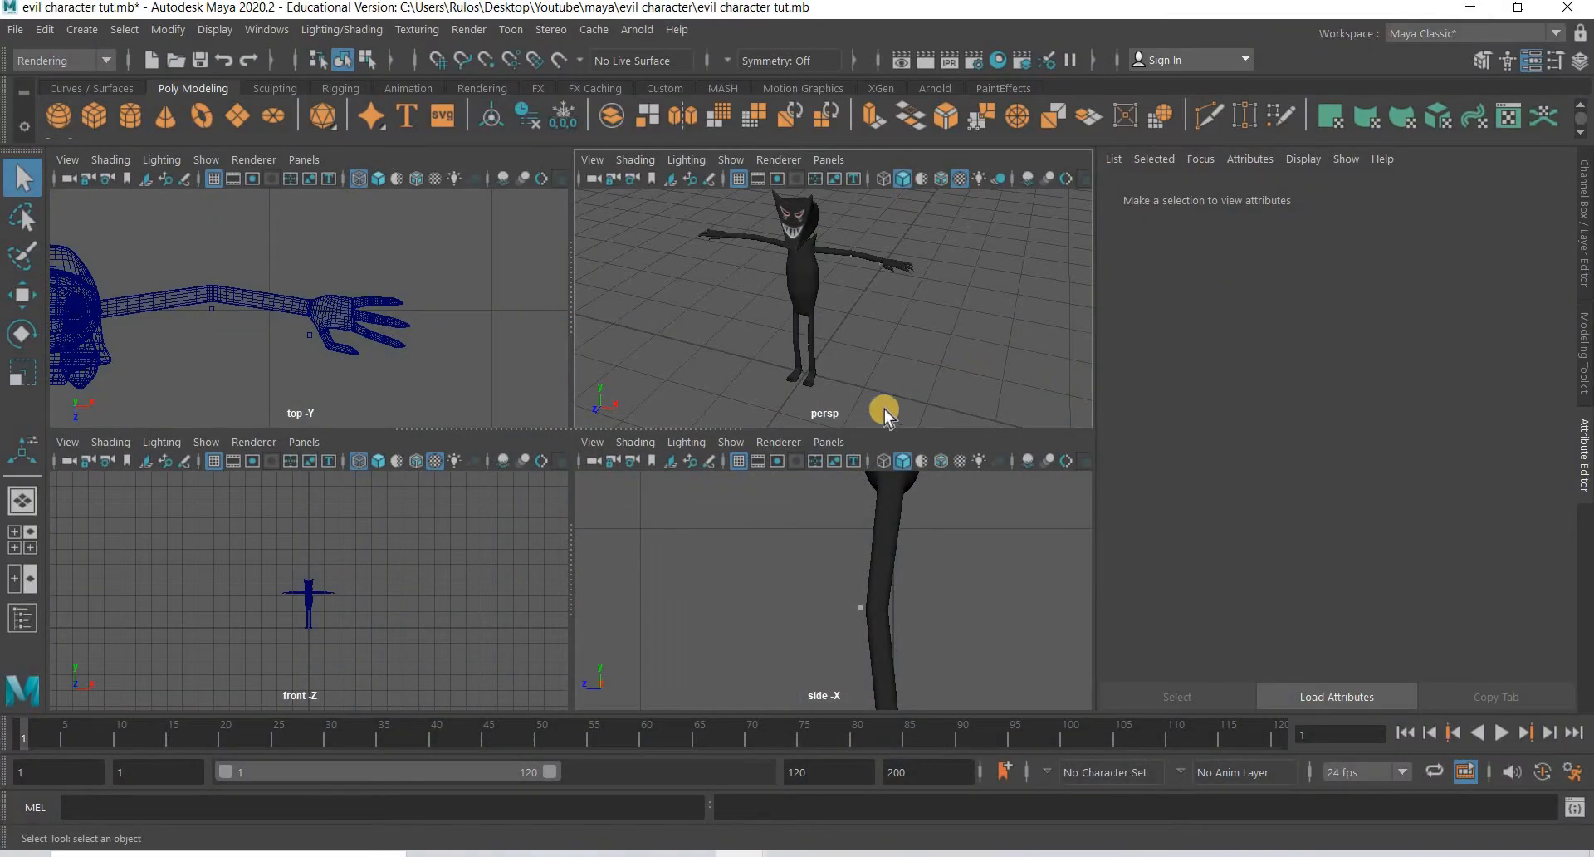
# Step: Move the small helper cube beside the wrist along Z so that it sits closer to the arm
pyautogui.press('space')
pyautogui.keyDown('alt'); pyautogui.moveTo(551, 570); pyautogui.dragTo(677, 536); pyautogui.keyUp('alt')
pyautogui.scroll(5, 760, 513)
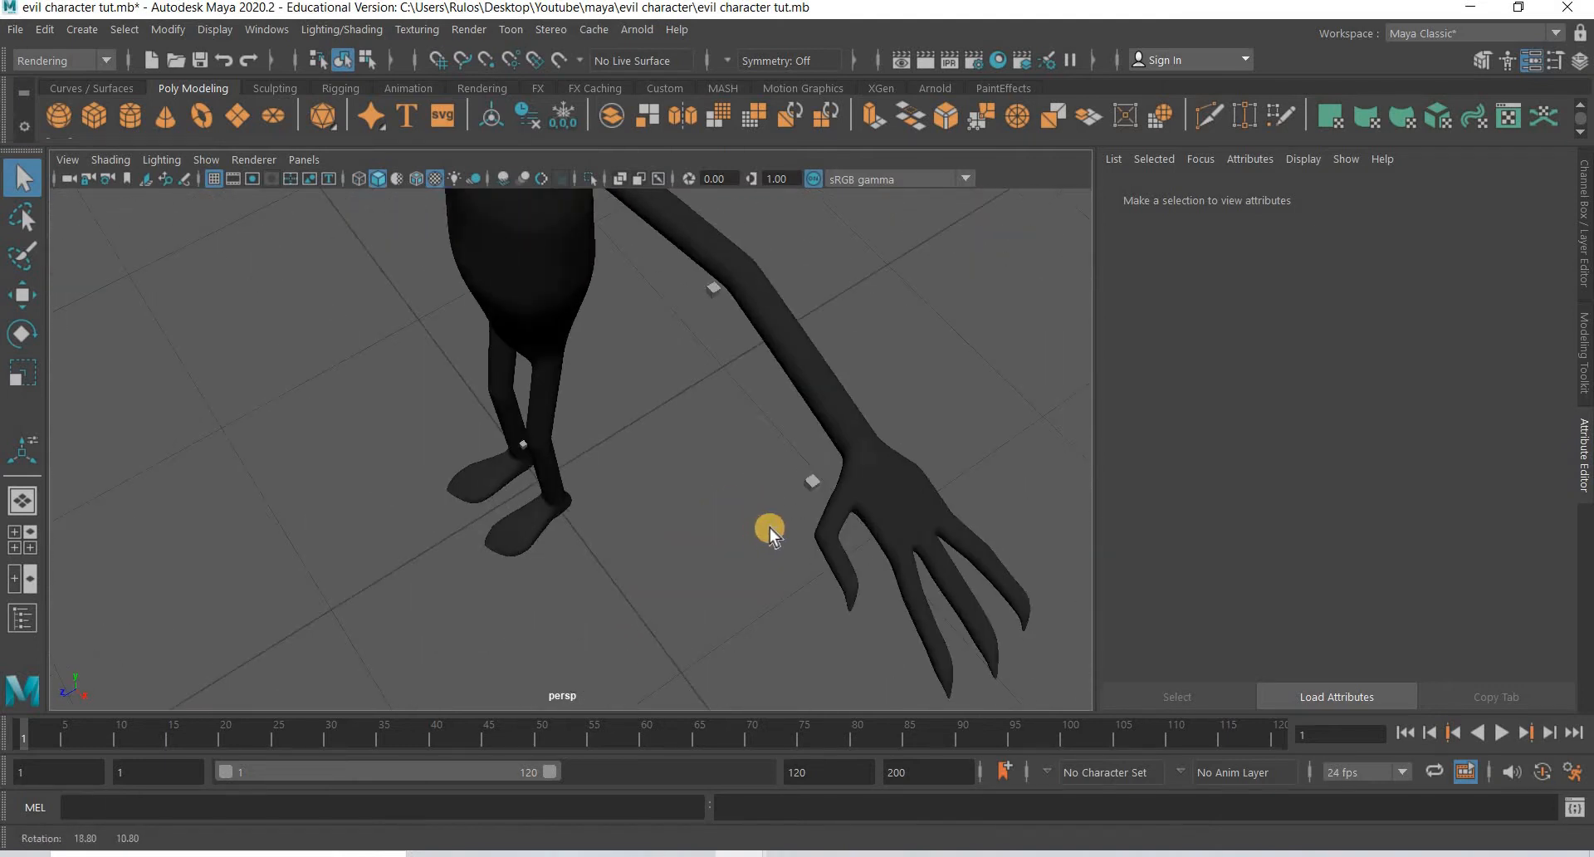
pyautogui.keyDown('alt'); pyautogui.moveTo(826, 519); pyautogui.dragTo(795, 526); pyautogui.keyUp('alt')
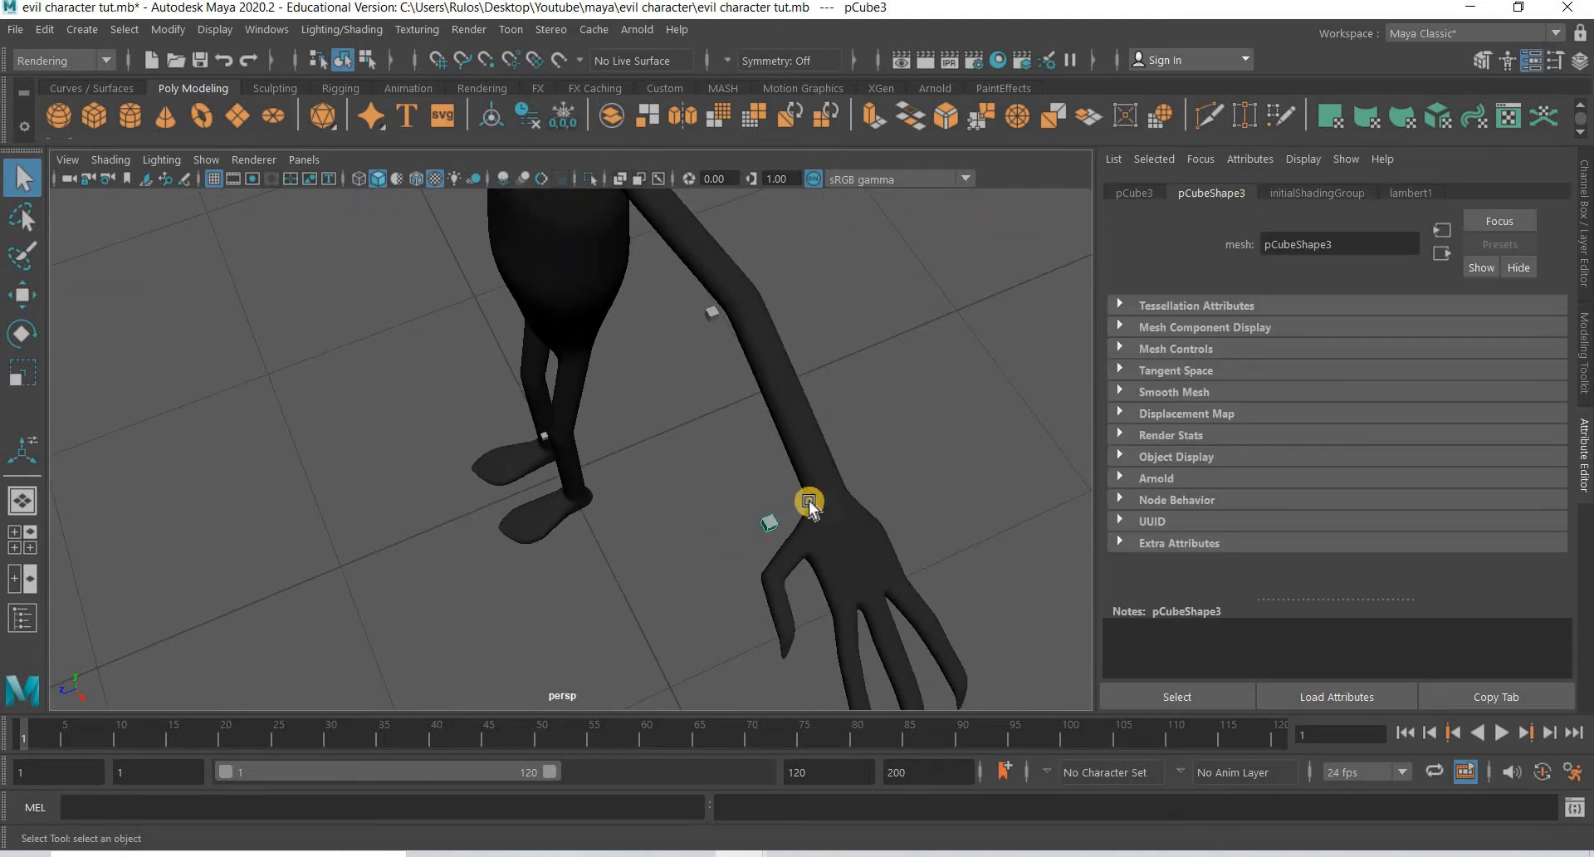
pyautogui.press('w')
pyautogui.moveTo(696, 561); pyautogui.dragTo(710, 552)
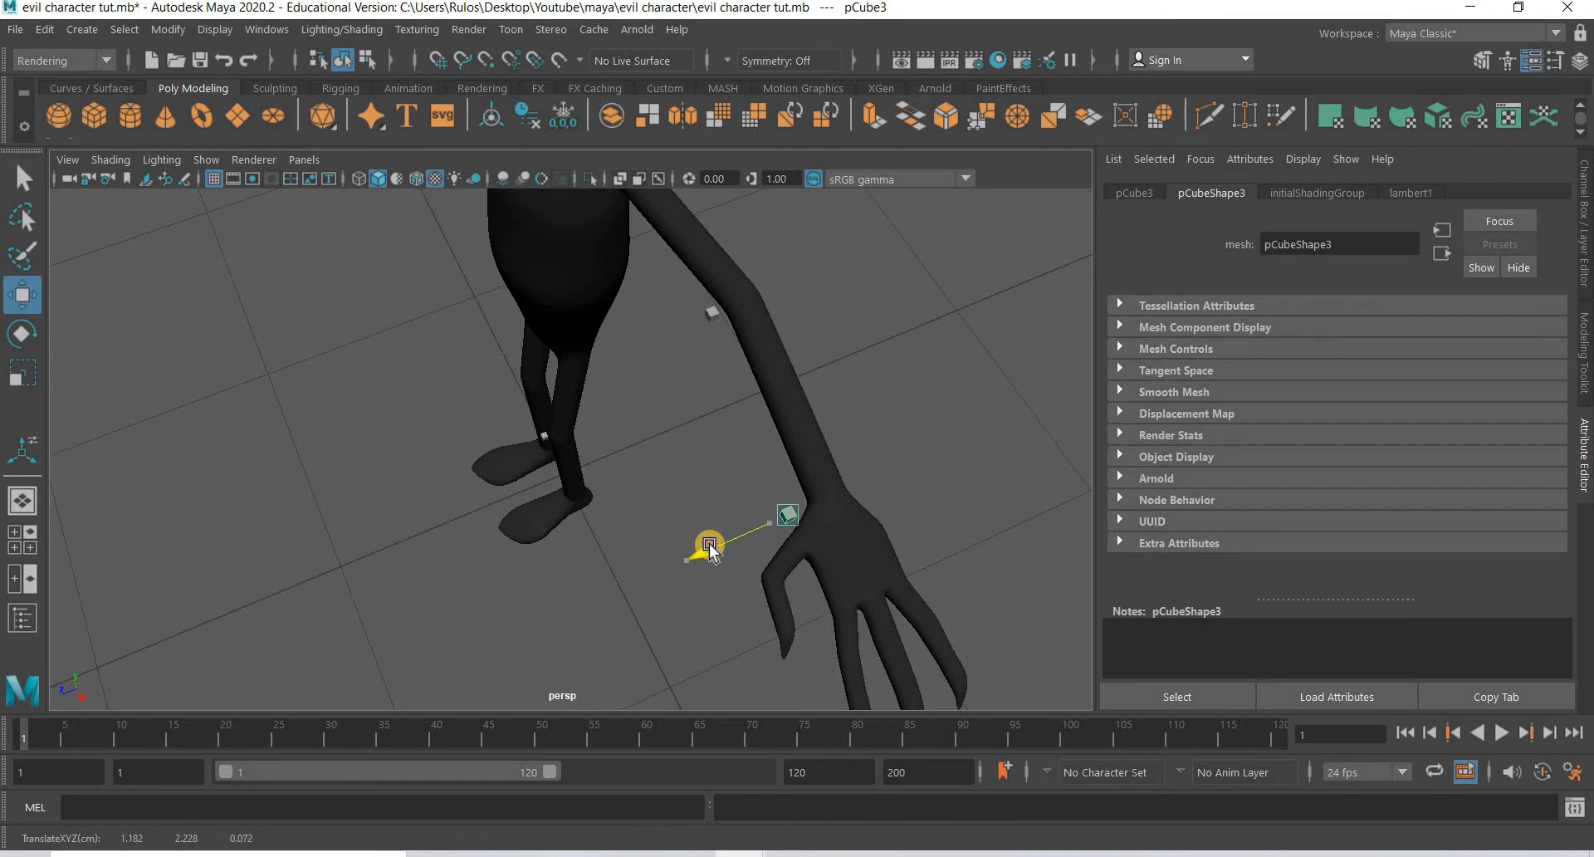
# Step: Create a polygon cube with its width, height and depth all set to 0.023
pyautogui.keyDown('alt'); pyautogui.moveTo(840, 563); pyautogui.dragTo(211, 289); pyautogui.keyUp('alt')
pyautogui.click(94, 115)
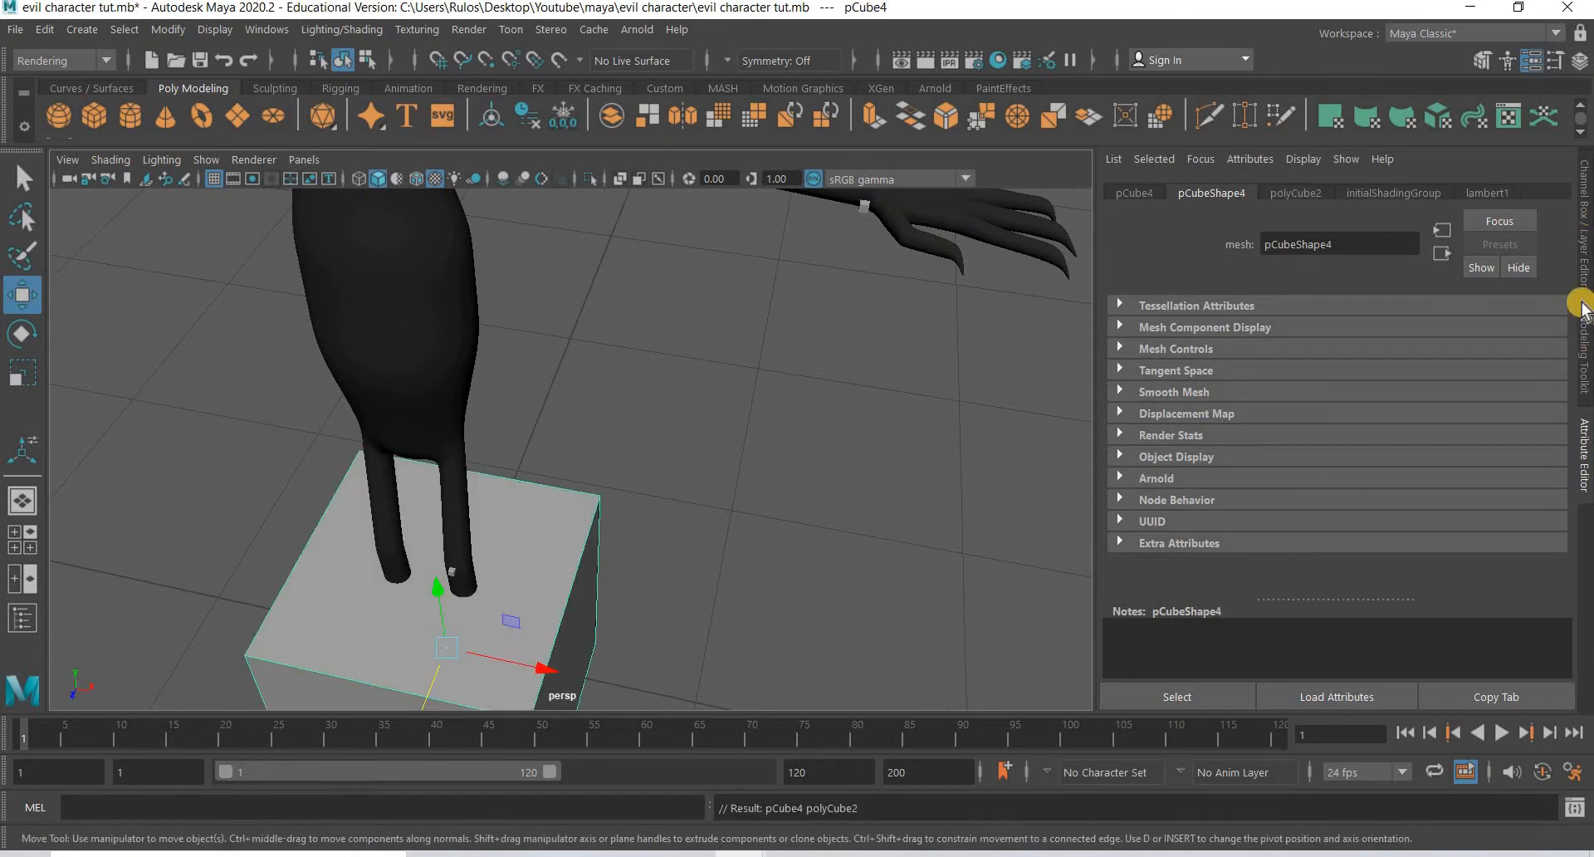
pyautogui.click(1583, 266)
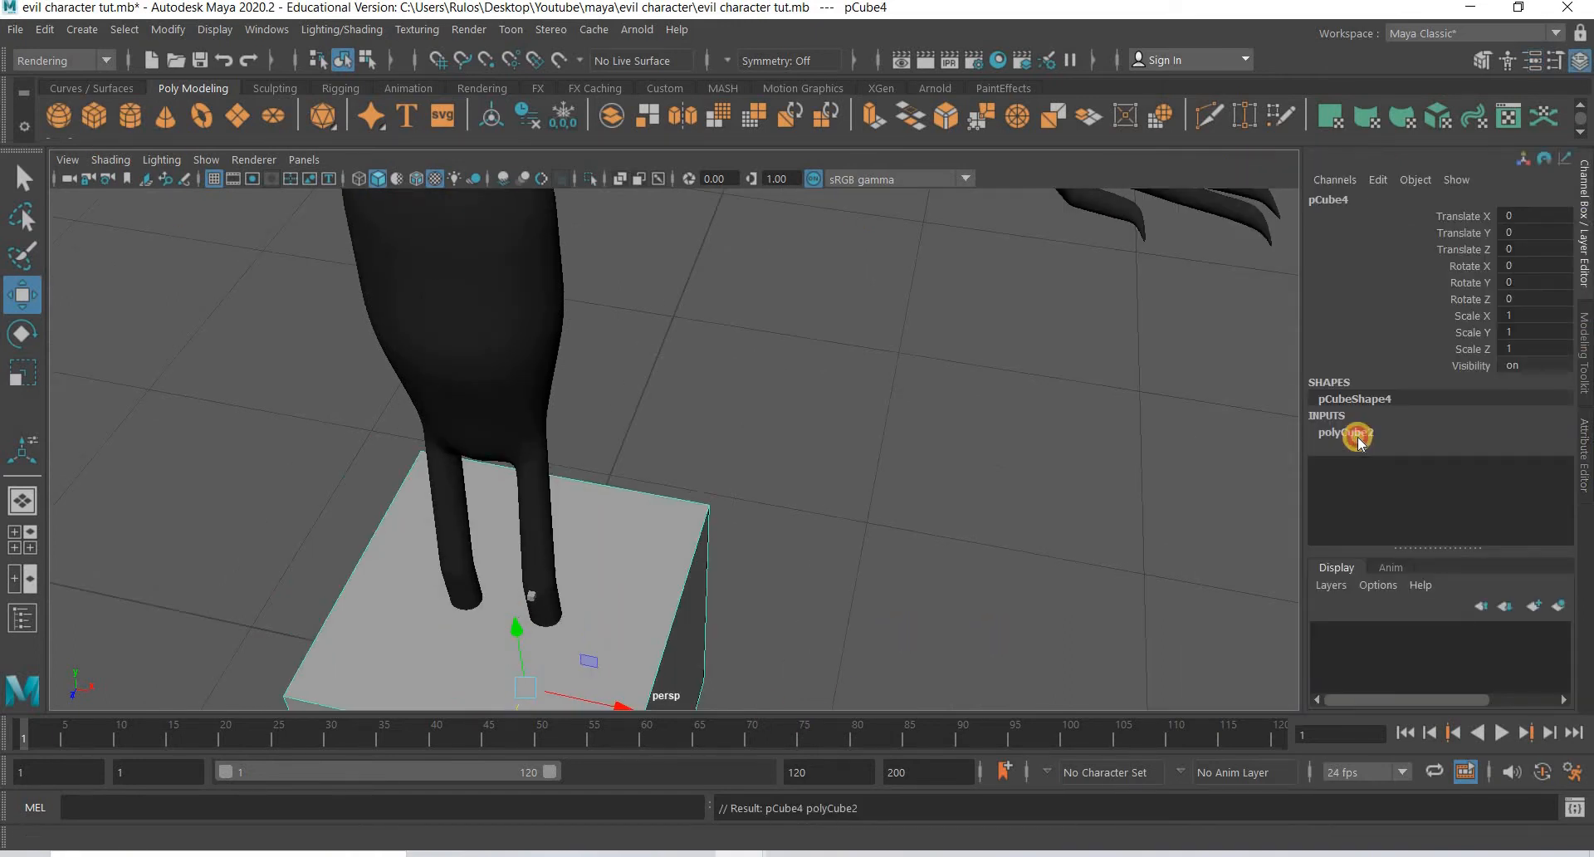
pyautogui.click(1533, 454)
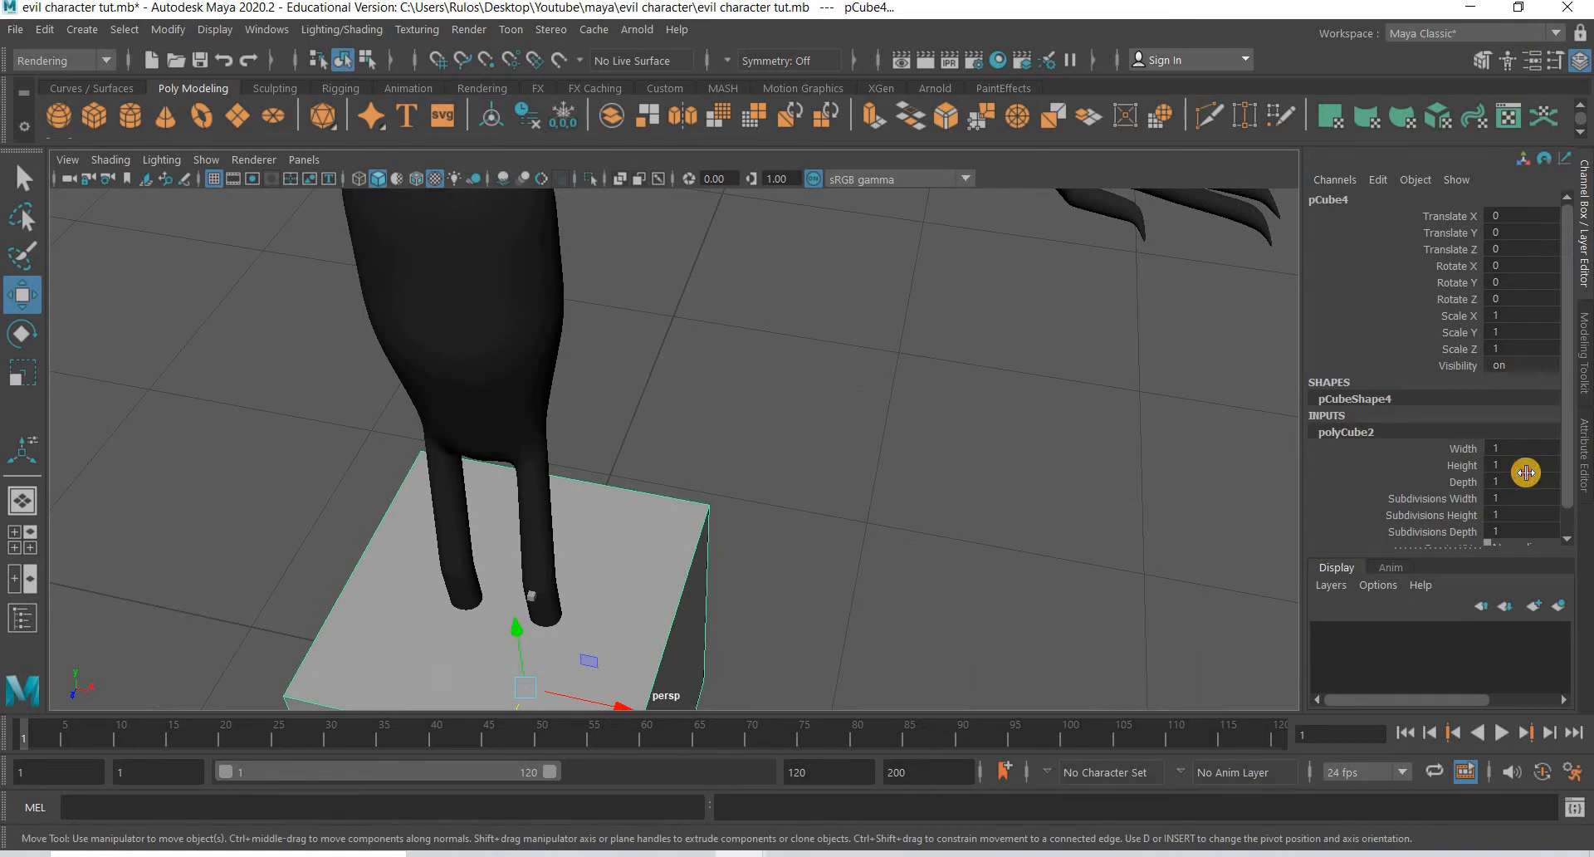
pyautogui.moveTo(1526, 449); pyautogui.dragTo(1526, 481)
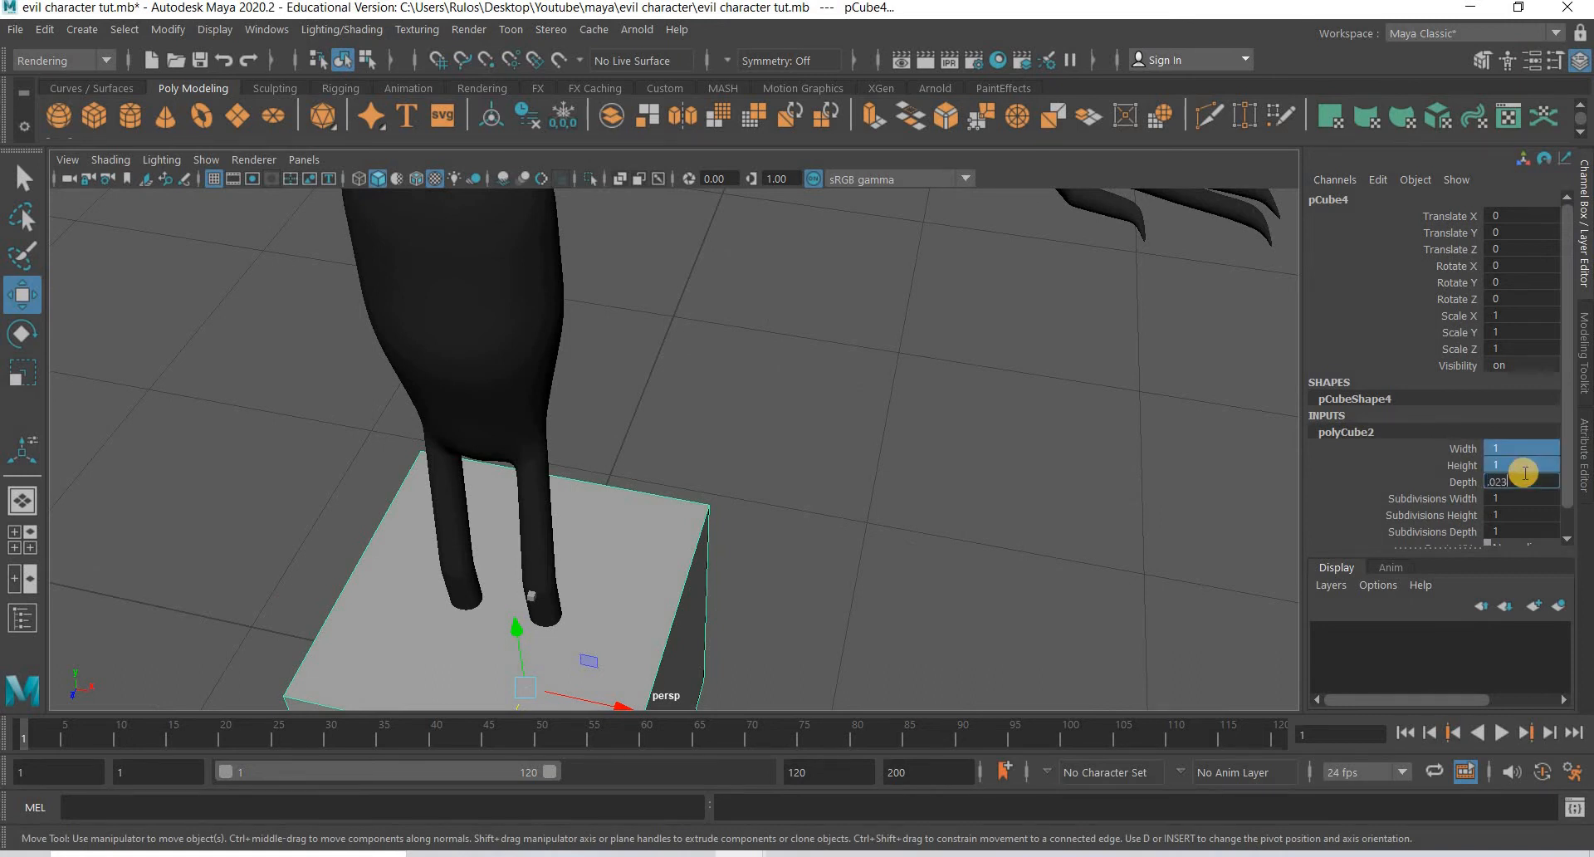
pyautogui.press('Return')
# Step: Move the new cube in the front view onto the knee without a helper cube, at about X -0.126, Y 0.677
pyautogui.keyDown('alt'); pyautogui.moveTo(746, 510); pyautogui.dragTo(436, 671); pyautogui.keyUp('alt')
pyautogui.moveTo(436, 562); pyautogui.dragTo(494, 580)
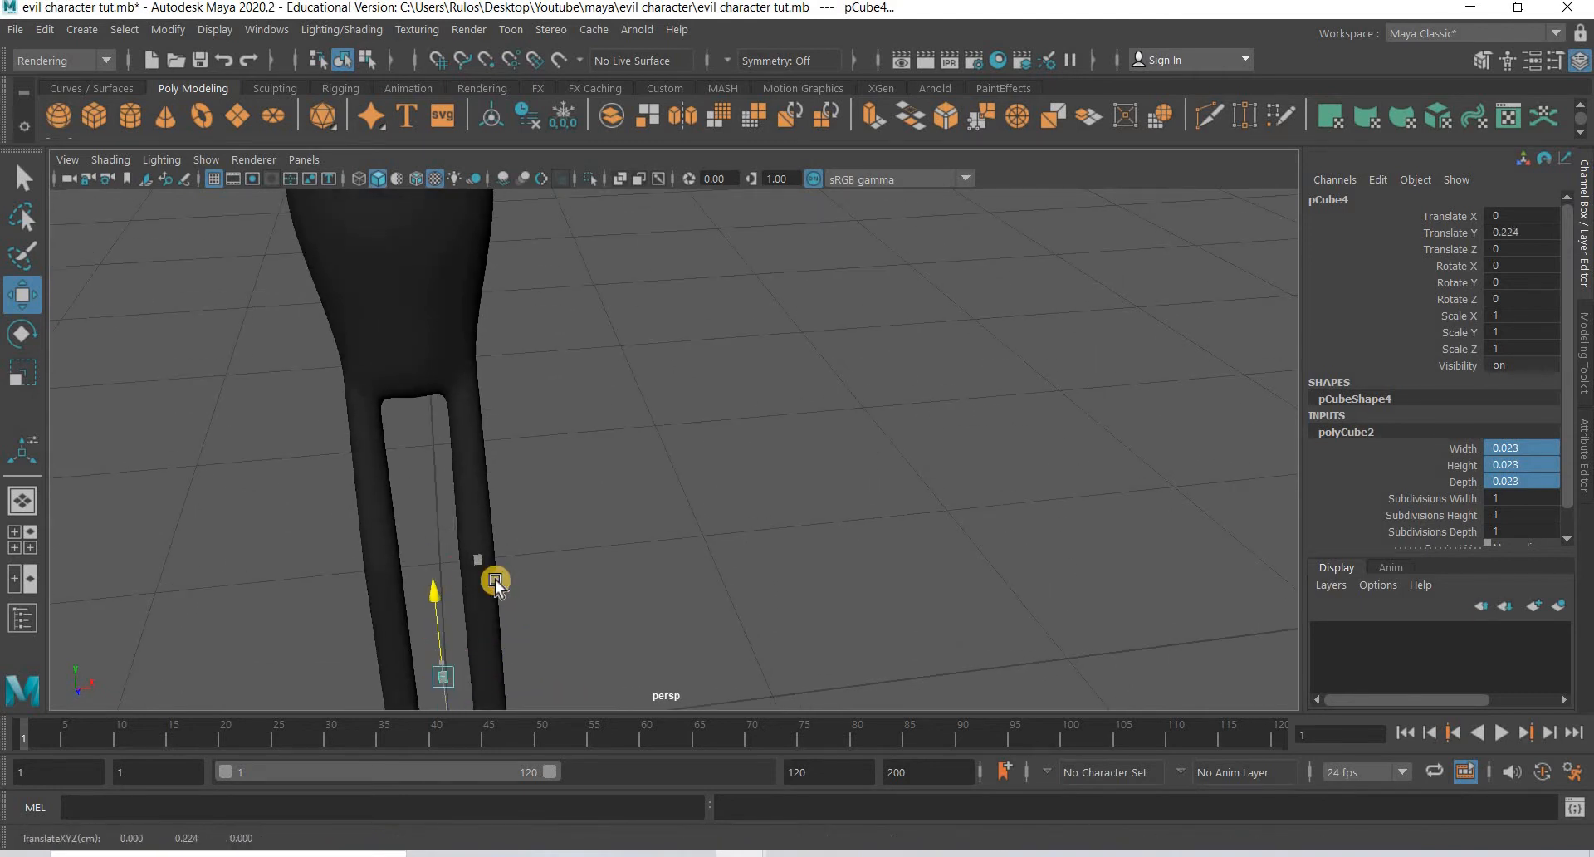
pyautogui.press('space')
pyautogui.press('space')
pyautogui.scroll(6, 622, 647)
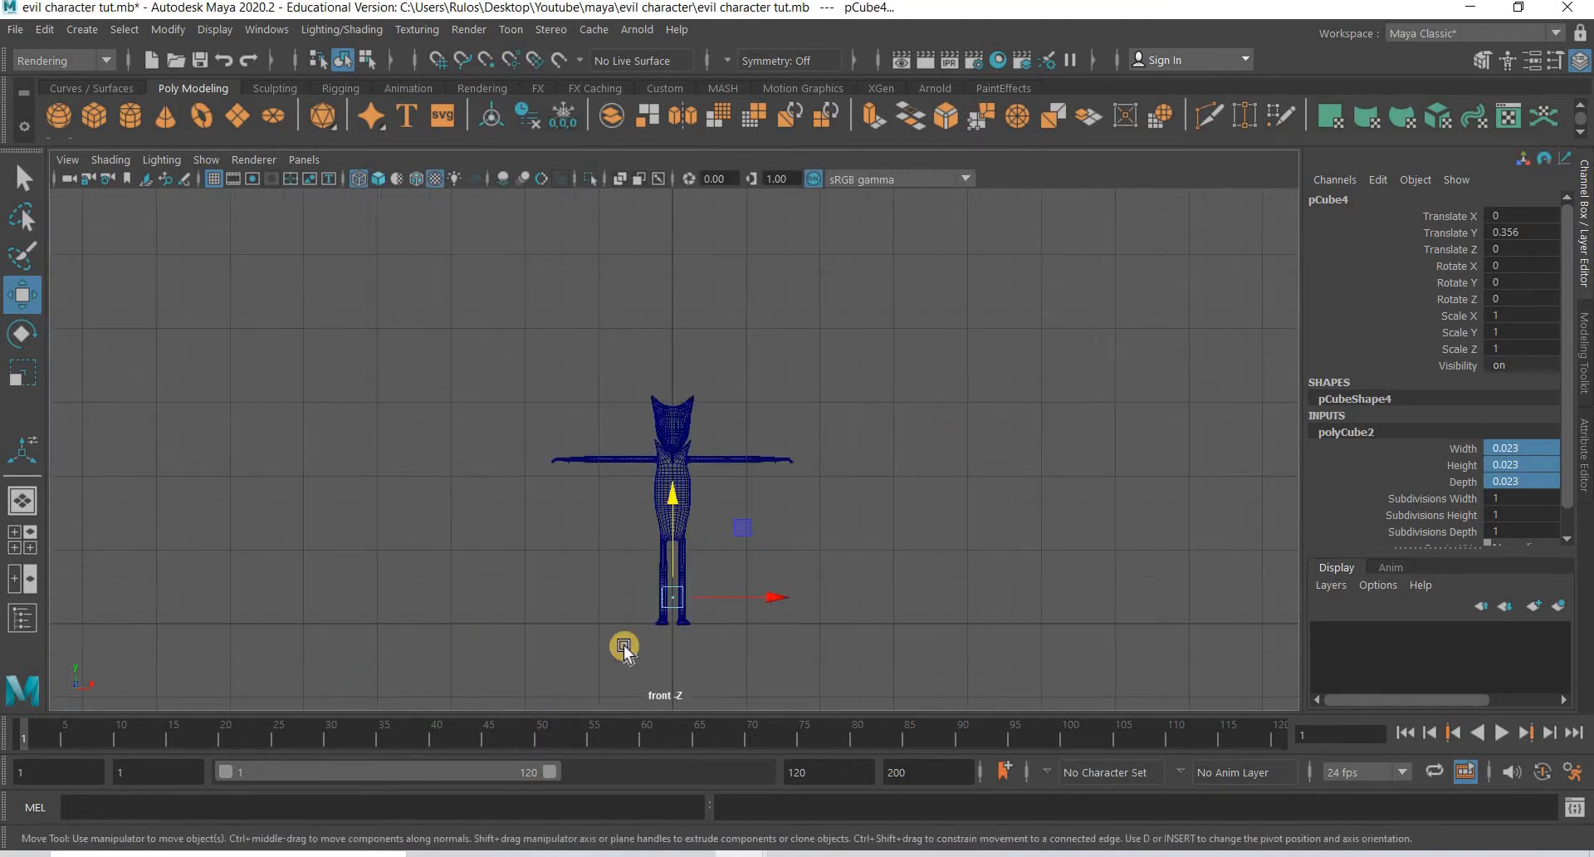
pyautogui.keyDown('alt'); pyautogui.moveTo(747, 664); pyautogui.dragTo(451, 428, button='middle'); pyautogui.keyUp('alt')
pyautogui.scroll(3, 676, 531)
pyautogui.keyDown('alt'); pyautogui.moveTo(230, 462); pyautogui.dragTo(660, 547, button='middle'); pyautogui.keyUp('alt')
pyautogui.scroll(3, 660, 546)
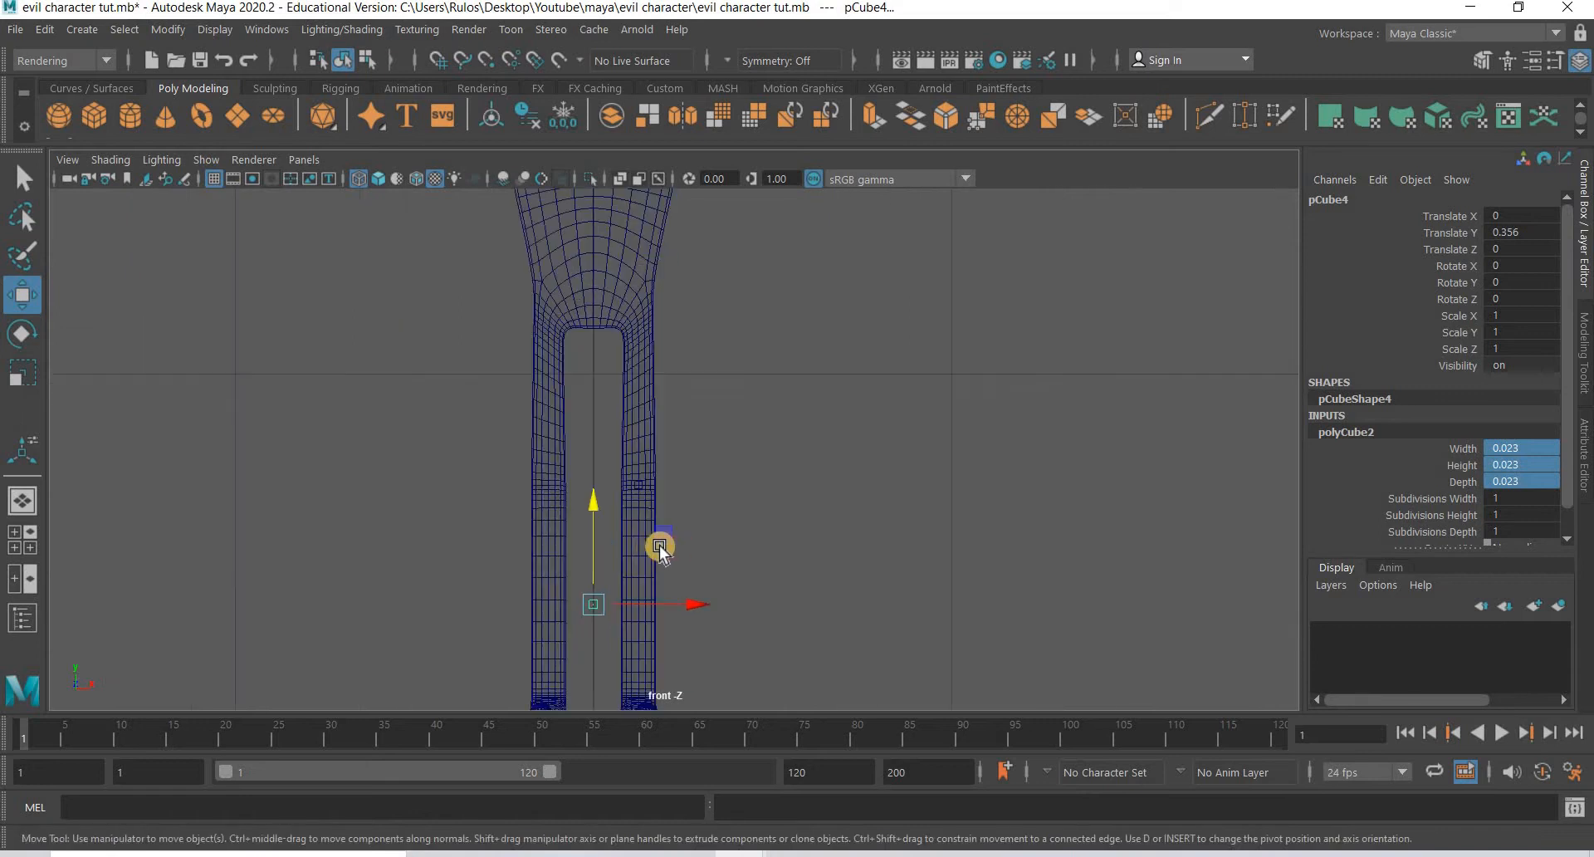
pyautogui.moveTo(763, 456); pyautogui.dragTo(623, 432)
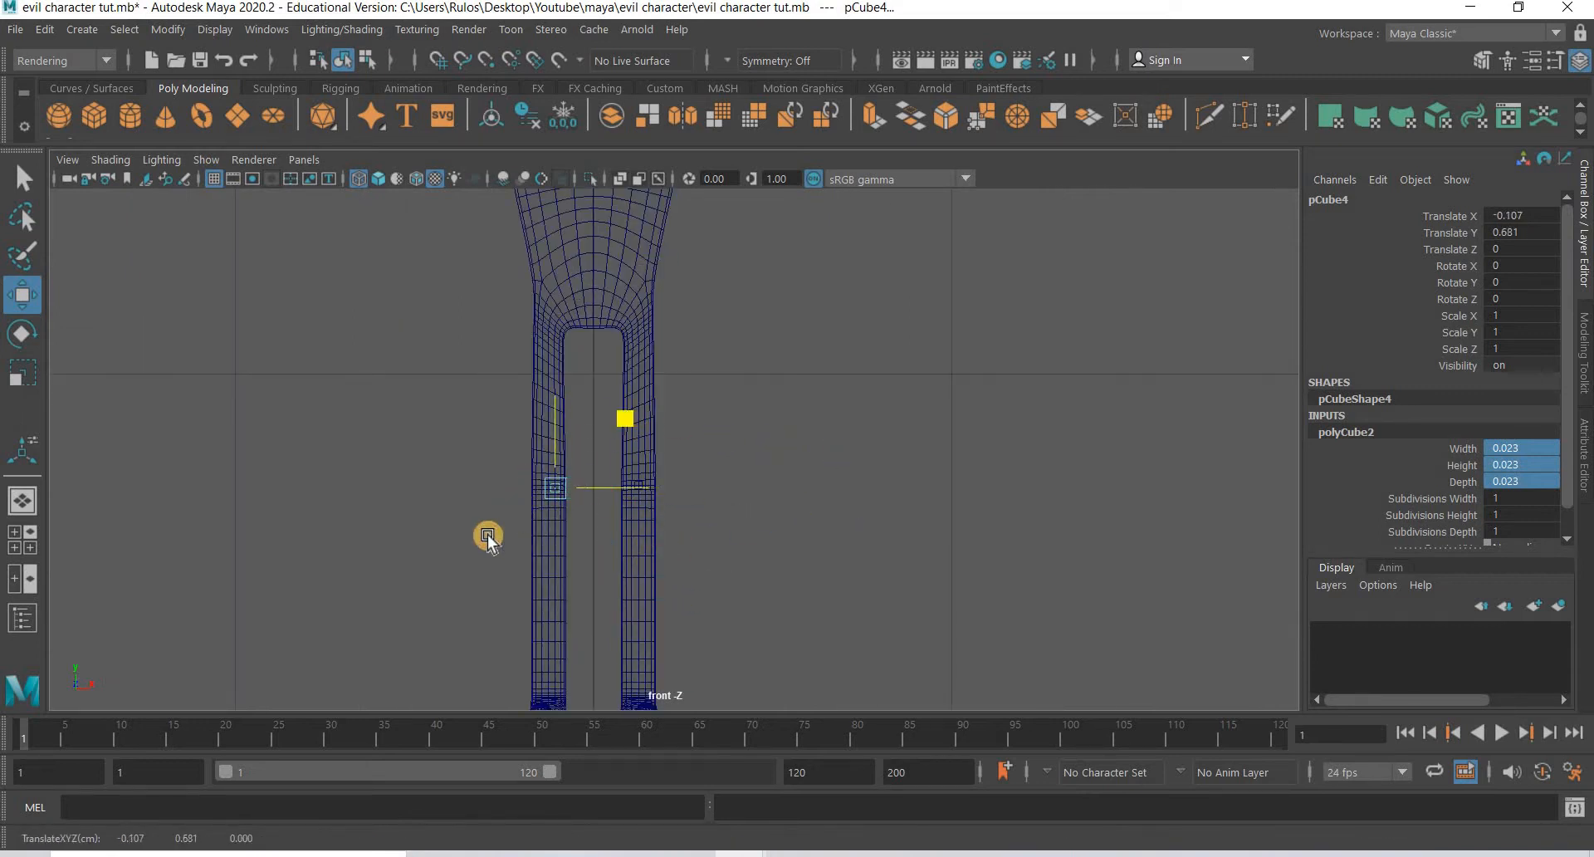
pyautogui.scroll(3, 488, 537)
pyautogui.scroll(4, 608, 484)
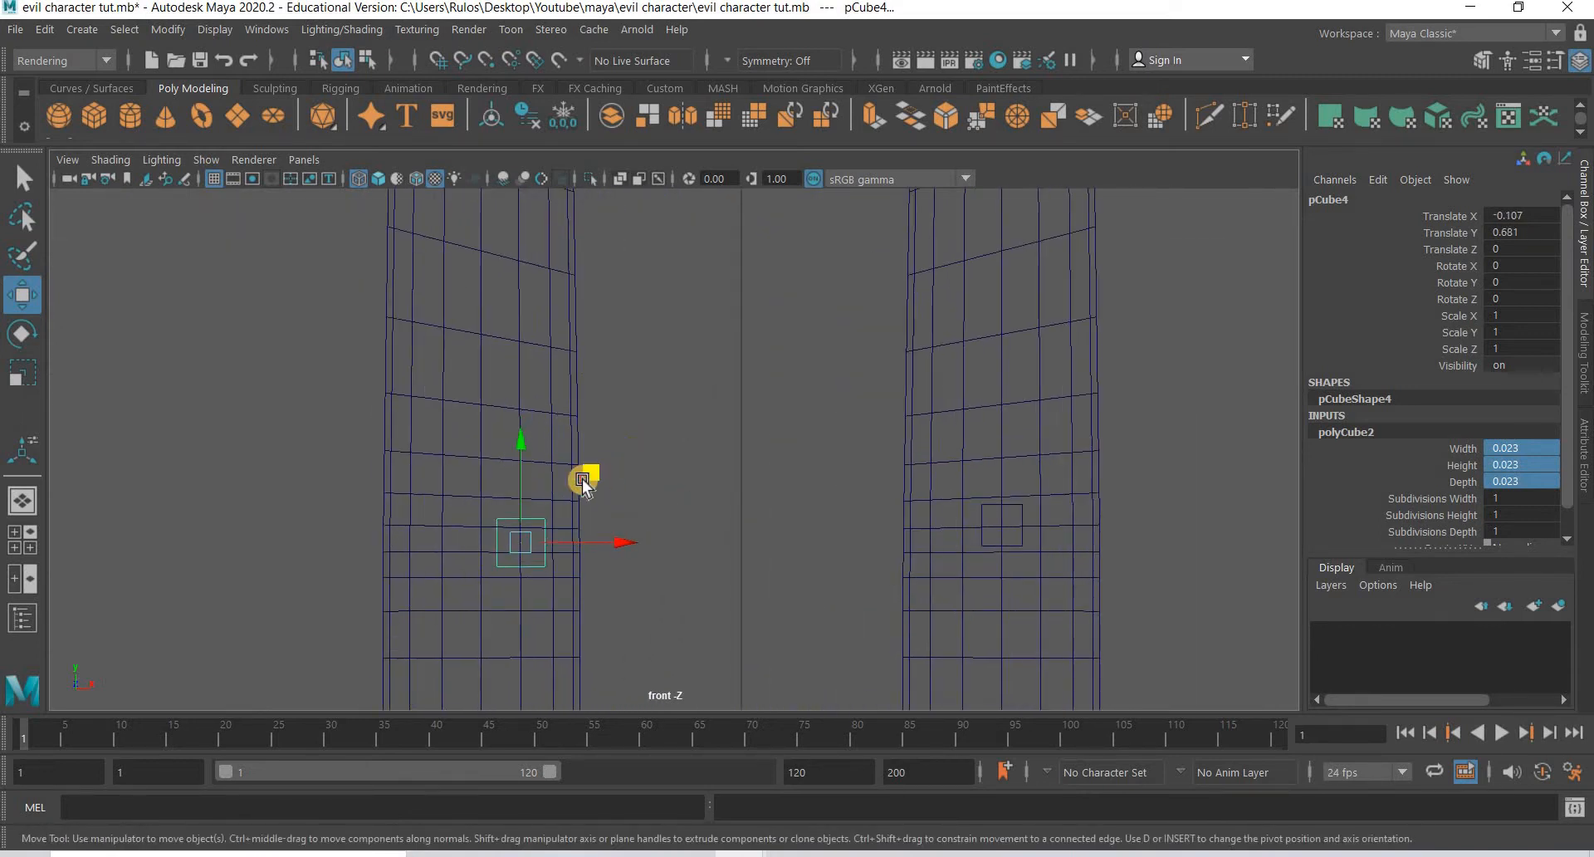
pyautogui.moveTo(551, 492); pyautogui.dragTo(550, 489)
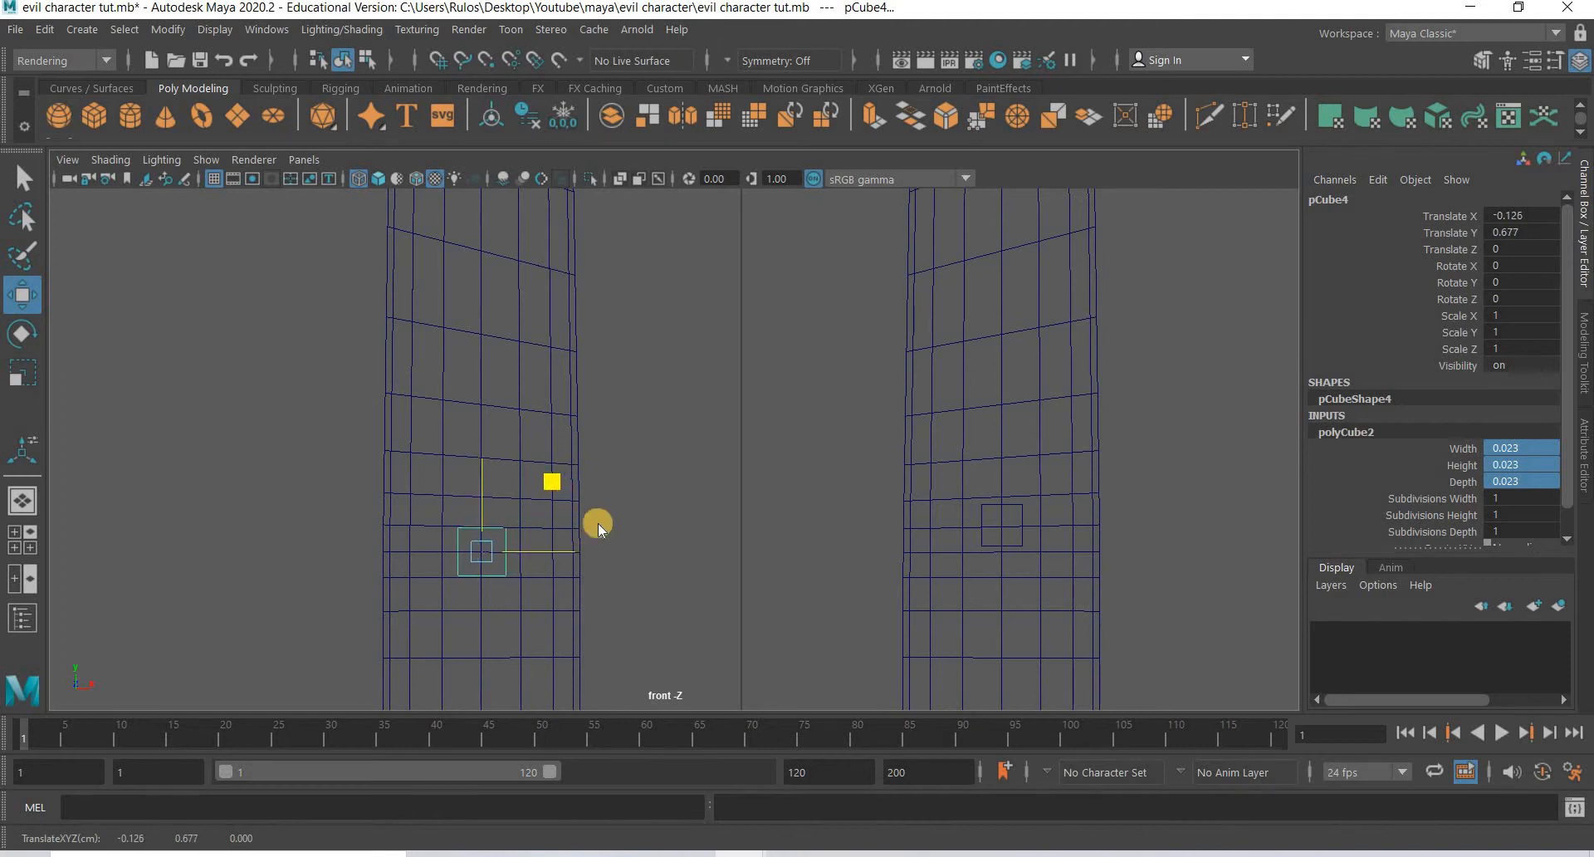
# Step: Place the cube just in front of the knee in the side view, at about Y 0.688, Z 0.126, and compare it with the other knee's cube
pyautogui.press('space')
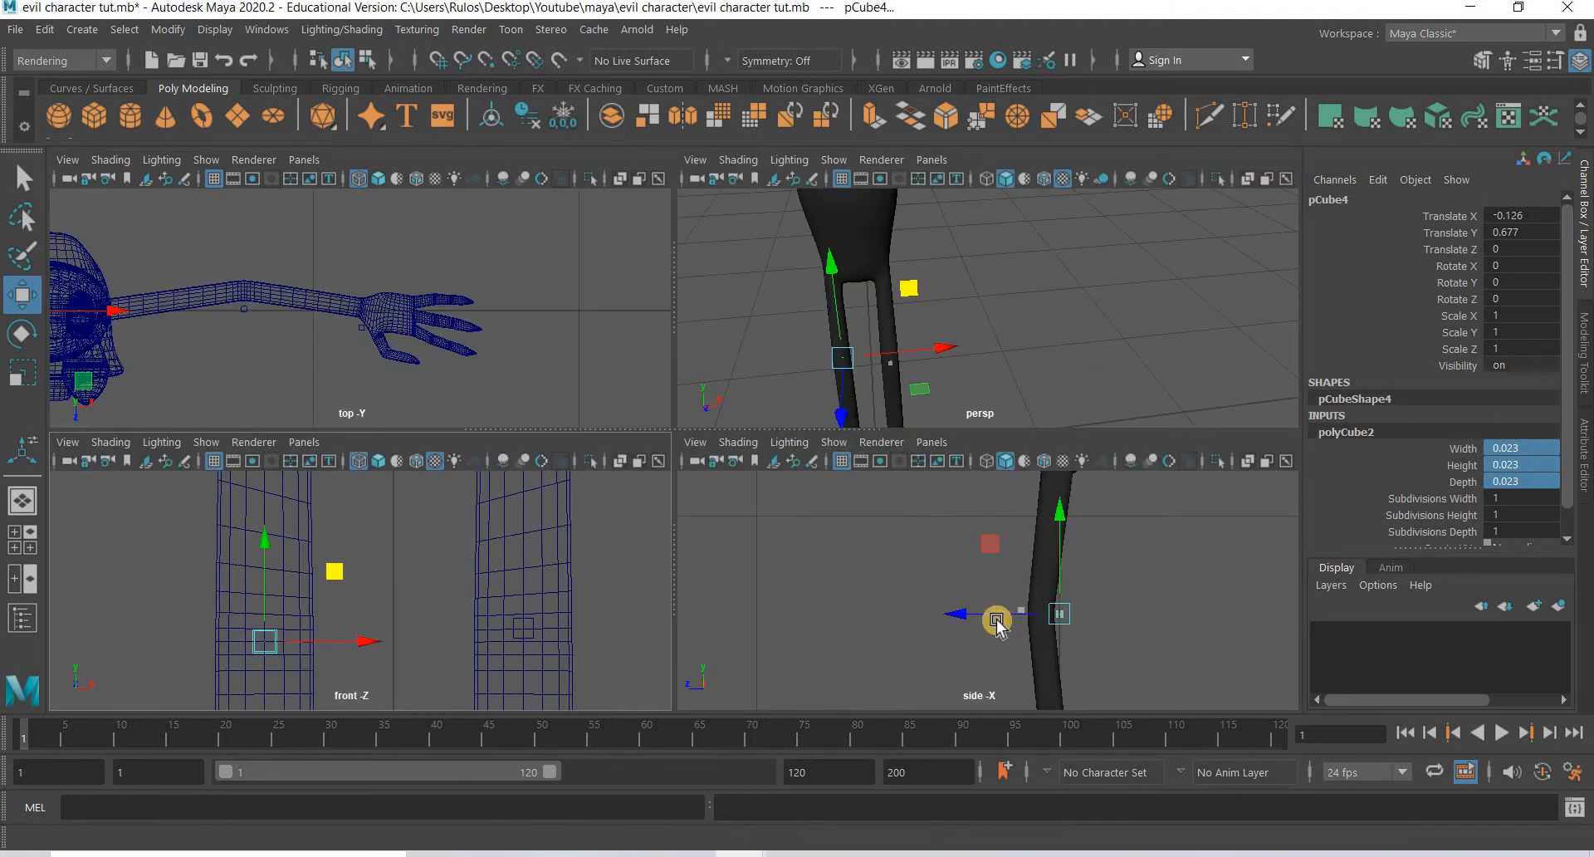
pyautogui.moveTo(955, 614); pyautogui.dragTo(972, 615)
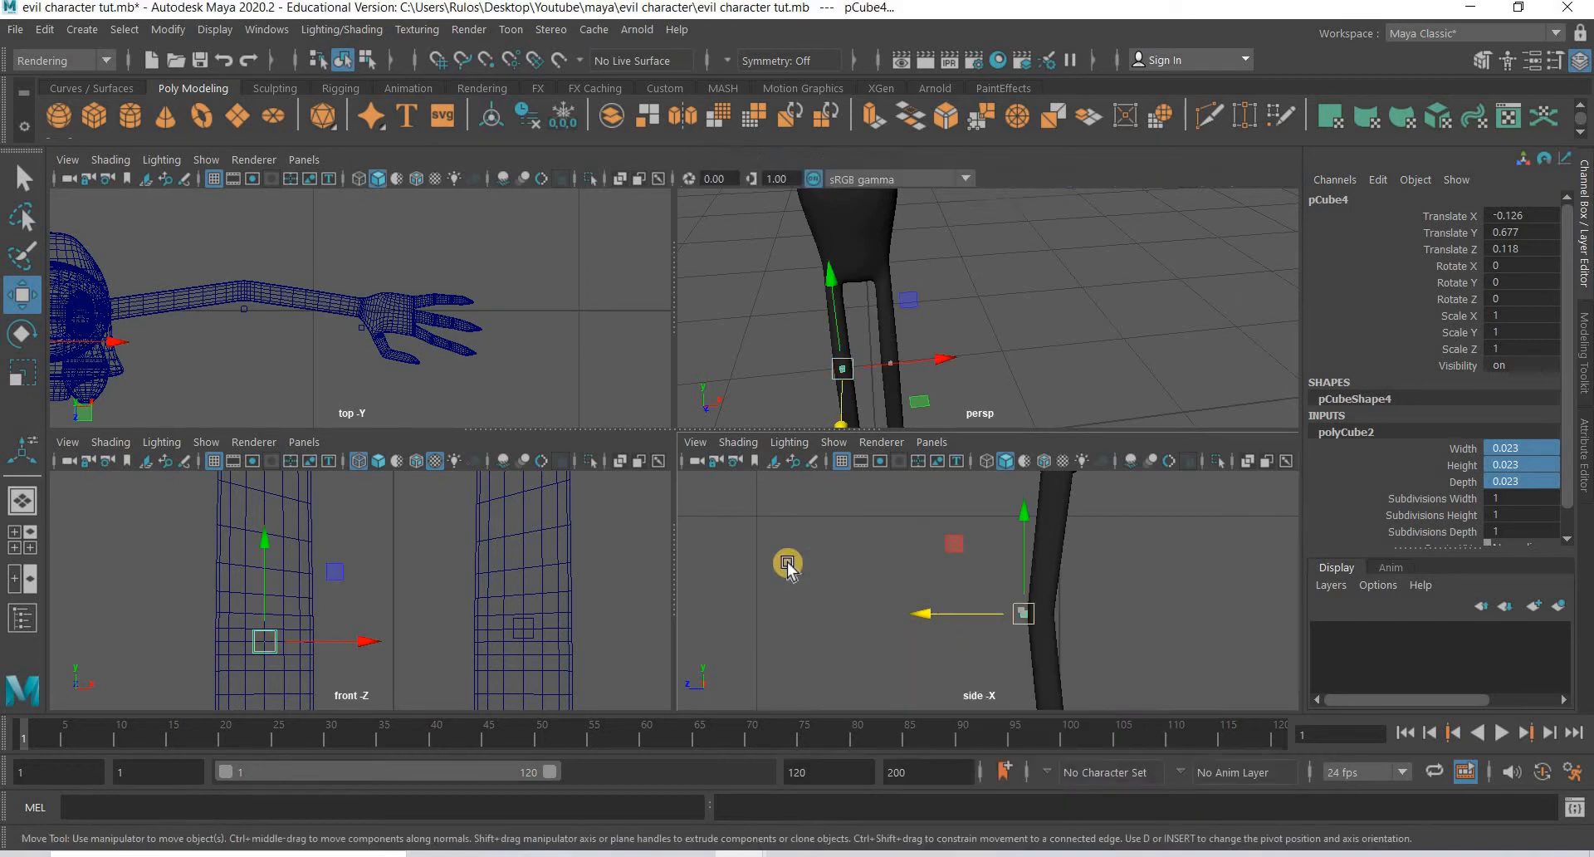
pyautogui.press('space')
pyautogui.scroll(3, 843, 541)
pyautogui.moveTo(846, 540); pyautogui.dragTo(828, 517)
pyautogui.press('space')
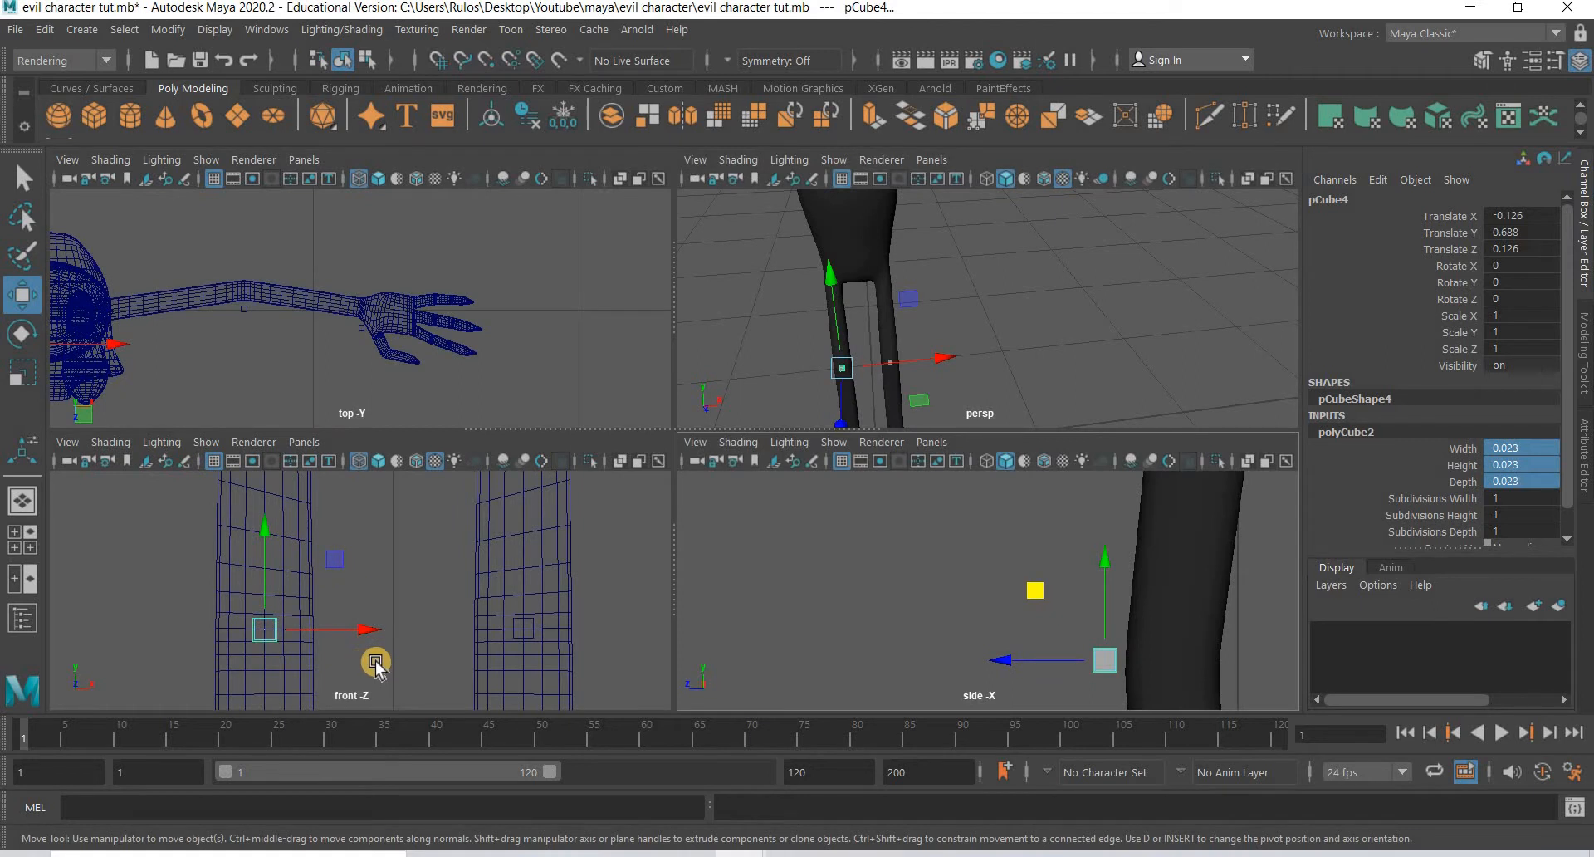
pyautogui.press('space')
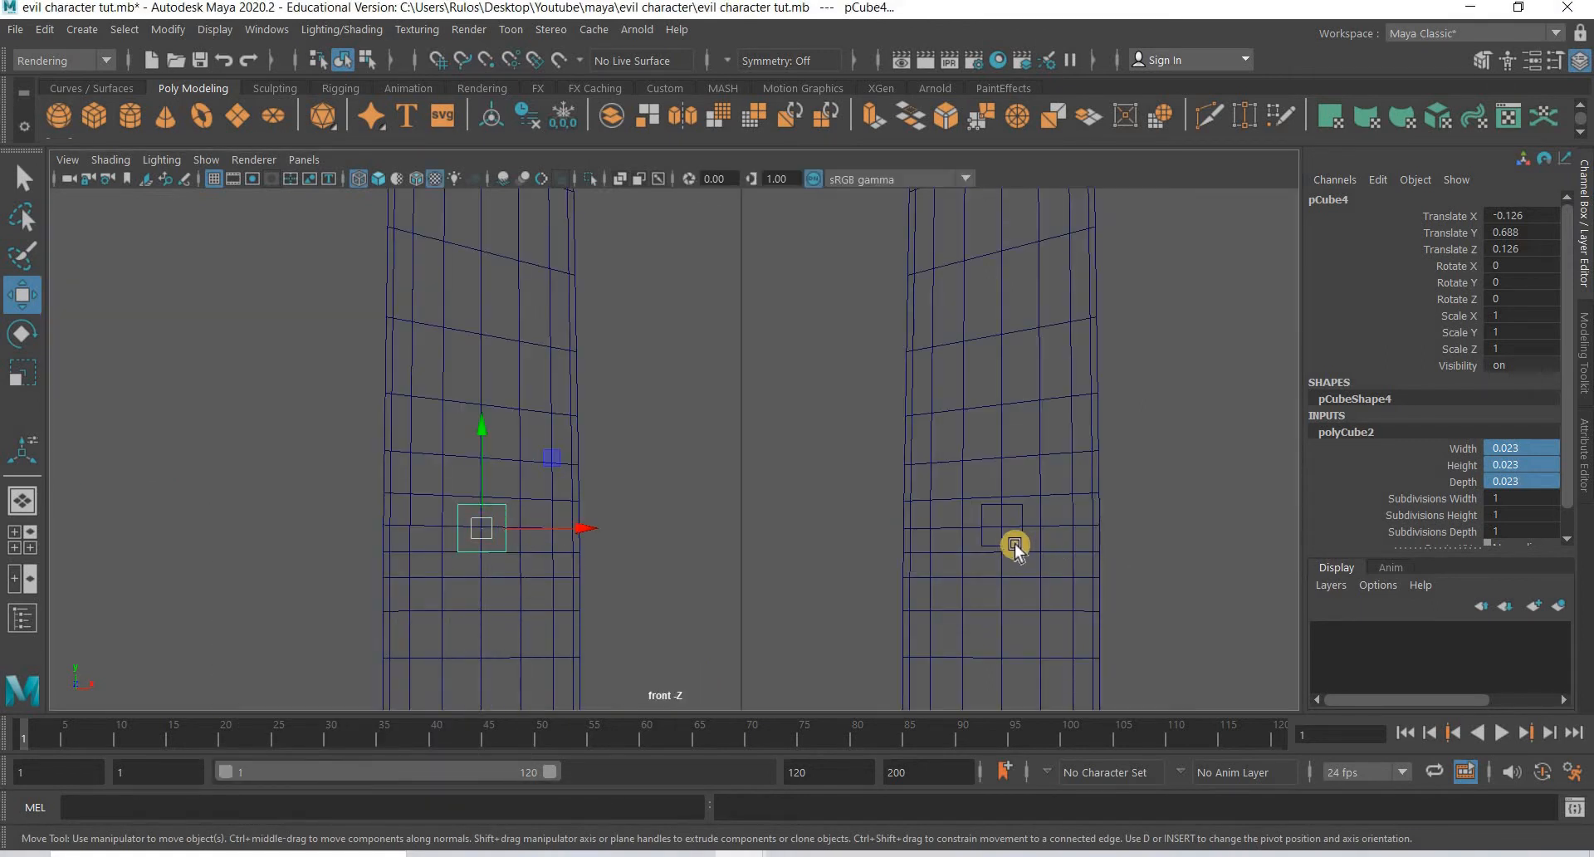
pyautogui.press('space')
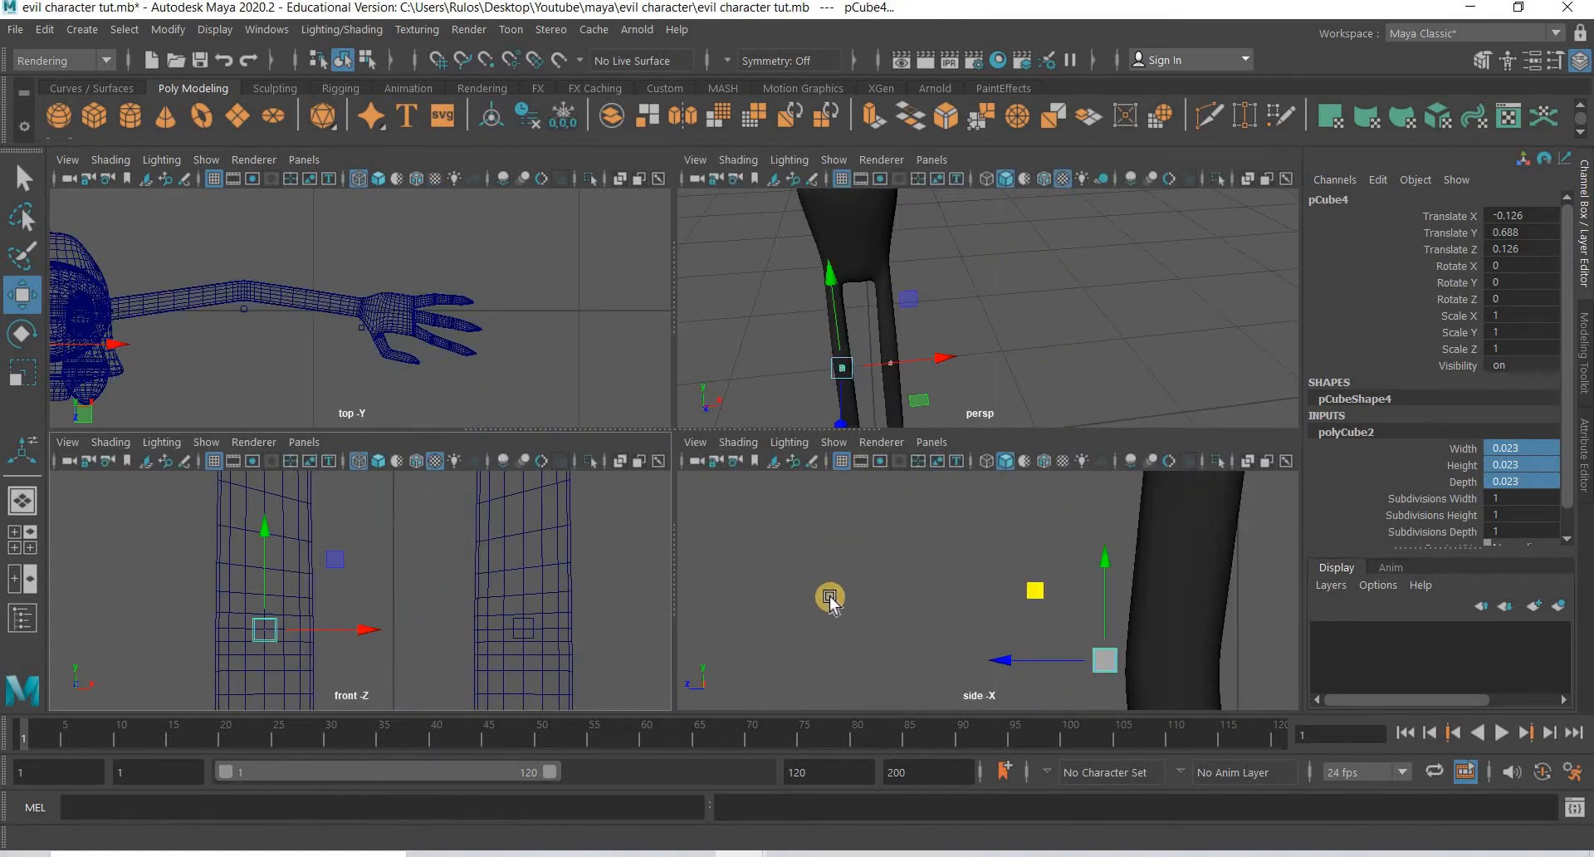
# Step: Examine the helper cubes' placement beside the elbow and wrist in the top and perspective views
pyautogui.scroll(3, 200, 331)
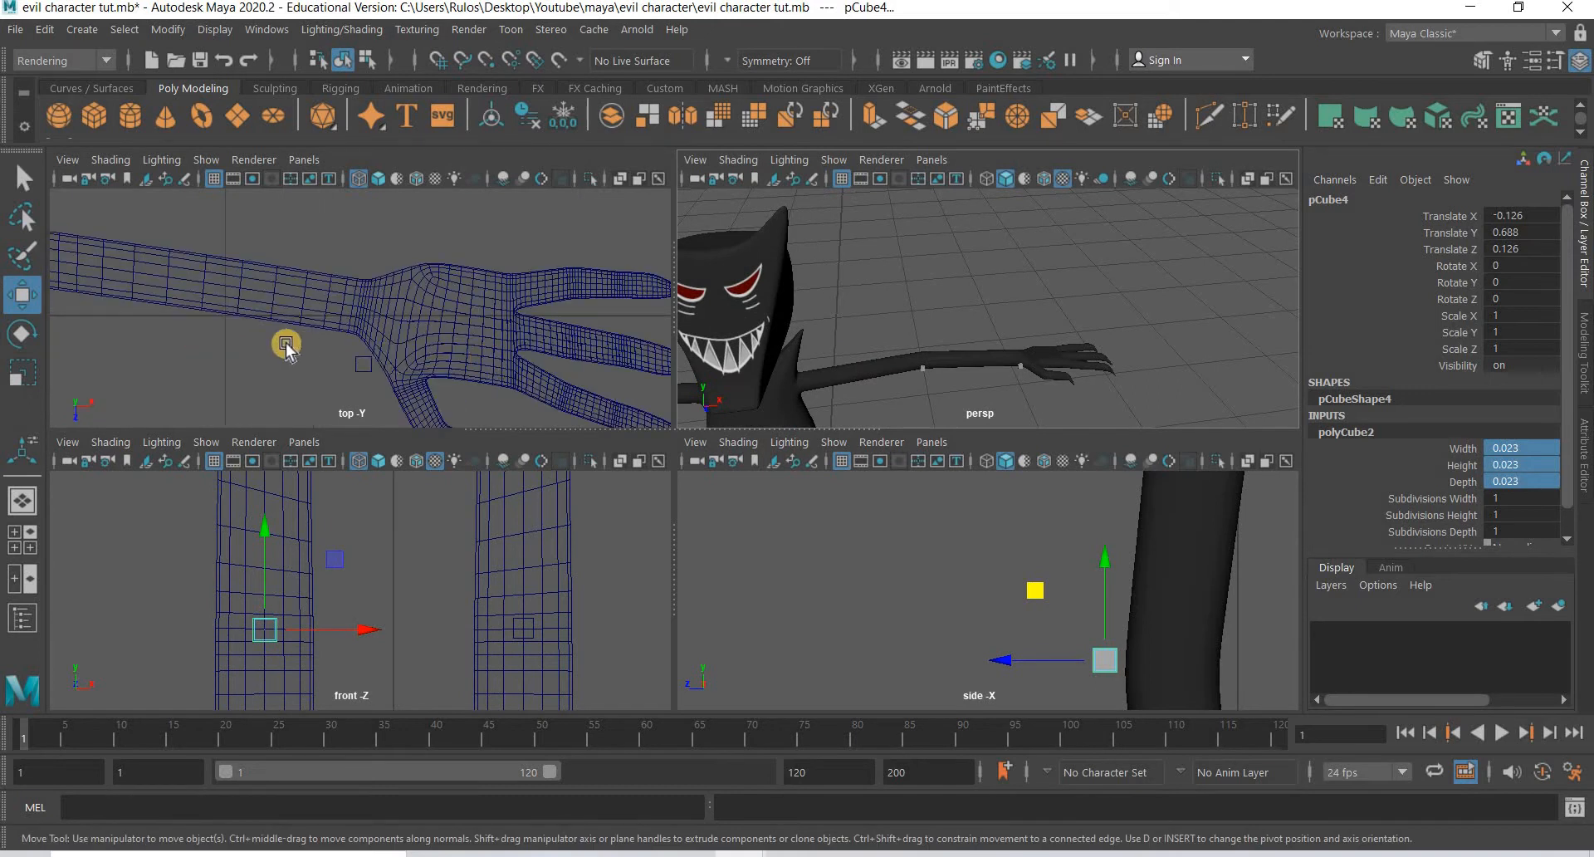
pyautogui.scroll(2, 286, 347)
pyautogui.scroll(2, 293, 287)
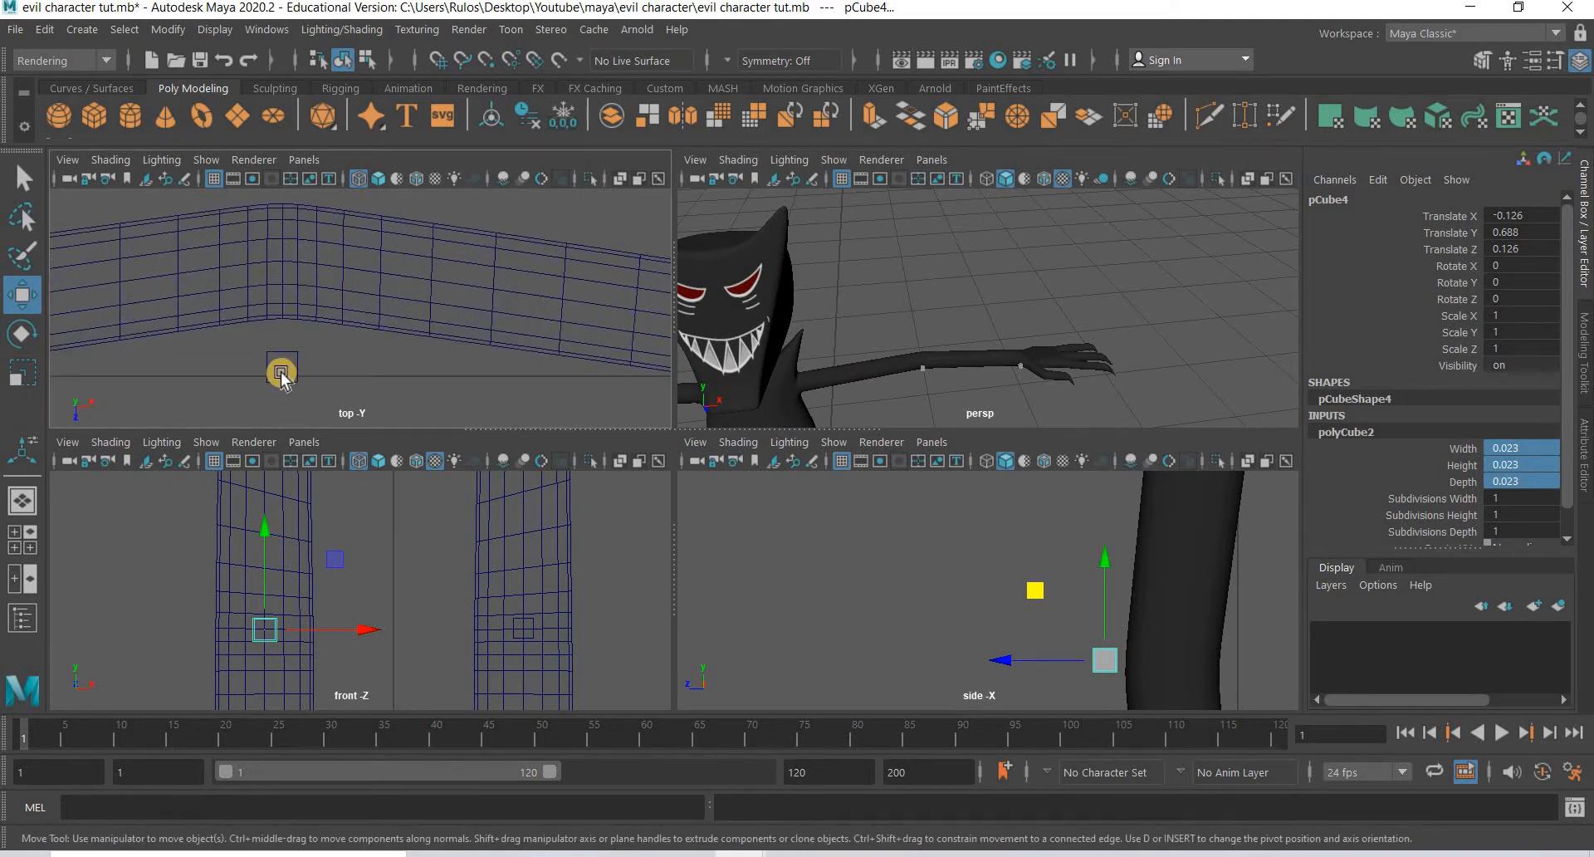
pyautogui.keyDown('alt'); pyautogui.moveTo(828, 323); pyautogui.dragTo(953, 241, button='middle'); pyautogui.keyUp('alt')
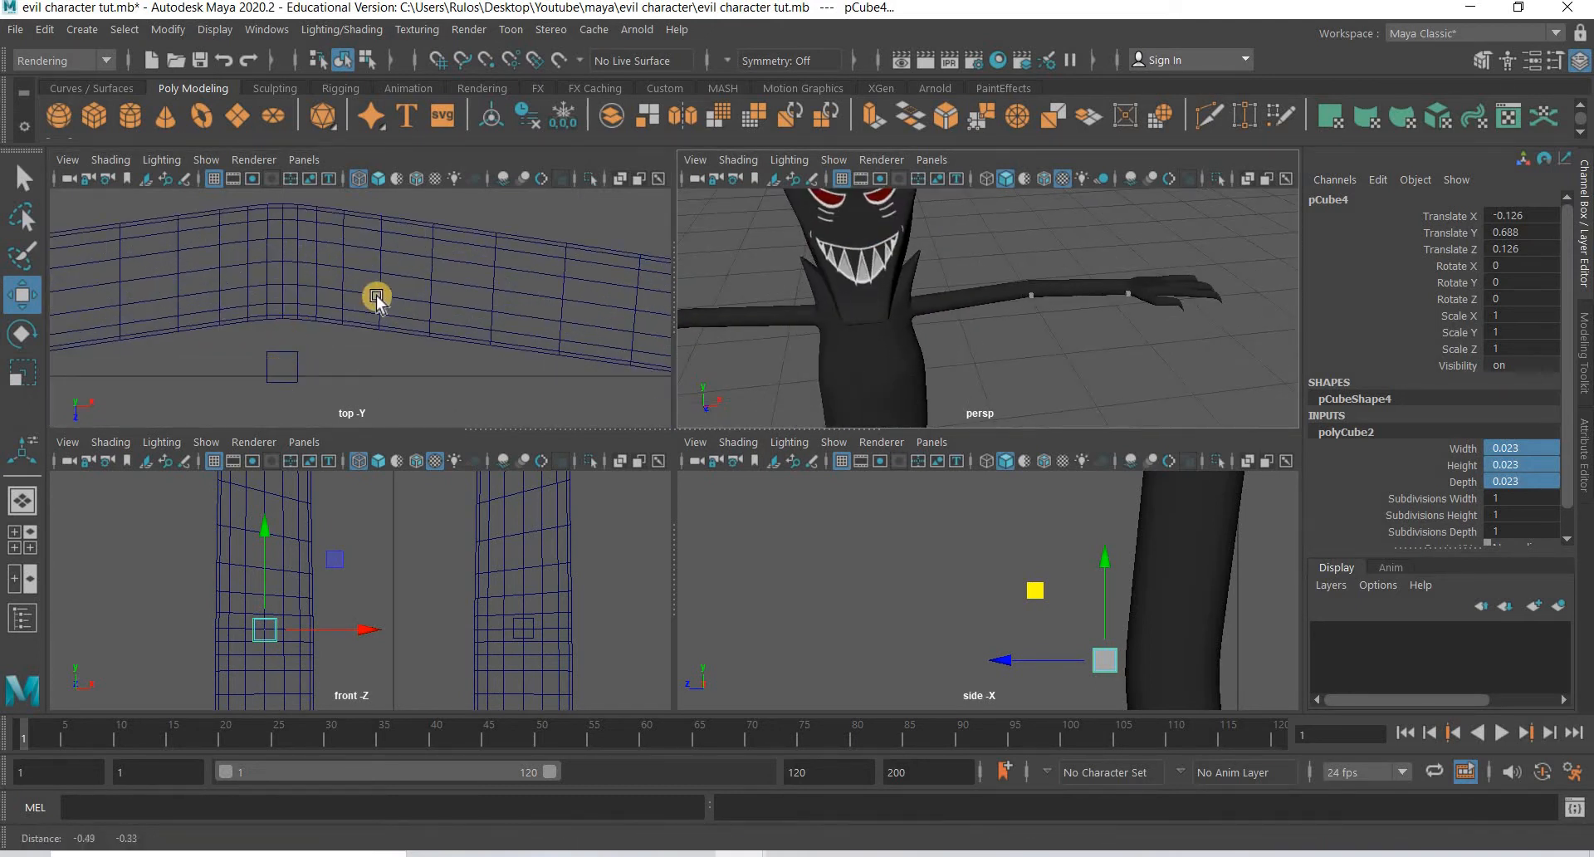
pyautogui.keyDown('alt'); pyautogui.moveTo(486, 376); pyautogui.dragTo(133, 336, button='middle'); pyautogui.keyUp('alt')
pyautogui.keyDown('alt'); pyautogui.moveTo(602, 330); pyautogui.dragTo(405, 329, button='middle'); pyautogui.keyUp('alt')
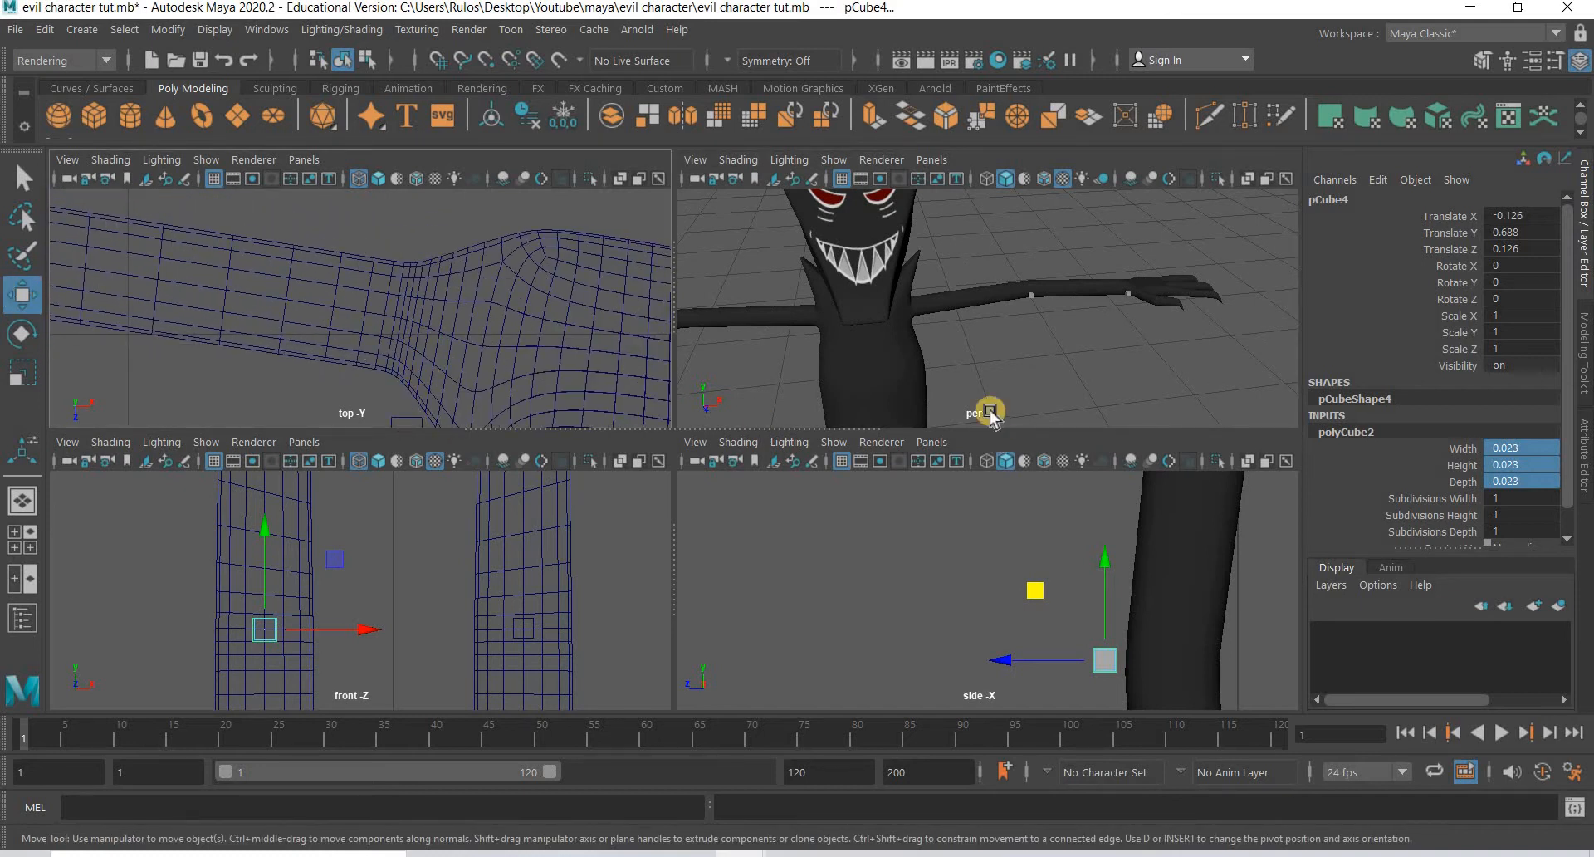
pyautogui.scroll(-5, 1032, 366)
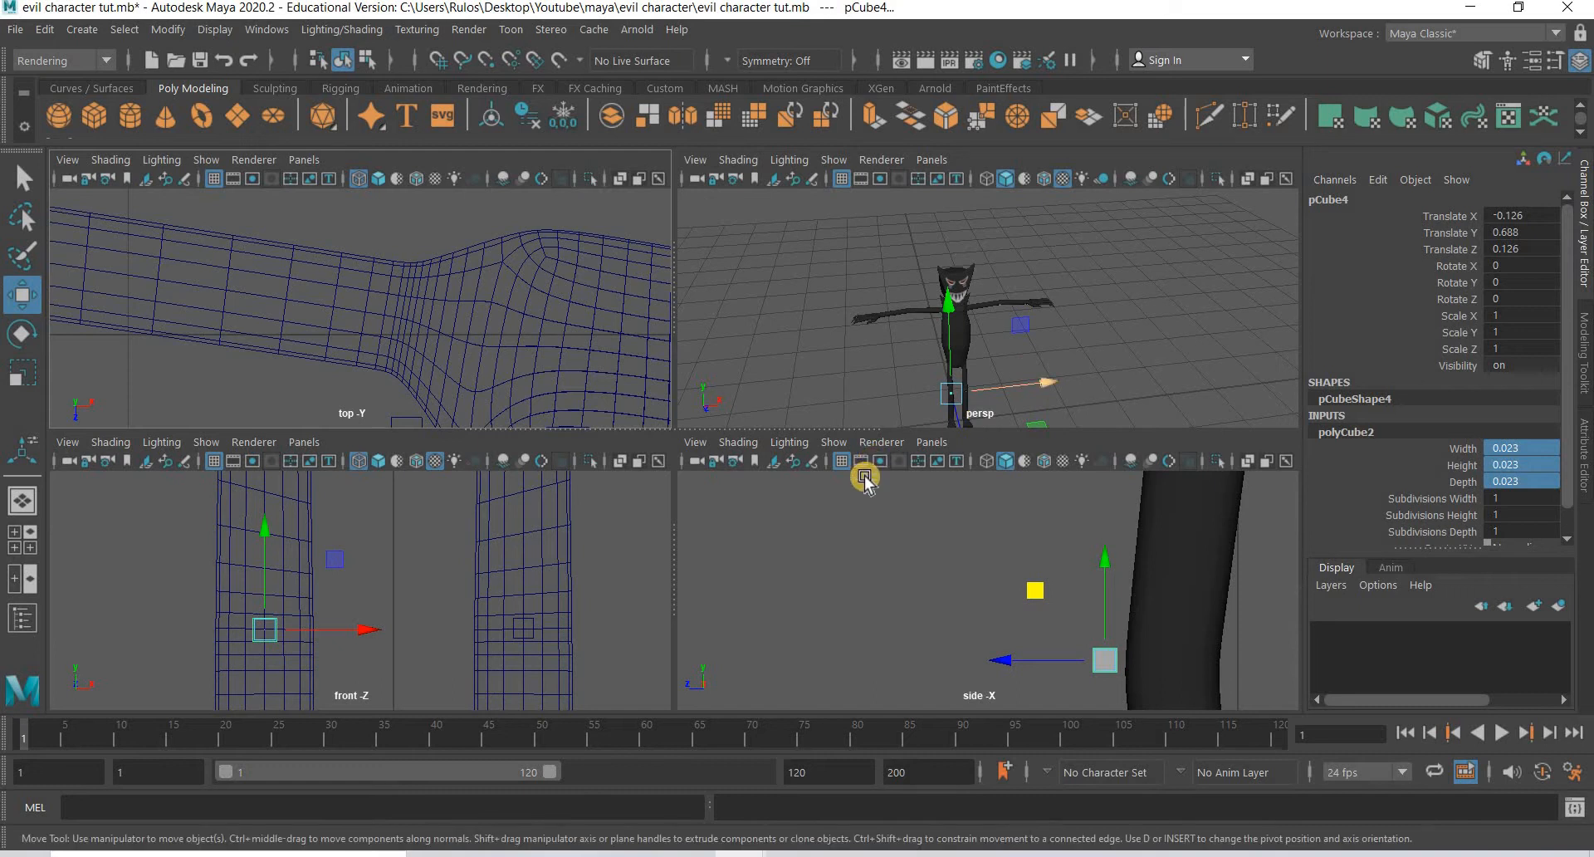
# Step: Select the whole character with its helper cubes and export the selection as FBX, replacing evilexport.fbx in the character folder
pyautogui.press('space')
pyautogui.moveTo(835, 240); pyautogui.dragTo(274, 648)
pyautogui.click(15, 29)
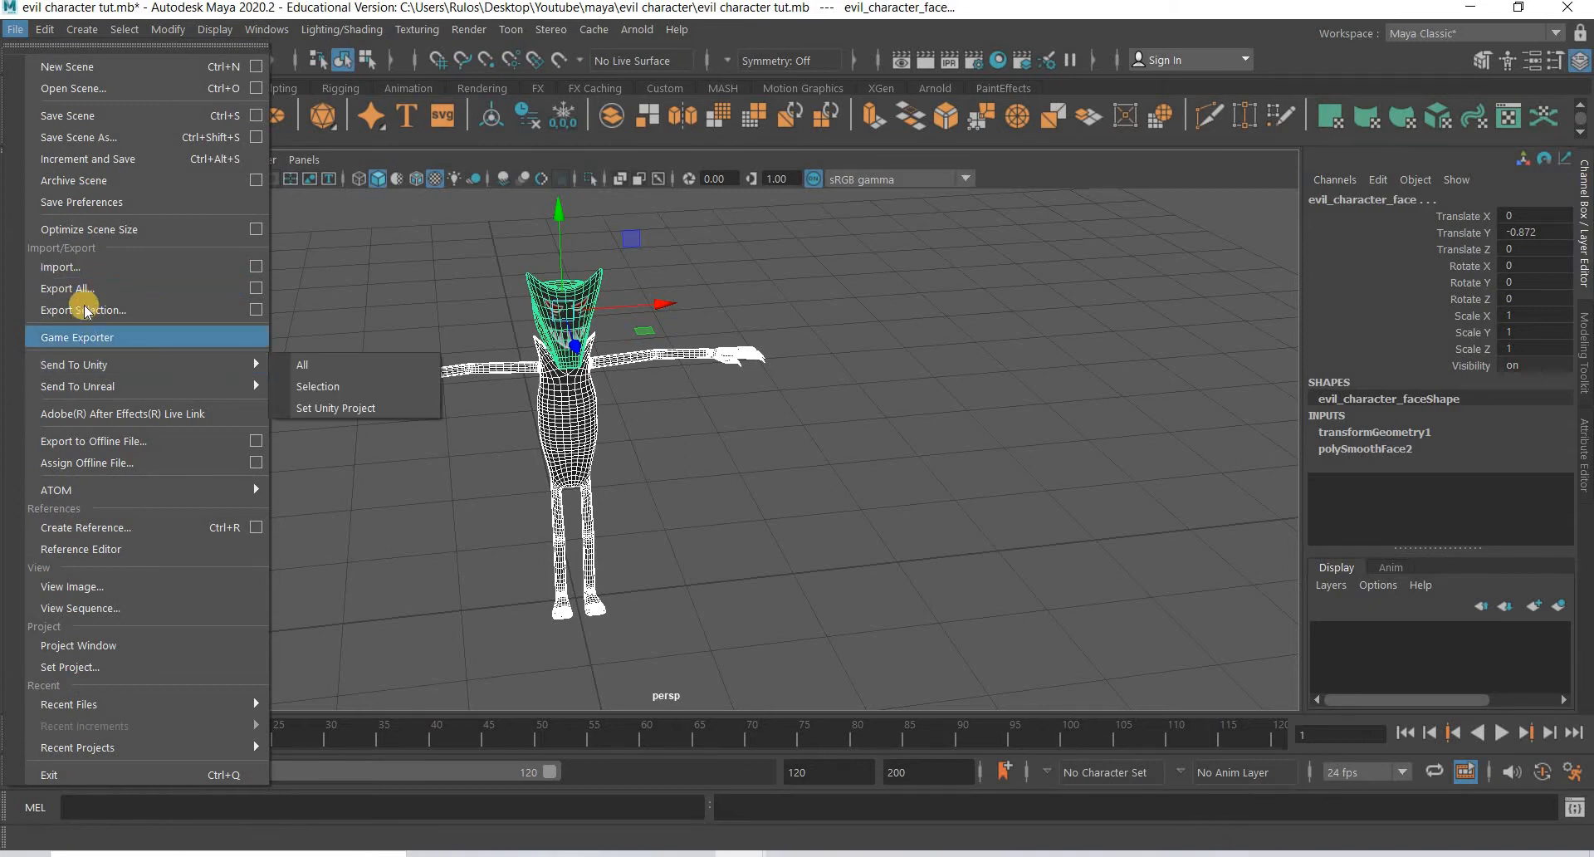
pyautogui.click(83, 309)
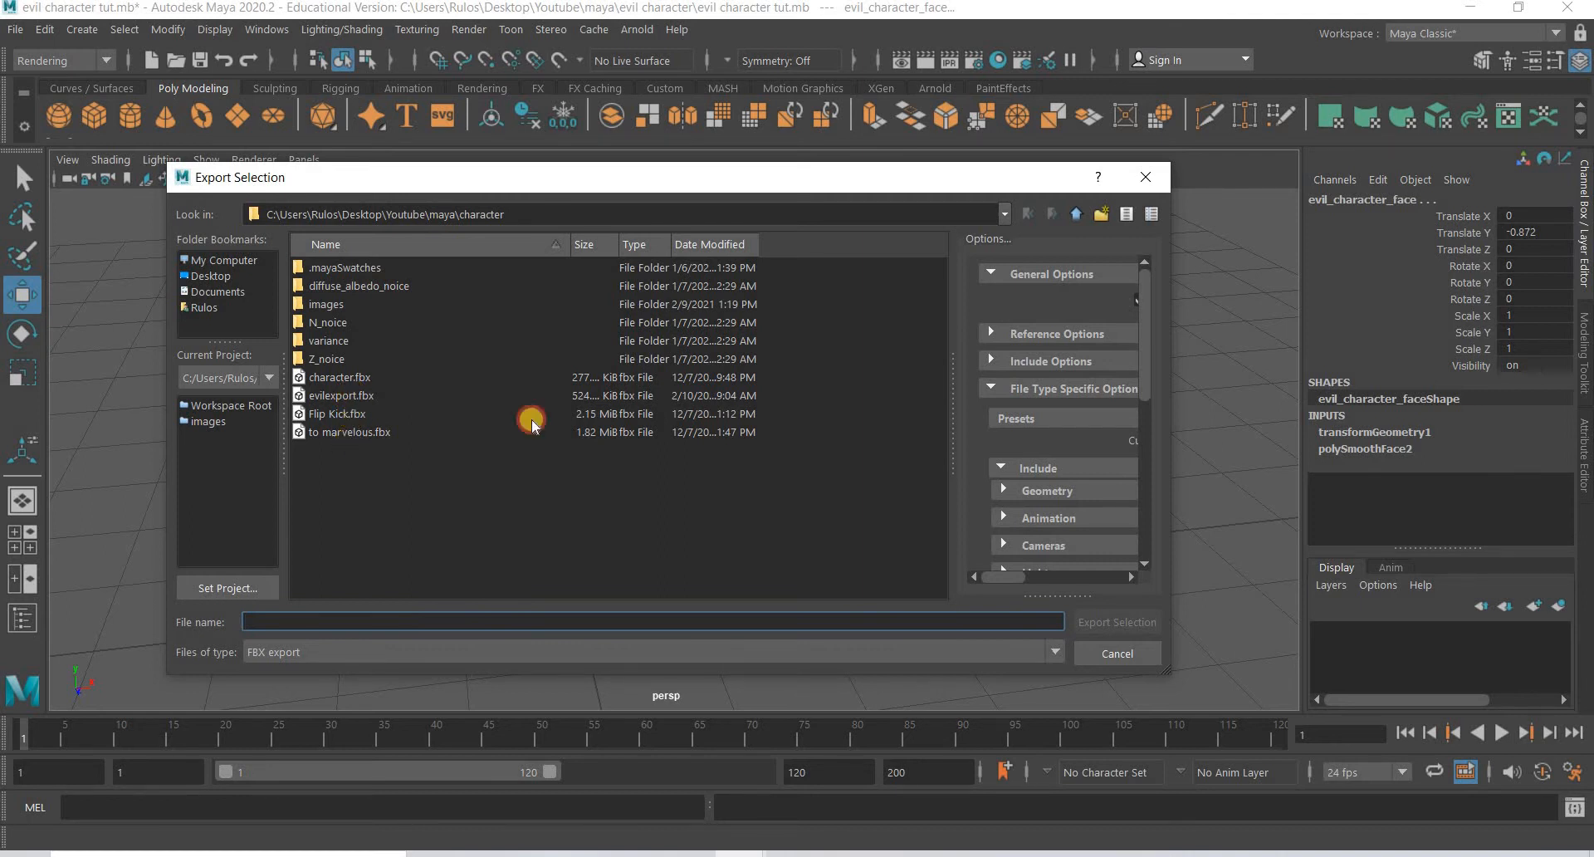
pyautogui.click(531, 395)
pyautogui.click(1122, 623)
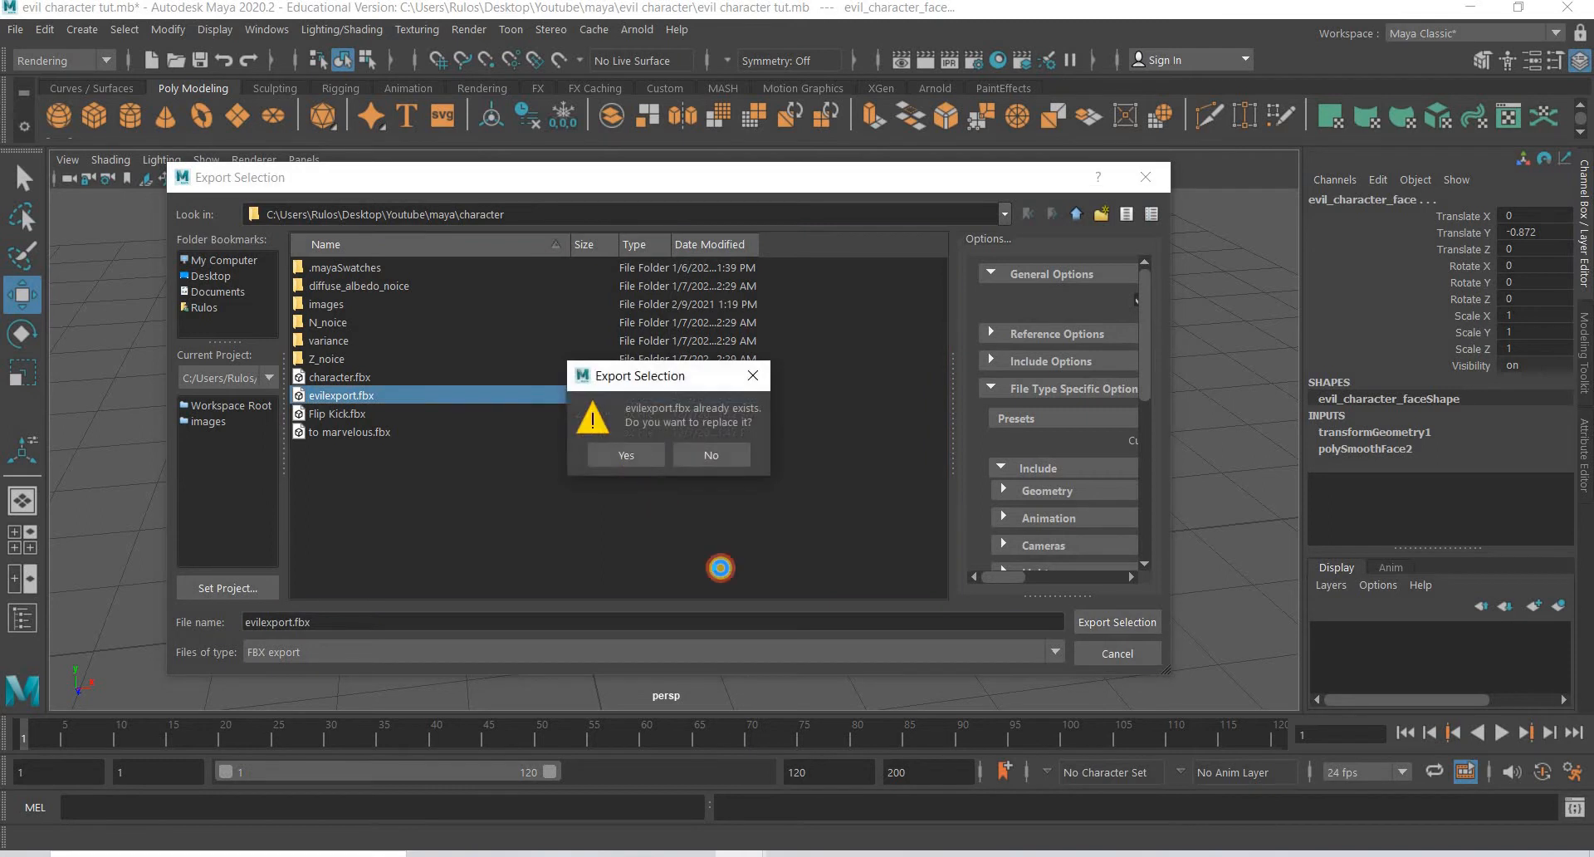
pyautogui.click(626, 506)
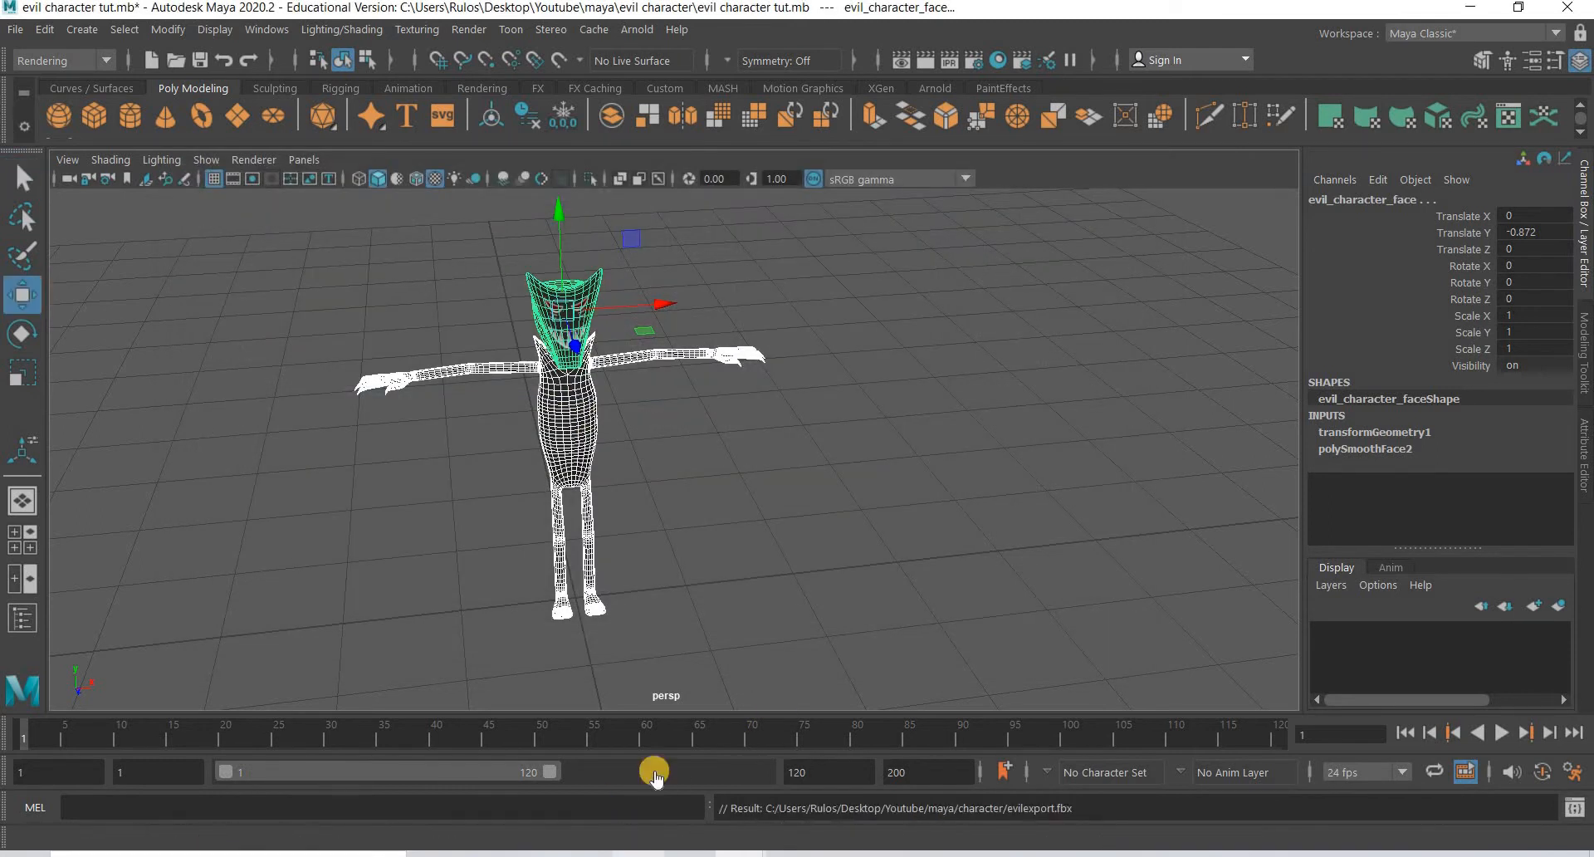
# Step: Switch to Mixamo in the browser and check the signed-in account's options
pyautogui.click(638, 852)
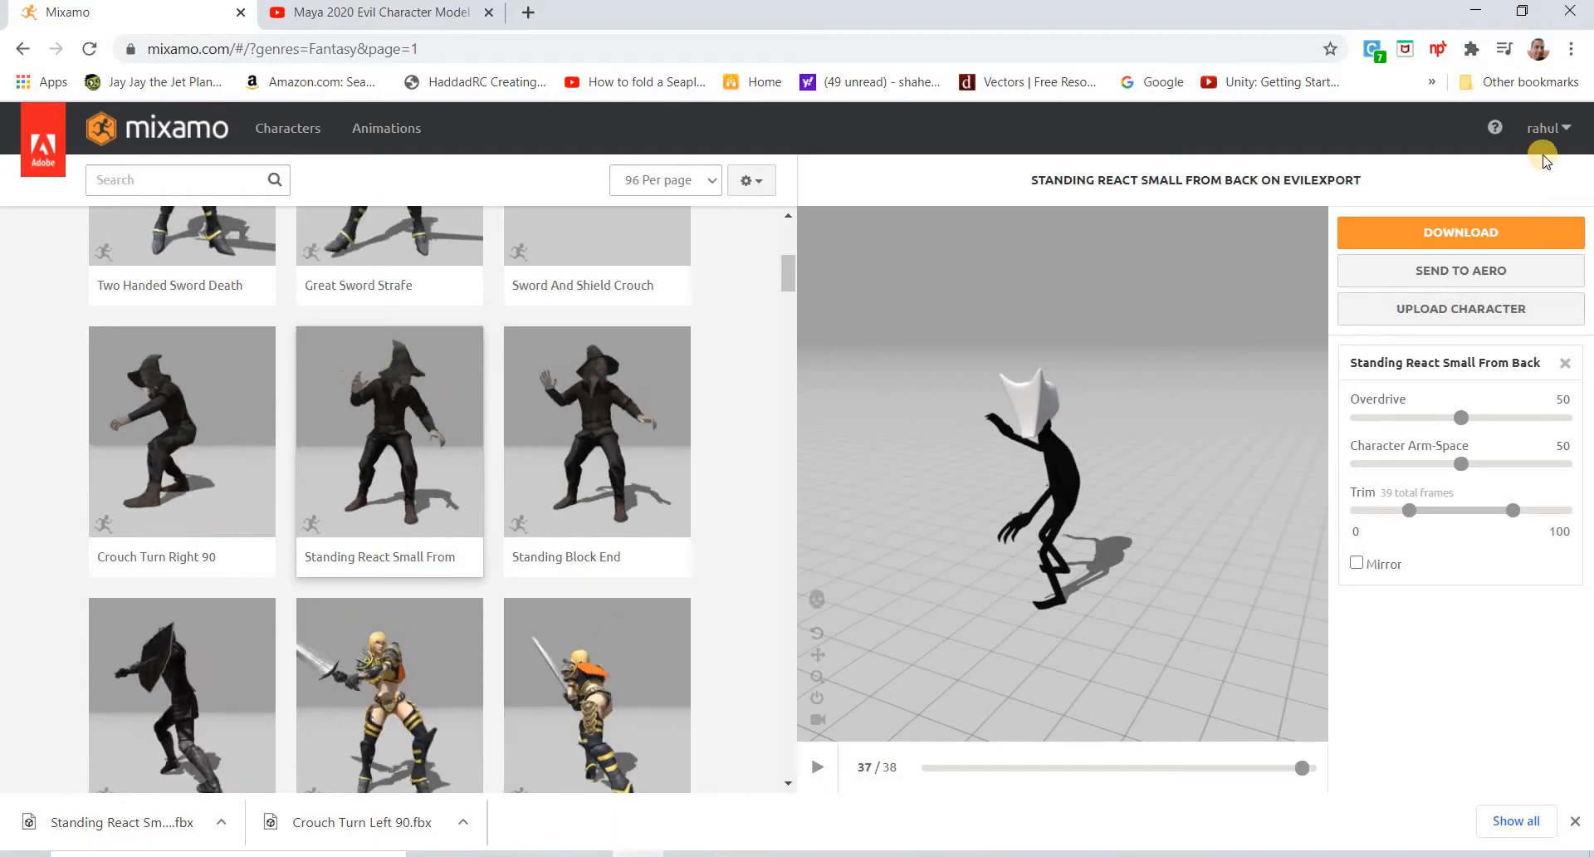
pyautogui.click(1546, 129)
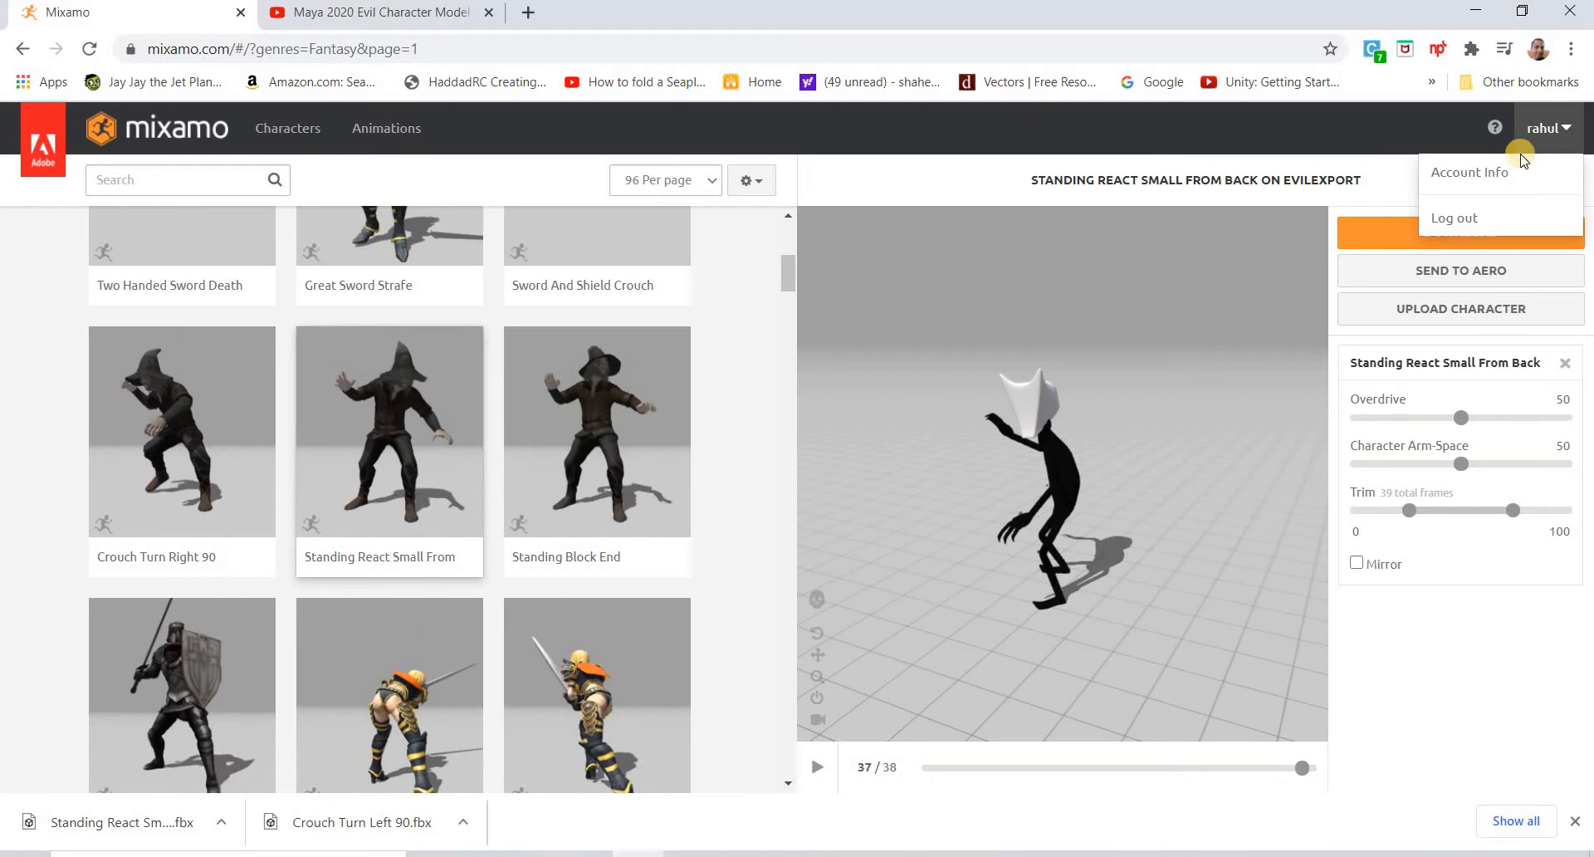
pyautogui.click(1079, 410)
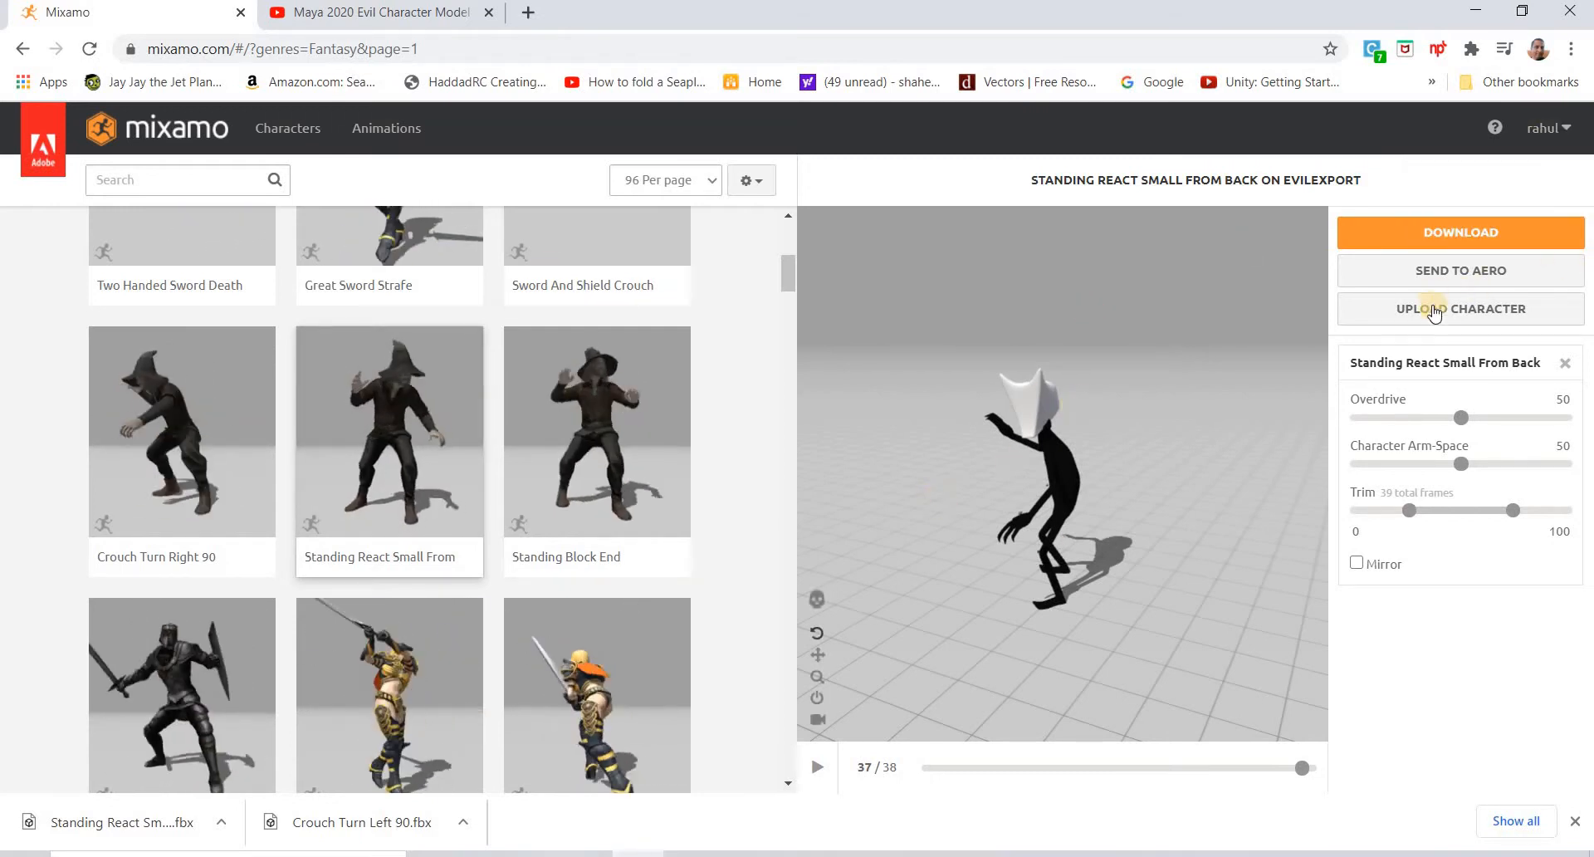
# Step: Upload evilexport.fbx from the maya character folder to Mixamo as a new character and accept its front-facing orientation
pyautogui.click(1424, 305)
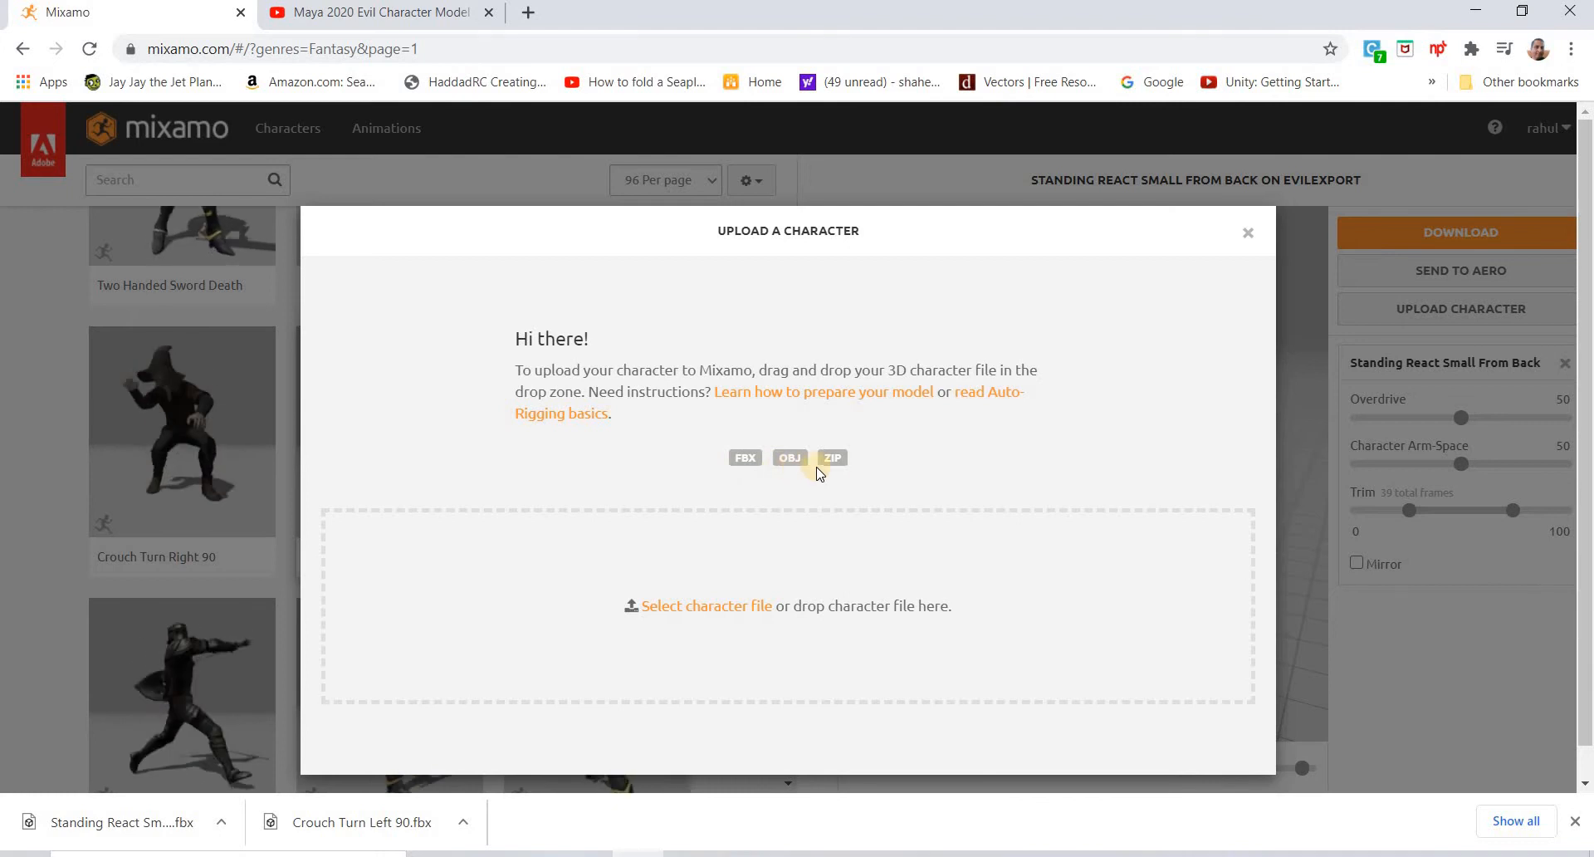
pyautogui.click(689, 610)
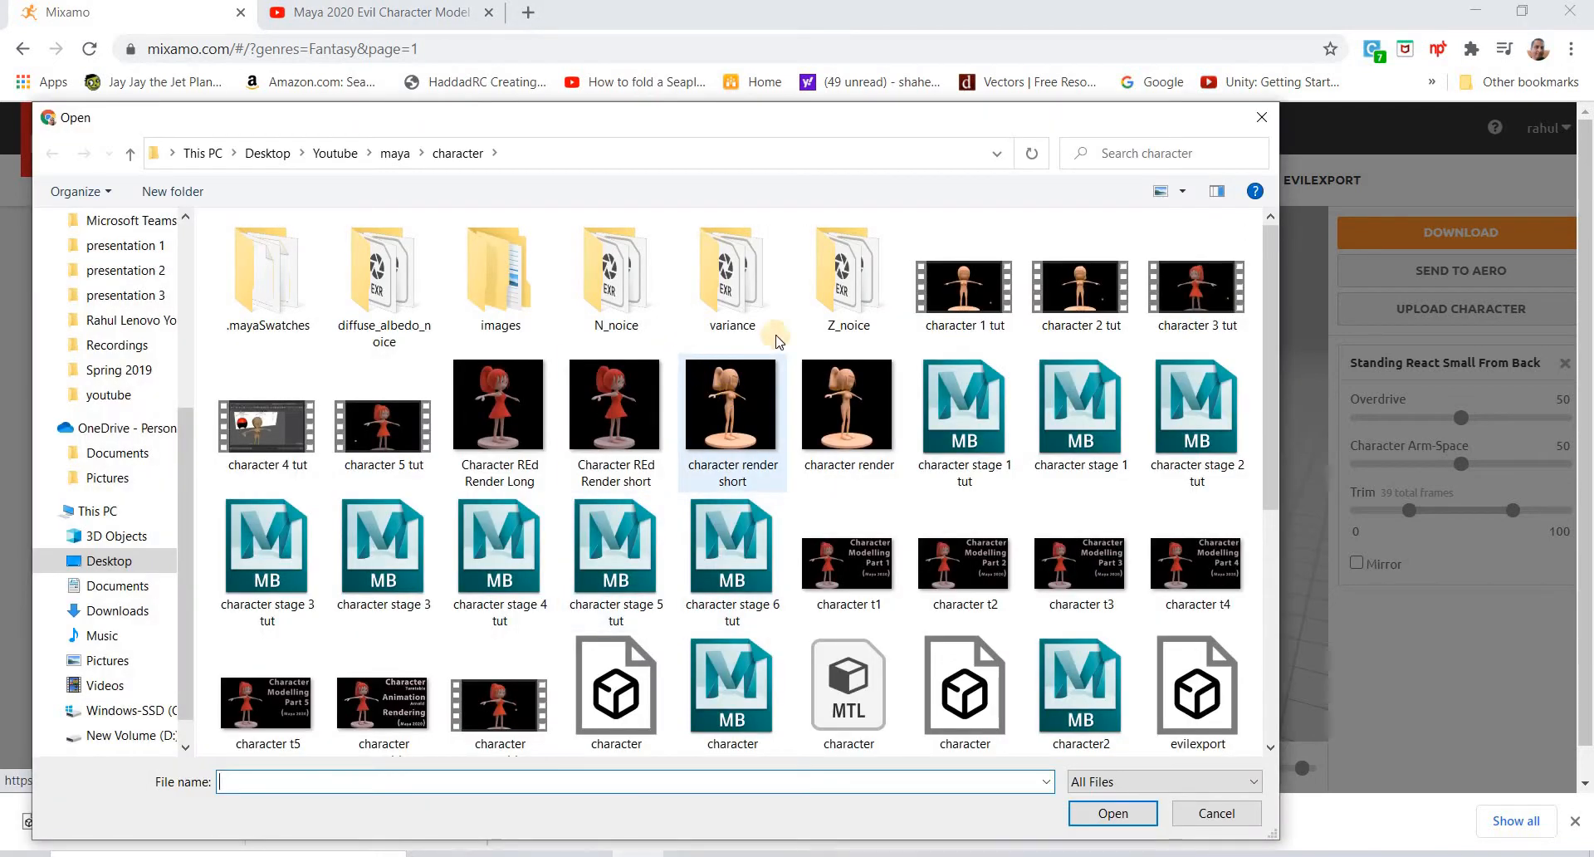
pyautogui.scroll(-5, 1198, 307)
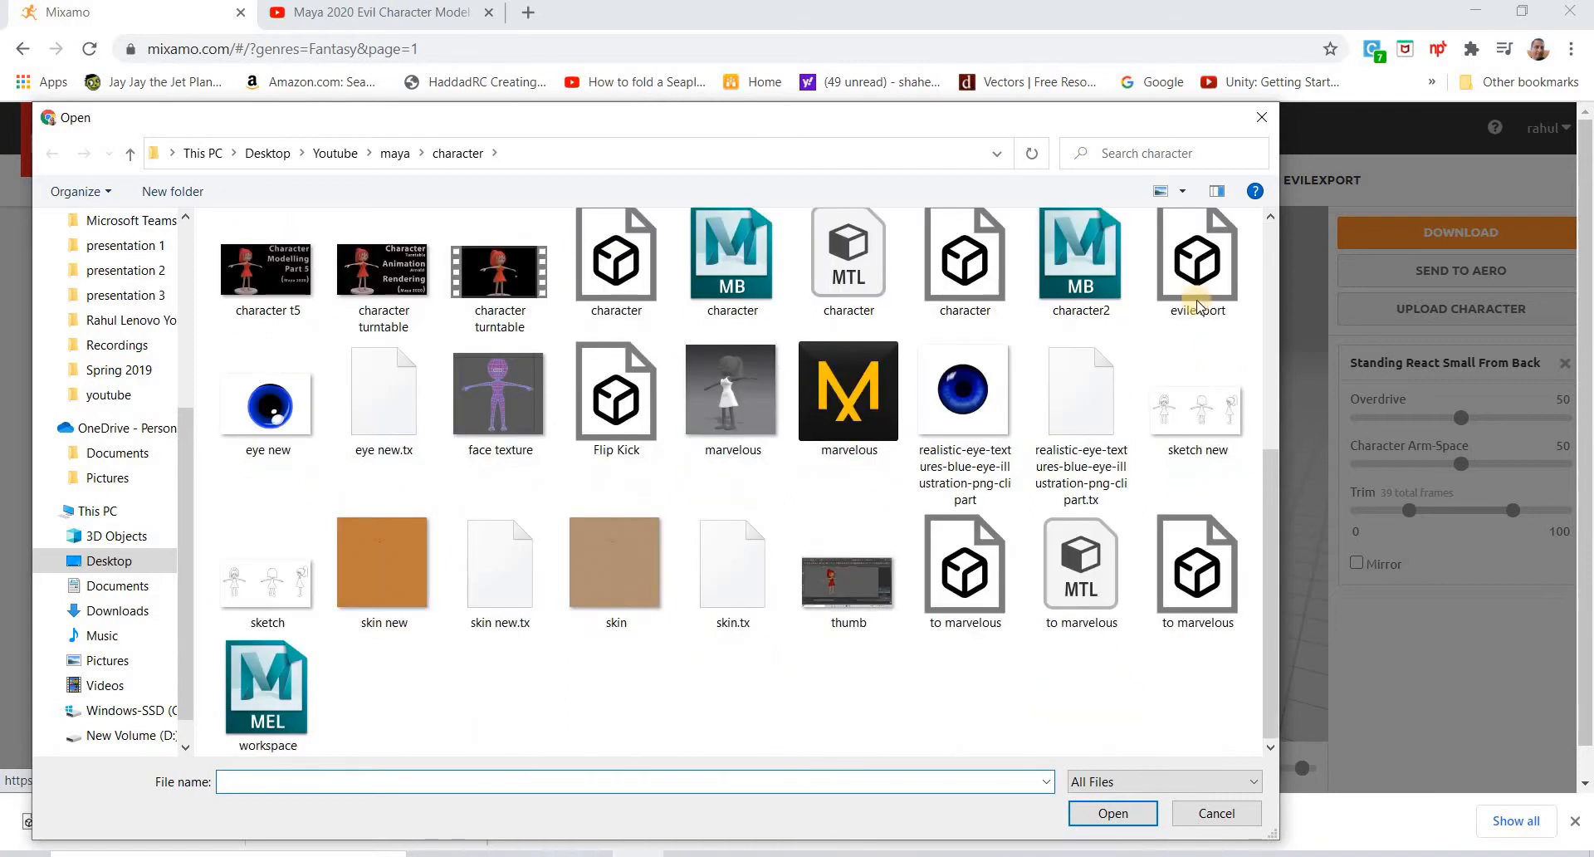
pyautogui.click(1198, 295)
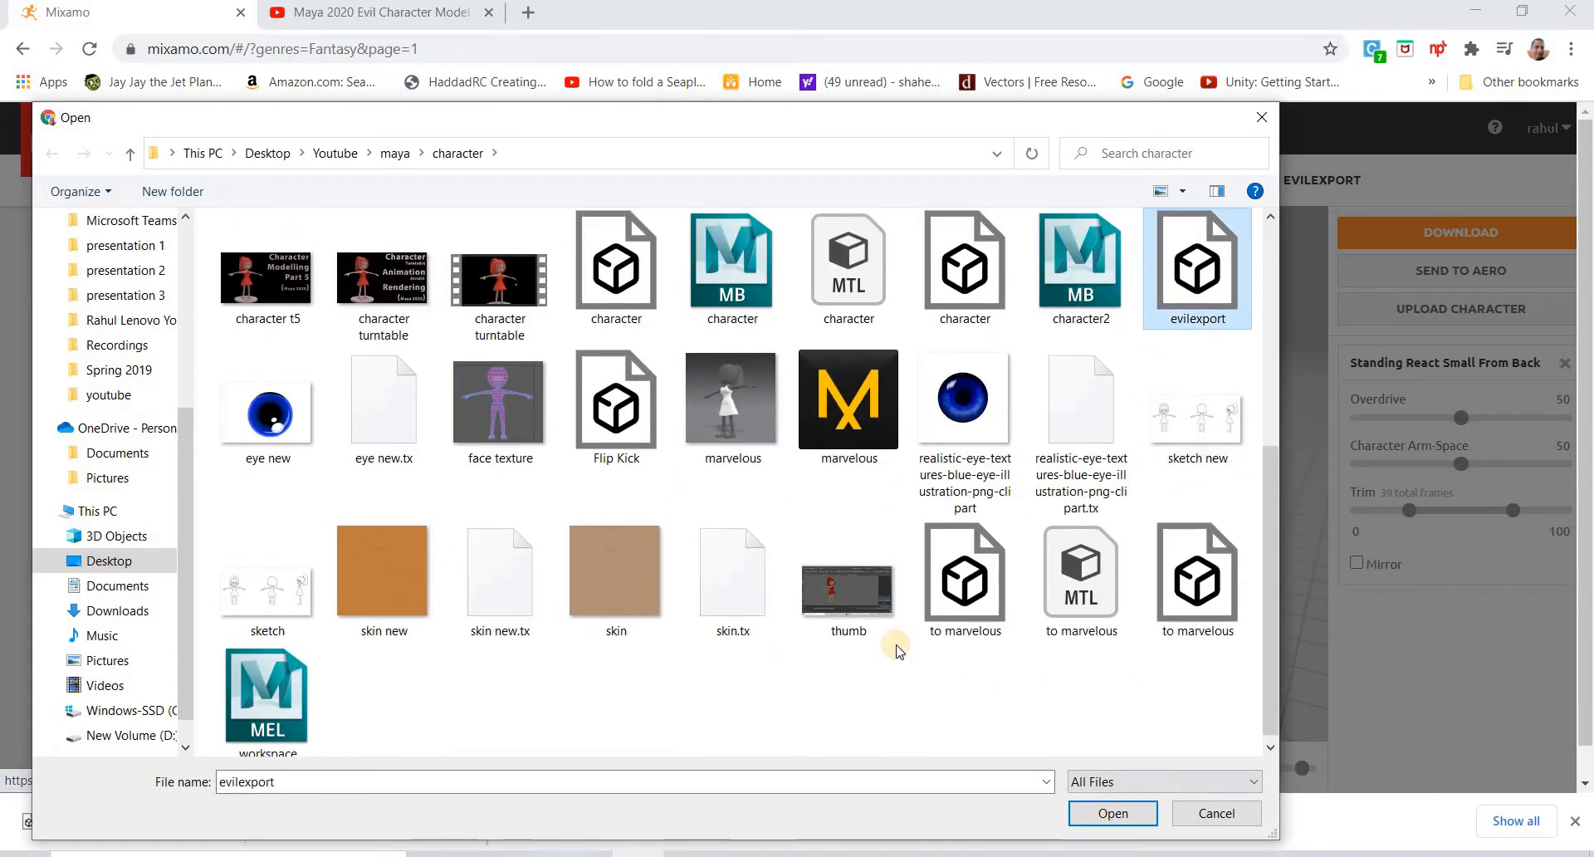
pyautogui.click(1113, 812)
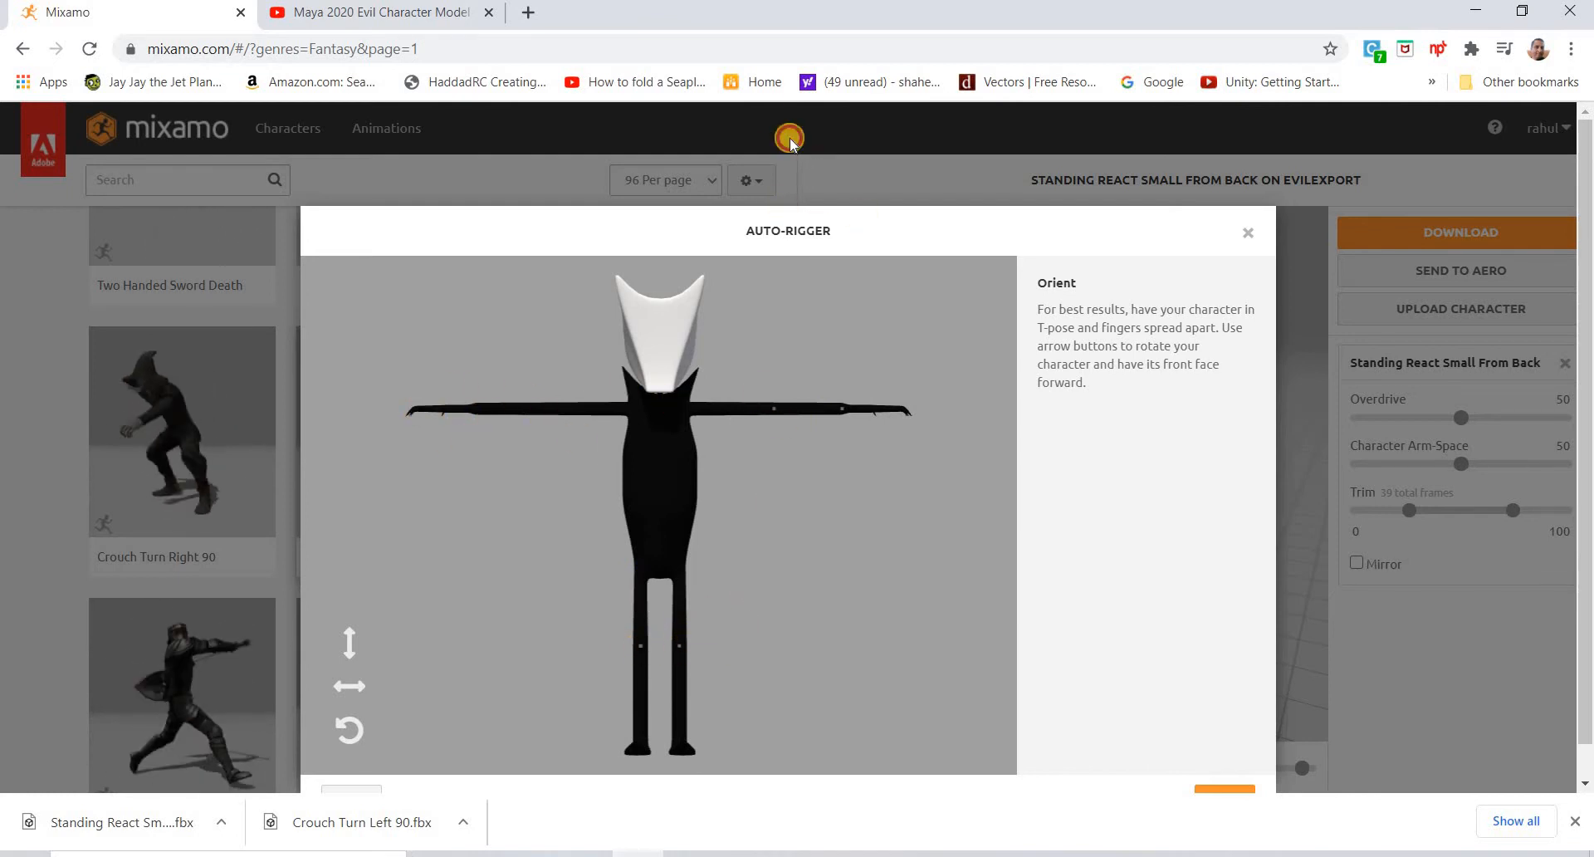
pyautogui.scroll(-1, 1321, 681)
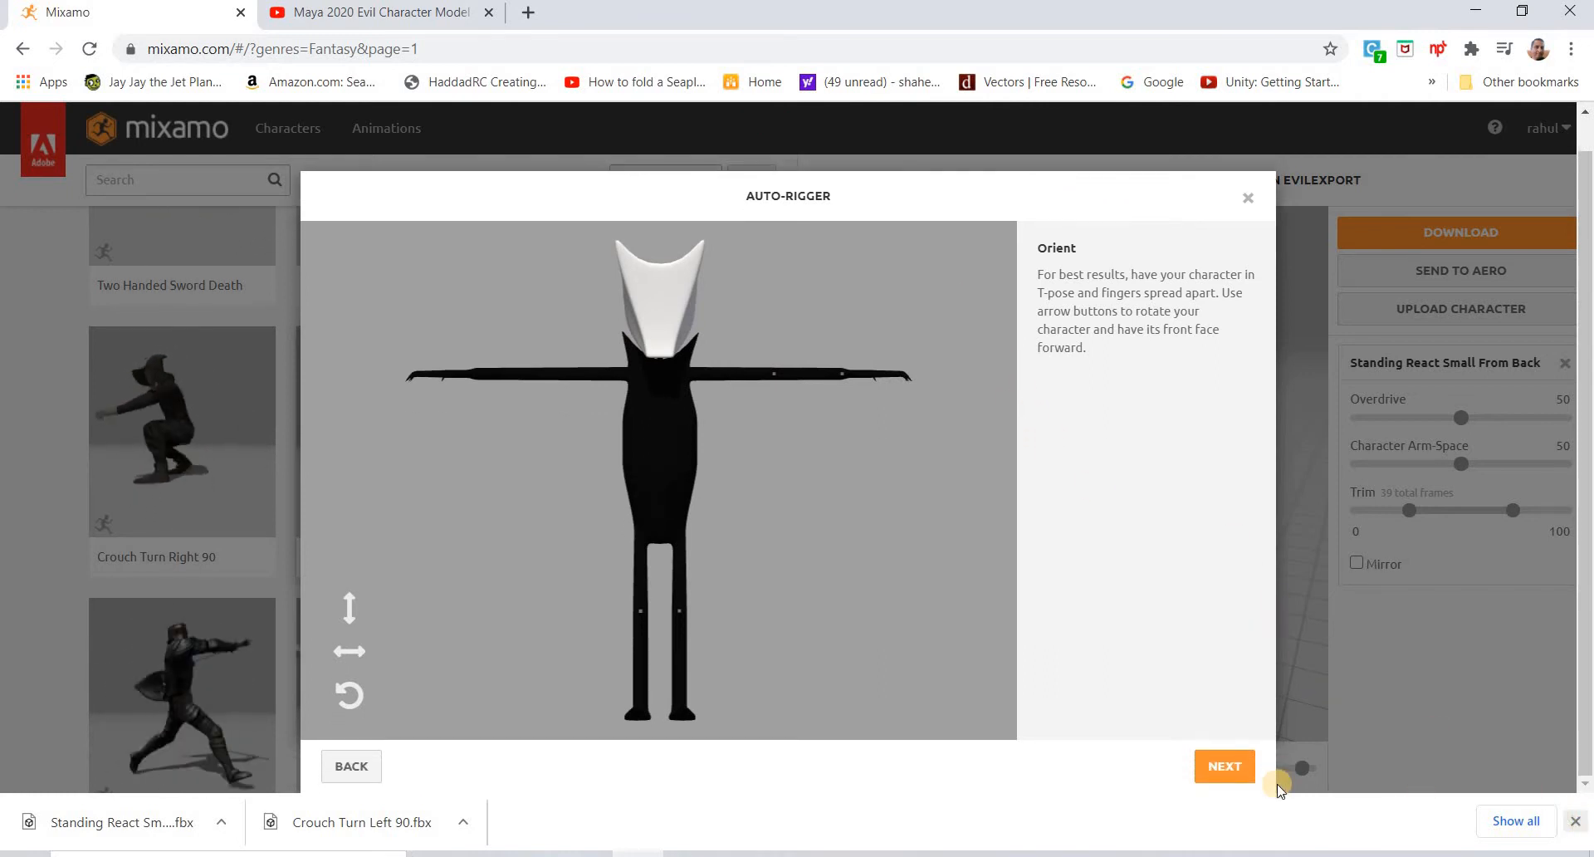
pyautogui.click(1234, 801)
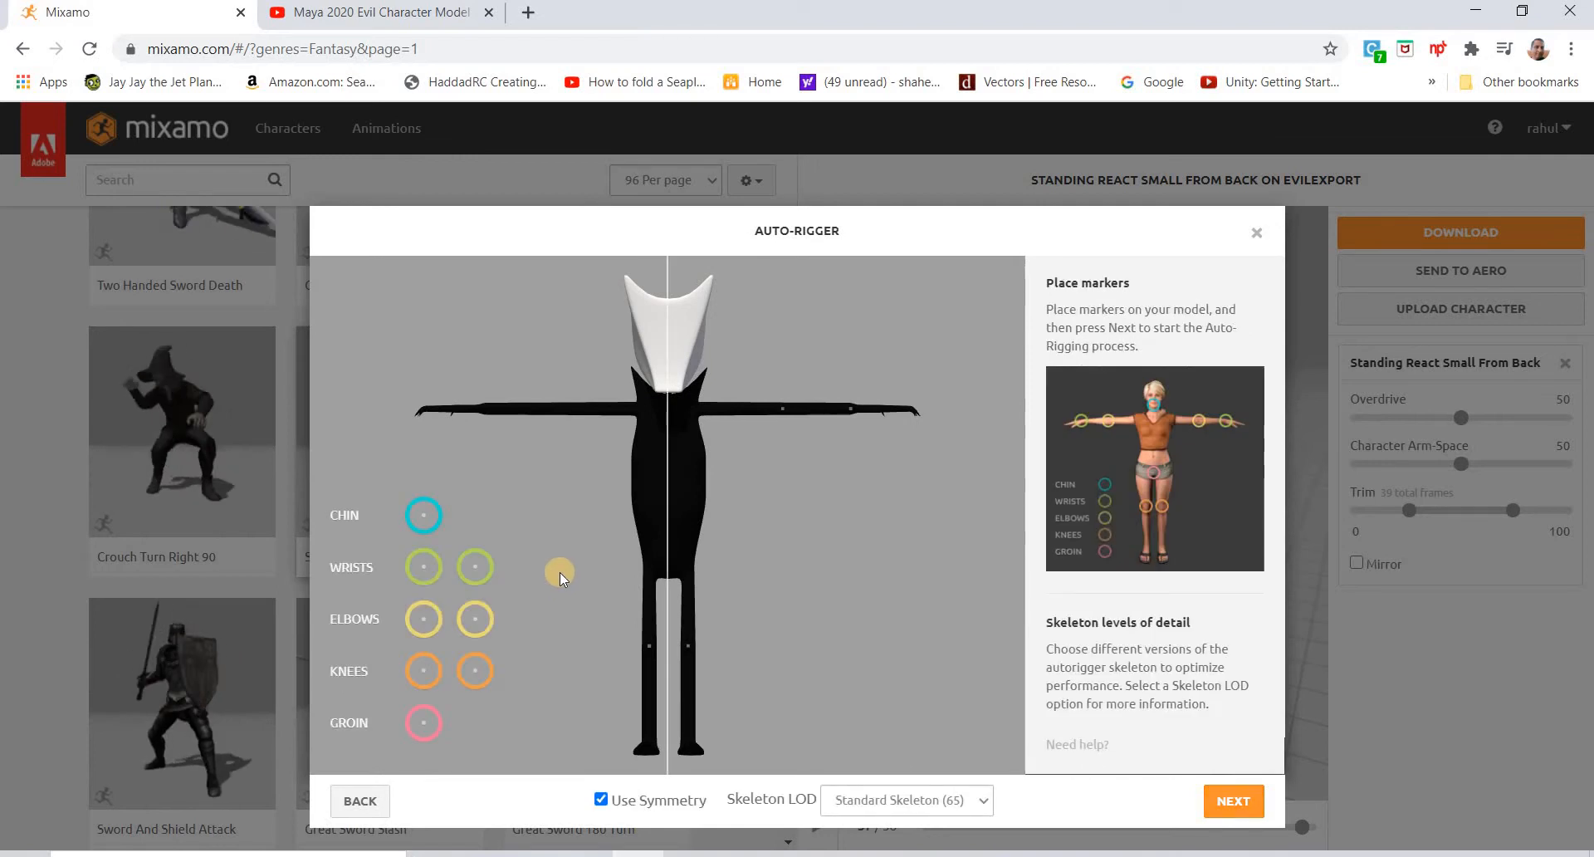
# Step: Place the auto-rigger markers on the character's chin, groin, wrists, elbows and knees, using symmetry and the helper cubes as guides
pyautogui.moveTo(425, 527)
pyautogui.mouseDown()
pyautogui.moveTo(612, 434)
pyautogui.moveTo(668, 383)
pyautogui.mouseUp()
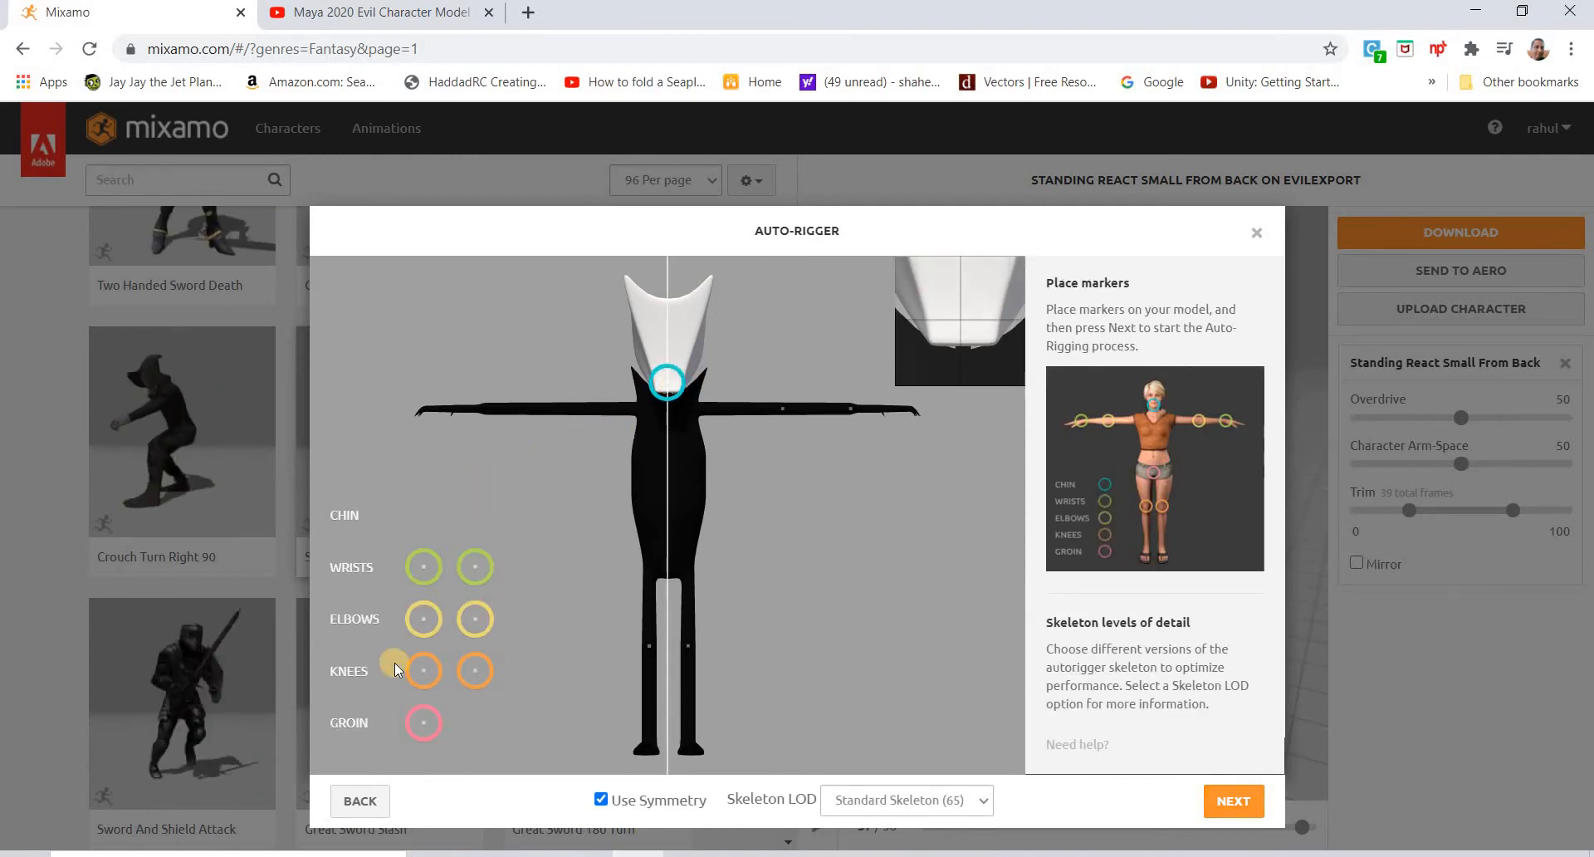
pyautogui.moveTo(655, 587); pyautogui.dragTo(667, 569)
pyautogui.moveTo(494, 573)
pyautogui.mouseDown()
pyautogui.moveTo(954, 451)
pyautogui.moveTo(852, 409)
pyautogui.mouseUp()
pyautogui.moveTo(695, 491); pyautogui.dragTo(784, 415)
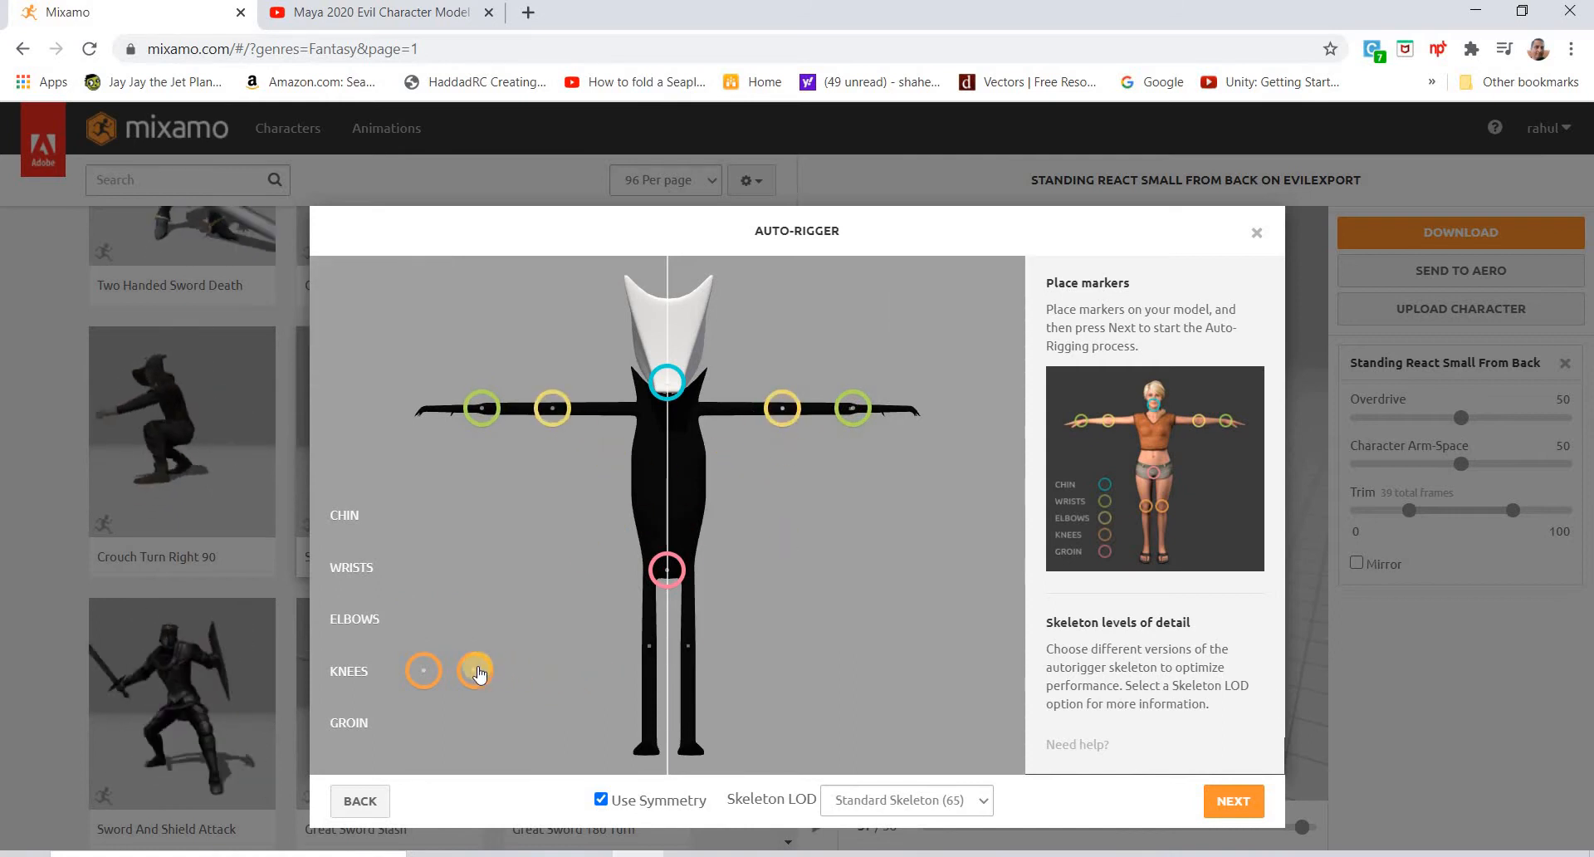
pyautogui.moveTo(653, 657); pyautogui.dragTo(647, 645)
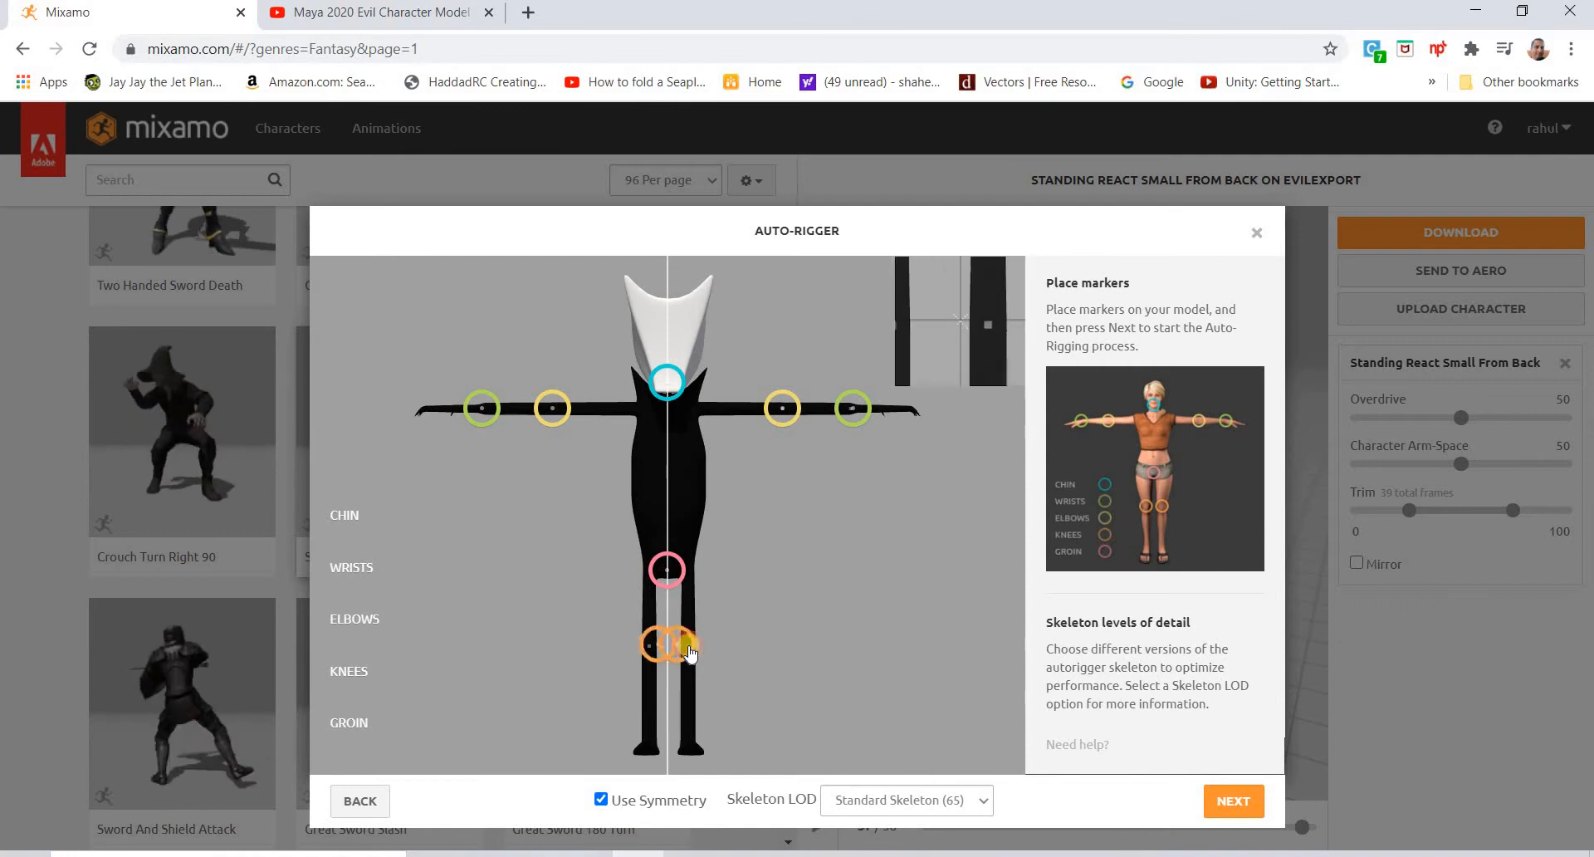
# Step: Compare the hand joint previews of the 2 Chain Fingers (41) and Standard Skeleton (65) detail levels
pyautogui.click(924, 797)
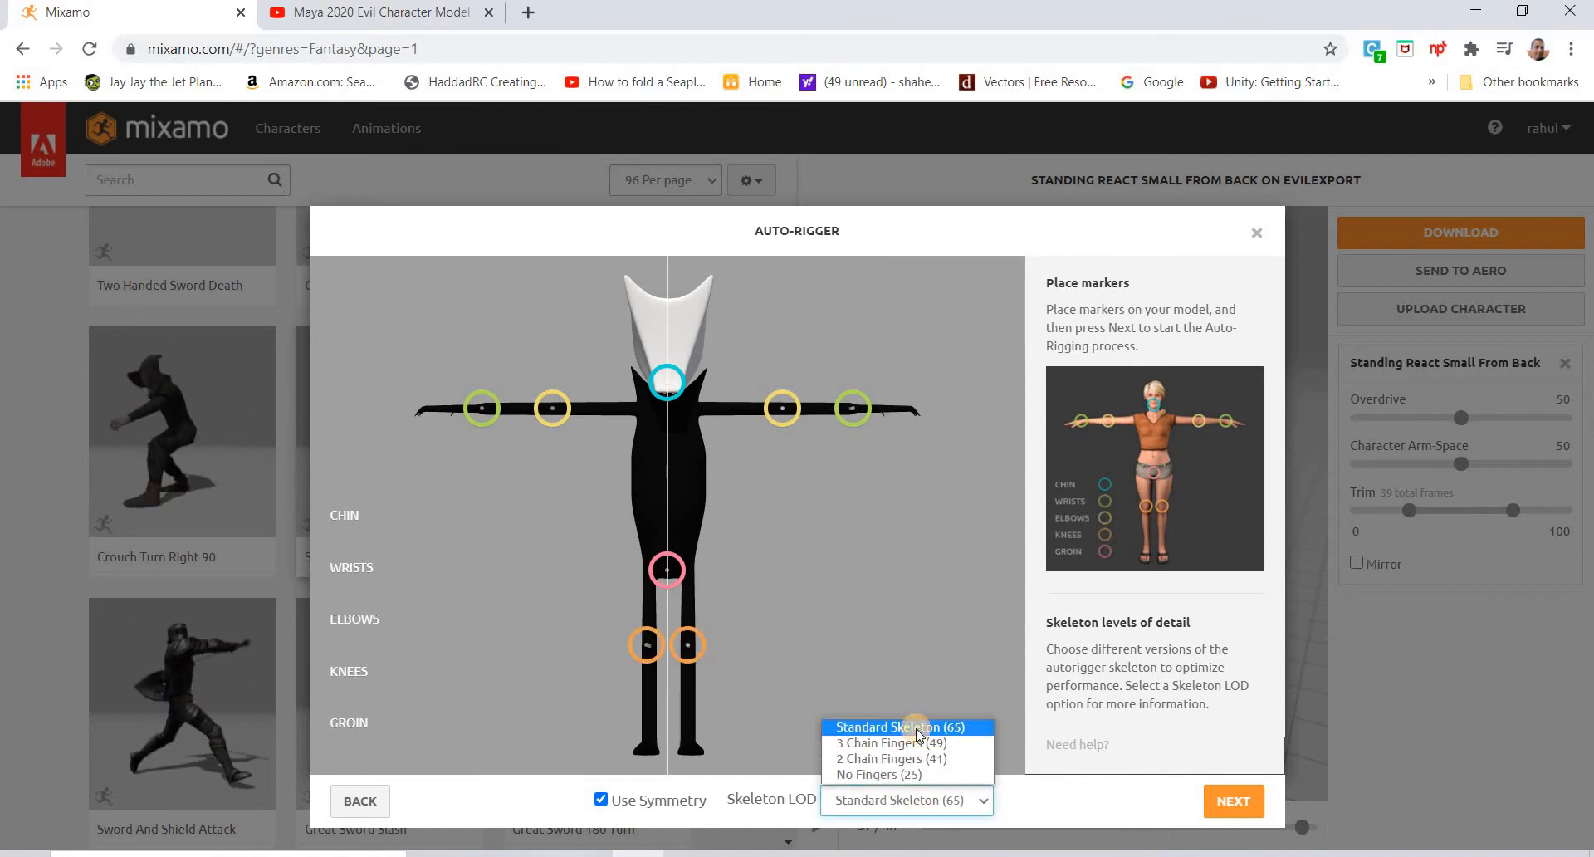
pyautogui.click(918, 722)
pyautogui.click(915, 799)
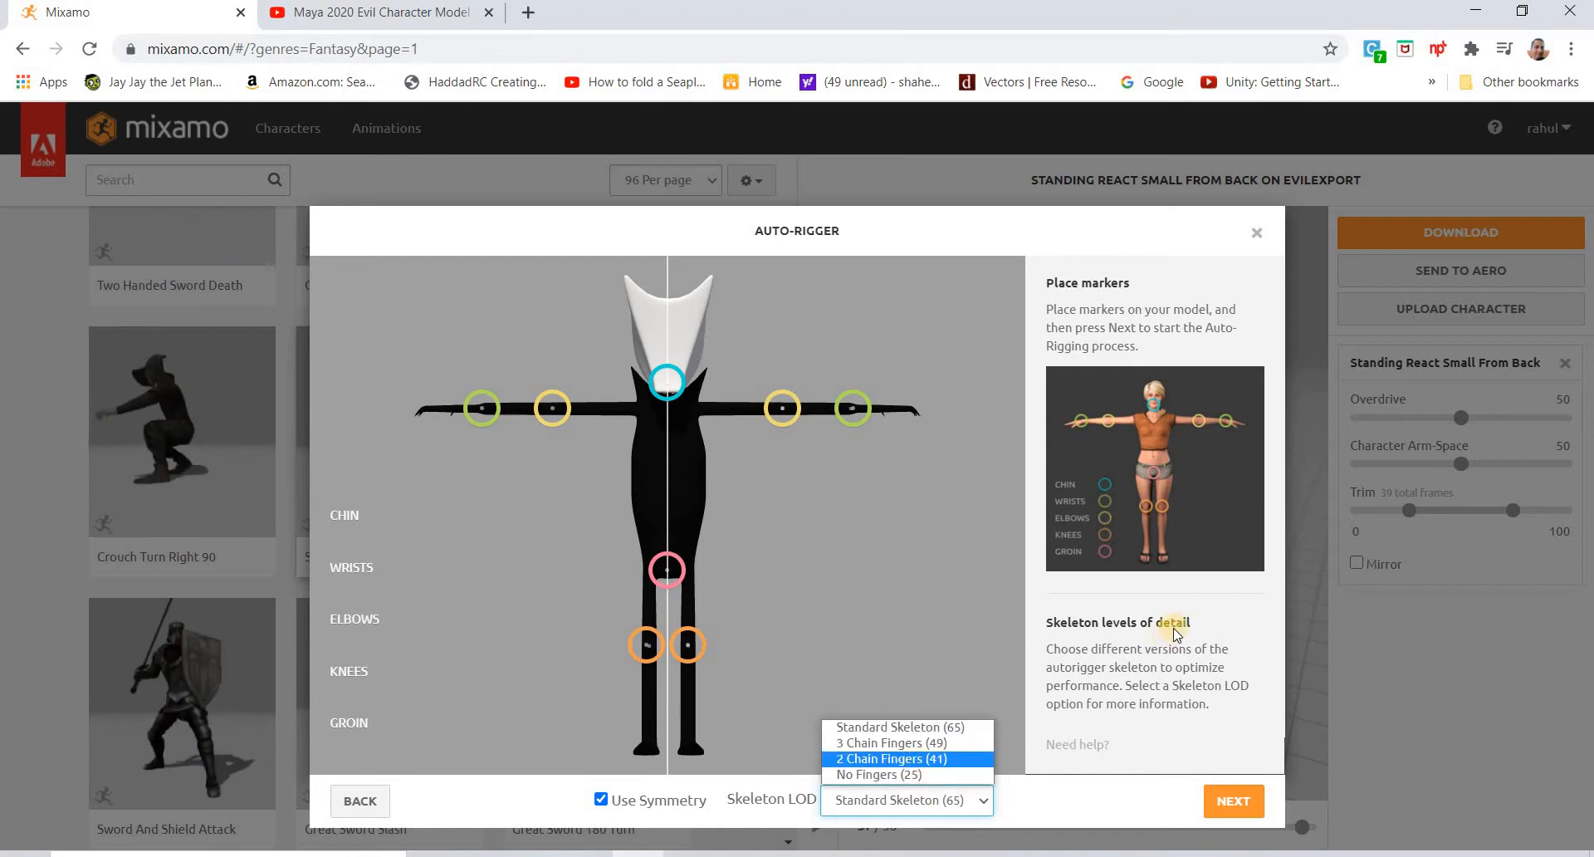
pyautogui.click(914, 738)
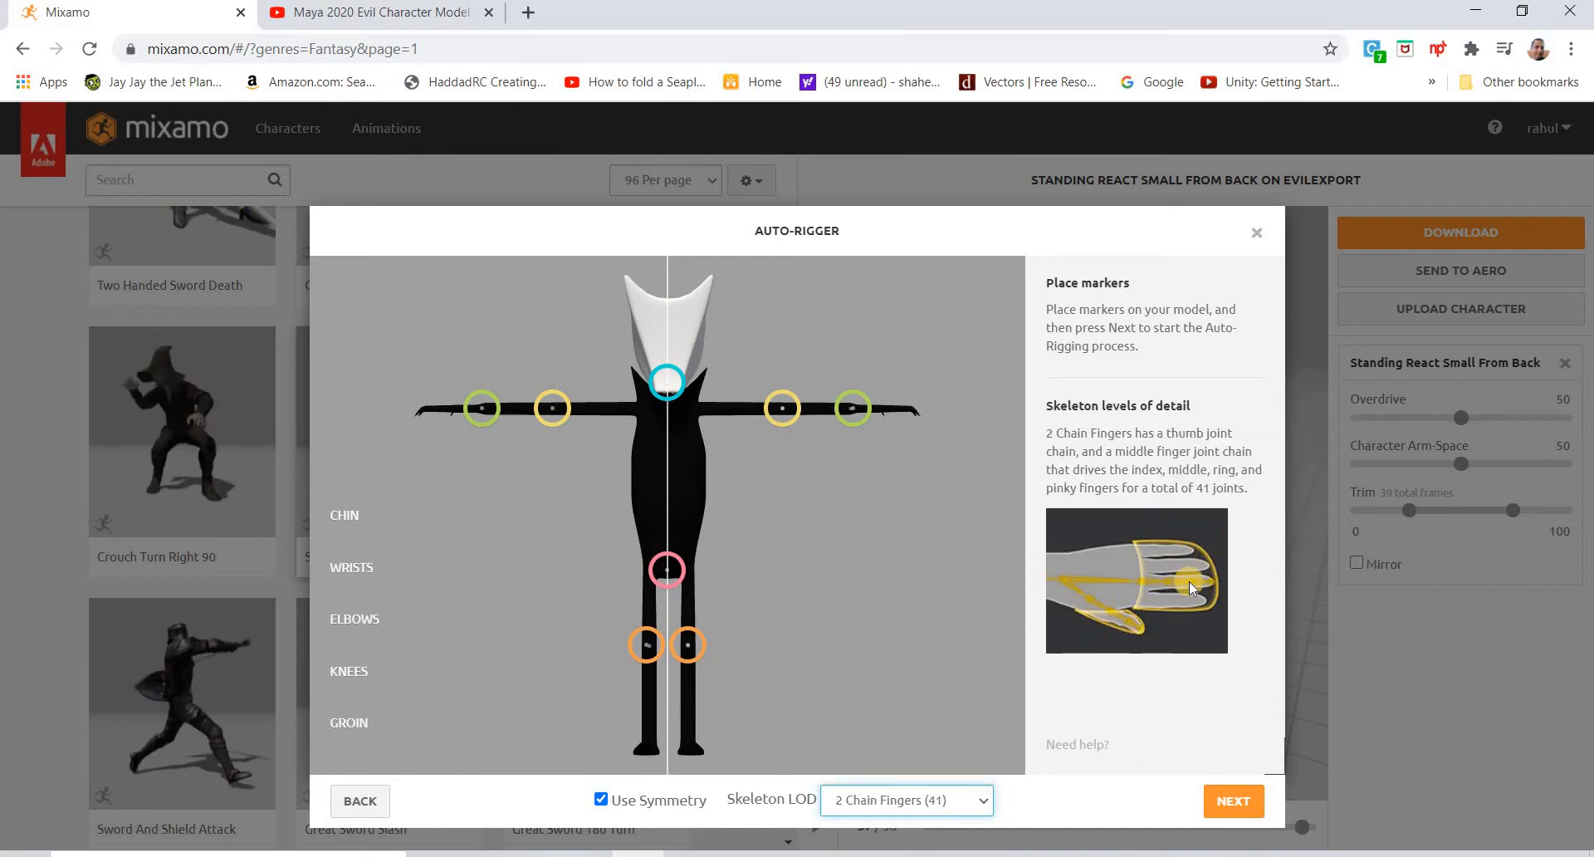
pyautogui.click(884, 799)
pyautogui.click(880, 724)
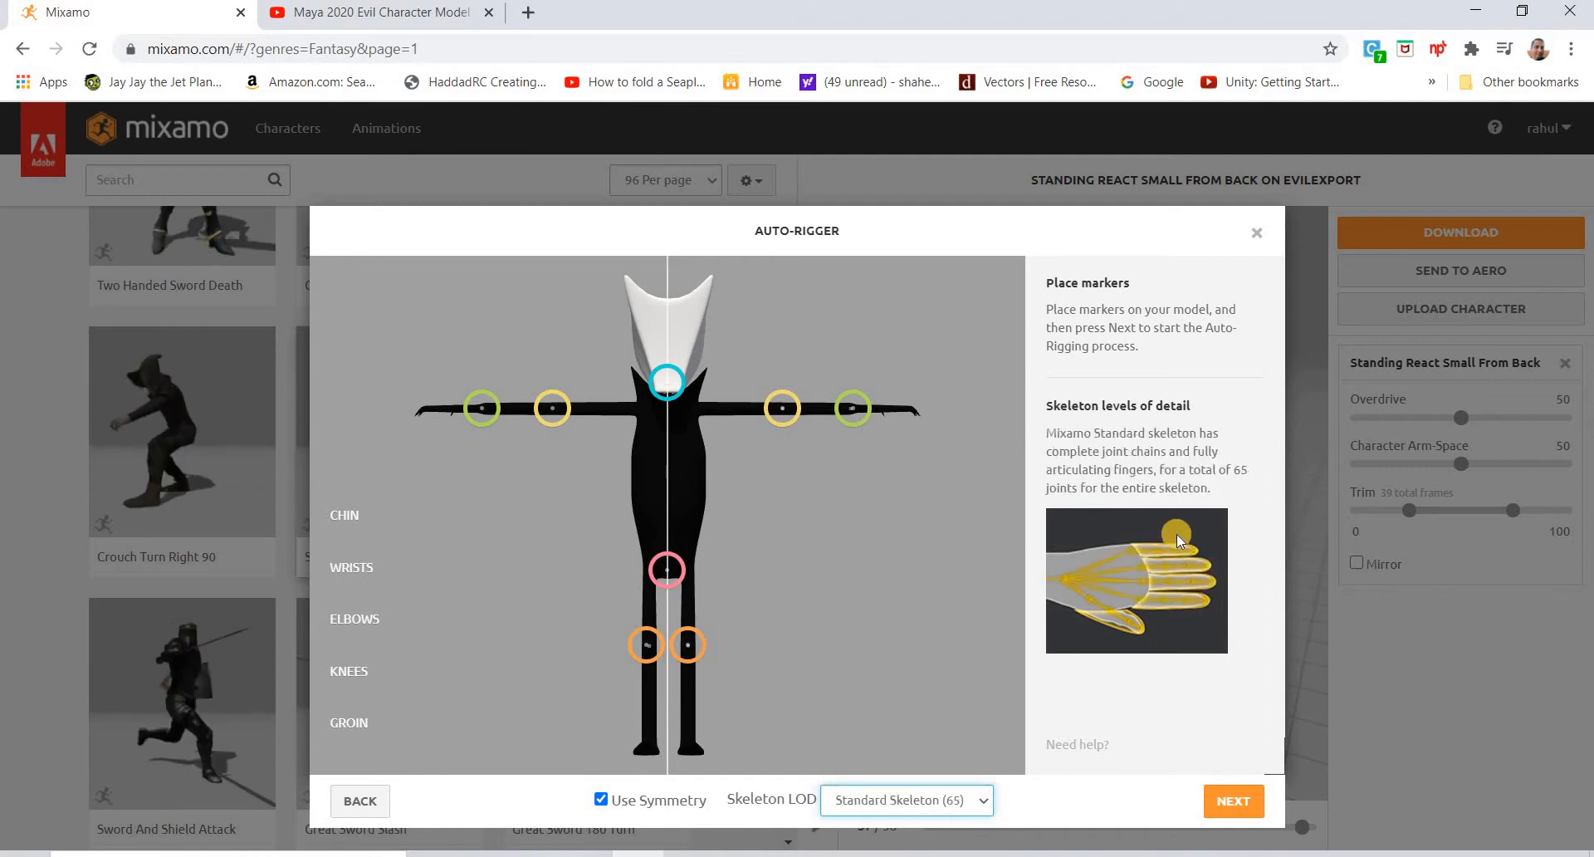
# Step: Set the skeleton level of detail to 2 Chain Fingers (41), auto-rig the character and accept the reviewed rig
pyautogui.click(893, 798)
pyautogui.click(909, 757)
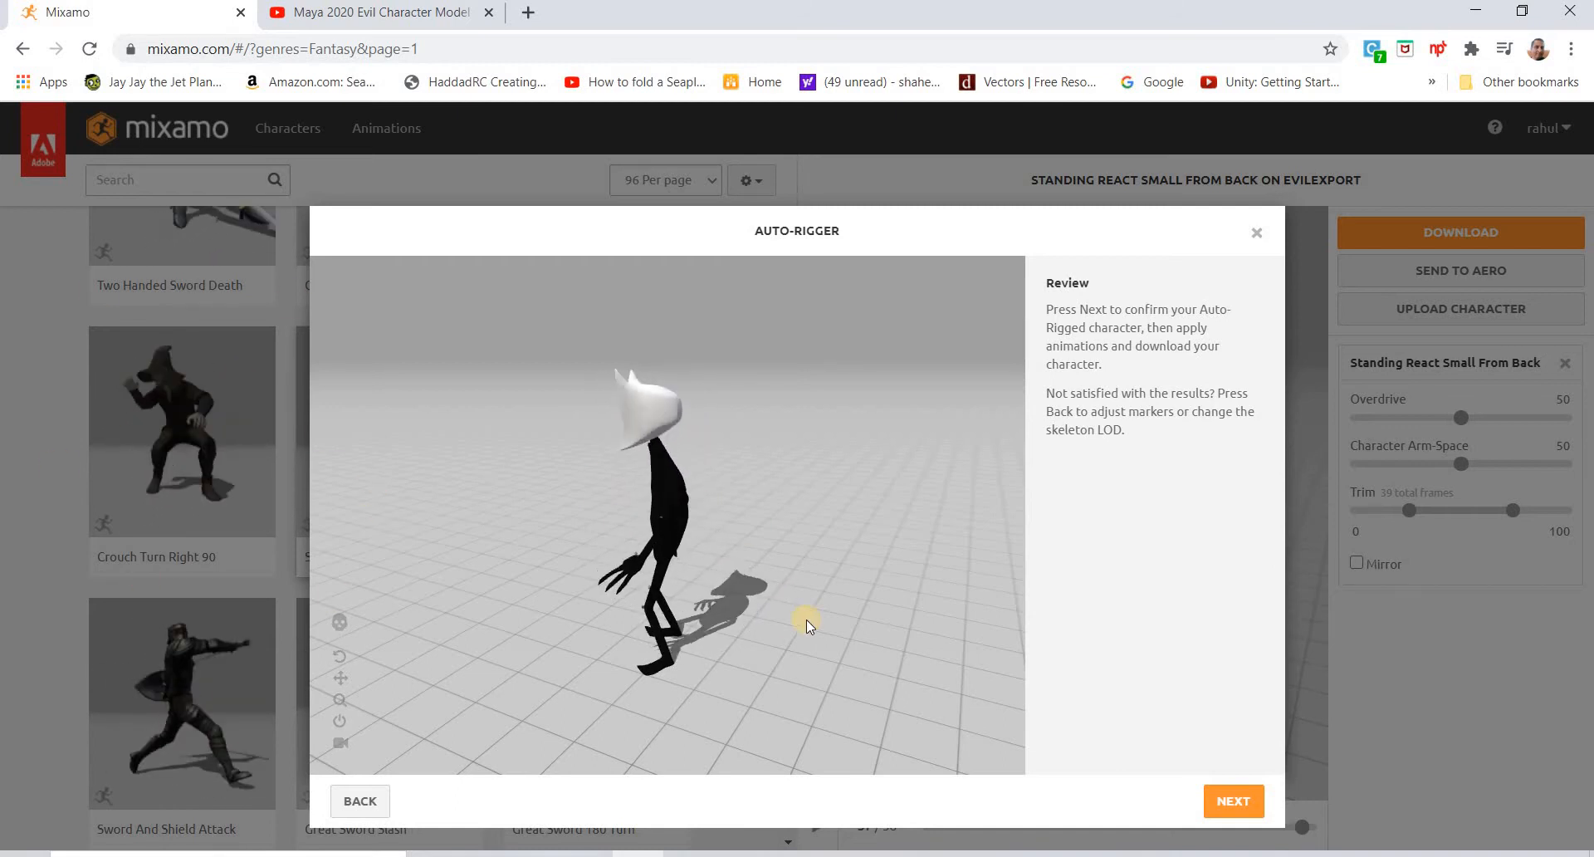
pyautogui.click(1234, 801)
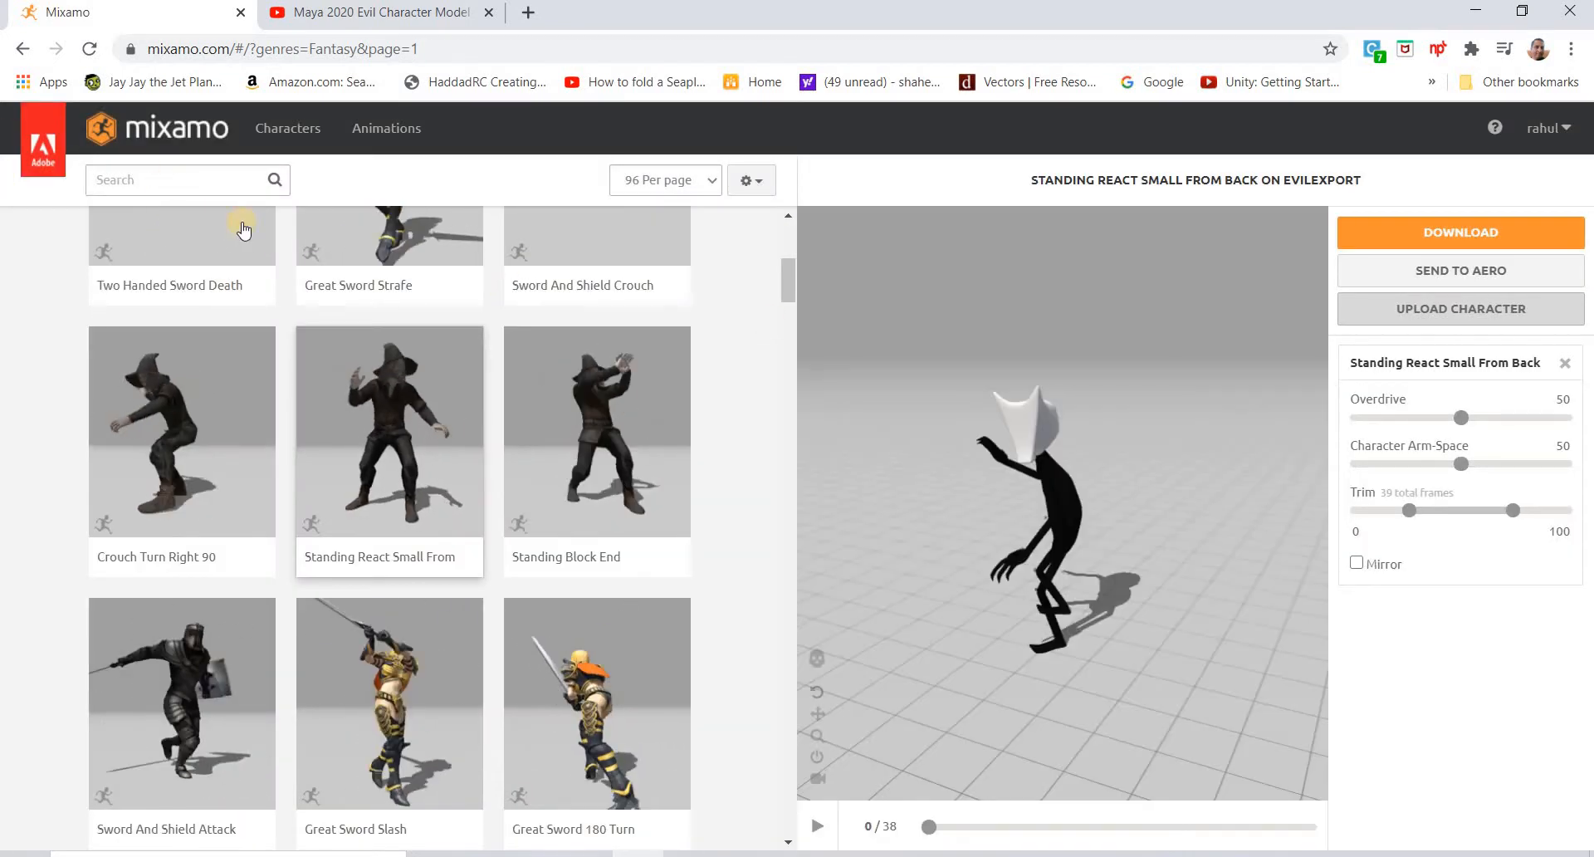
# Step: Check the animation genres and preview the Standing Walk Right and Crouch Turn Left 90 animations on the rigged character
pyautogui.click(184, 180)
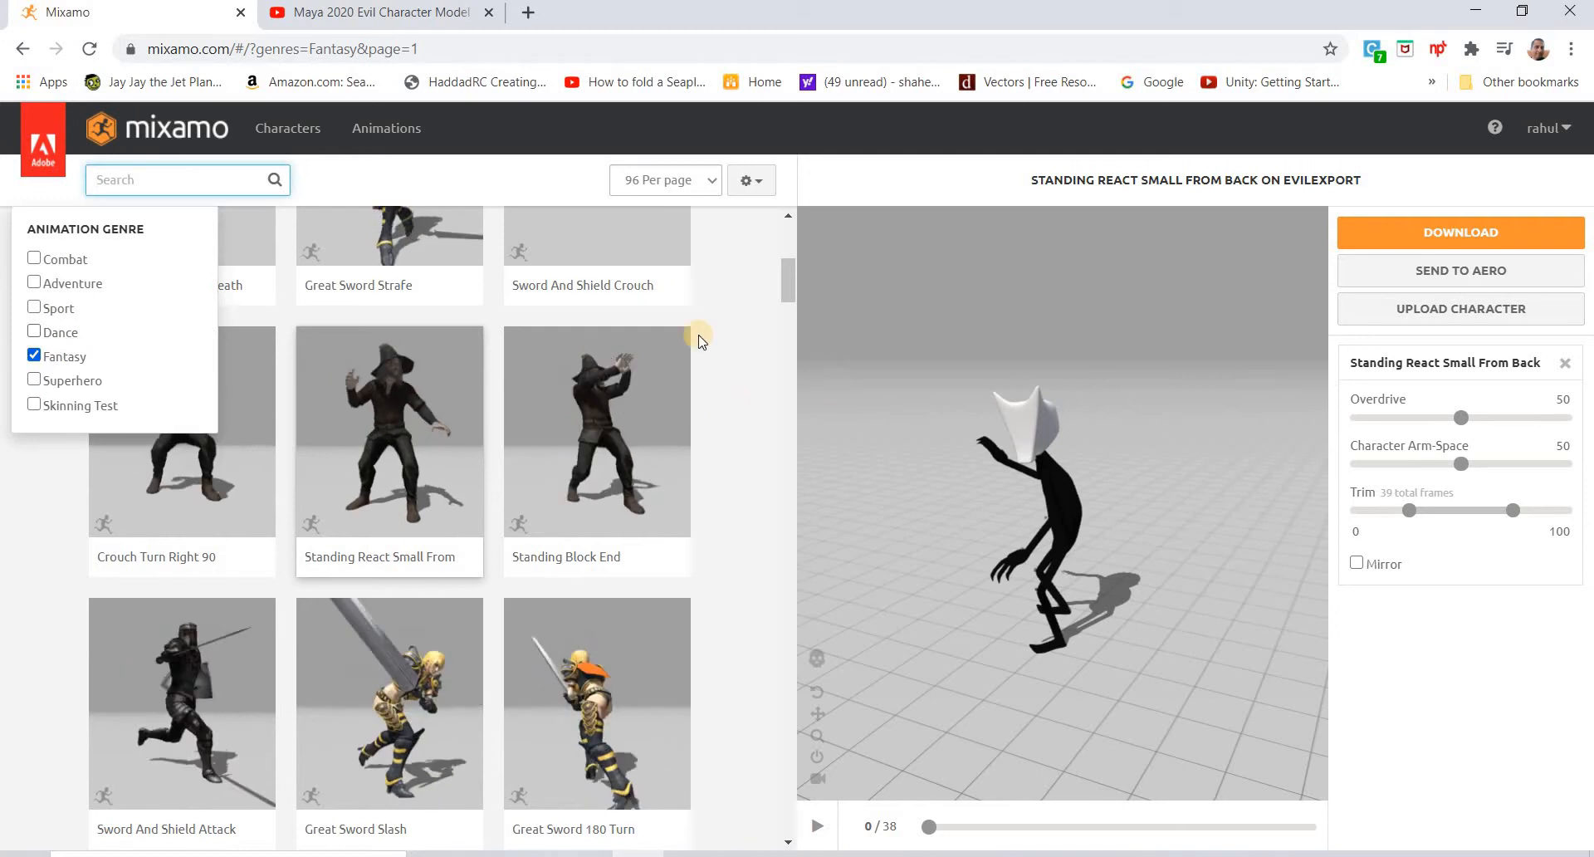
pyautogui.scroll(6, 386, 420)
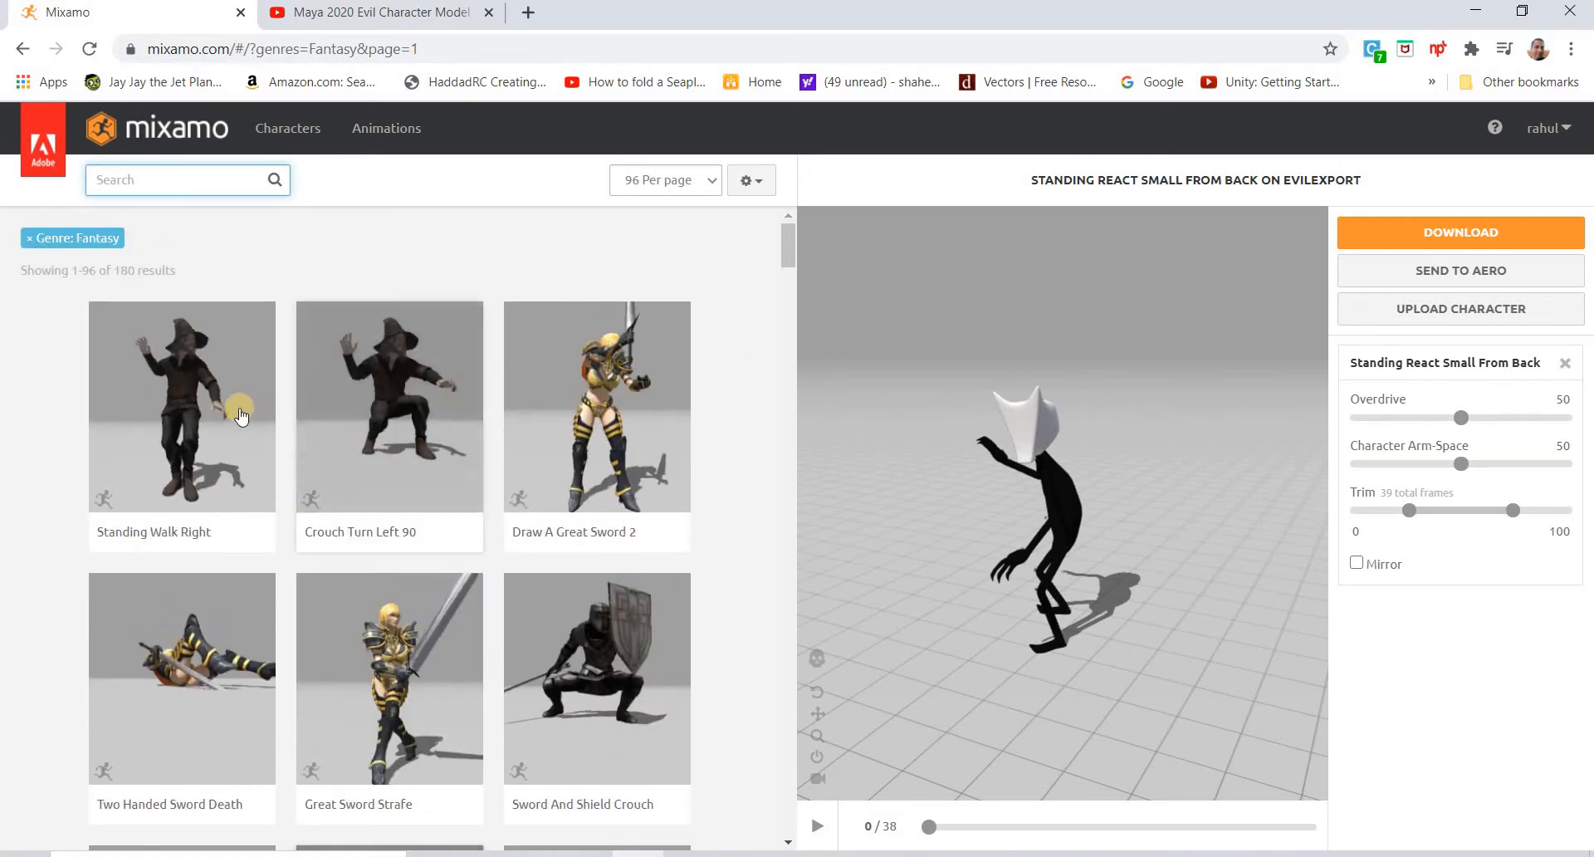
pyautogui.click(193, 407)
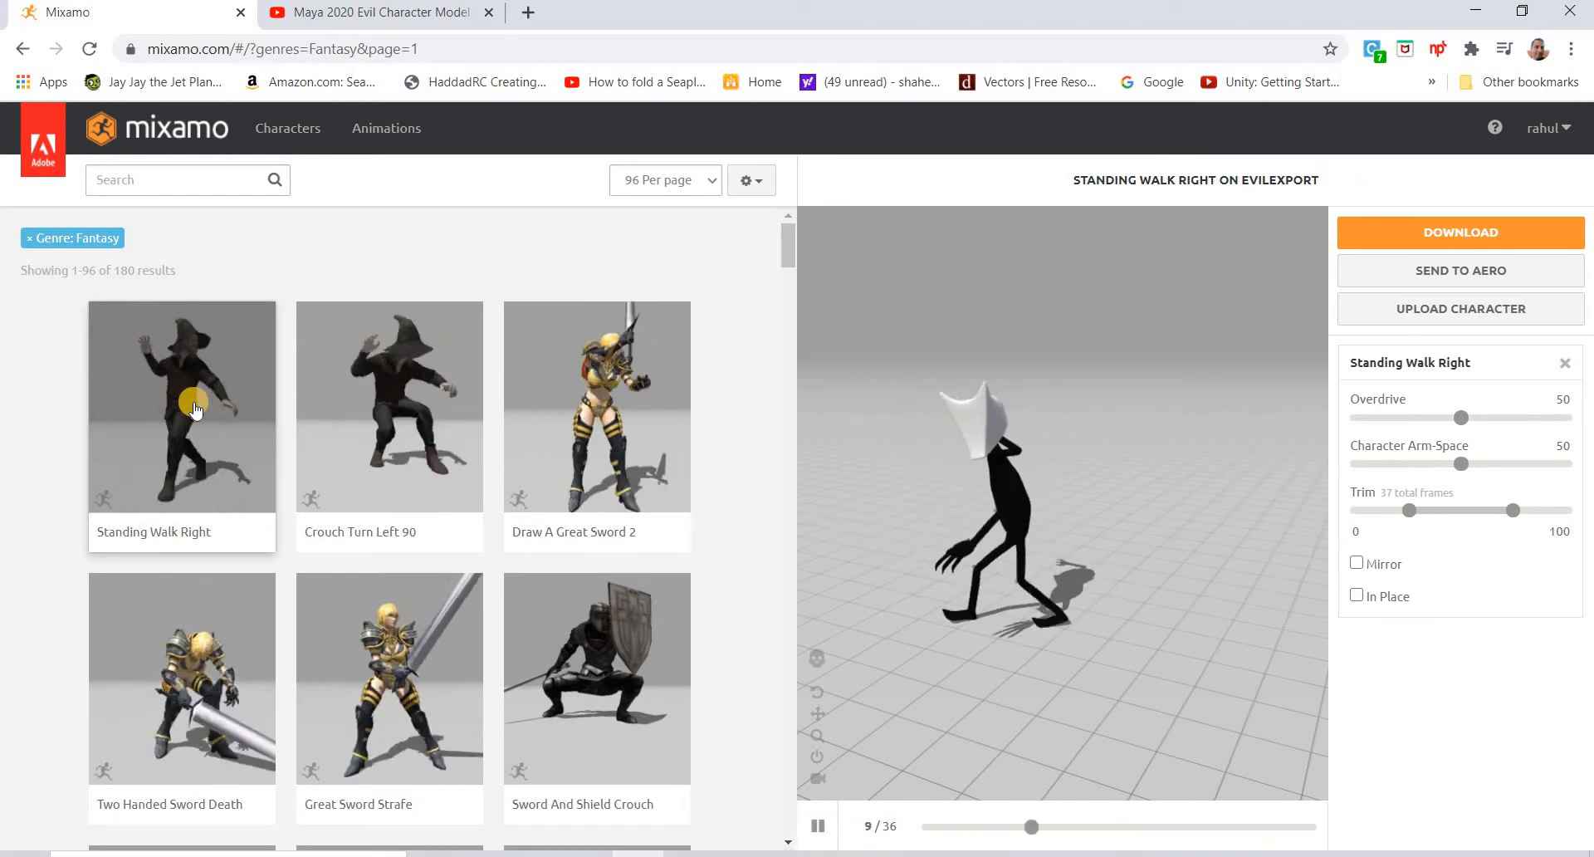
pyautogui.click(442, 435)
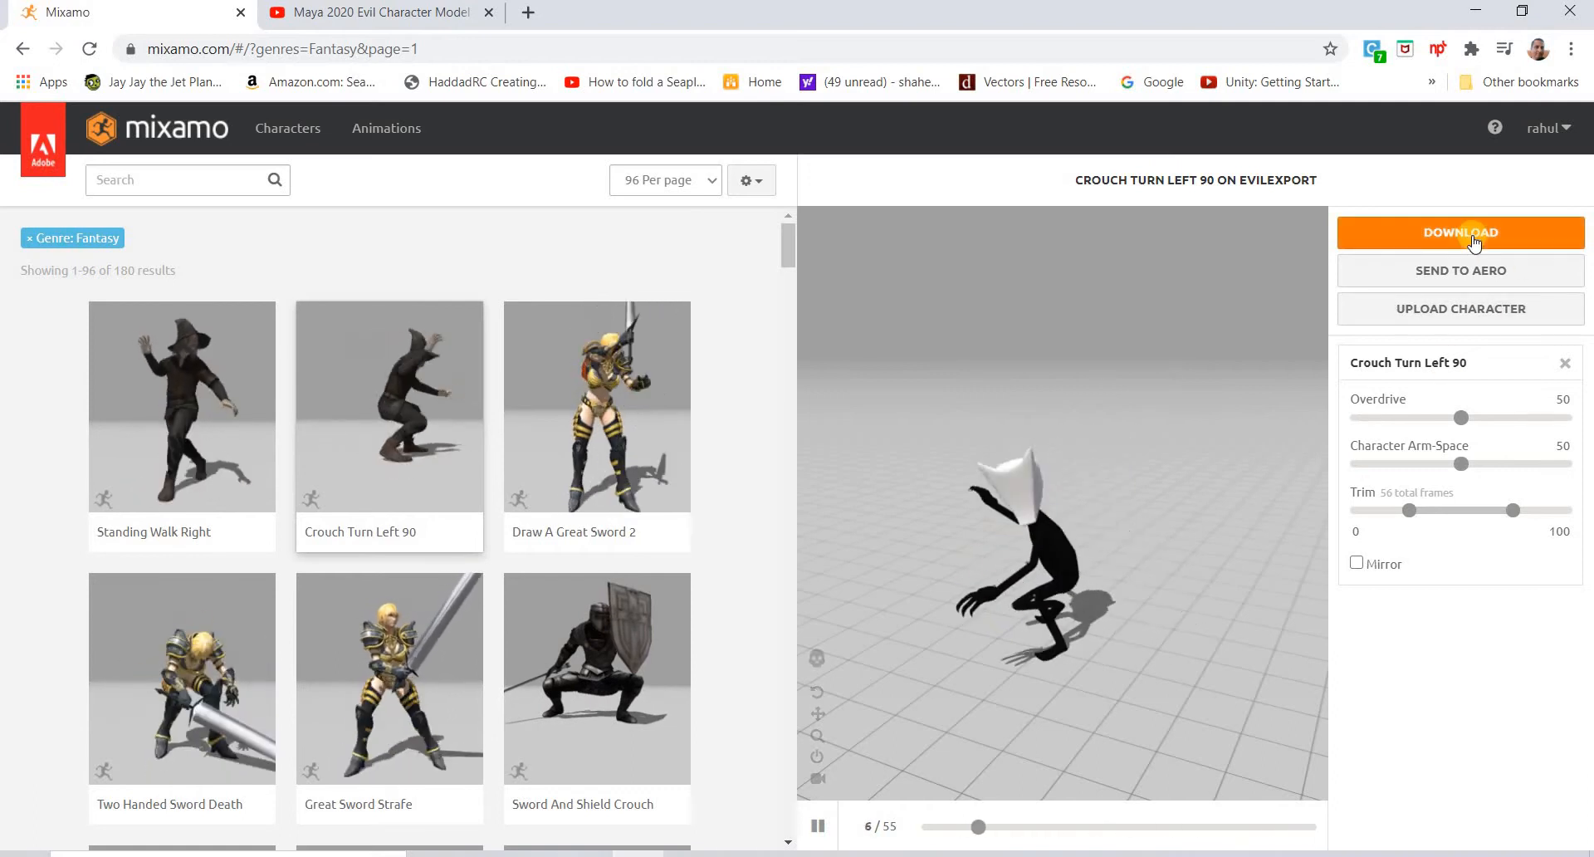
# Step: Download Standing Walk Right as FBX Binary with skin at 30 frames per second, and preview Crouch Turn Left 90 on the character
pyautogui.click(275, 397)
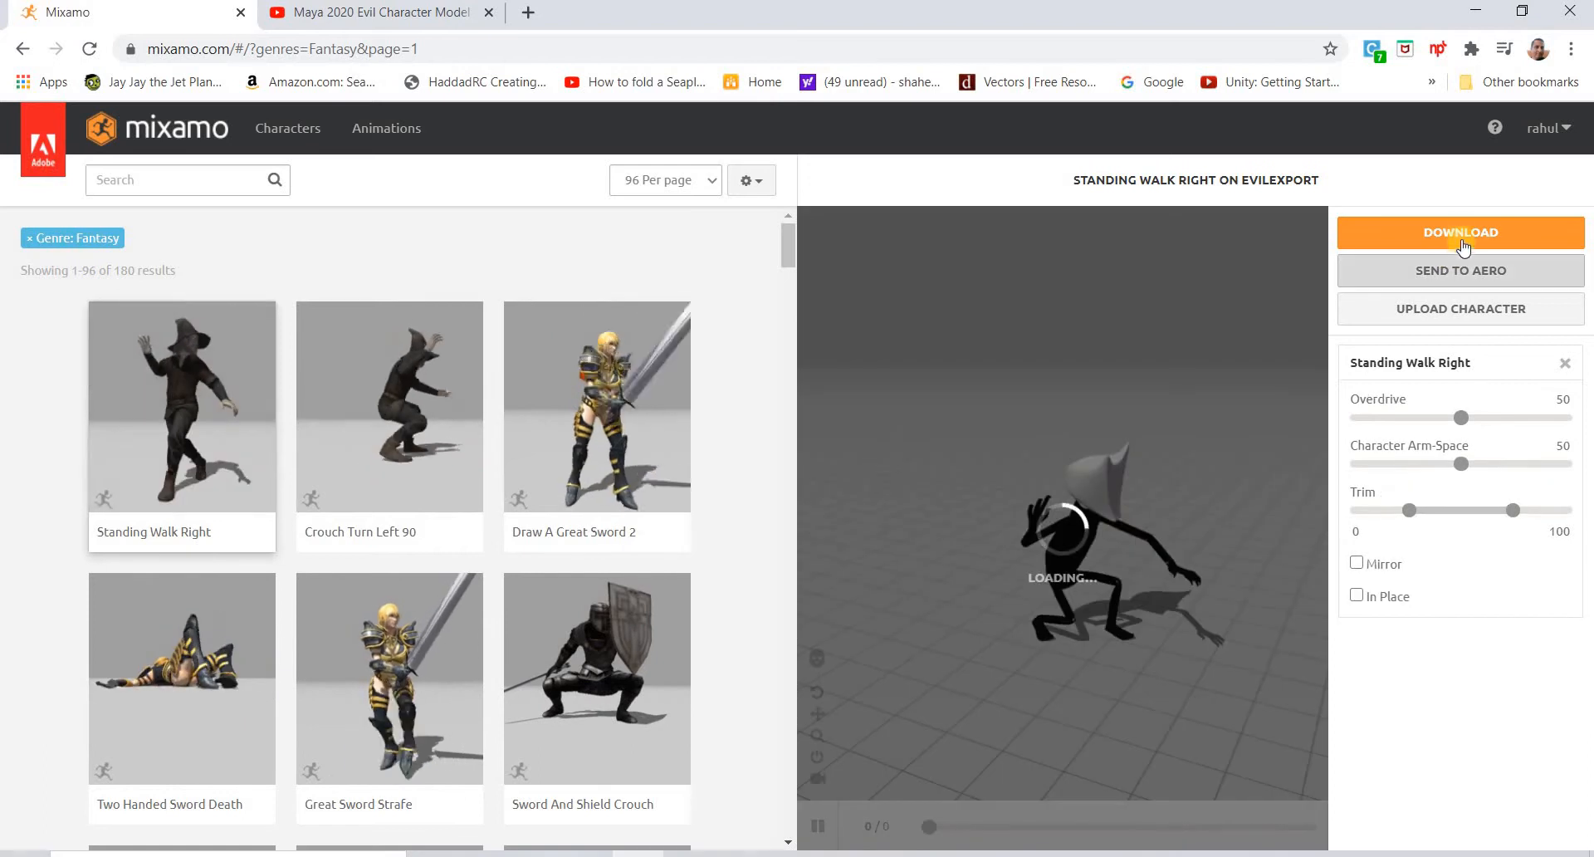
pyautogui.click(1462, 233)
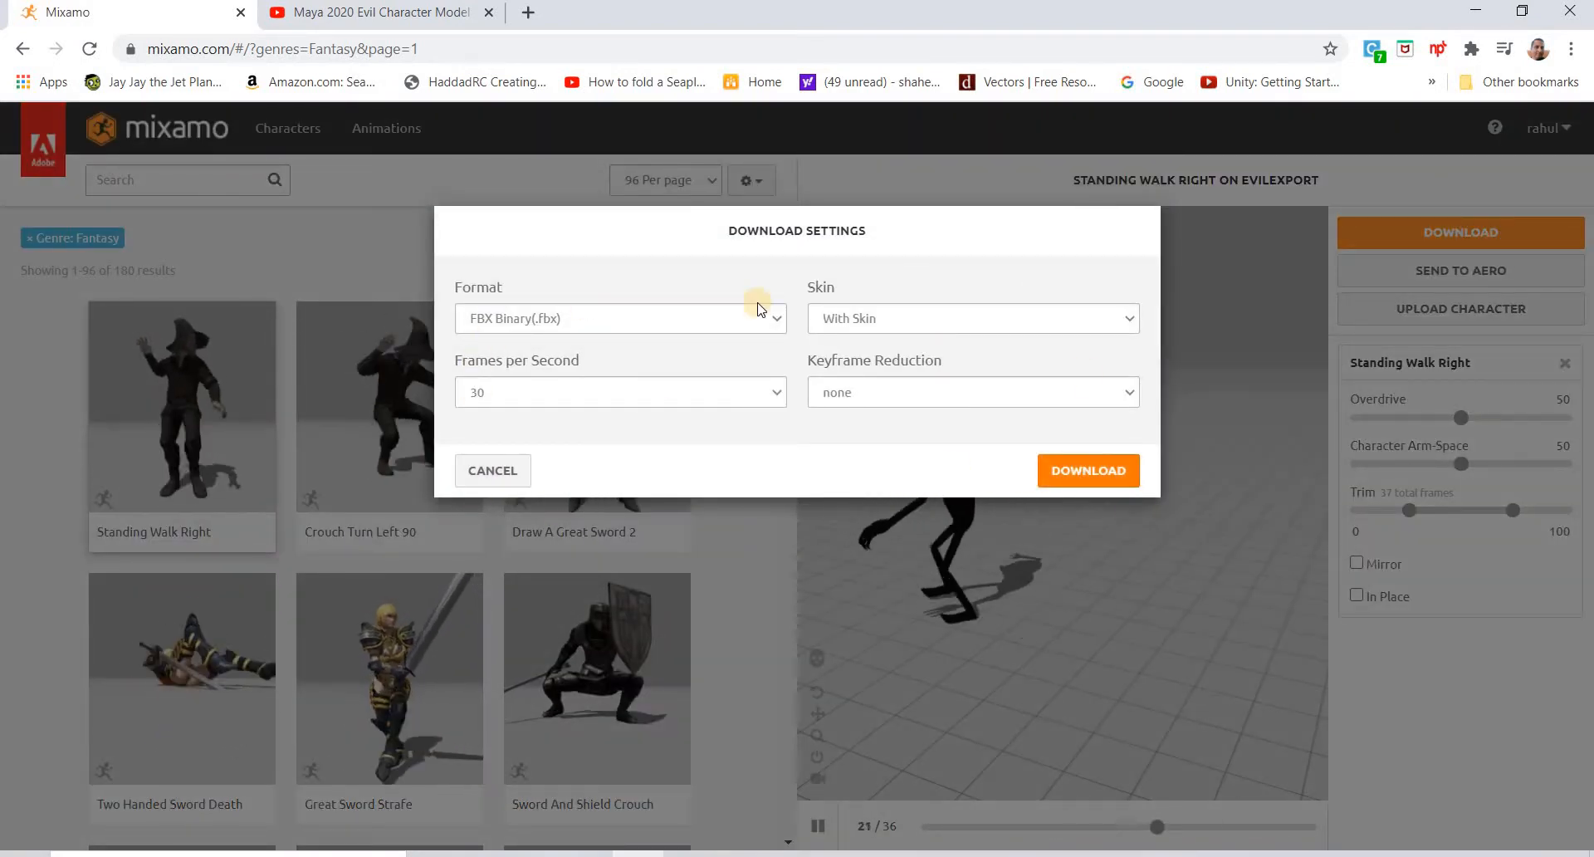
pyautogui.click(1113, 469)
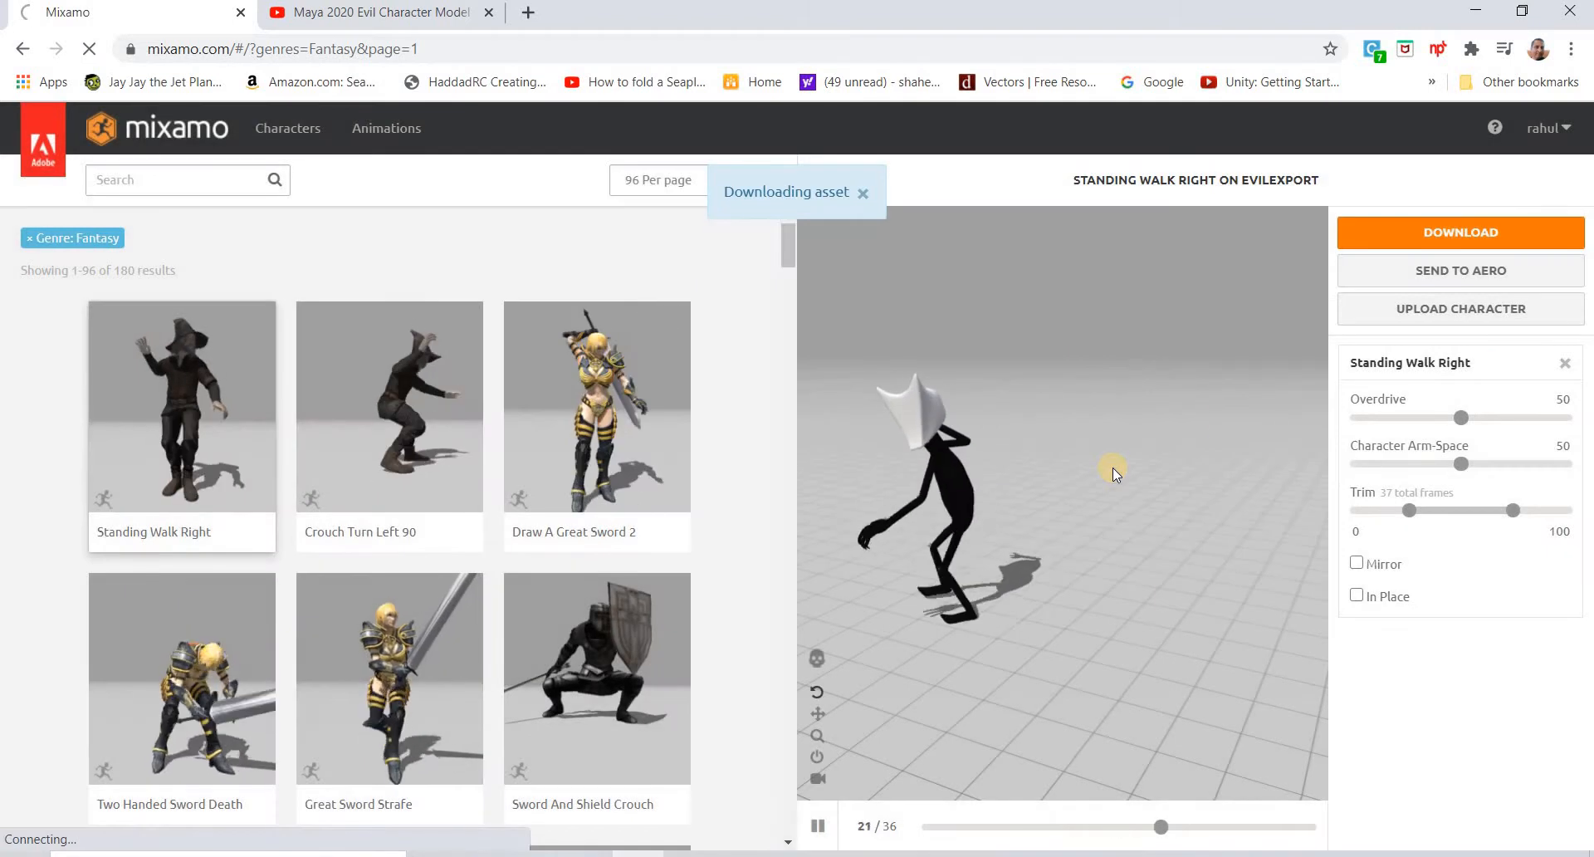
pyautogui.click(390, 407)
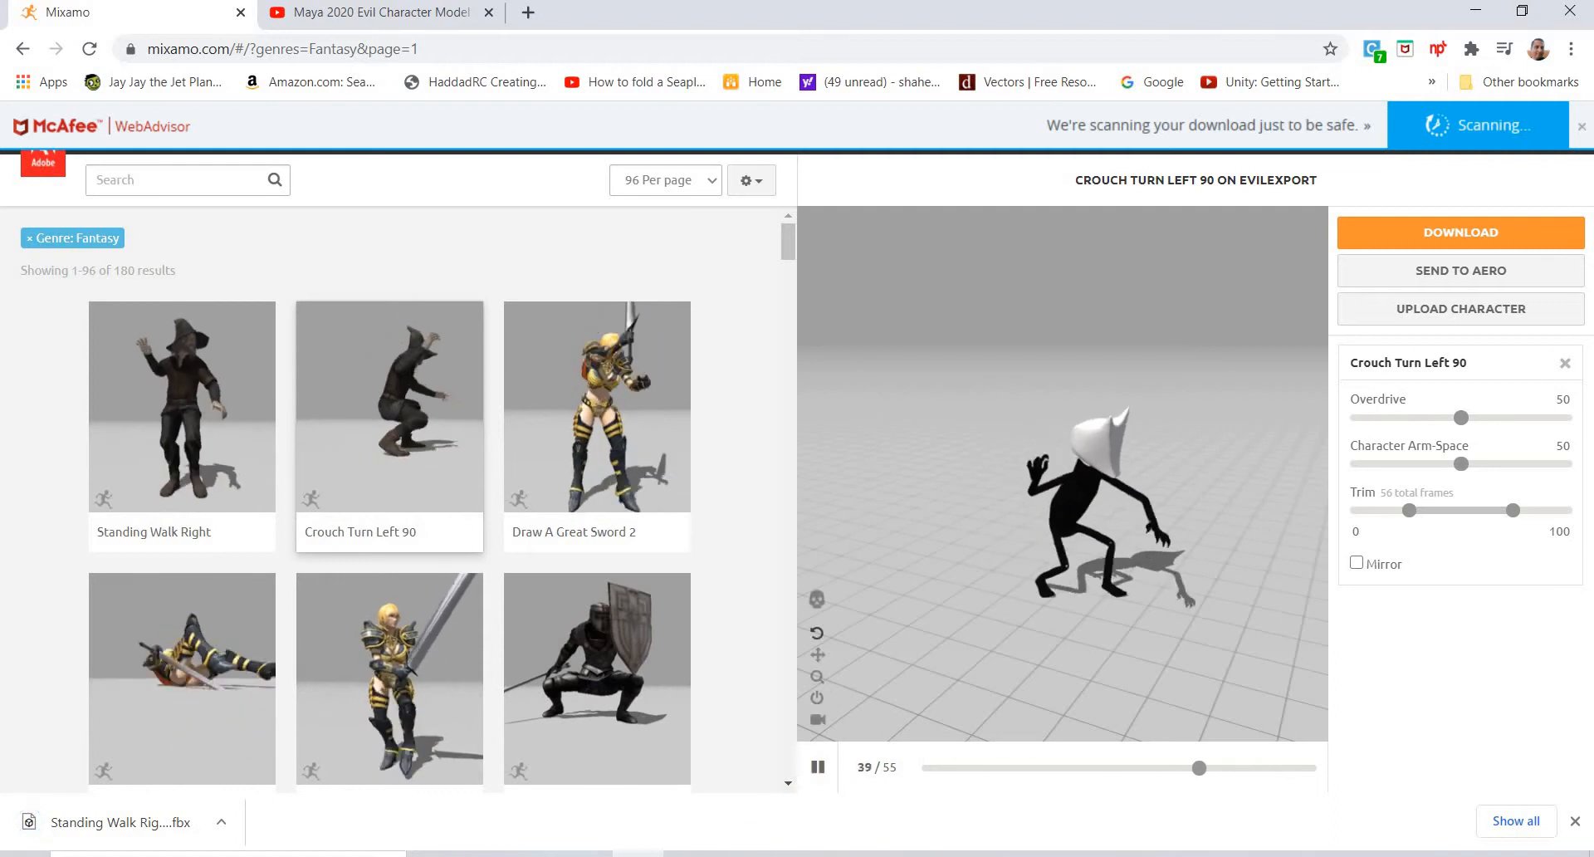
pyautogui.click(819, 768)
# Step: Switch to Maya and start a new scene without saving the changes to evil character tut.mb
pyautogui.click(853, 787)
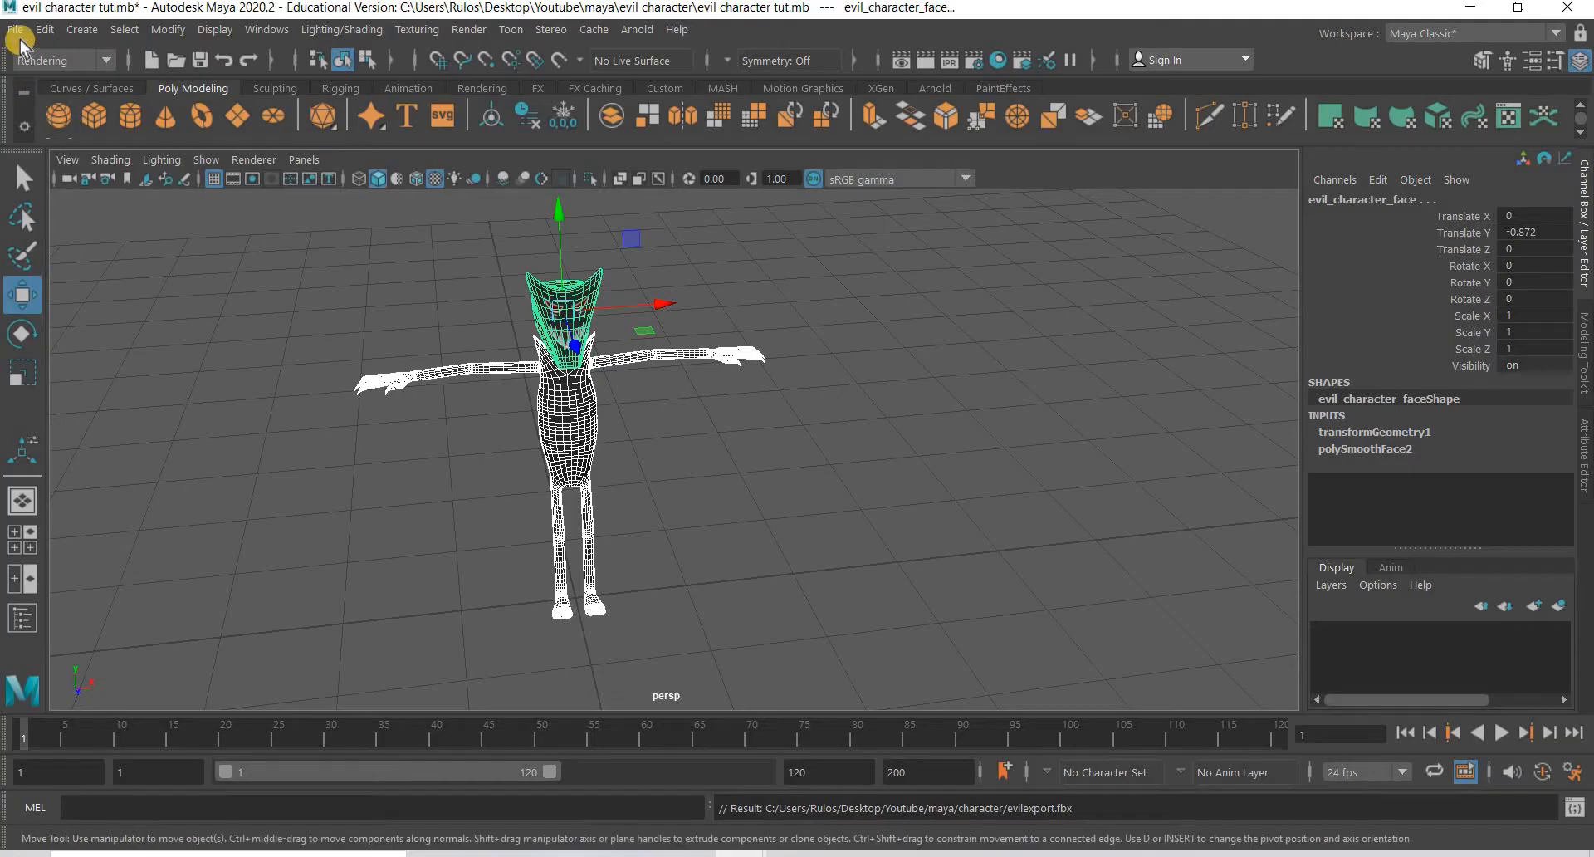
pyautogui.click(16, 32)
pyautogui.click(805, 445)
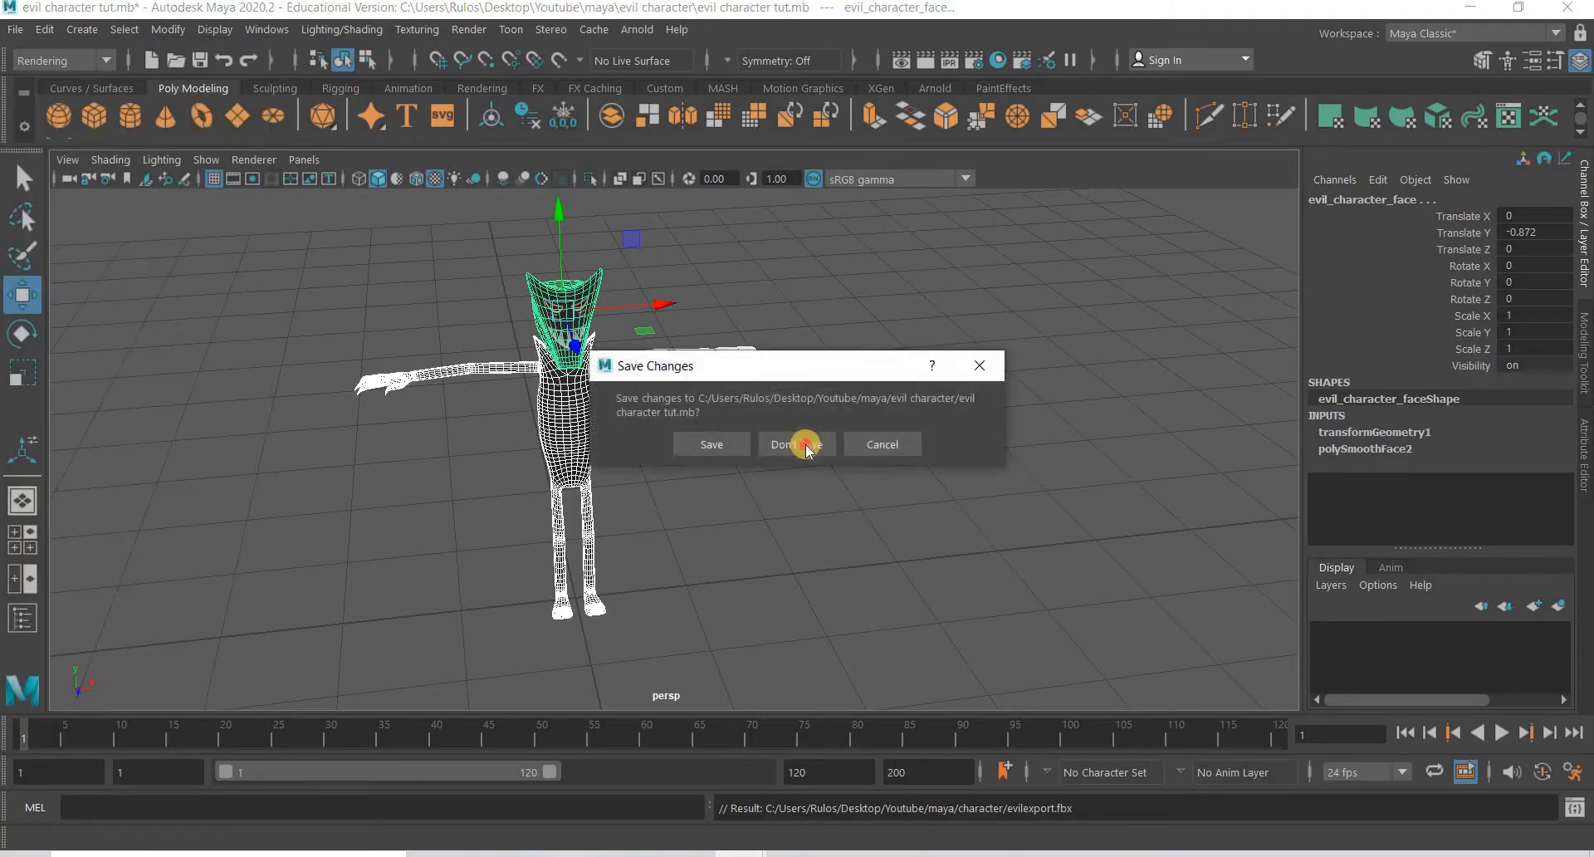
# Step: Import Crouch Turn Left 90.fbx from the Downloads folder into the empty scene
pyautogui.click(7, 29)
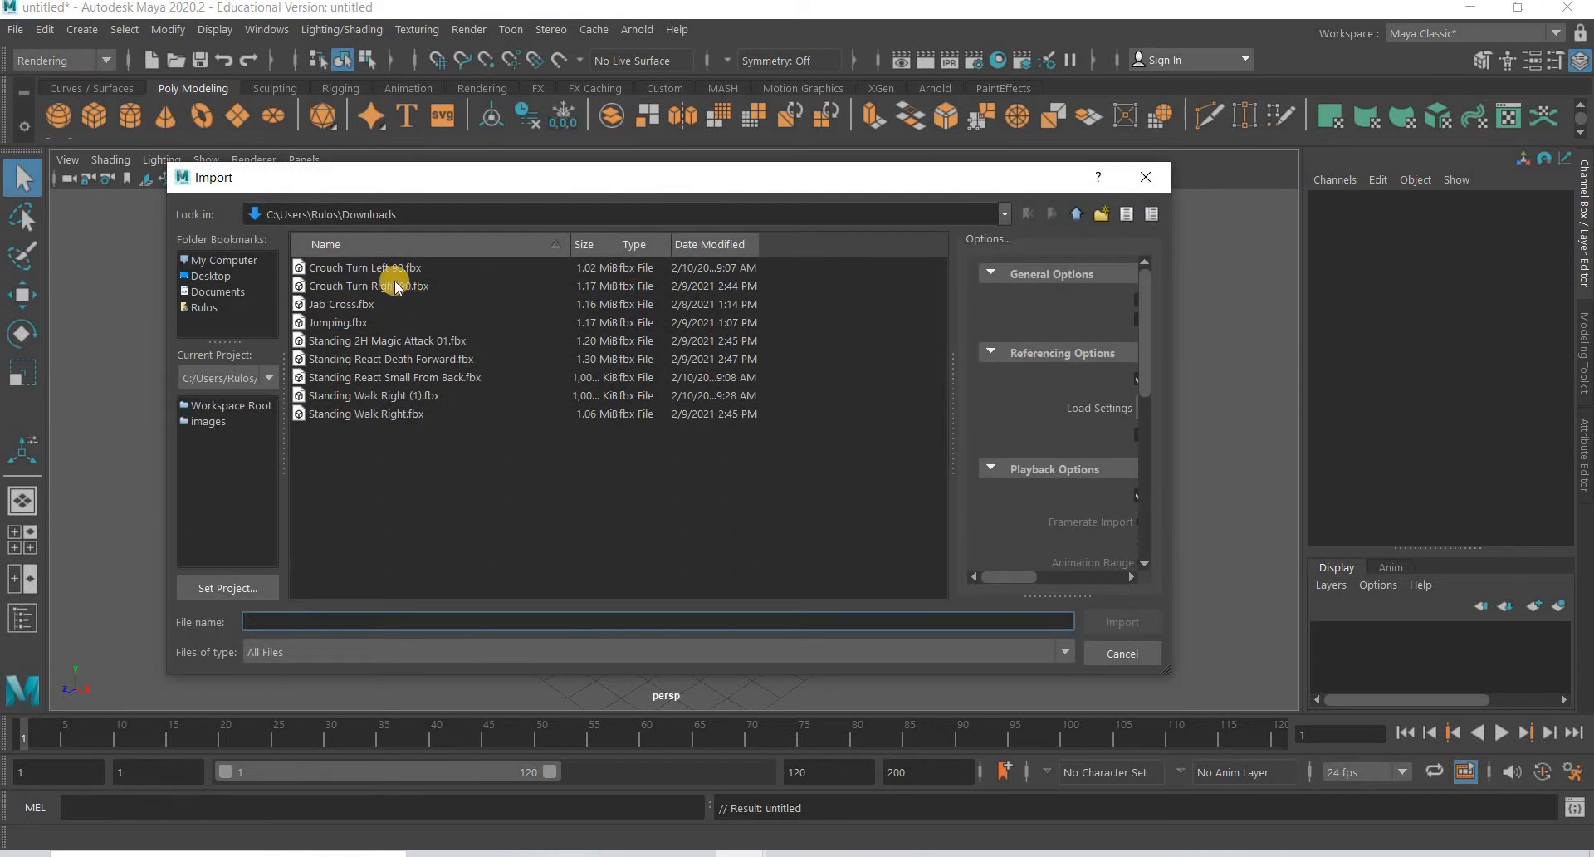
pyautogui.click(365, 268)
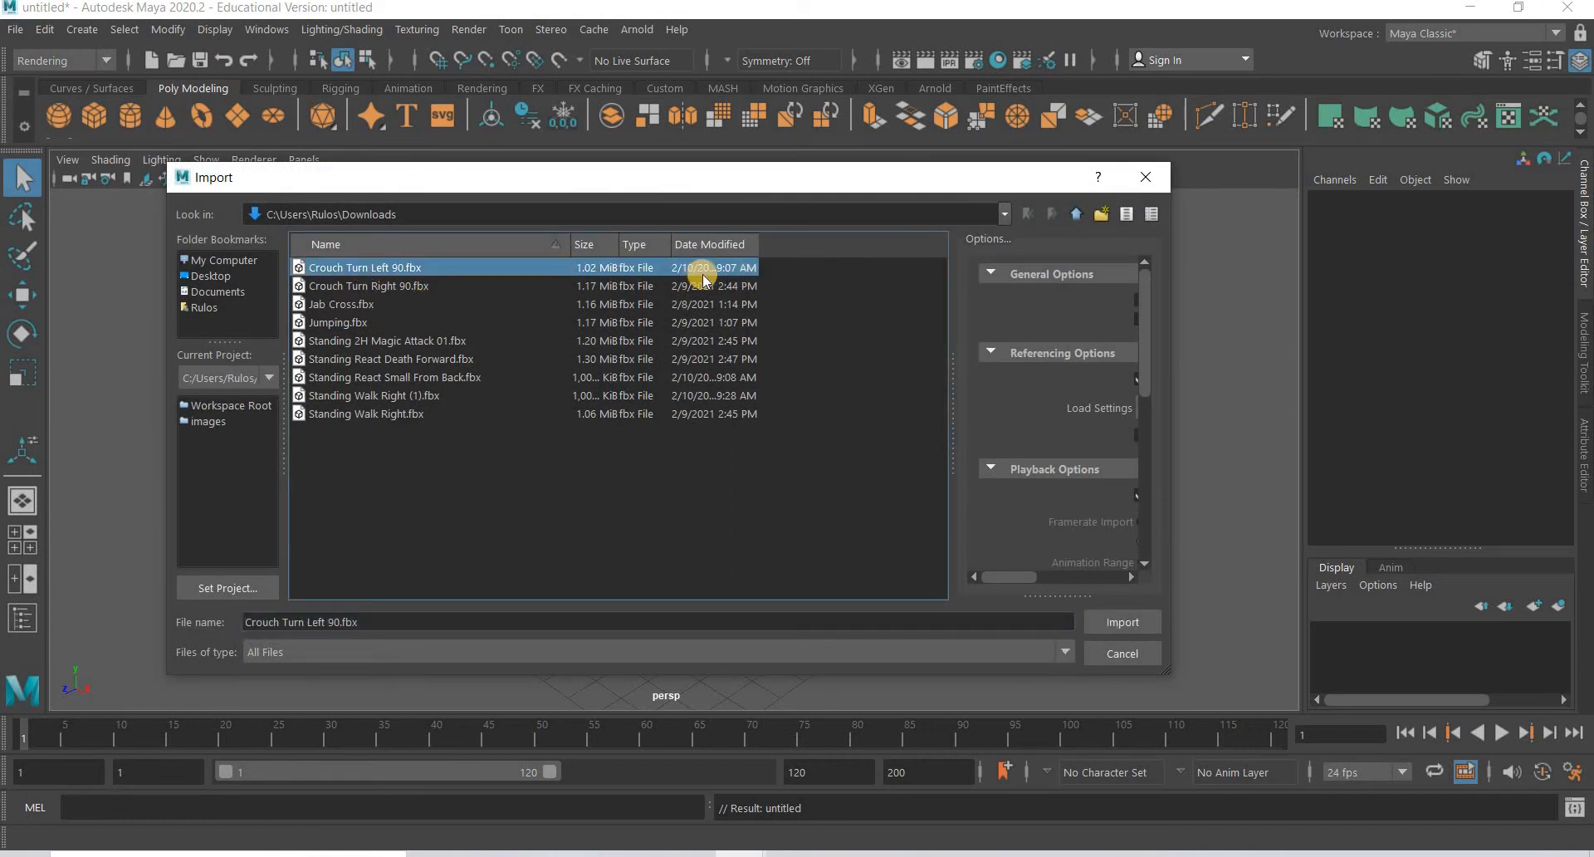
pyautogui.click(1133, 622)
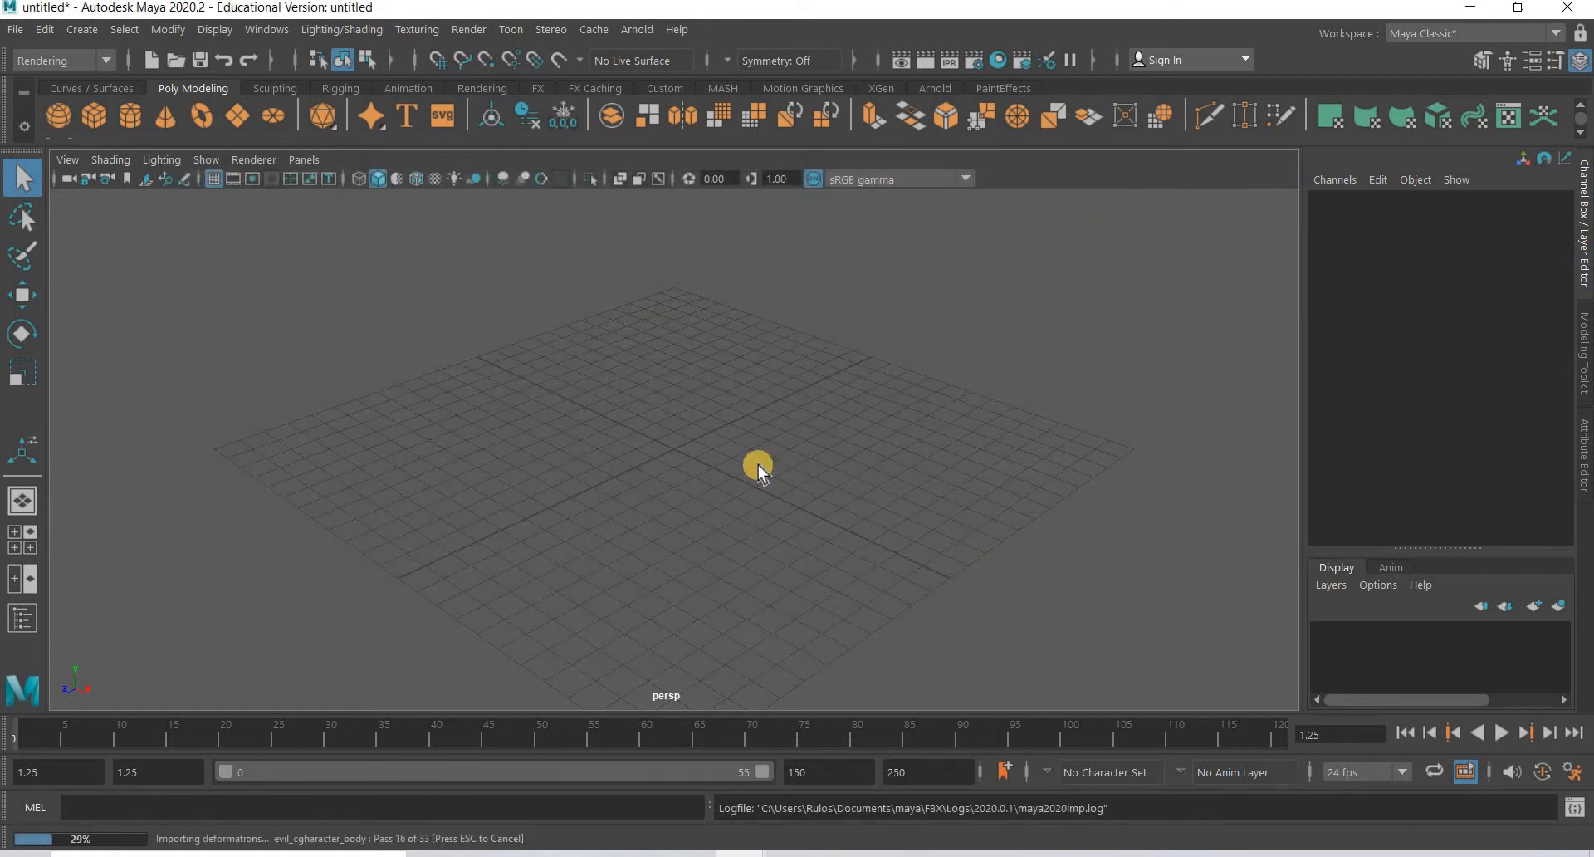
# Step: Play the imported crouch animation and examine the framed character from several angles with textured shading on
pyautogui.moveTo(33, 735); pyautogui.dragTo(237, 745)
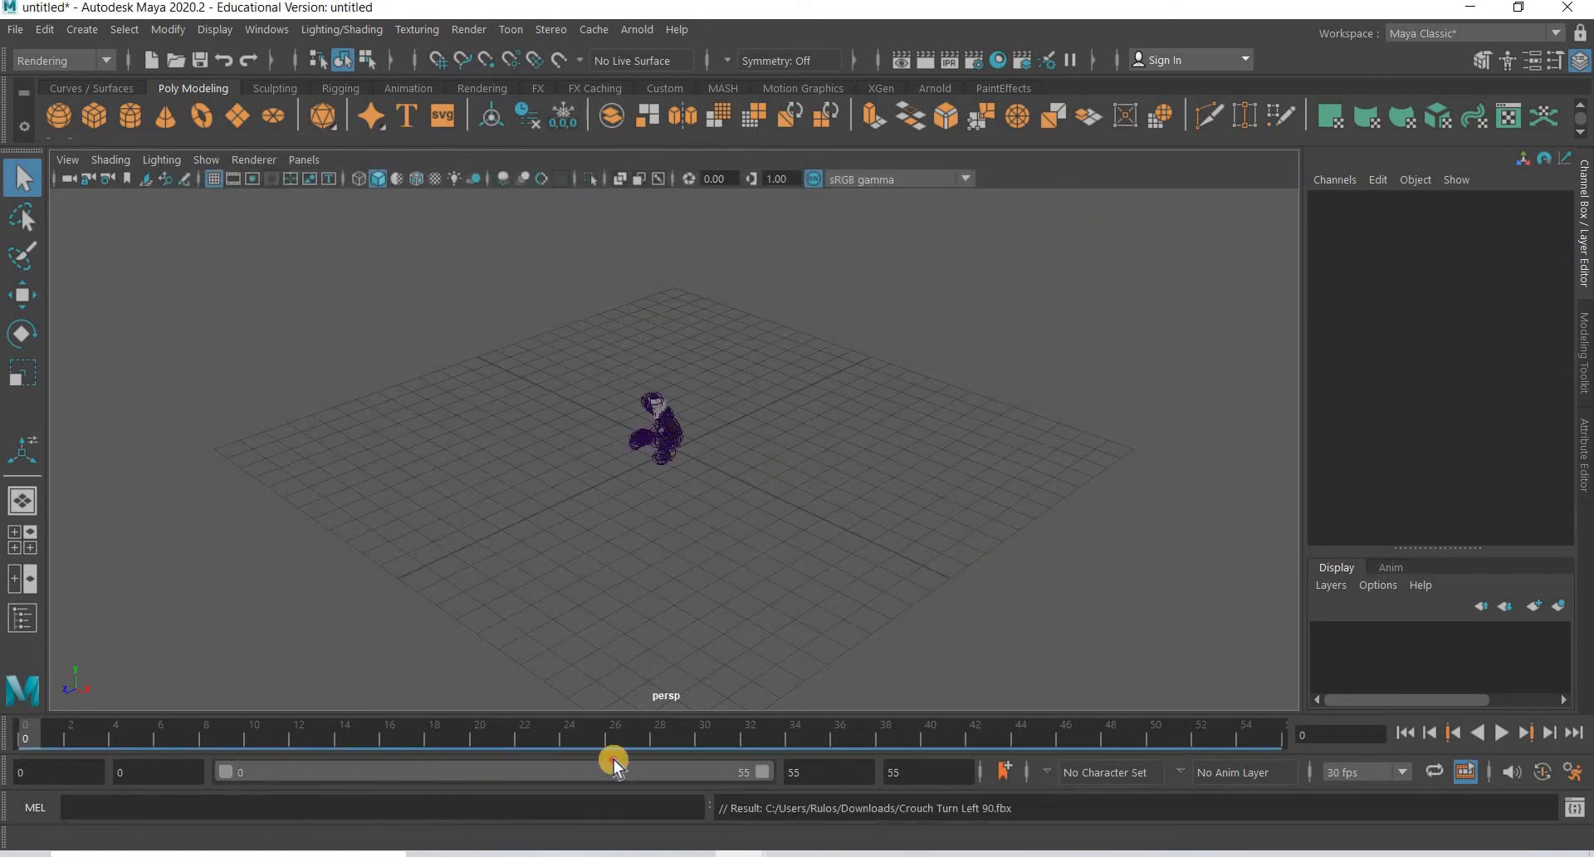
pyautogui.hotkey('alt', 'v')
pyautogui.hotkey('alt', 'v')
pyautogui.press('f')
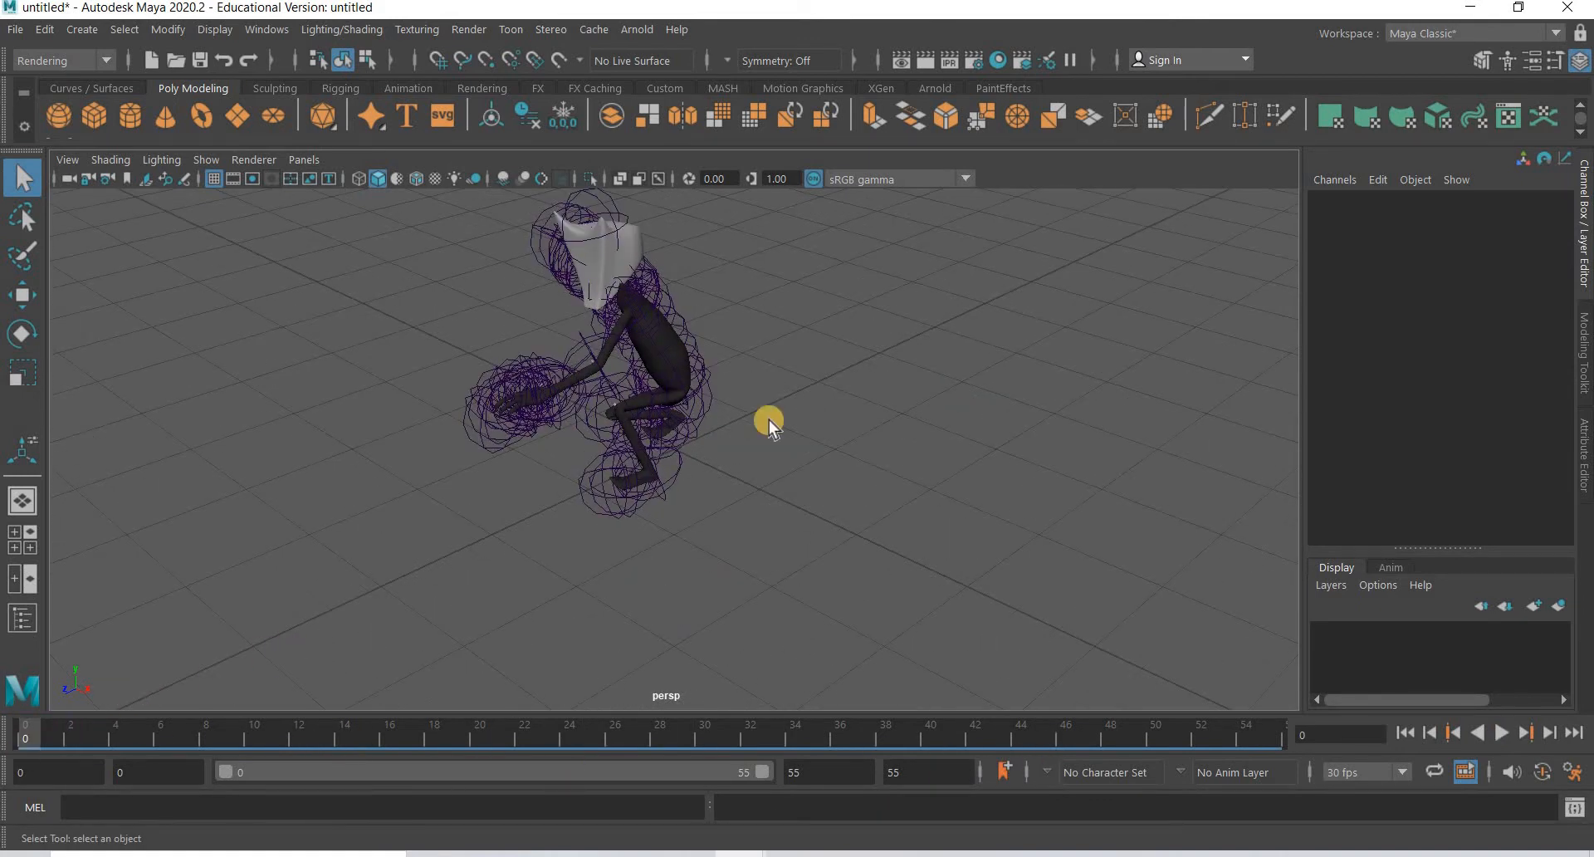
pyautogui.press('6')
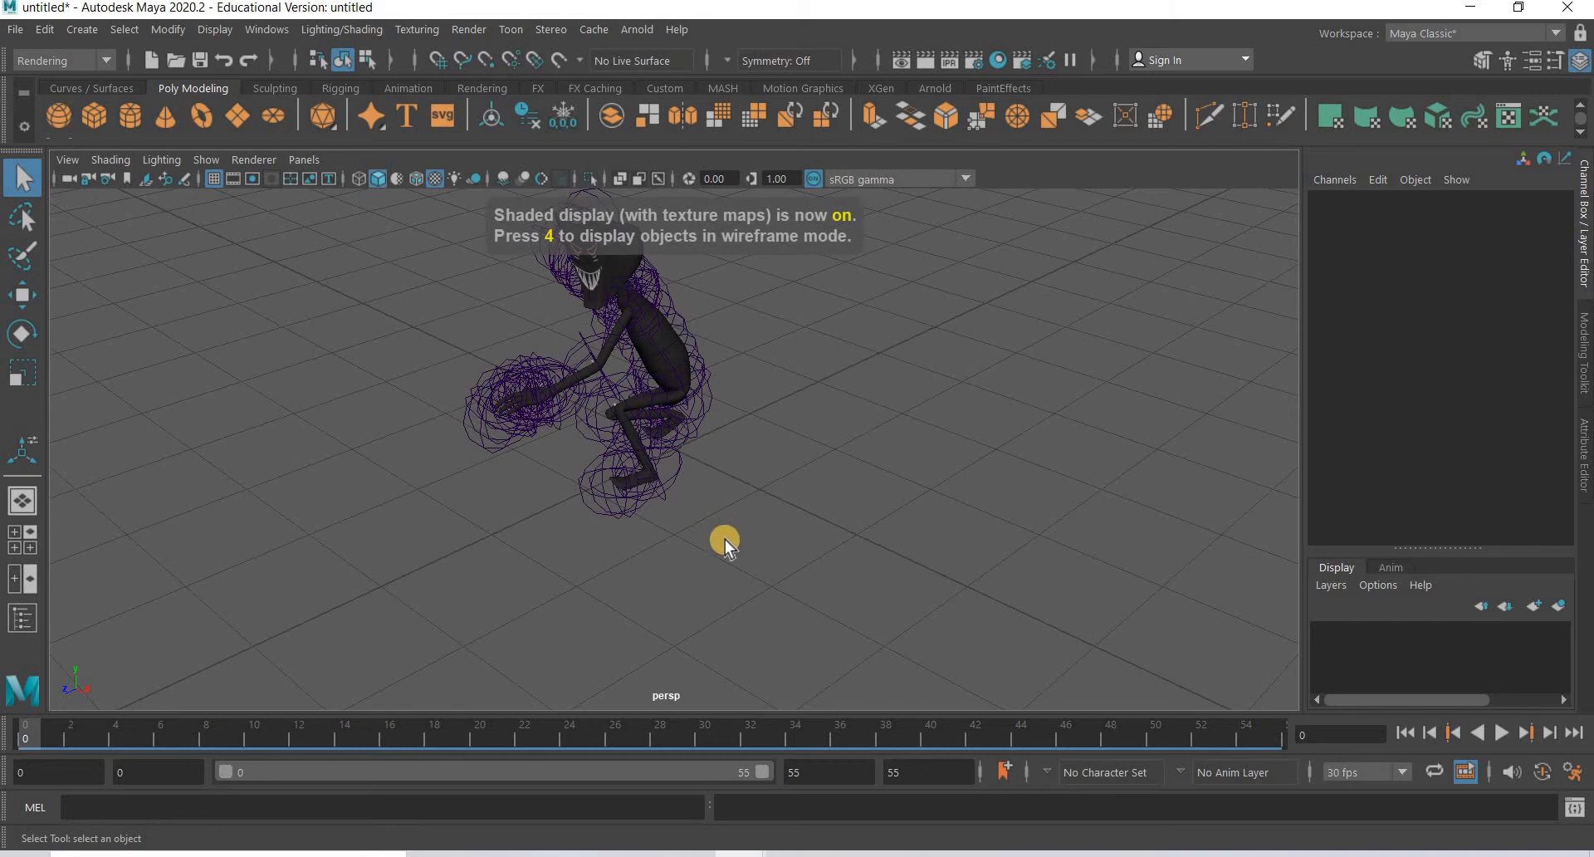
pyautogui.moveTo(864, 615)
pyautogui.keyDown('alt'); pyautogui.mouseDown()
pyautogui.moveTo(843, 651)
pyautogui.moveTo(805, 615)
pyautogui.moveTo(847, 594)
pyautogui.moveTo(936, 600)
pyautogui.mouseUp(); pyautogui.keyUp('alt')
pyautogui.scroll(8, 734, 596)
pyautogui.keyDown('alt'); pyautogui.moveTo(734, 596); pyautogui.dragTo(631, 581, button='middle'); pyautogui.keyUp('alt')
pyautogui.scroll(-11, 388, 264)
# Step: Select the imported character's joint skeleton and assign it to a new display layer
pyautogui.moveTo(1009, 705); pyautogui.dragTo(952, 667)
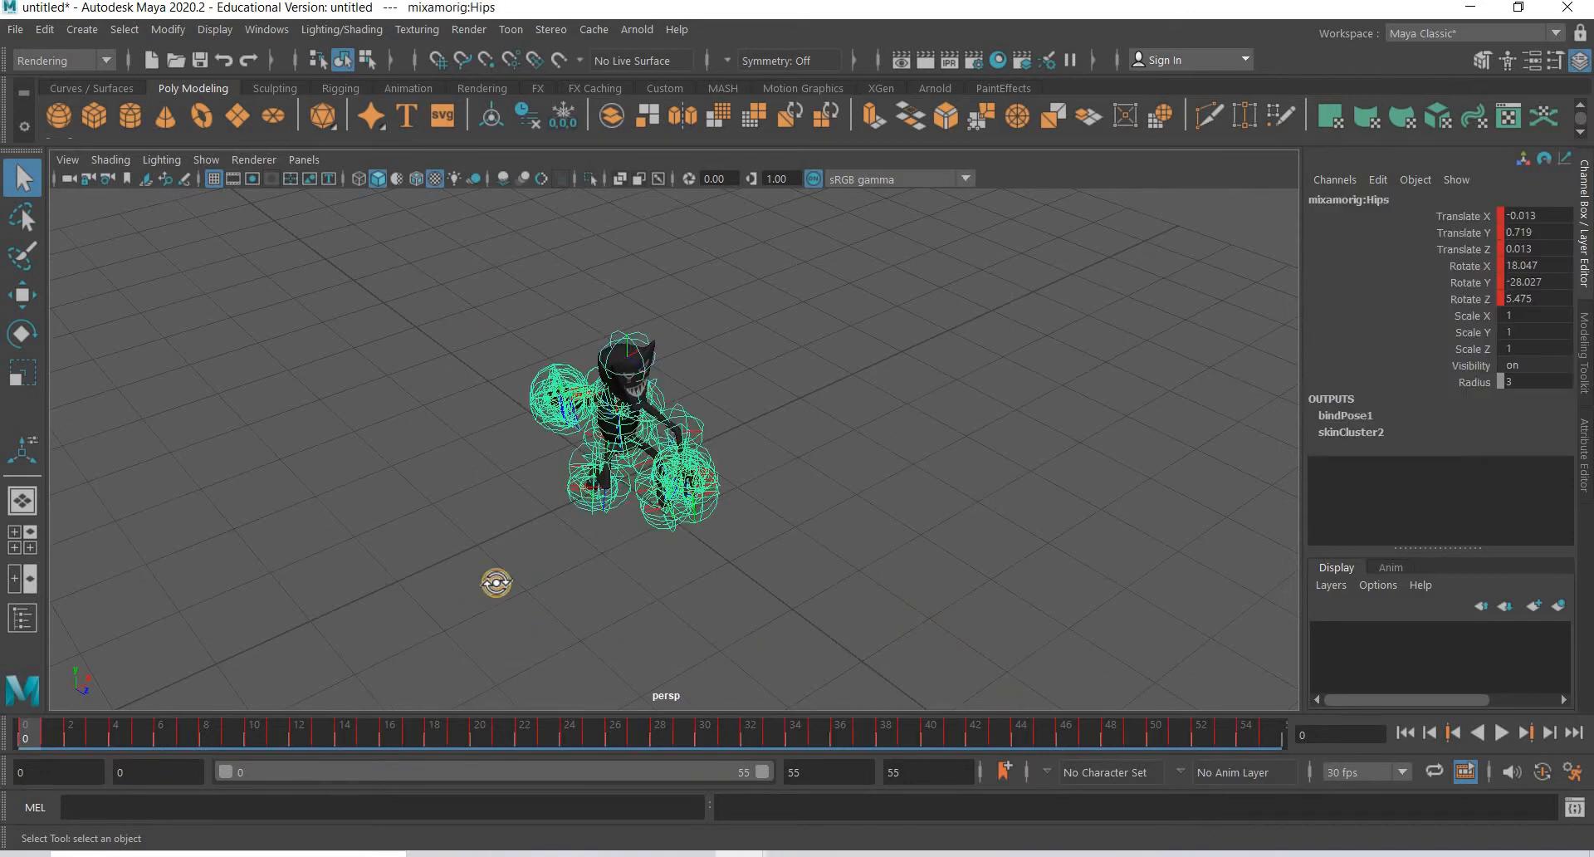
pyautogui.keyDown('alt'); pyautogui.moveTo(496, 583); pyautogui.dragTo(1272, 744); pyautogui.keyUp('alt')
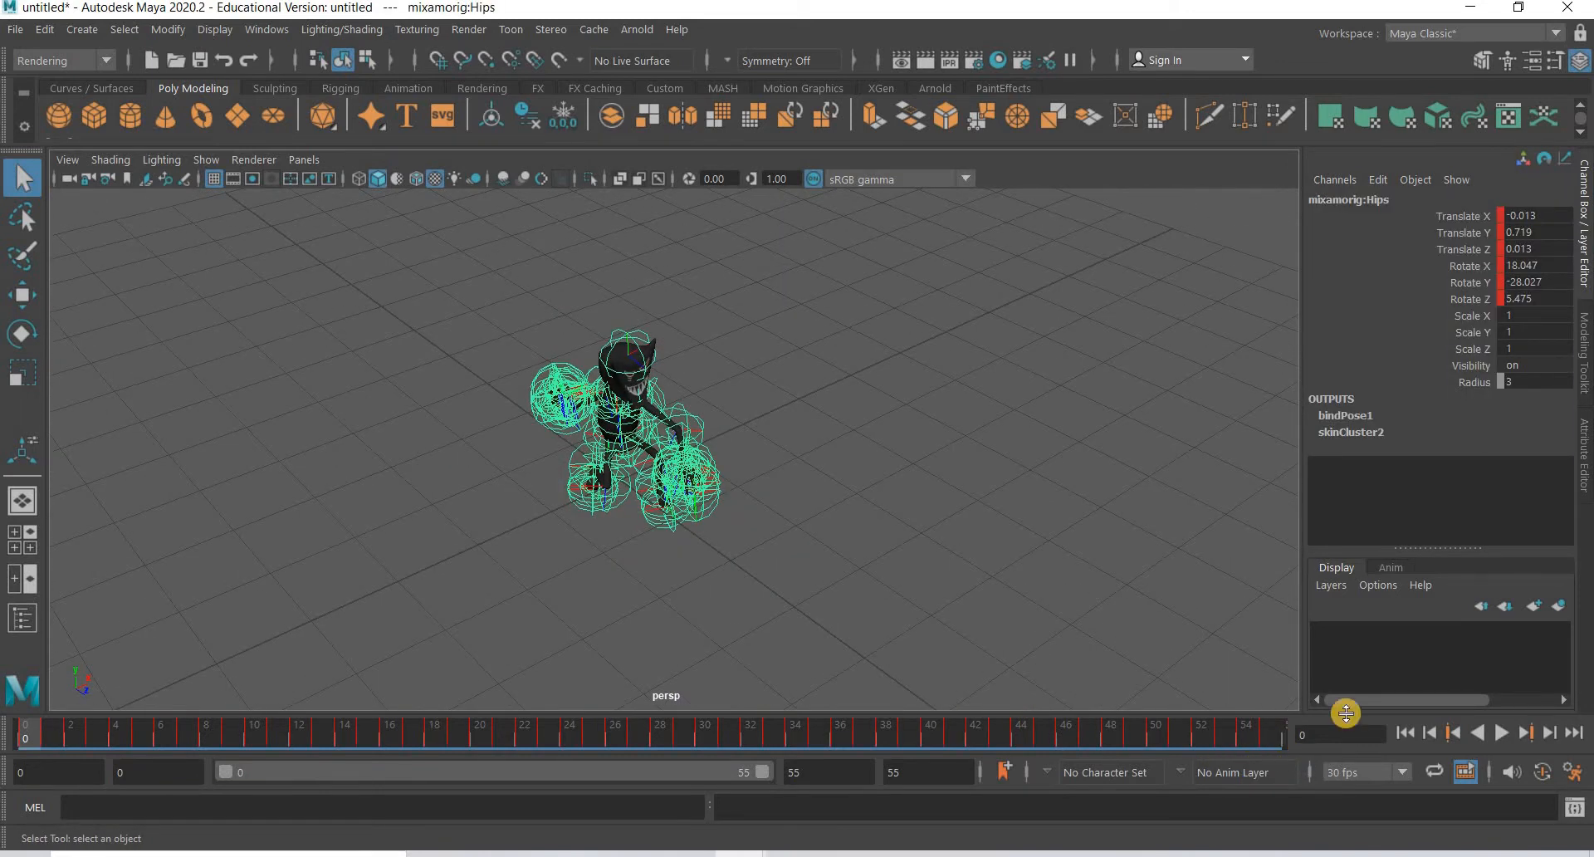
pyautogui.click(1466, 614)
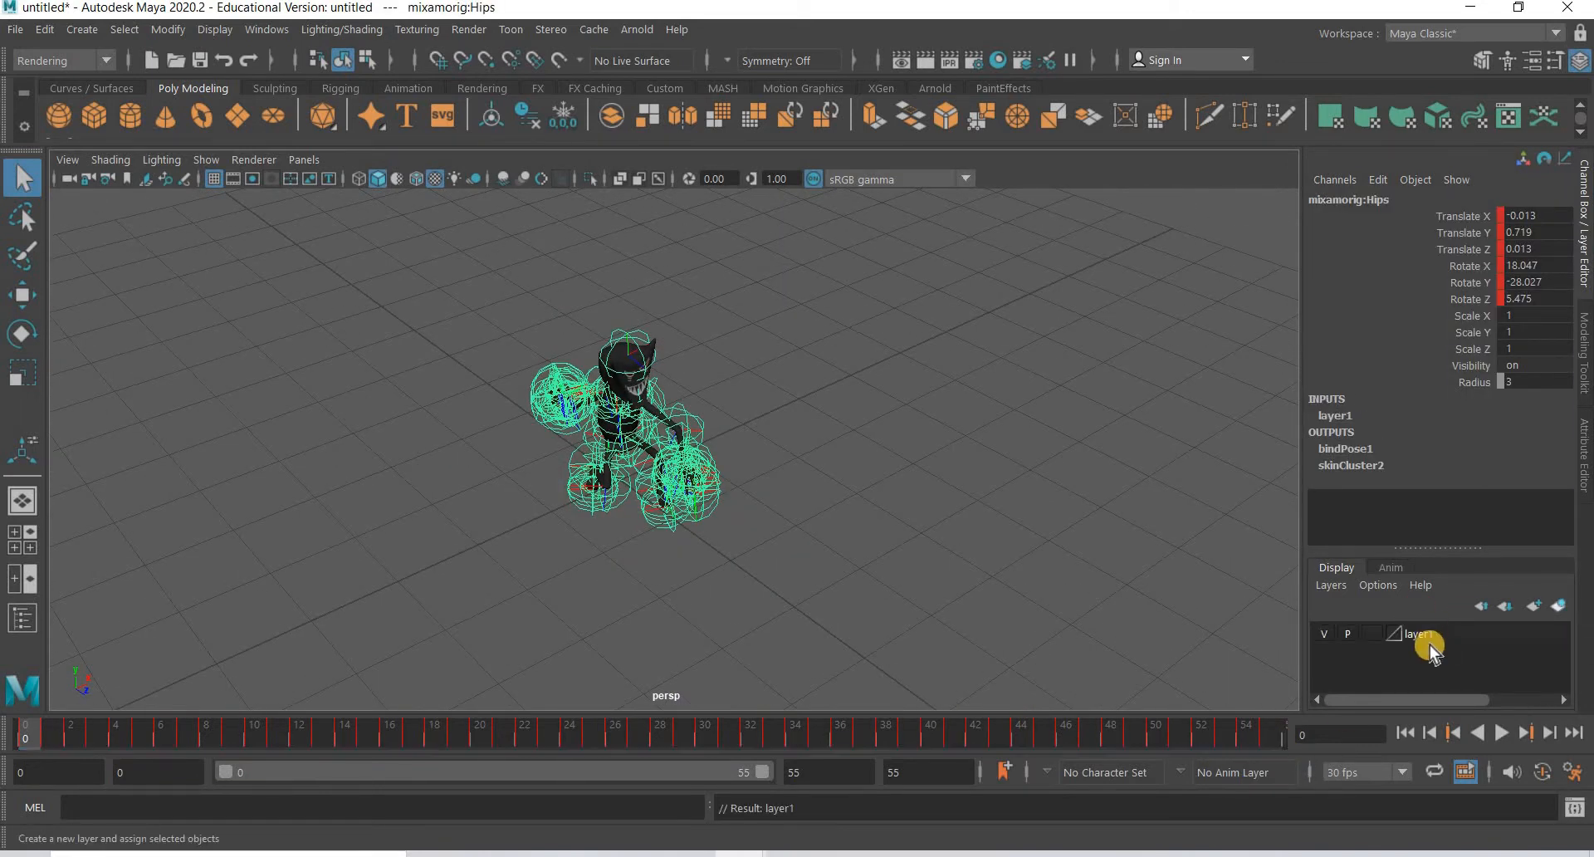
# Step: Try to rename the joint layer bones, and hide that layer in the viewport
pyautogui.doubleClick(1433, 633)
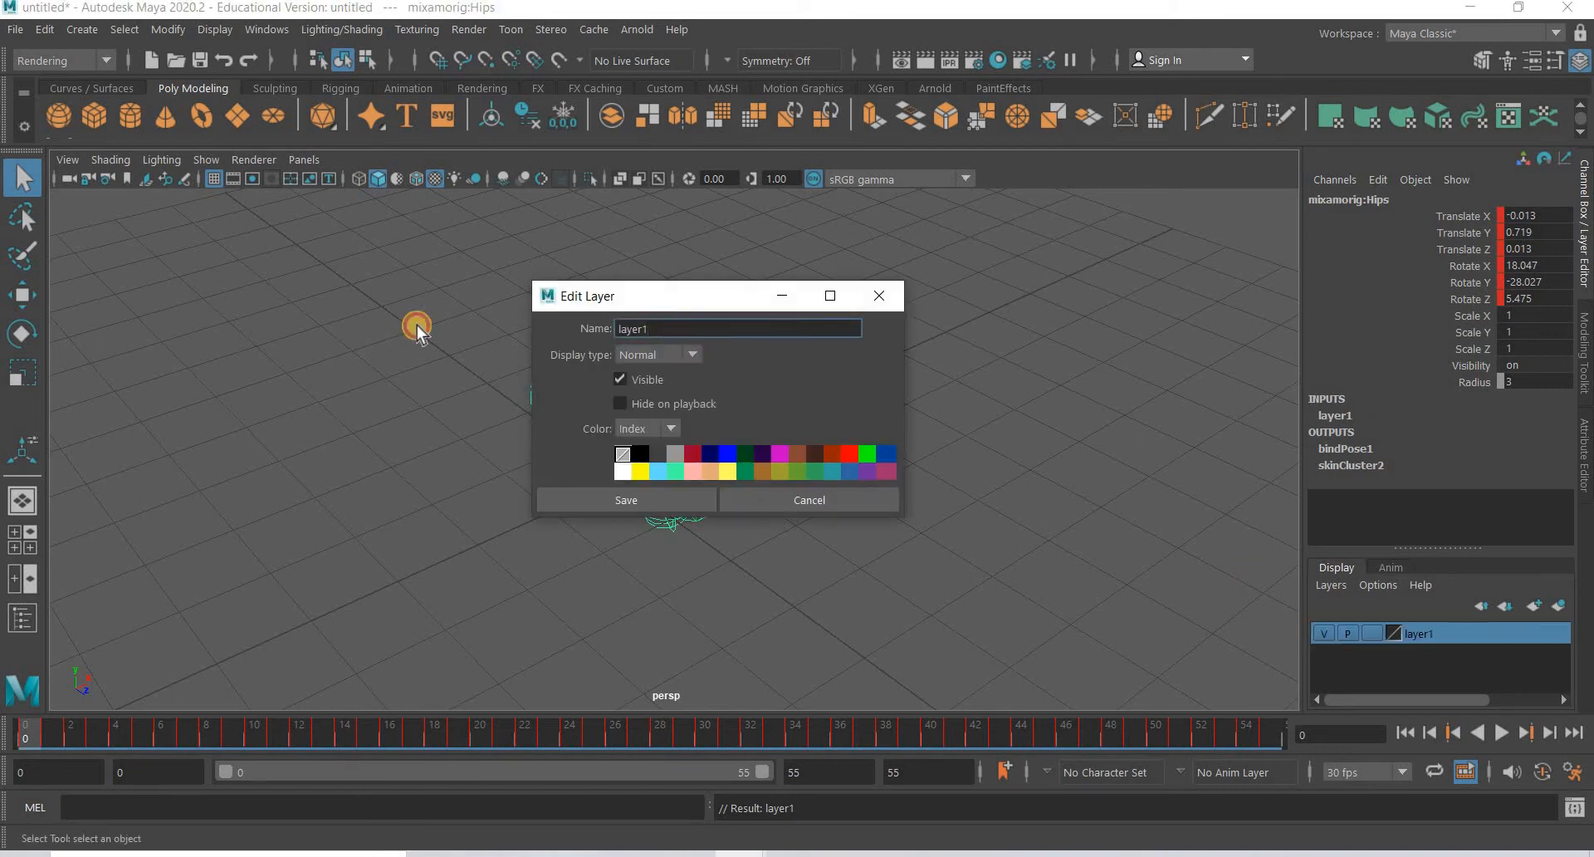
pyautogui.hotkey('ctrl', 'a')
pyautogui.write('bones')
pyautogui.press('Tab')
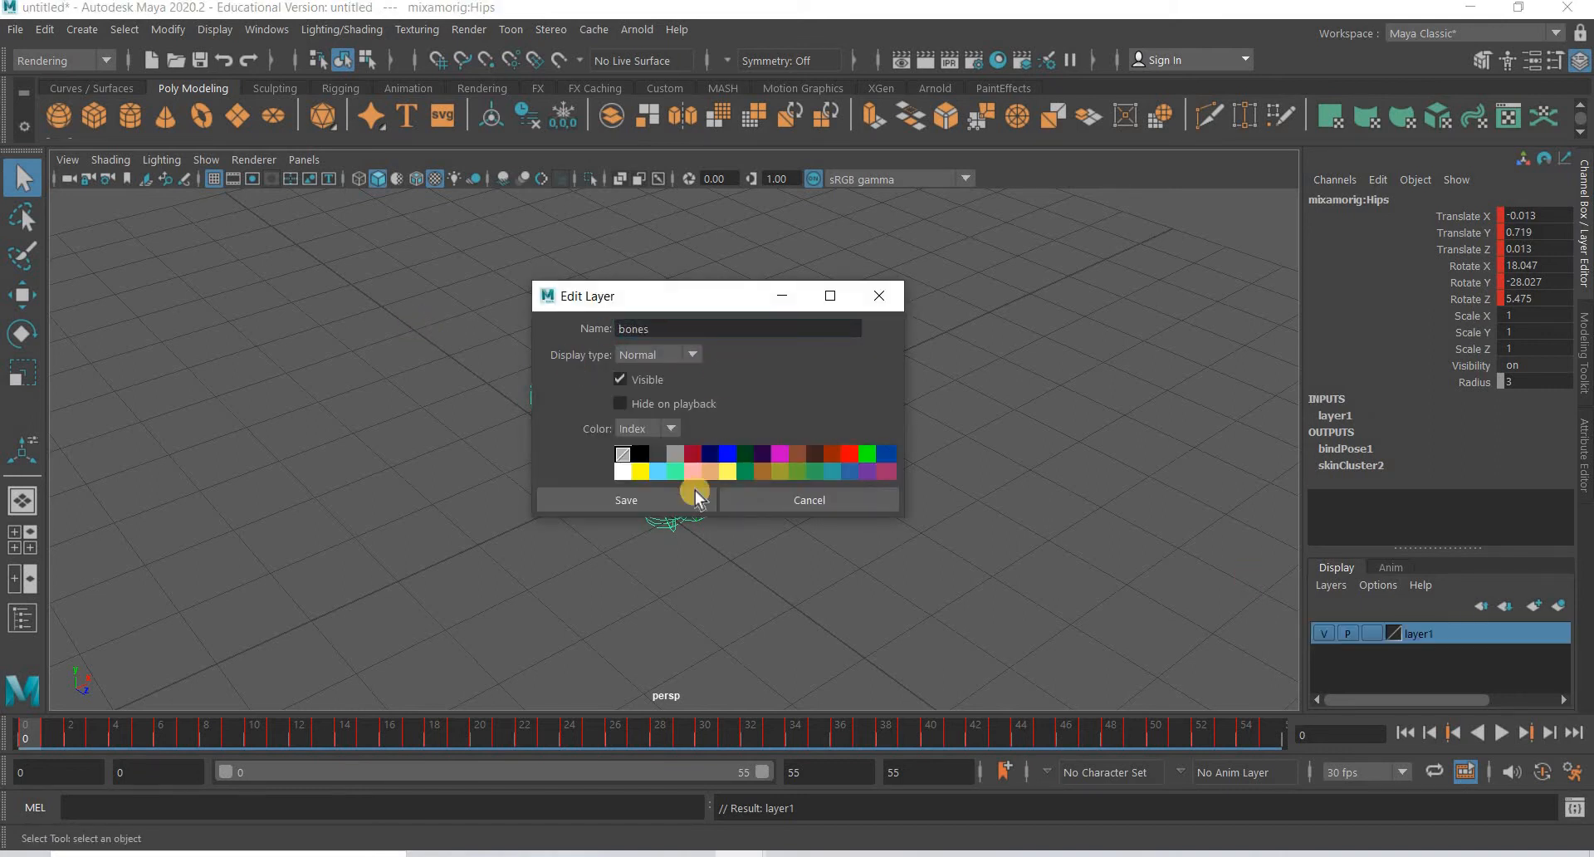
pyautogui.click(1323, 628)
pyautogui.click(595, 521)
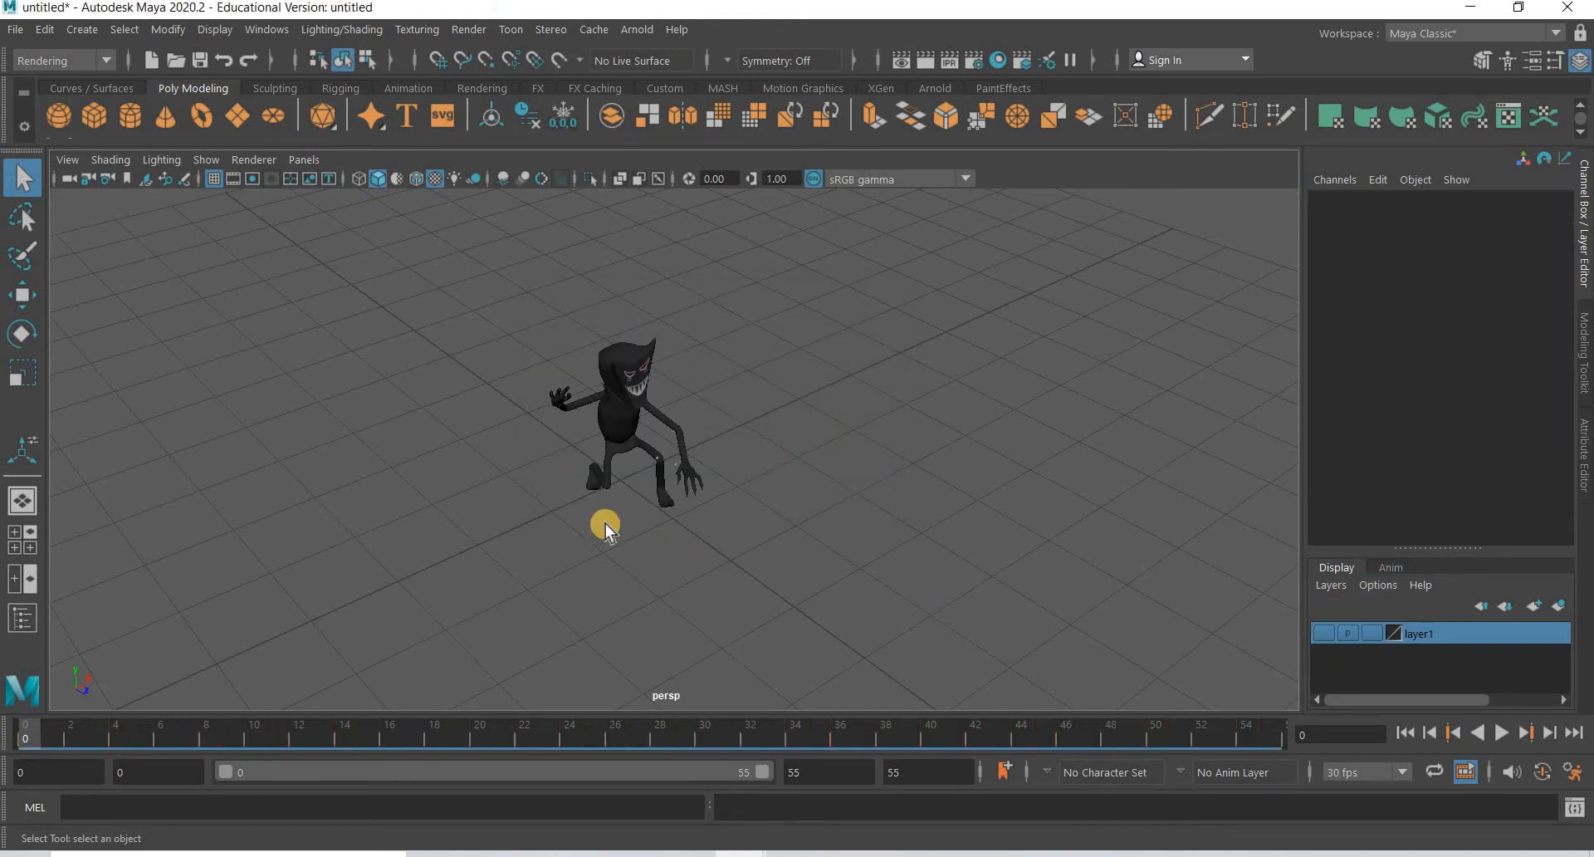
# Step: Delete the small stray cubes near the character's knee and elbow
pyautogui.scroll(10, 605, 525)
pyautogui.click(560, 509)
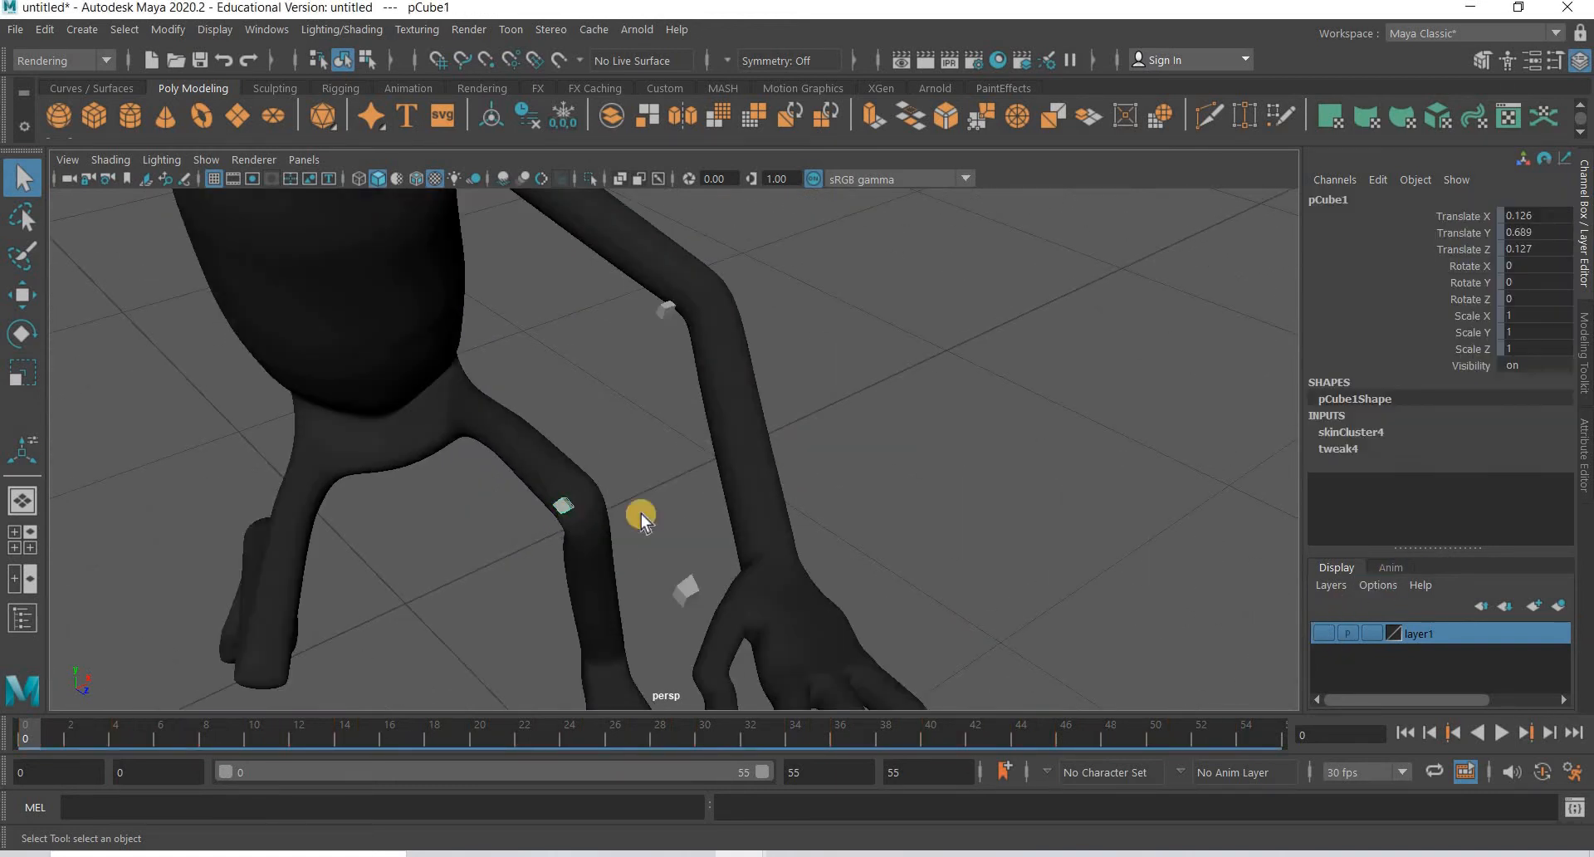
pyautogui.press('Delete')
pyautogui.click(664, 315)
pyautogui.press('Delete')
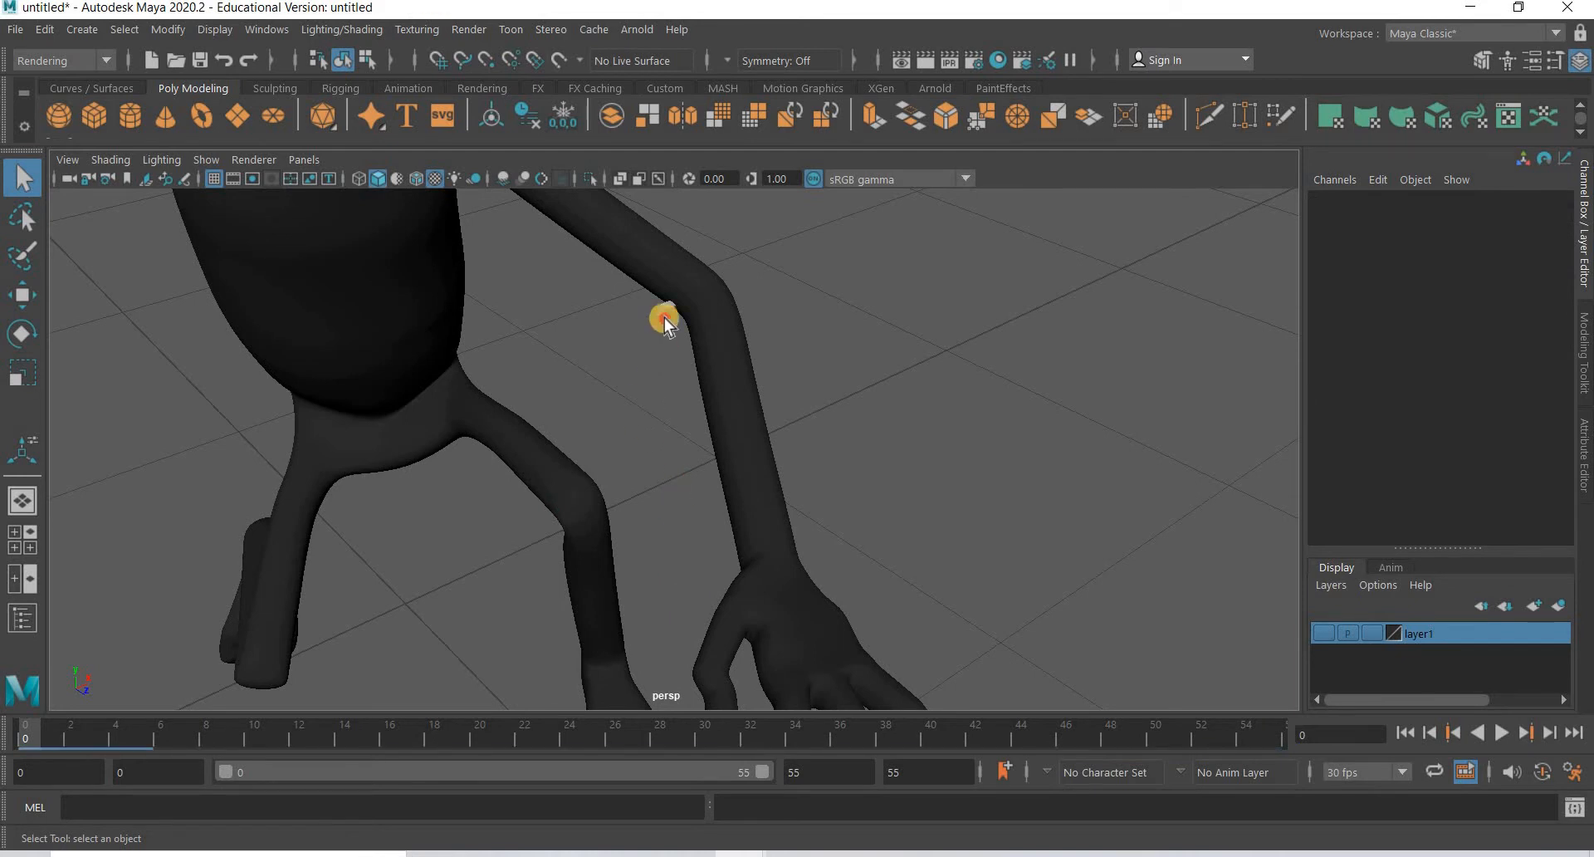
# Step: Try deleting the neck cylinder between the head and torso, and undo the deletion
pyautogui.keyDown('alt'); pyautogui.moveTo(468, 451); pyautogui.dragTo(570, 342); pyautogui.keyUp('alt')
pyautogui.scroll(4, 639, 436)
pyautogui.hotkey('ctrl', 'z')
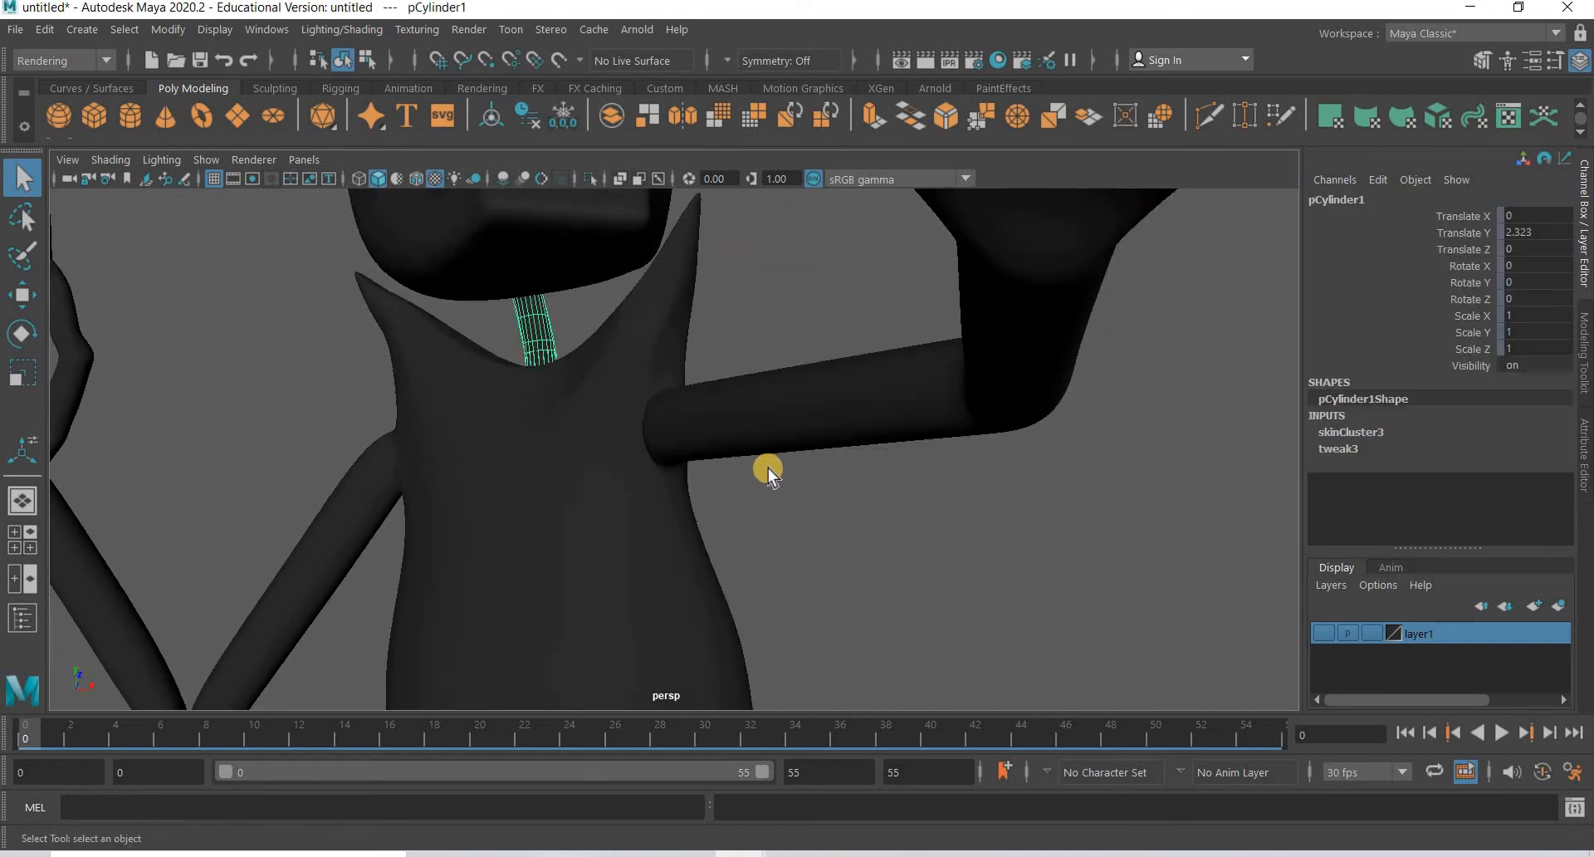
pyautogui.scroll(-4, 766, 468)
pyautogui.click(766, 470)
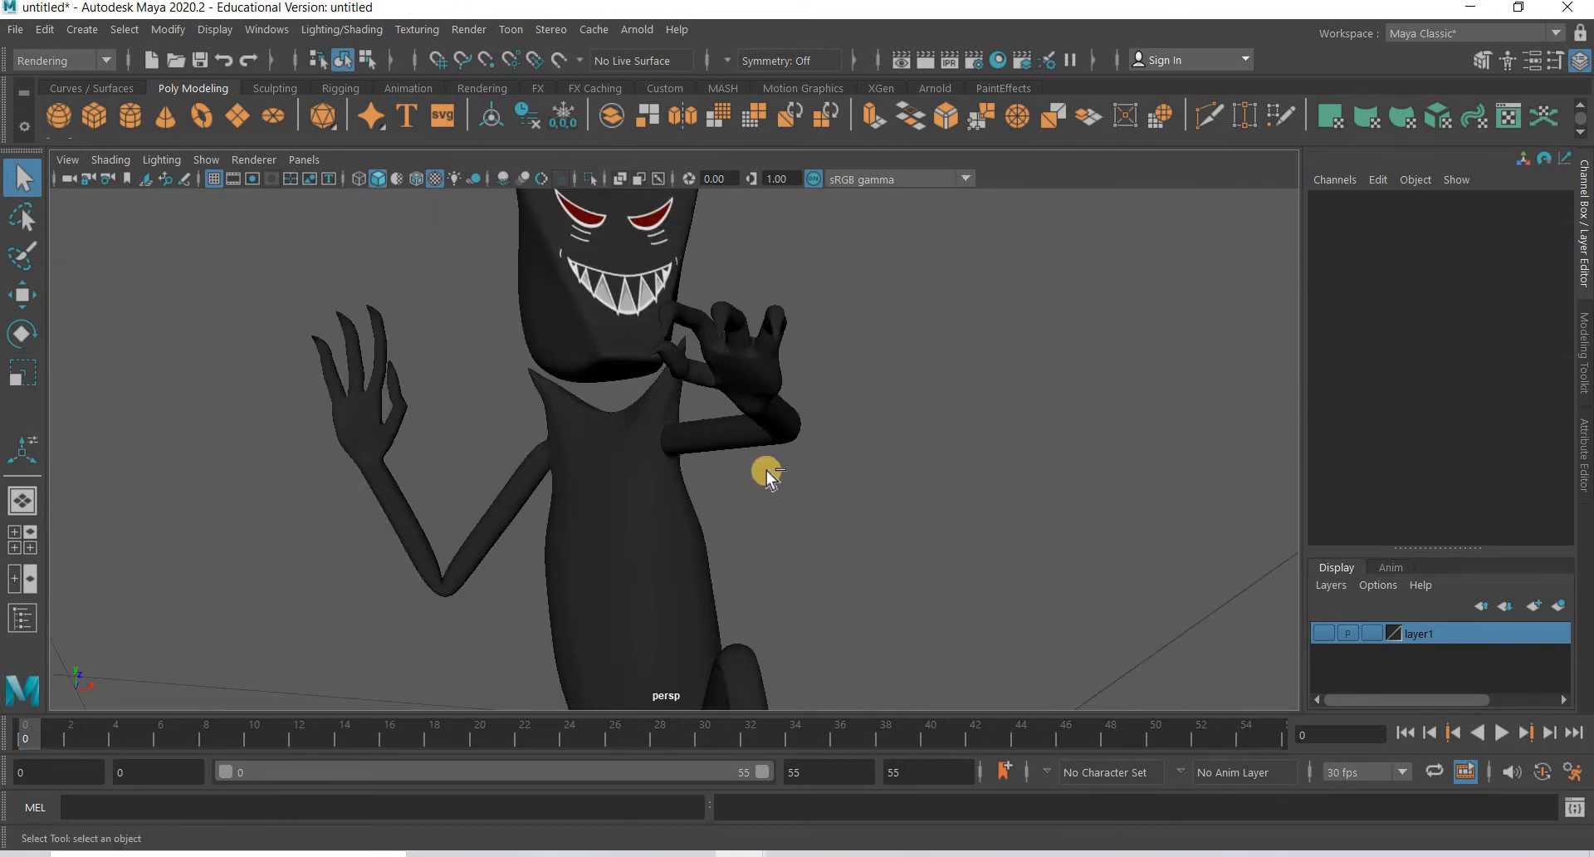
pyautogui.hotkey('ctrl', 'z')
pyautogui.click(728, 515)
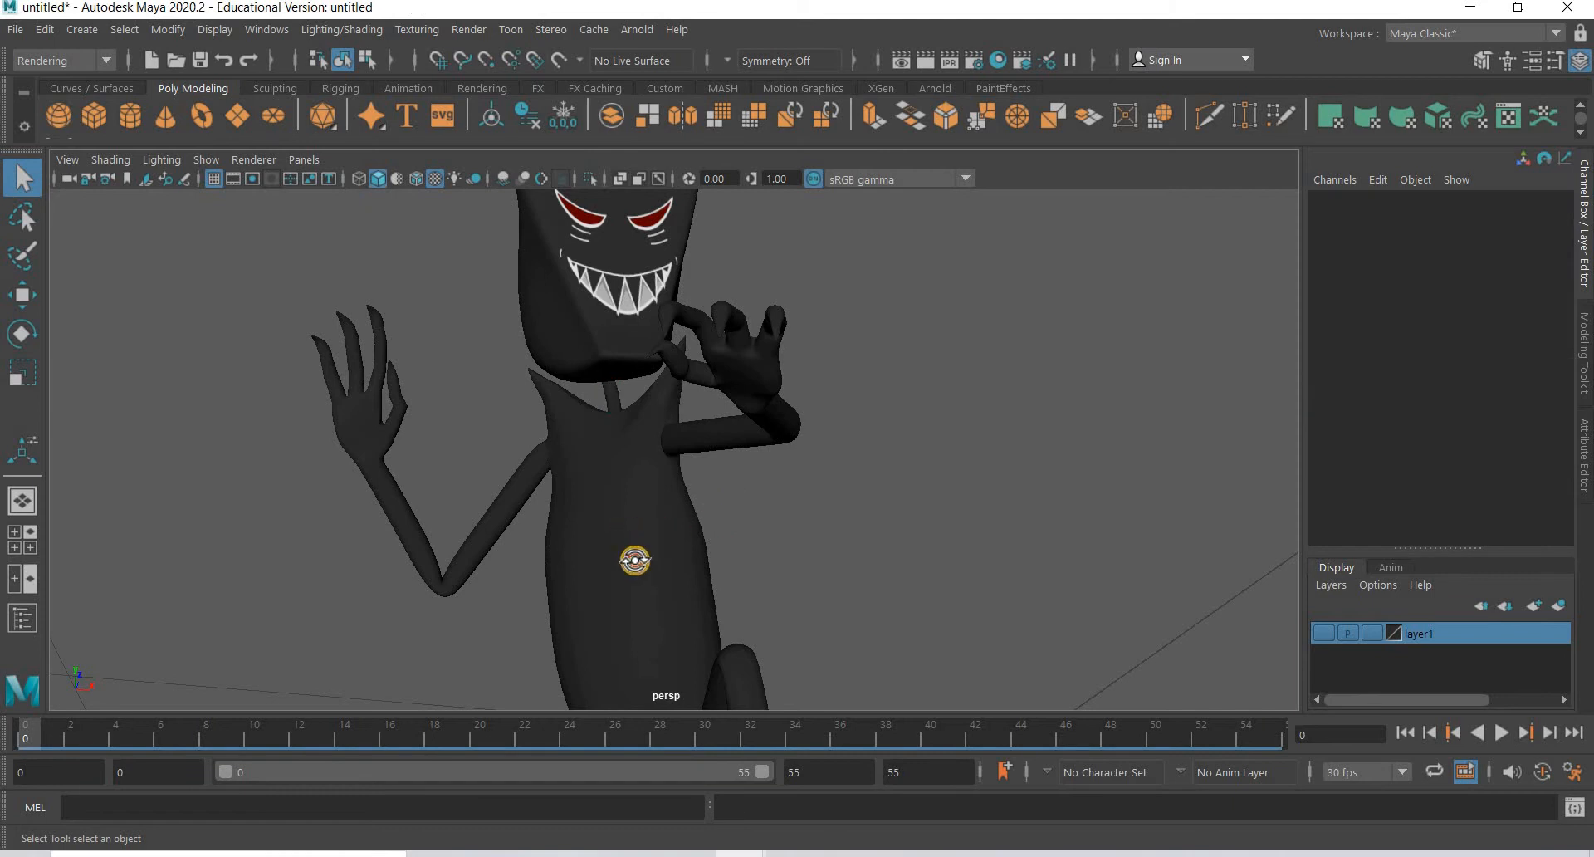
# Step: Play the crouch animation with the joints hidden, and return to the first frame
pyautogui.keyDown('alt'); pyautogui.moveTo(635, 559); pyautogui.dragTo(322, 291); pyautogui.keyUp('alt')
pyautogui.scroll(-8, 680, 491)
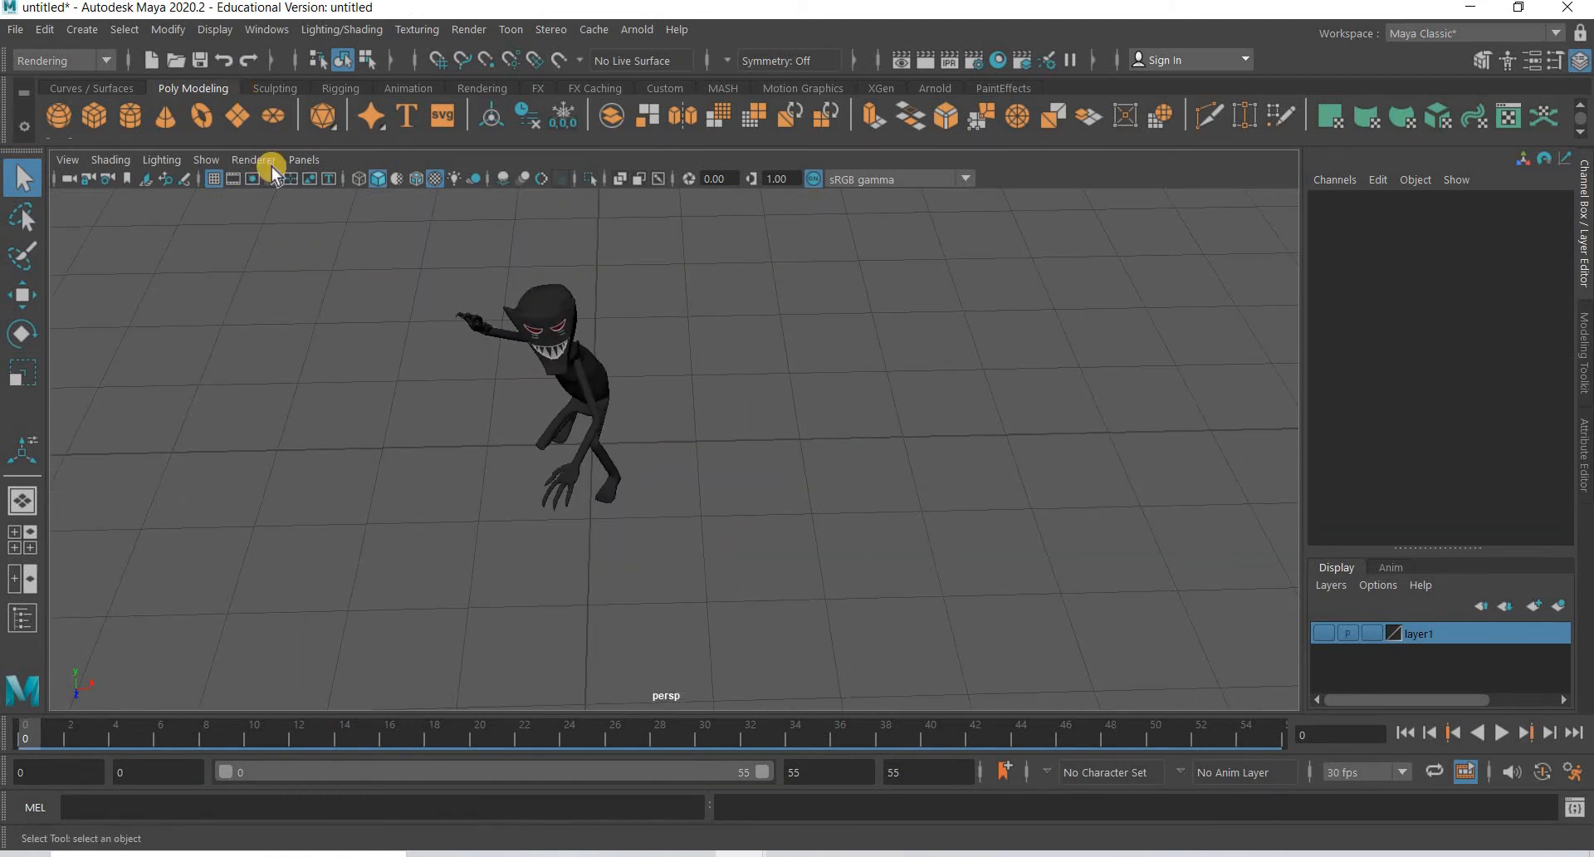
pyautogui.keyDown('alt'); pyautogui.moveTo(709, 536); pyautogui.dragTo(692, 559, button='middle'); pyautogui.keyUp('alt')
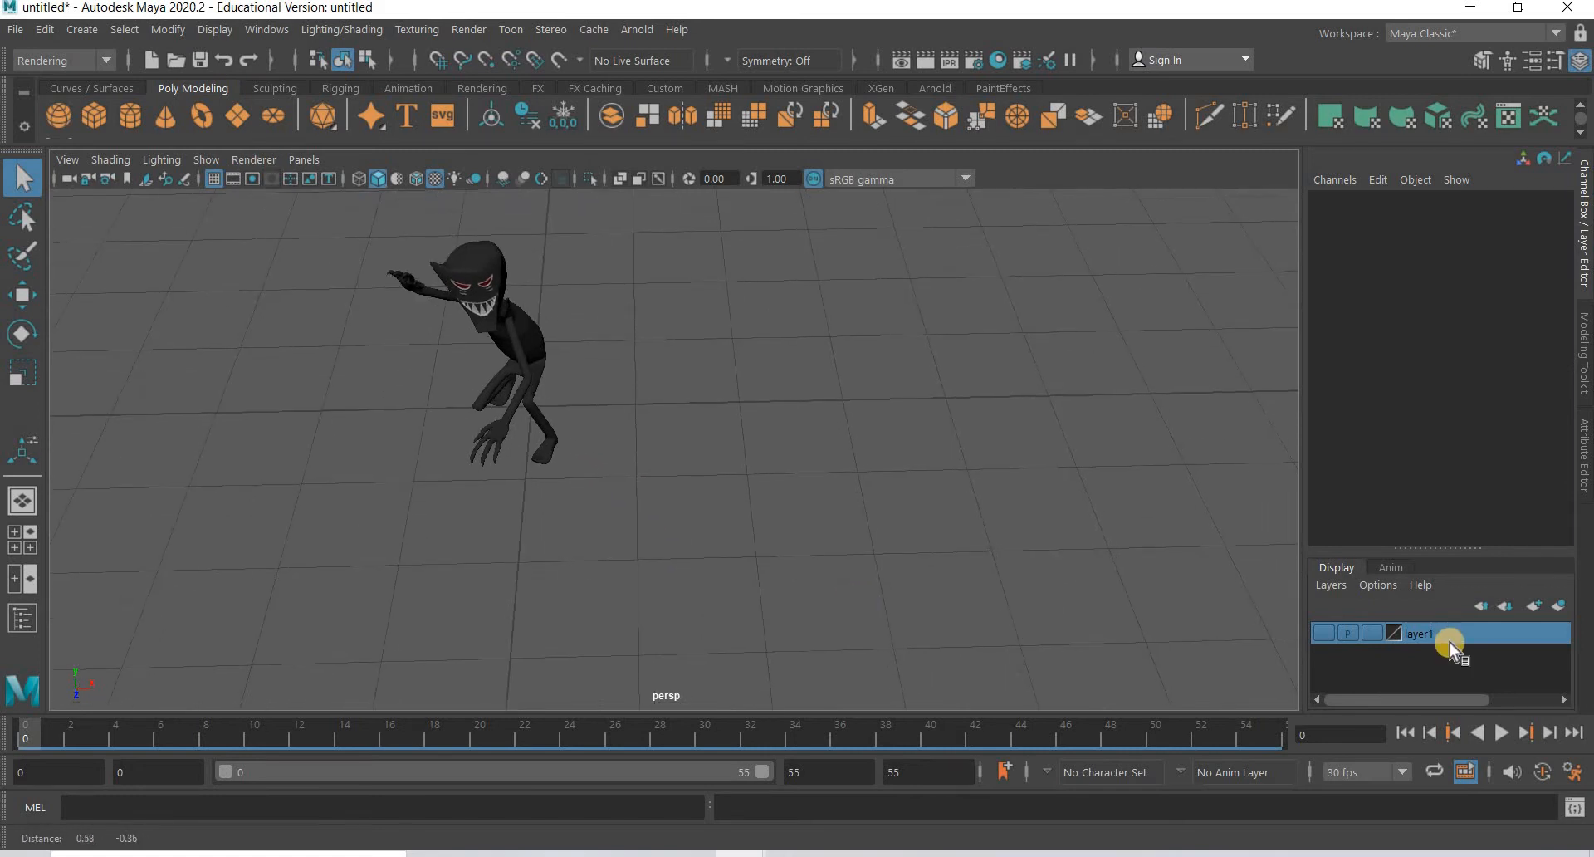
pyautogui.click(1492, 735)
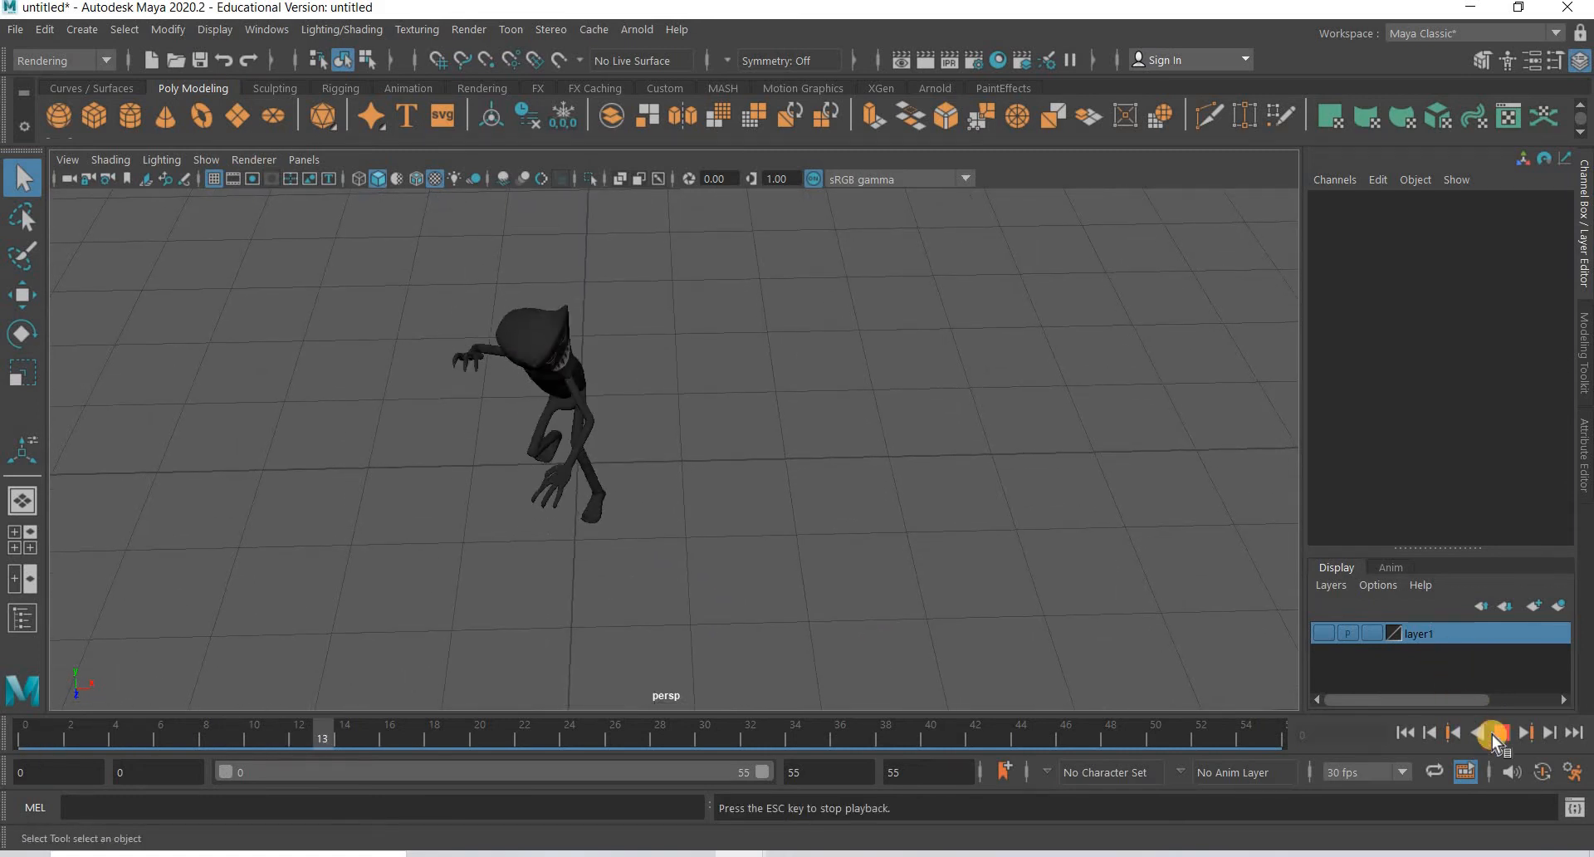
pyautogui.click(1409, 735)
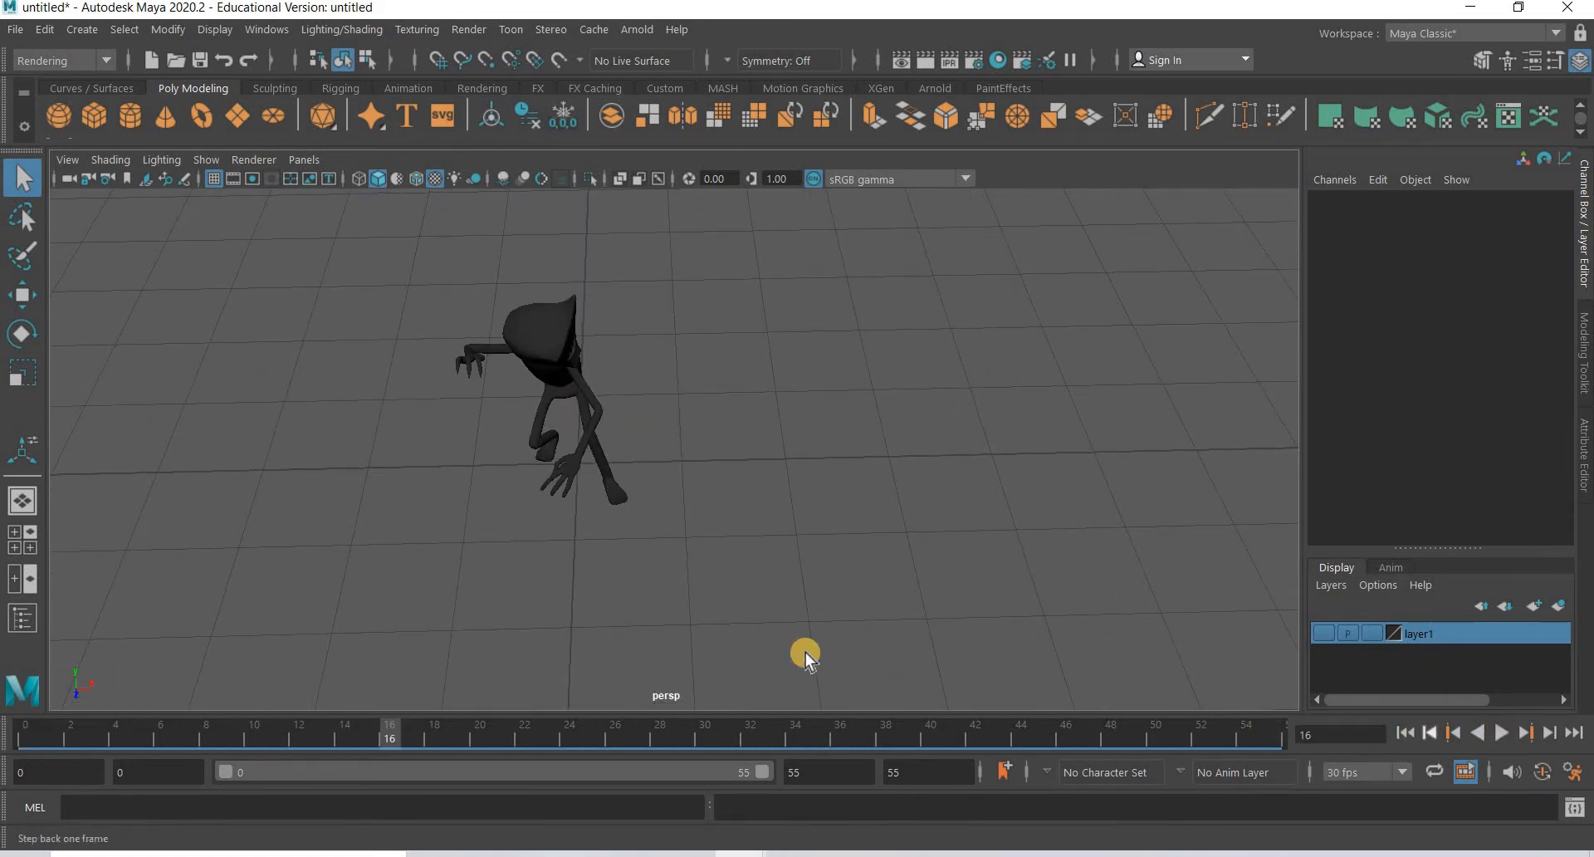
# Step: Create a camera and move it along Z in front of the character to about 4.47
pyautogui.scroll(-5, 766, 633)
pyautogui.keyDown('alt'); pyautogui.moveTo(806, 623); pyautogui.dragTo(801, 622); pyautogui.keyUp('alt')
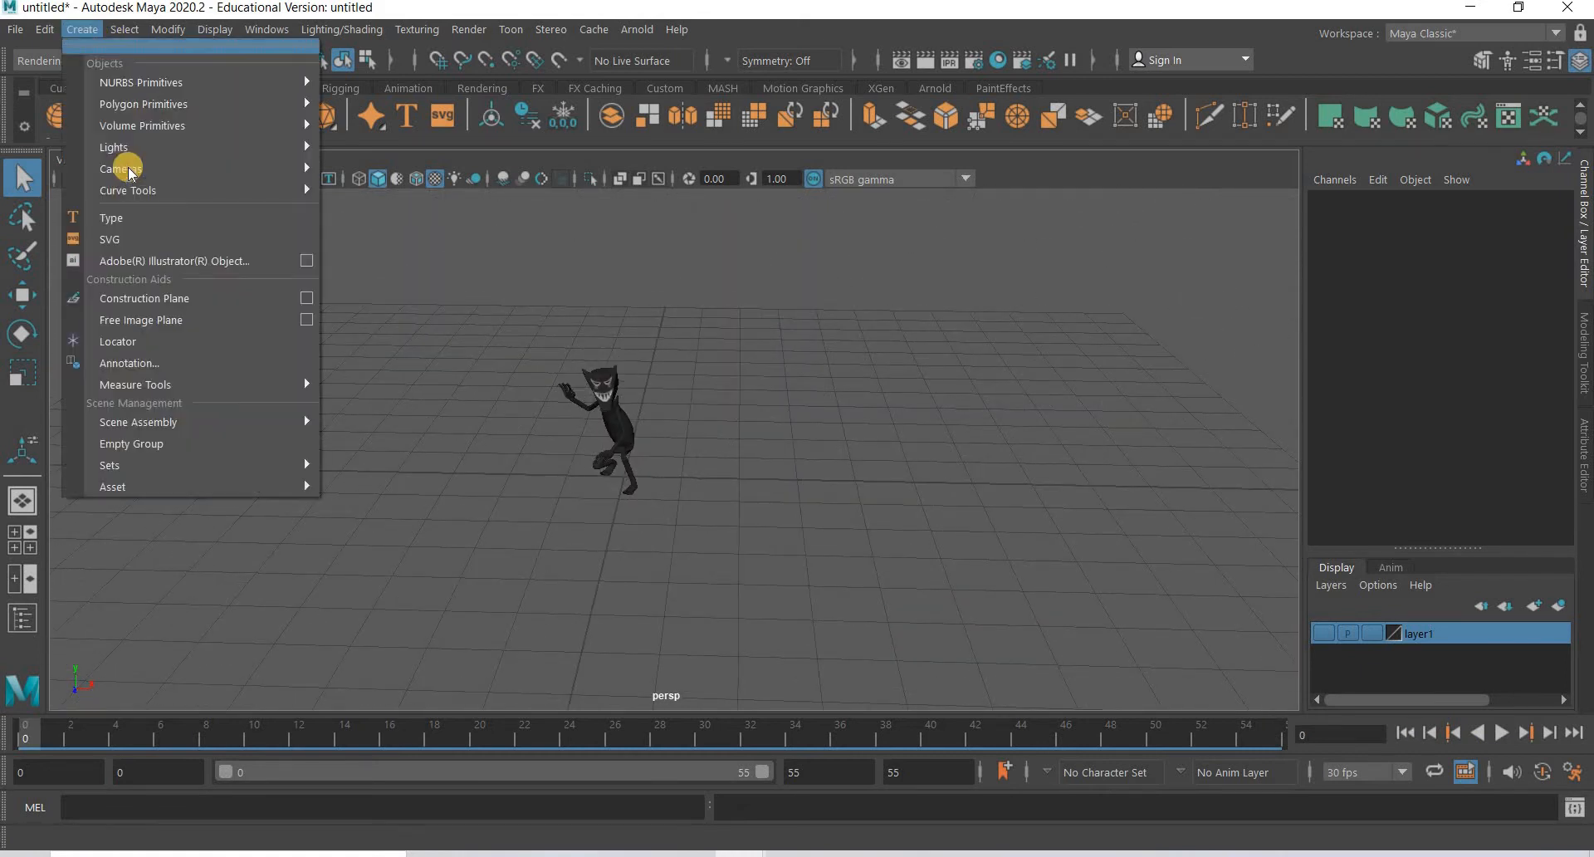
pyautogui.moveTo(130, 170)
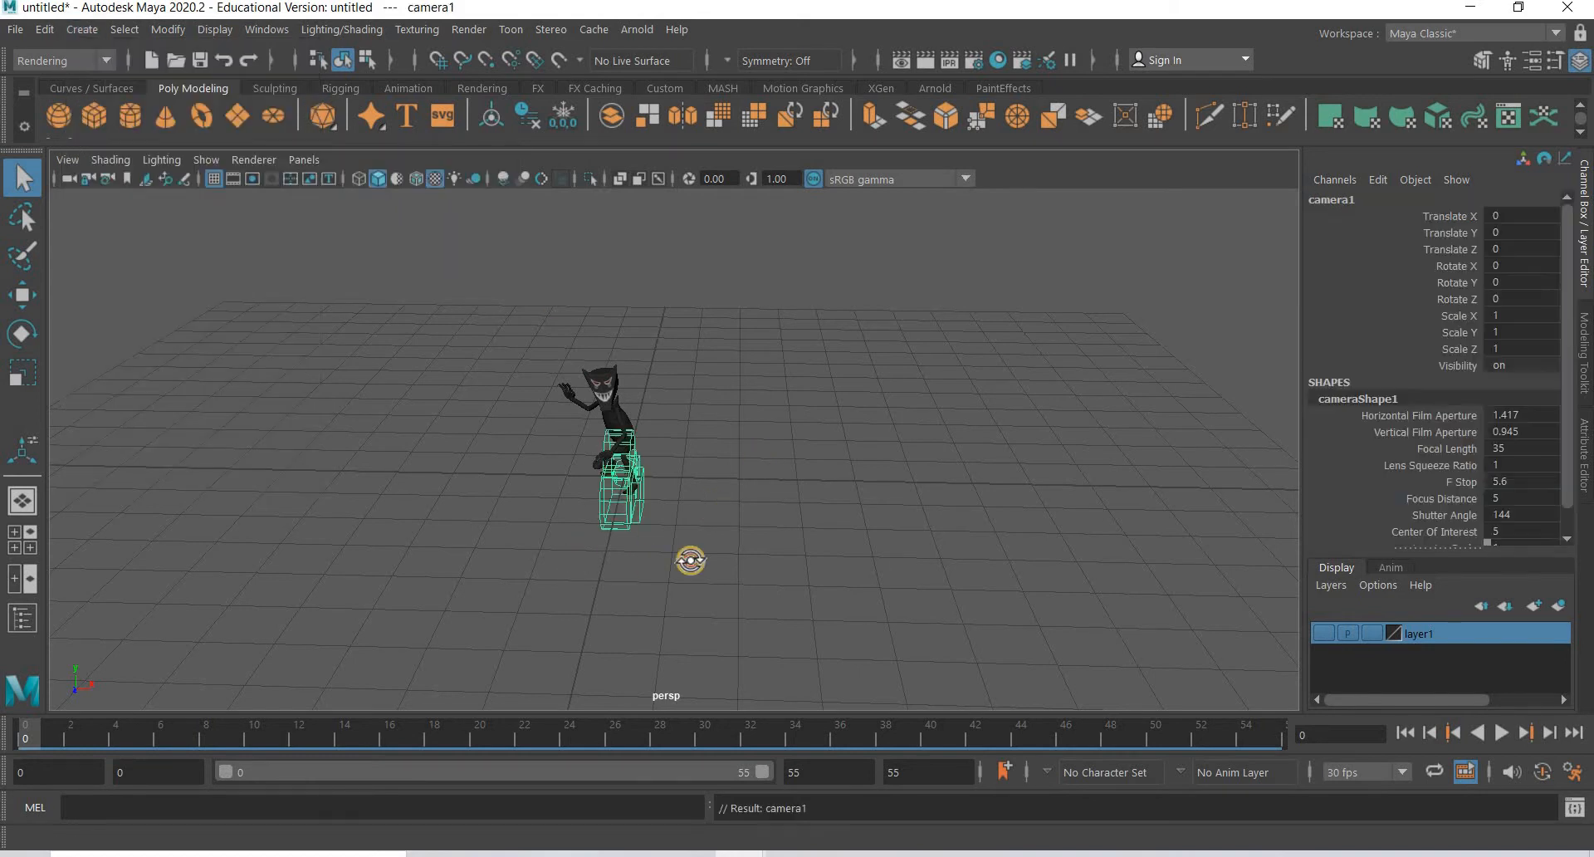
pyautogui.keyDown('alt'); pyautogui.moveTo(675, 539); pyautogui.dragTo(932, 525); pyautogui.keyUp('alt')
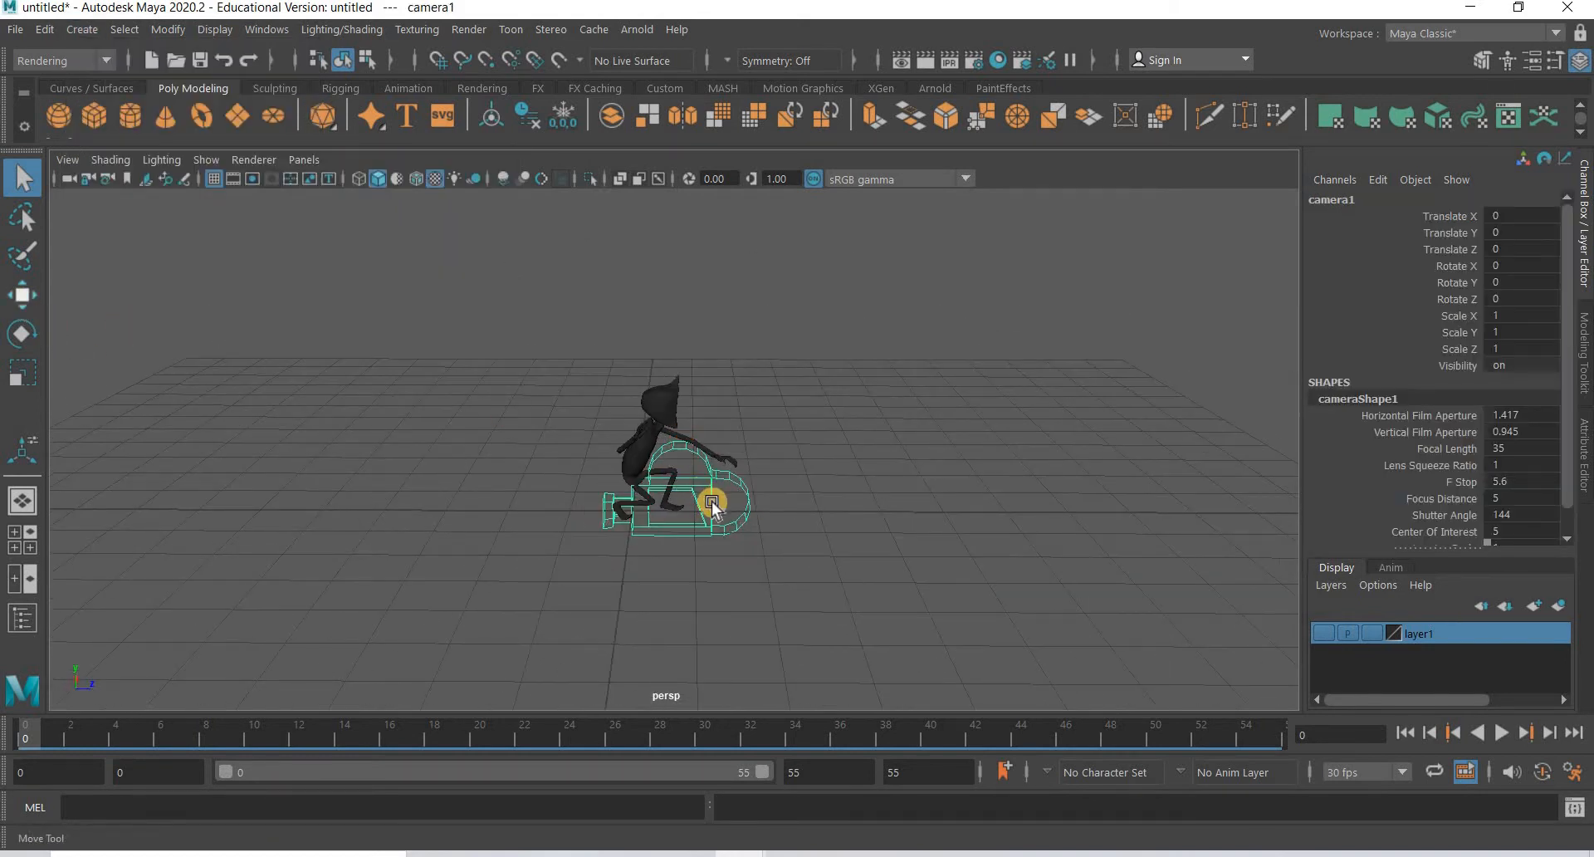
pyautogui.press('w')
pyautogui.moveTo(758, 513); pyautogui.dragTo(1003, 511)
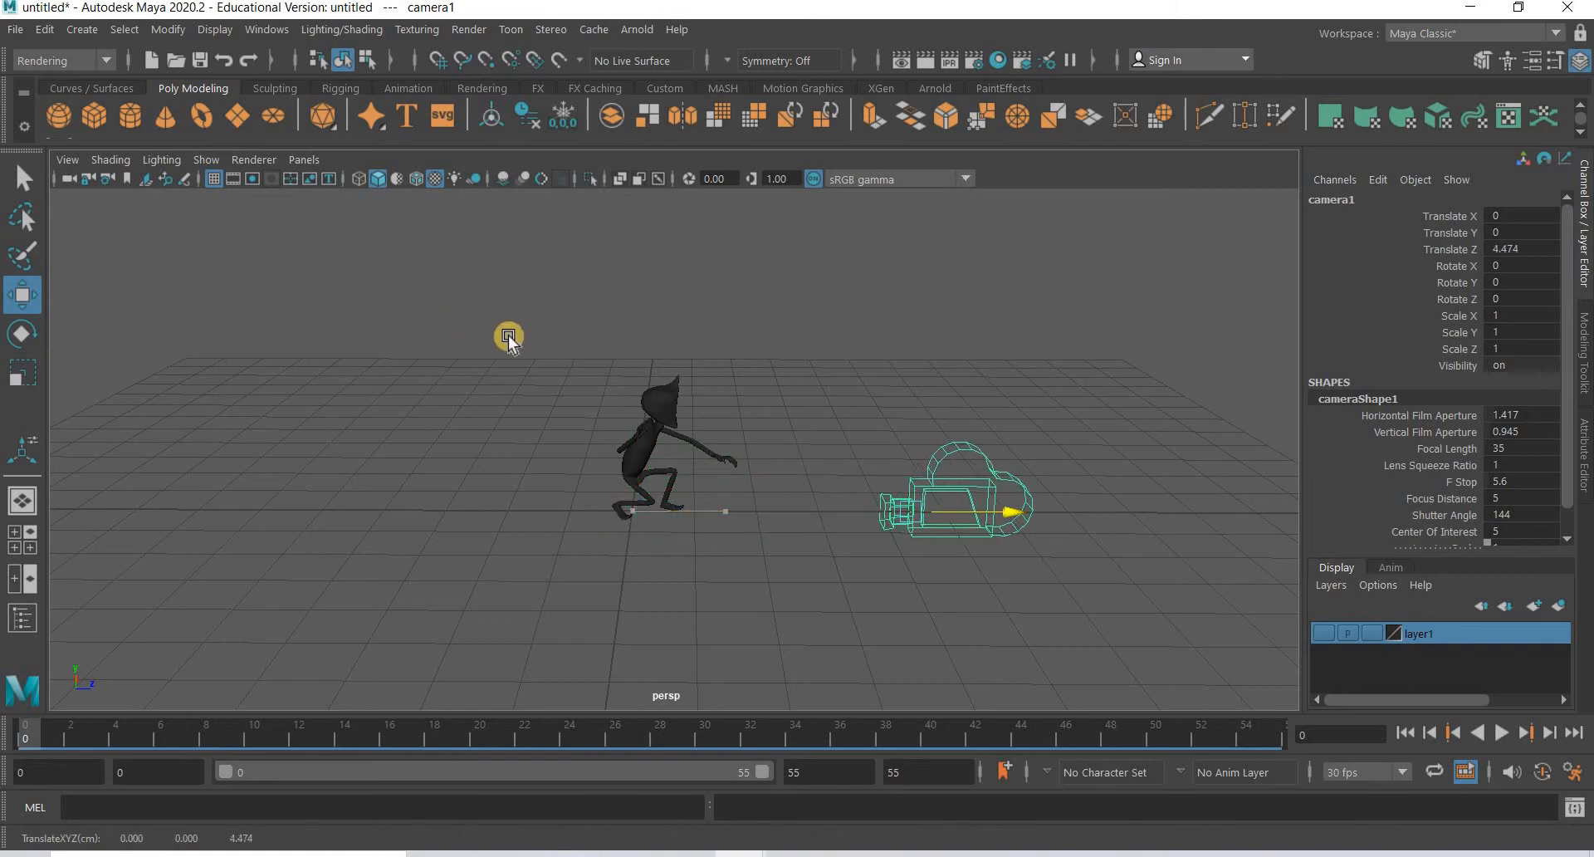
# Step: Look through camera1 in the perspective view of the four-view layout, and move the camera to about 0.88 in Y and 6.86 in Z
pyautogui.press('space')
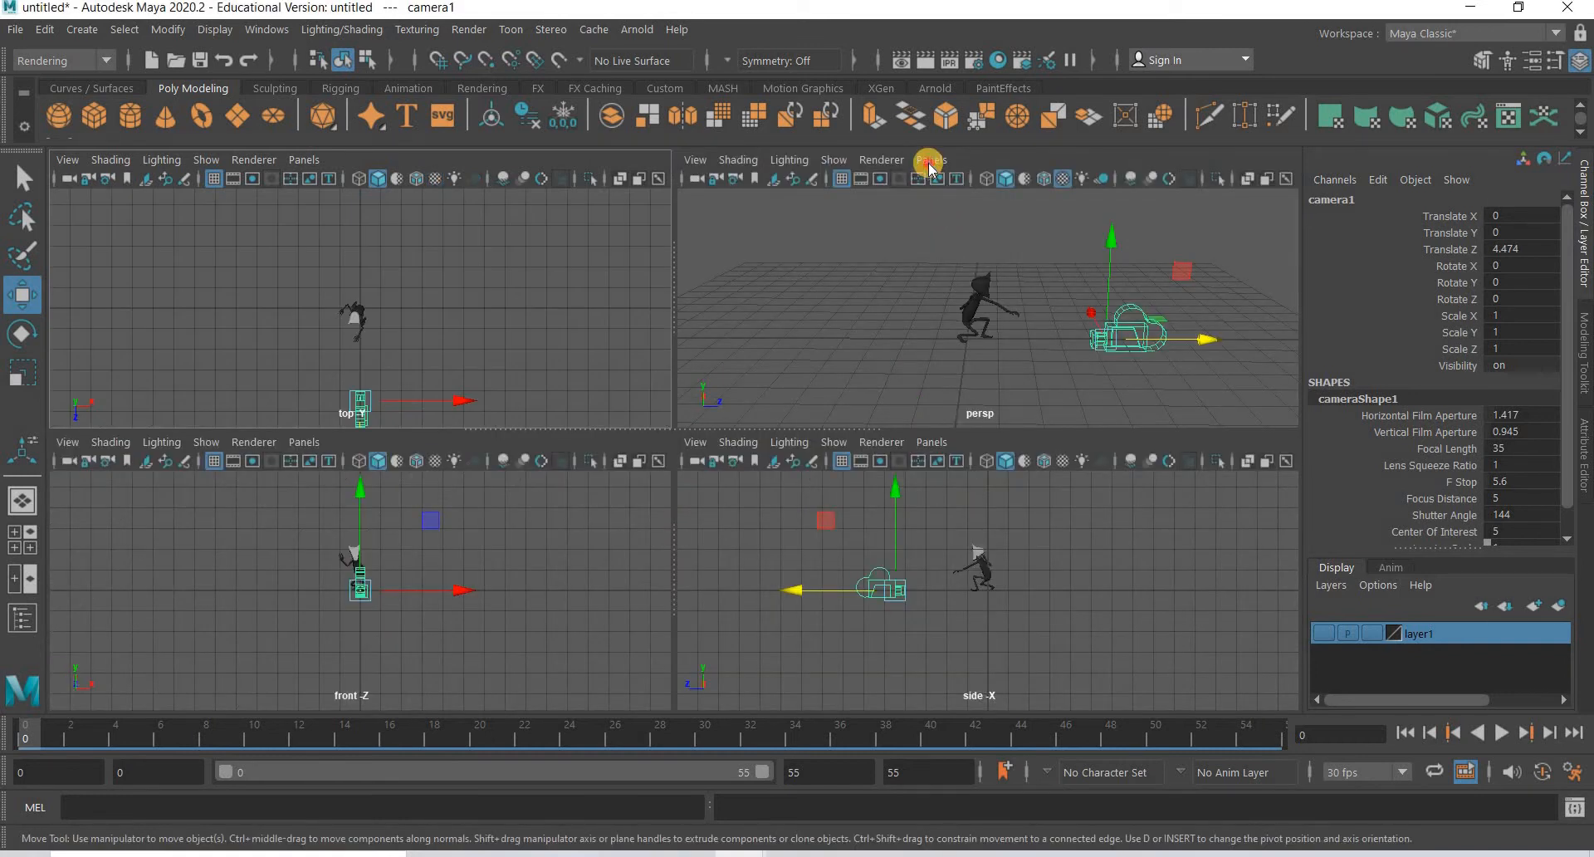
pyautogui.click(929, 162)
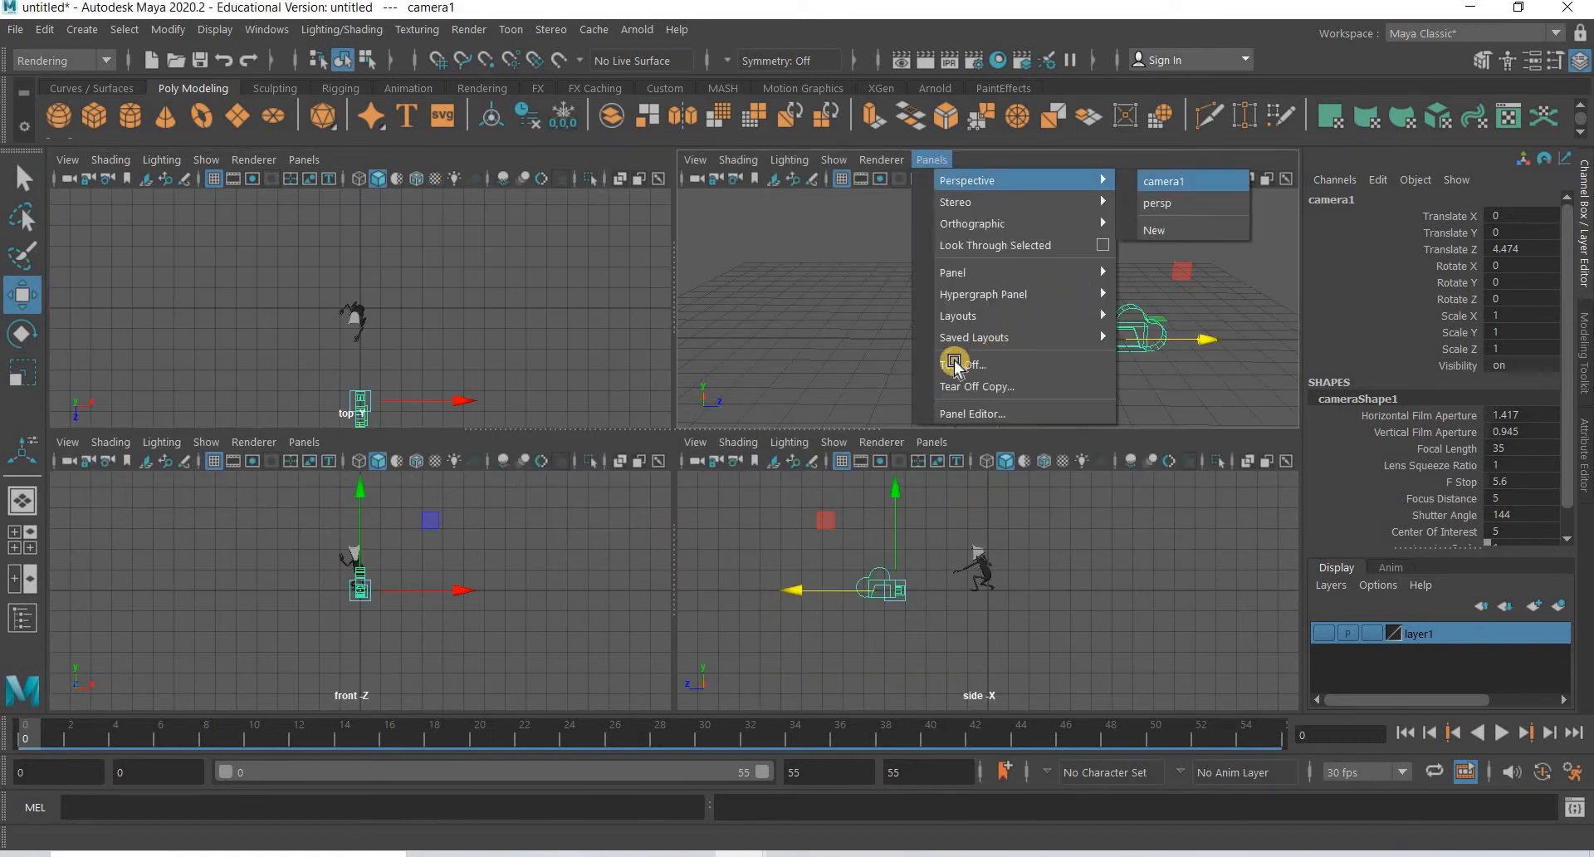
pyautogui.moveTo(888, 527); pyautogui.dragTo(896, 492)
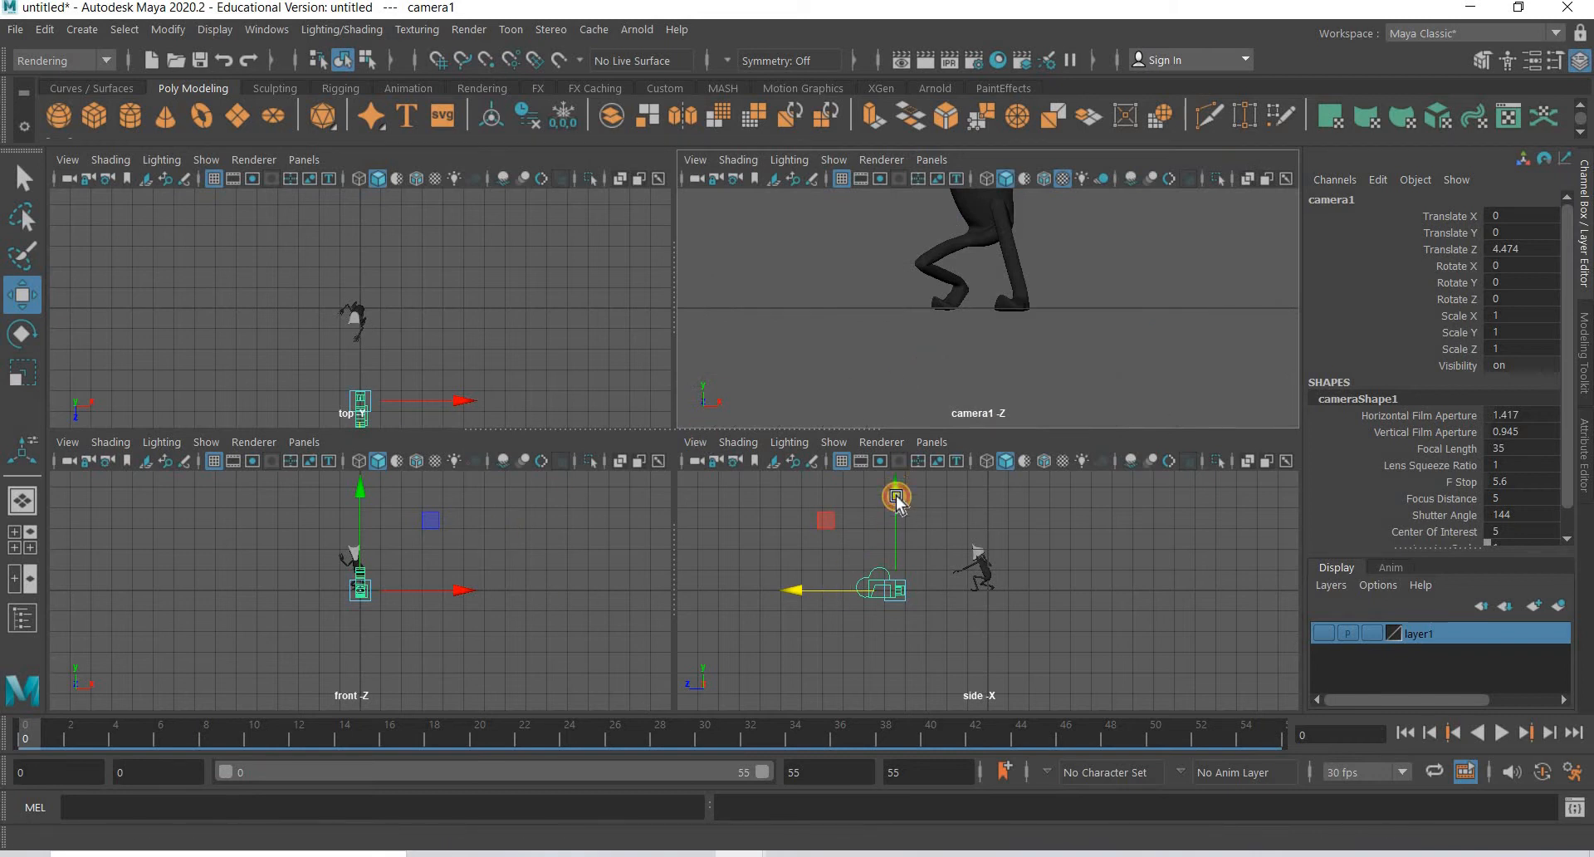
pyautogui.scroll(-3, 365, 407)
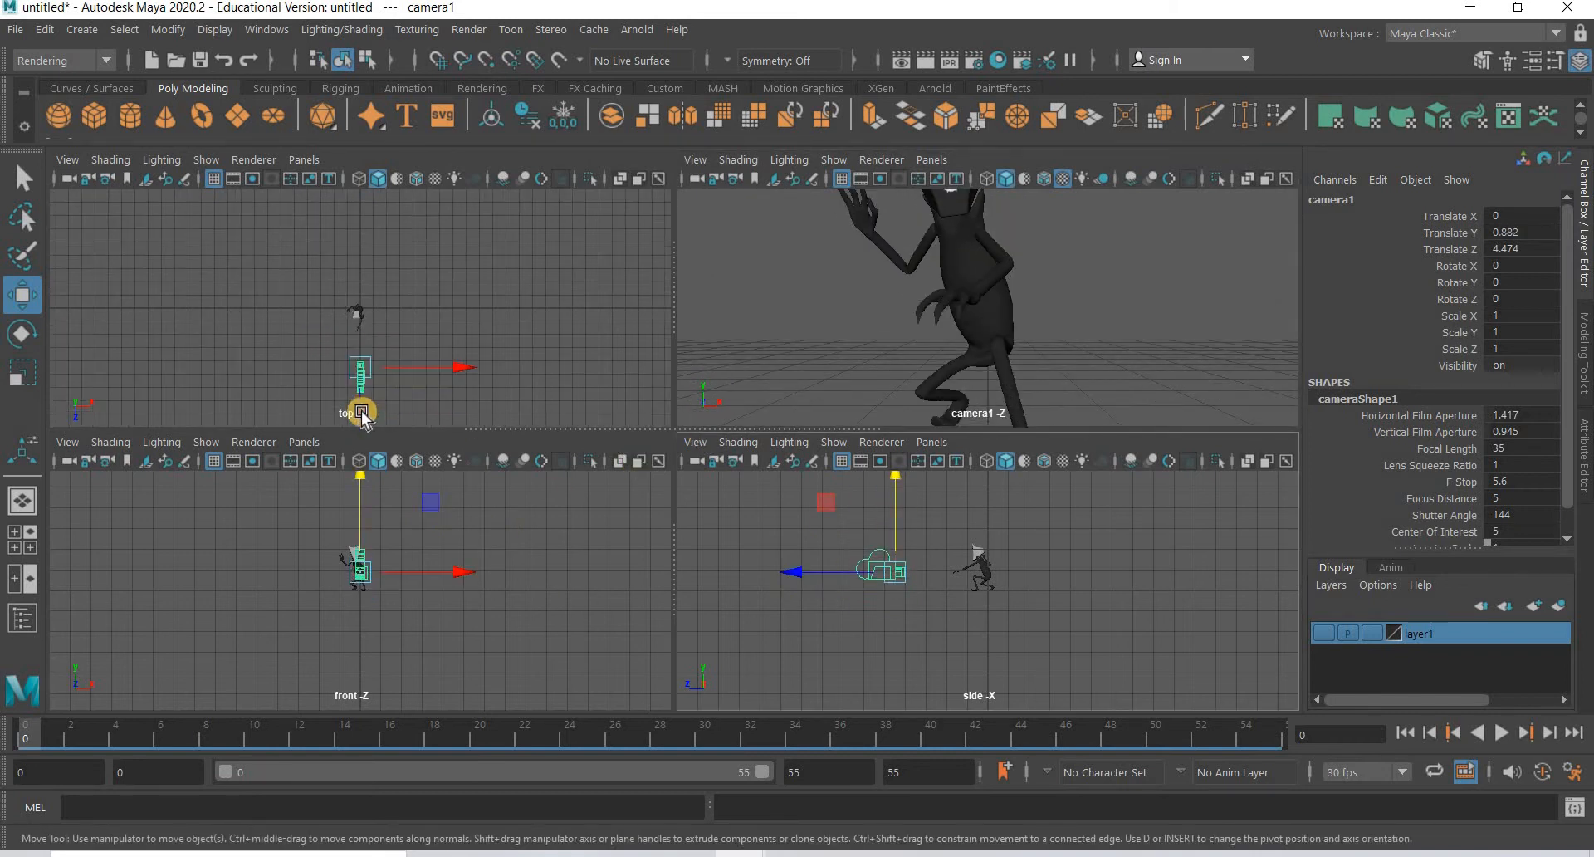
pyautogui.moveTo(363, 415); pyautogui.dragTo(363, 444)
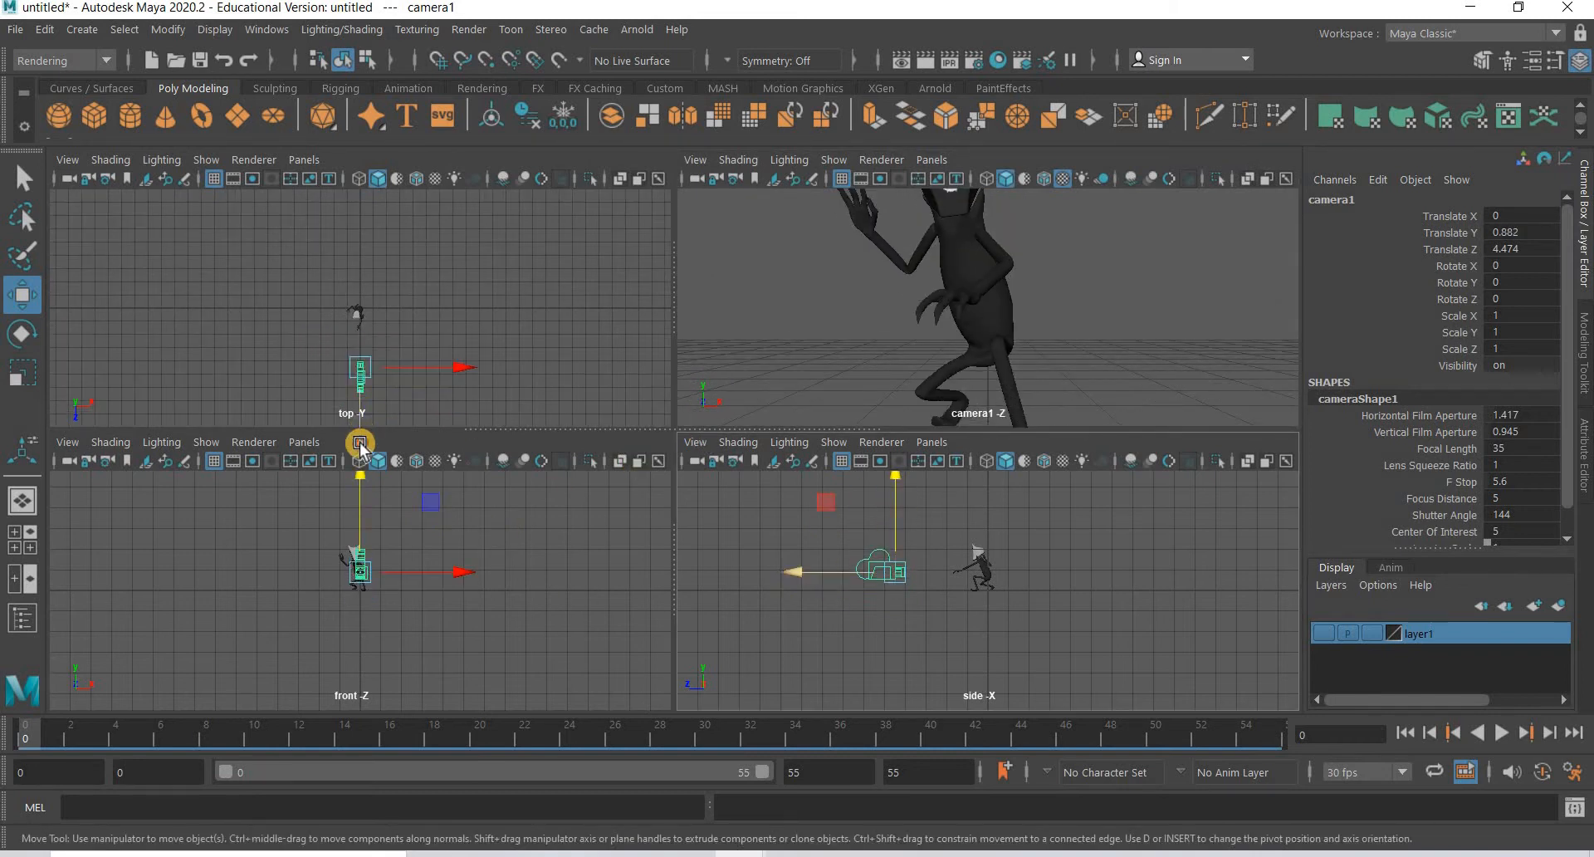
# Step: In the render settings, set the file name prefix to Ac, the frame/animation extension to name#.ext and the frame padding to 2
pyautogui.click(980, 61)
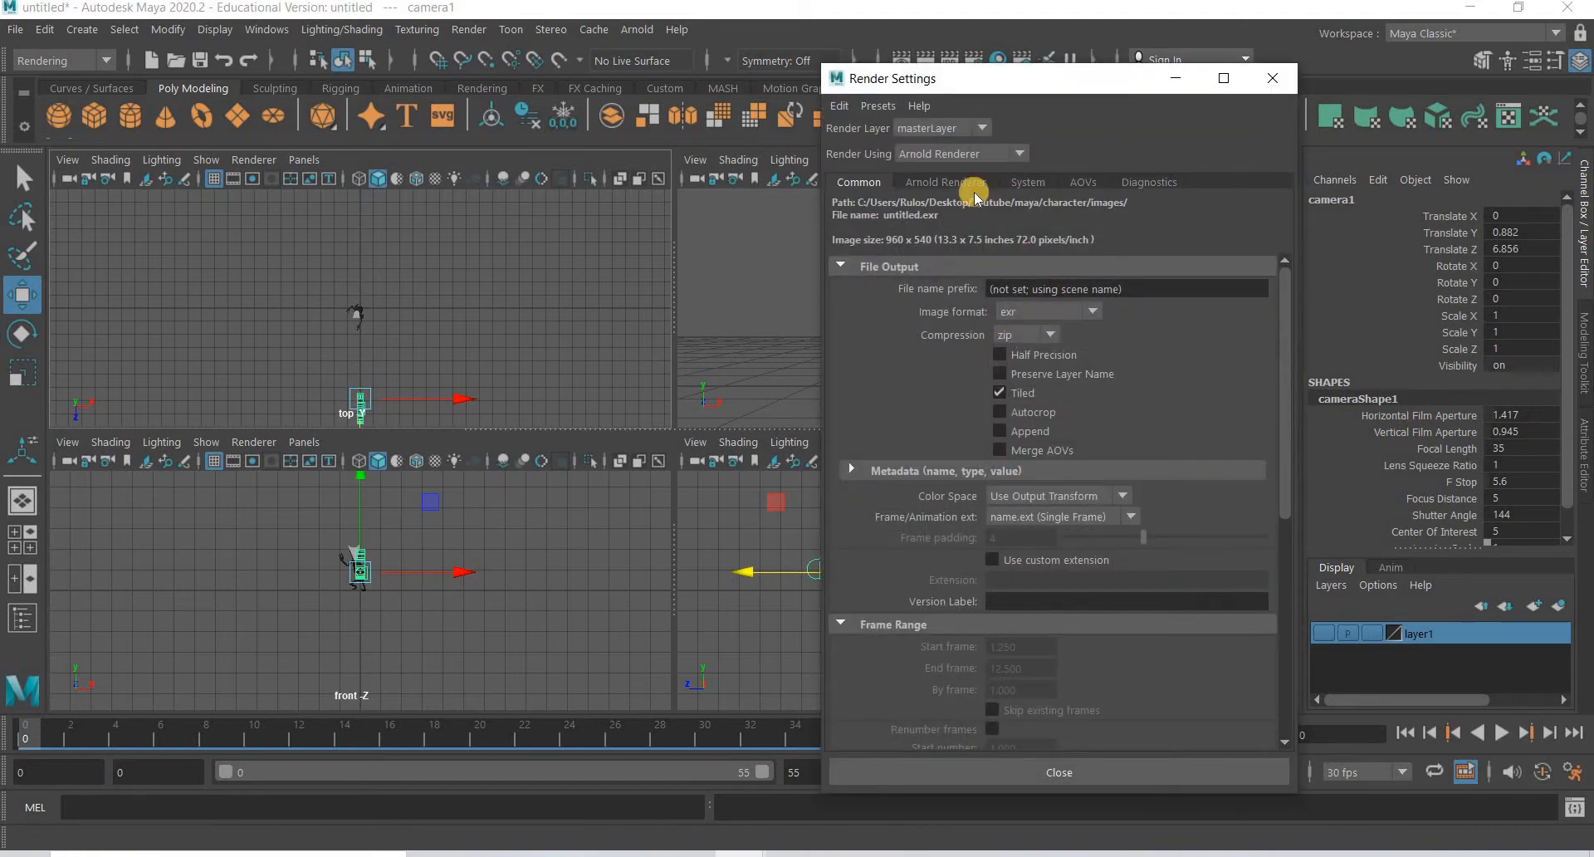
pyautogui.click(1113, 289)
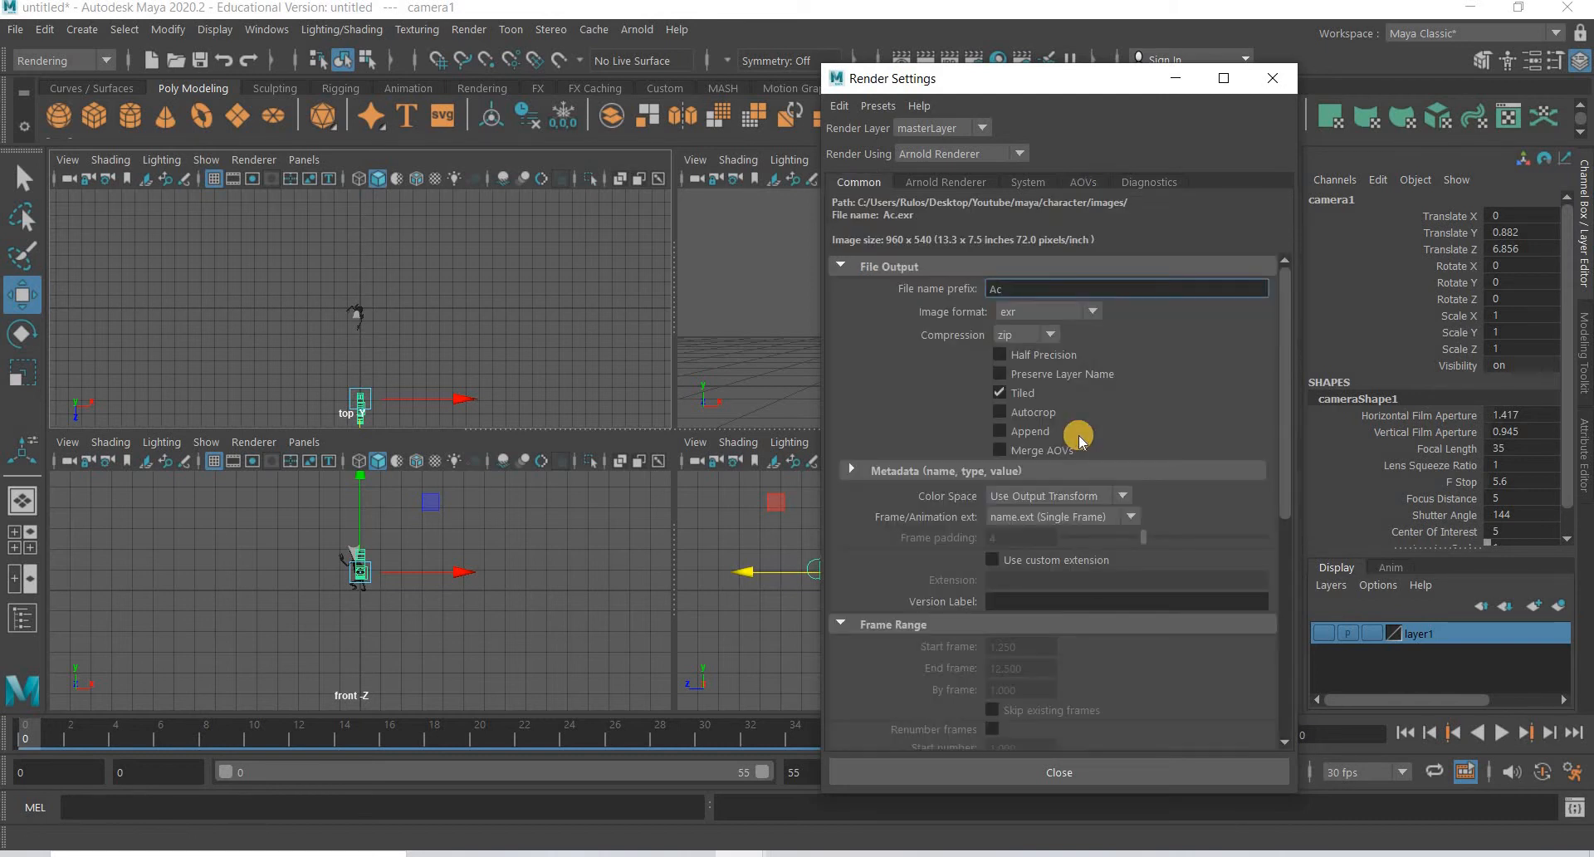
pyautogui.scroll(-3, 1080, 440)
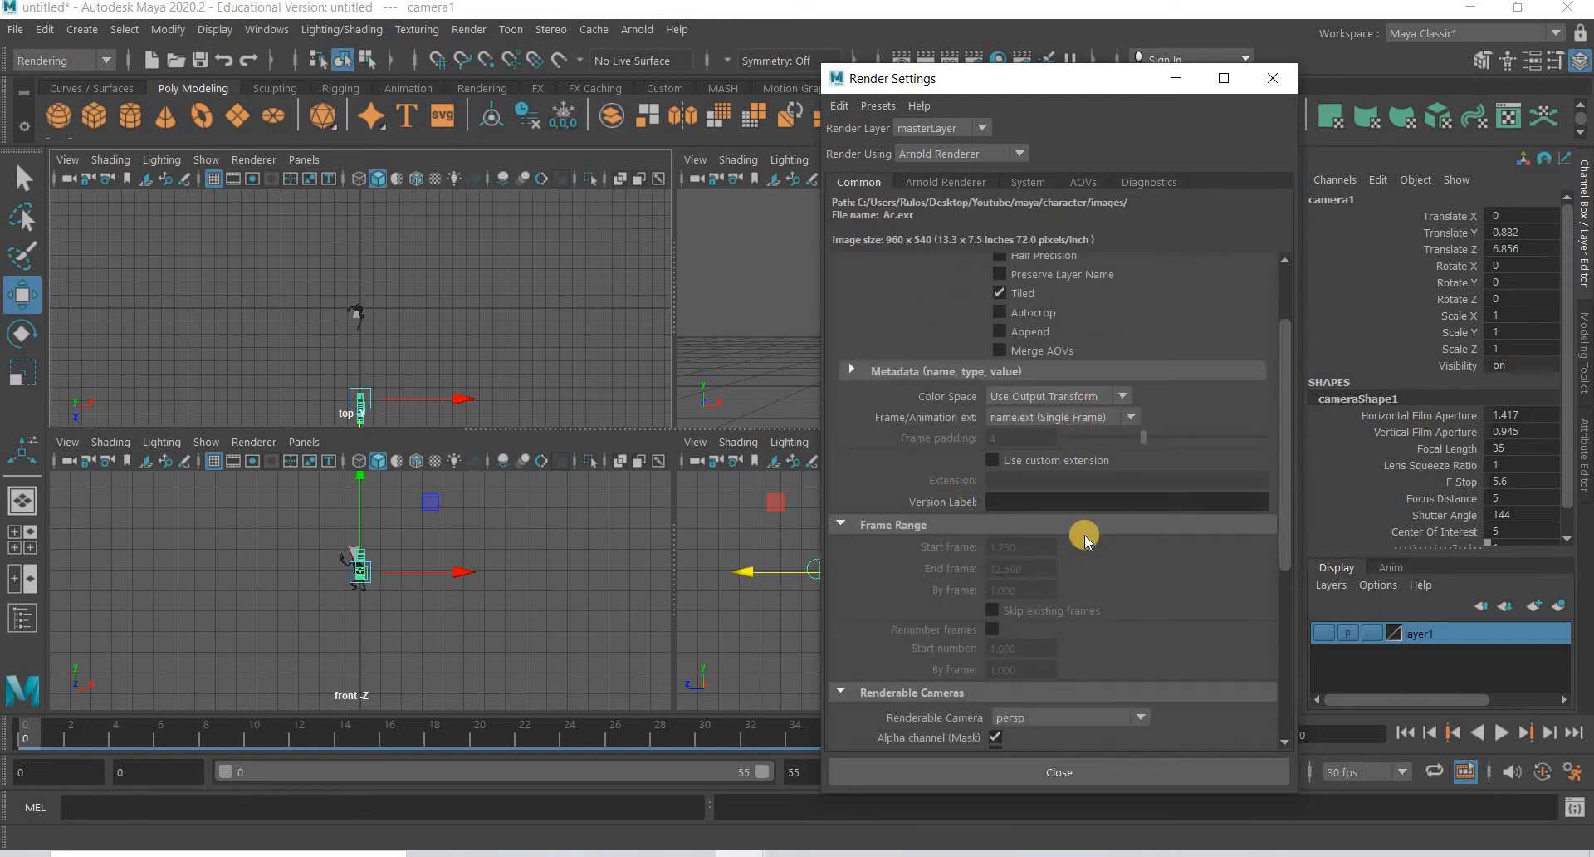
pyautogui.click(1059, 417)
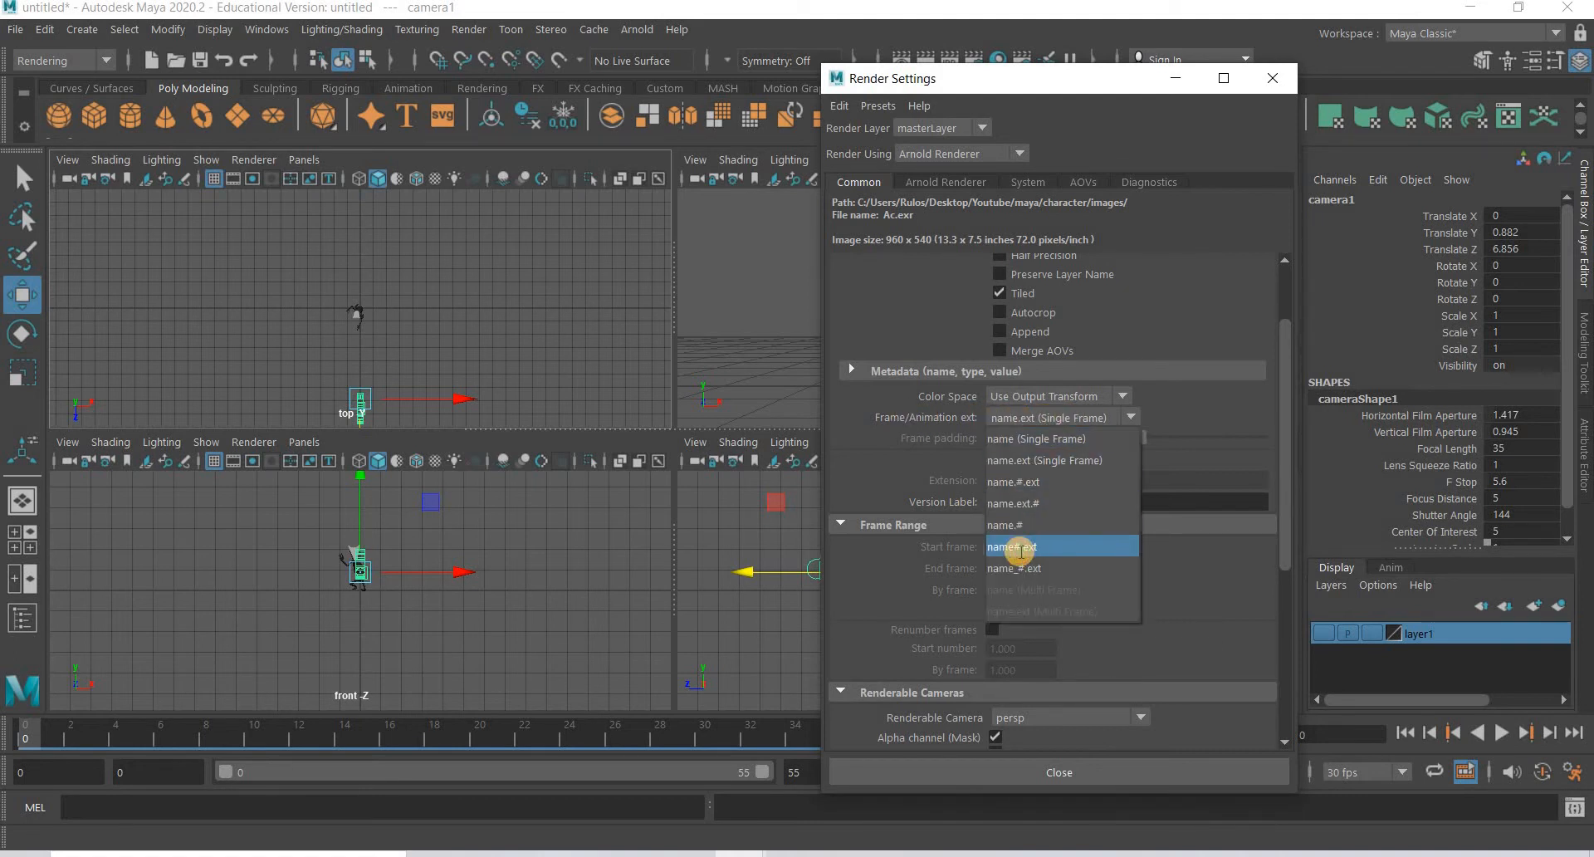
pyautogui.click(1018, 548)
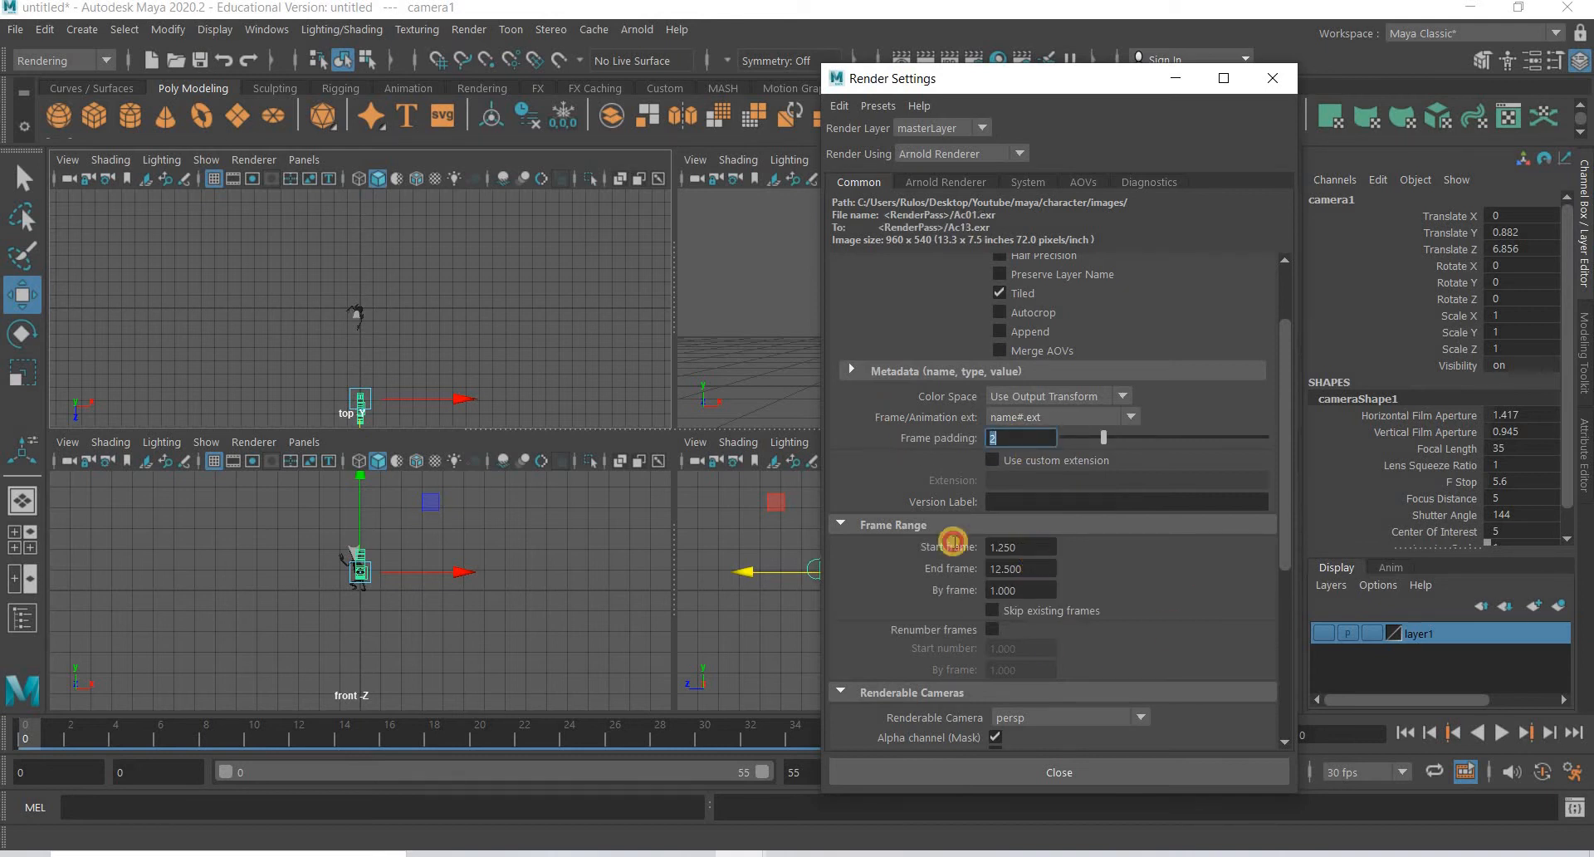
# Step: Set the render frame range from 1 to 55, and undo a trial frame padding of 3
pyautogui.press('Return')
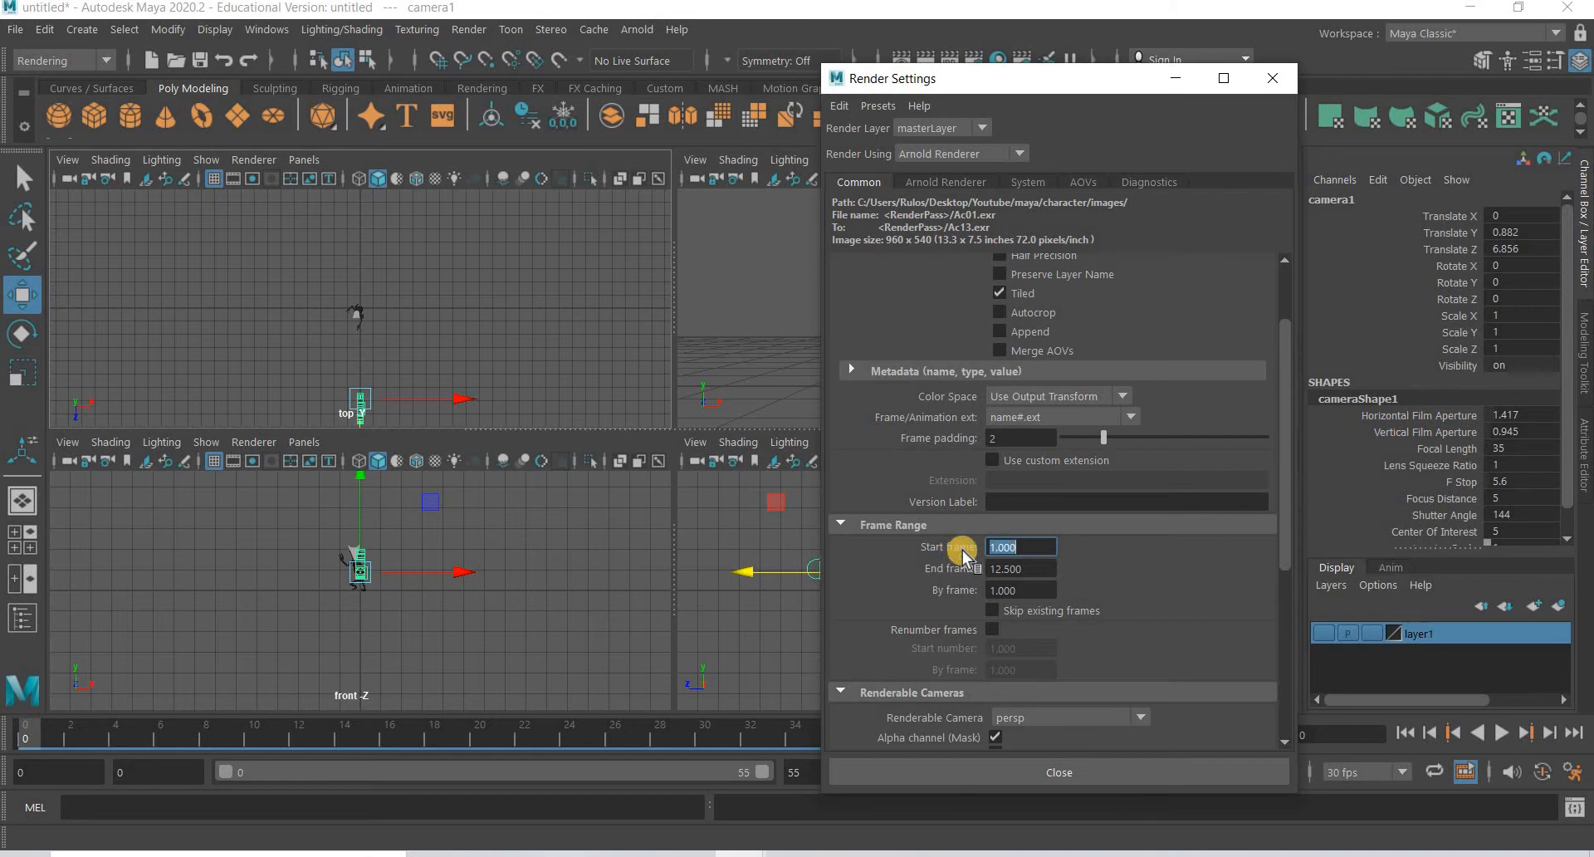
pyautogui.press('Tab')
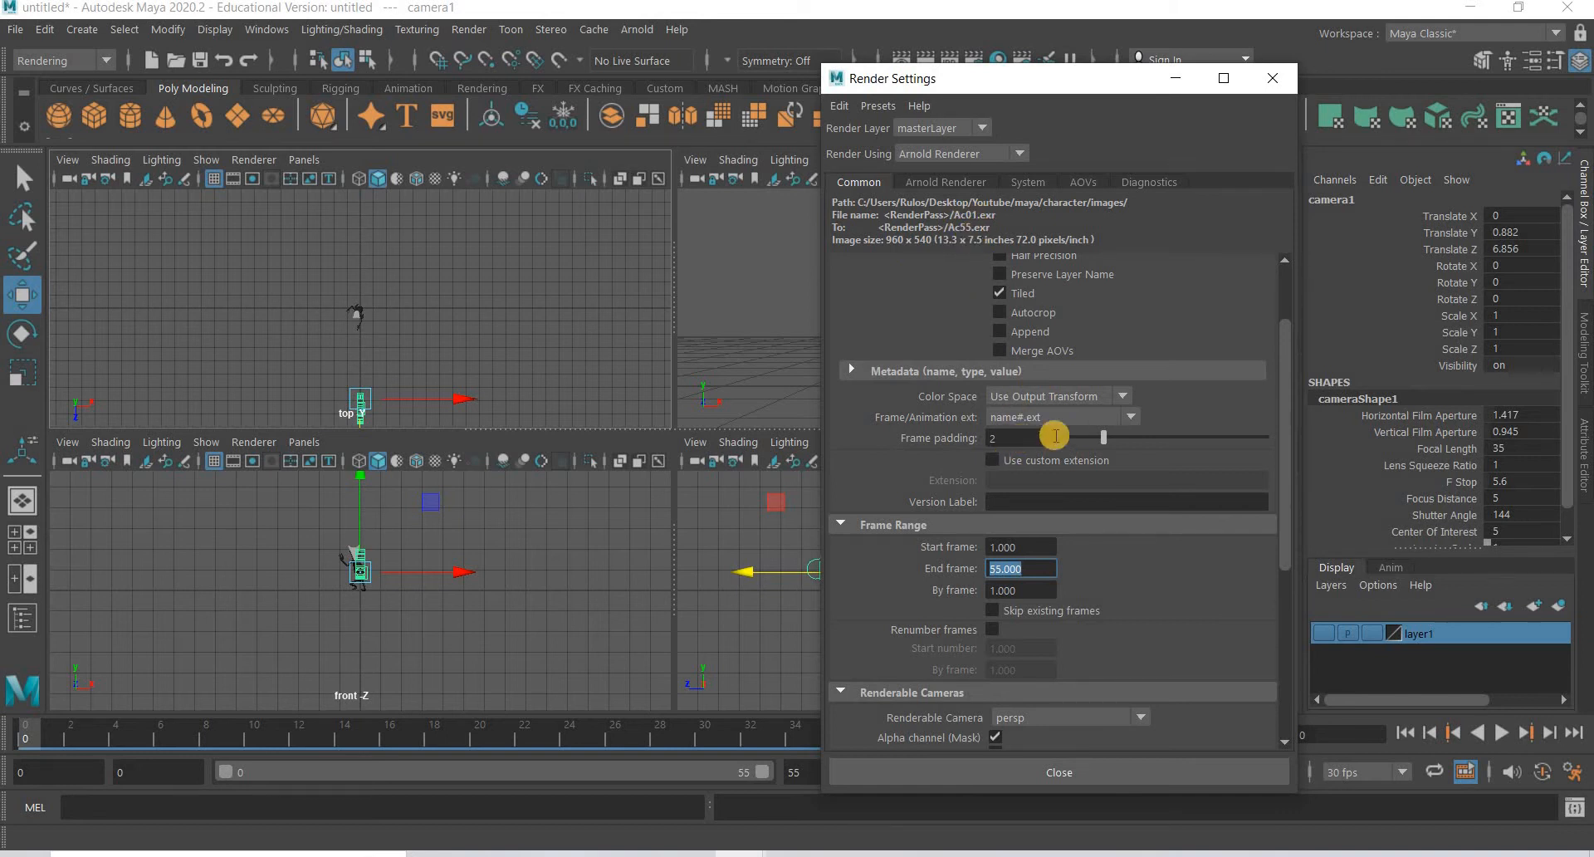
pyautogui.click(1122, 439)
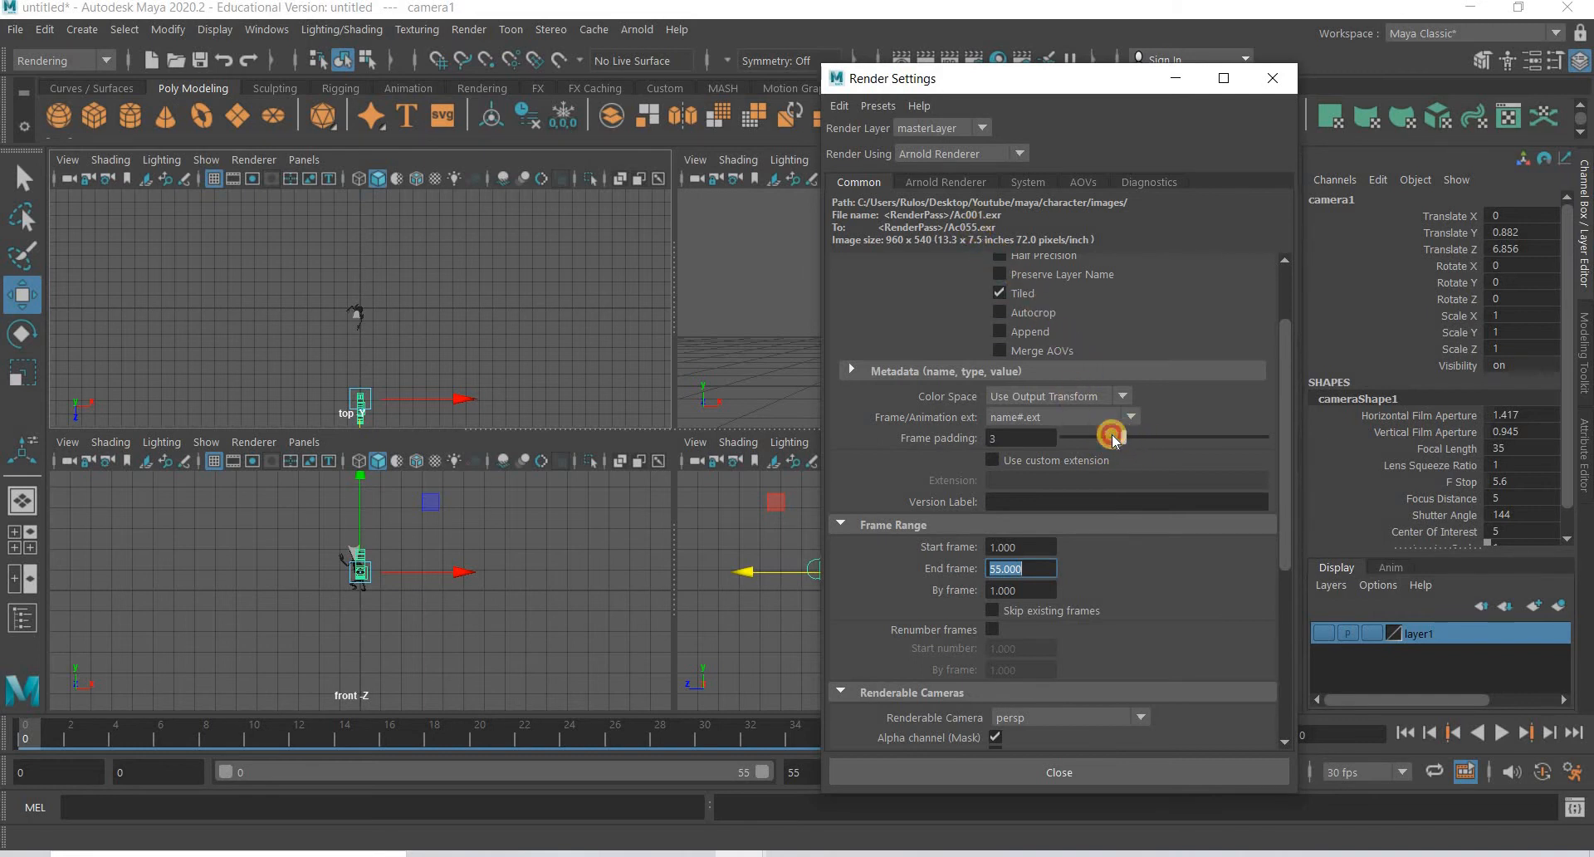
pyautogui.hotkey('ctrl', 'z')
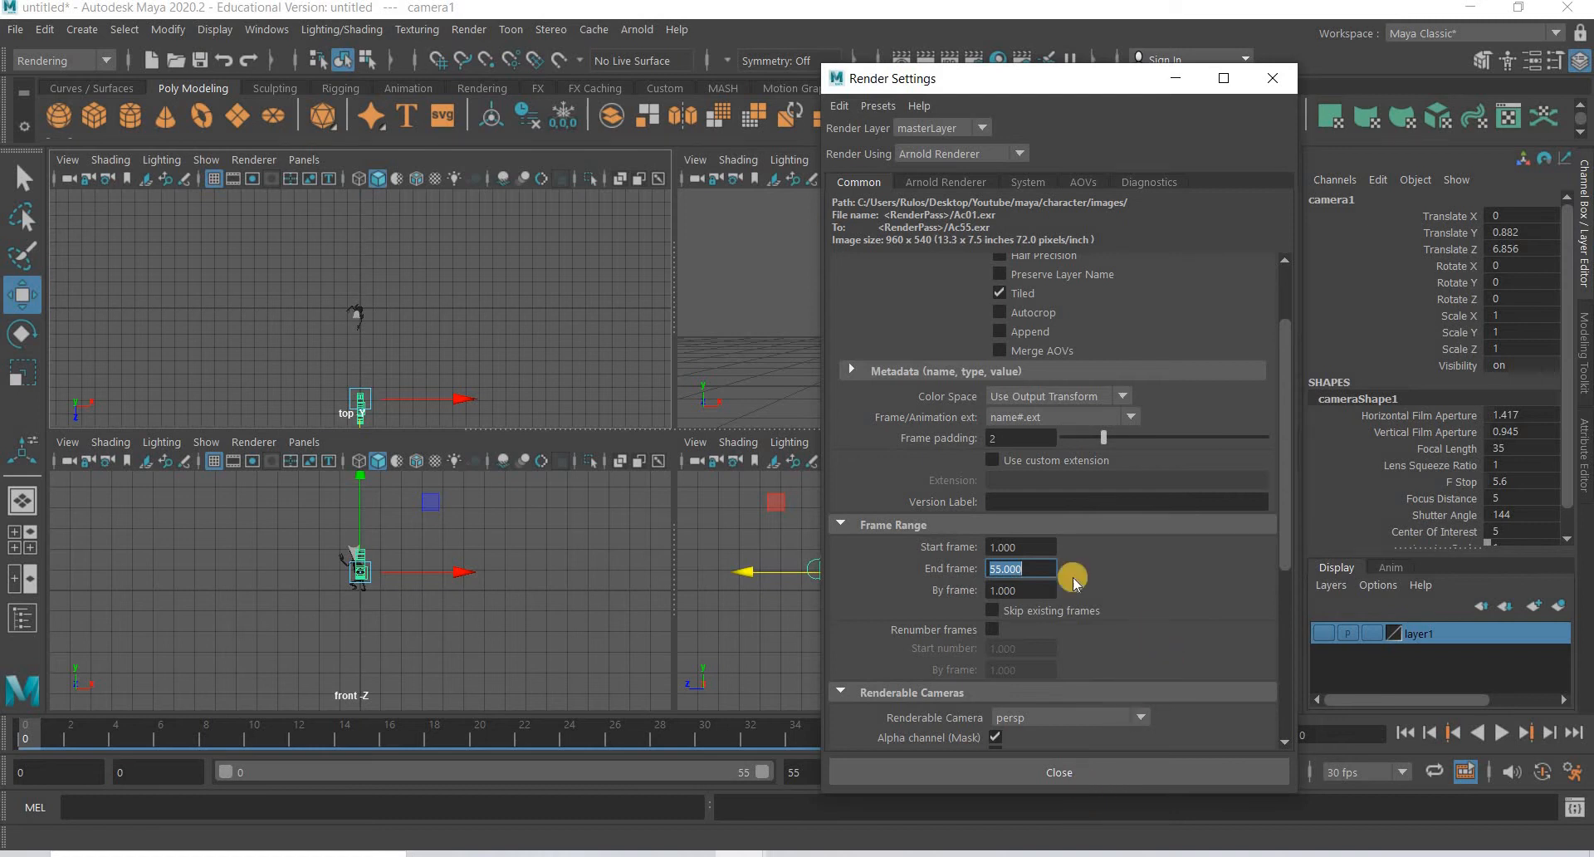
# Step: Set the render image width to 720 pixels and close the render settings
pyautogui.scroll(-3, 1113, 706)
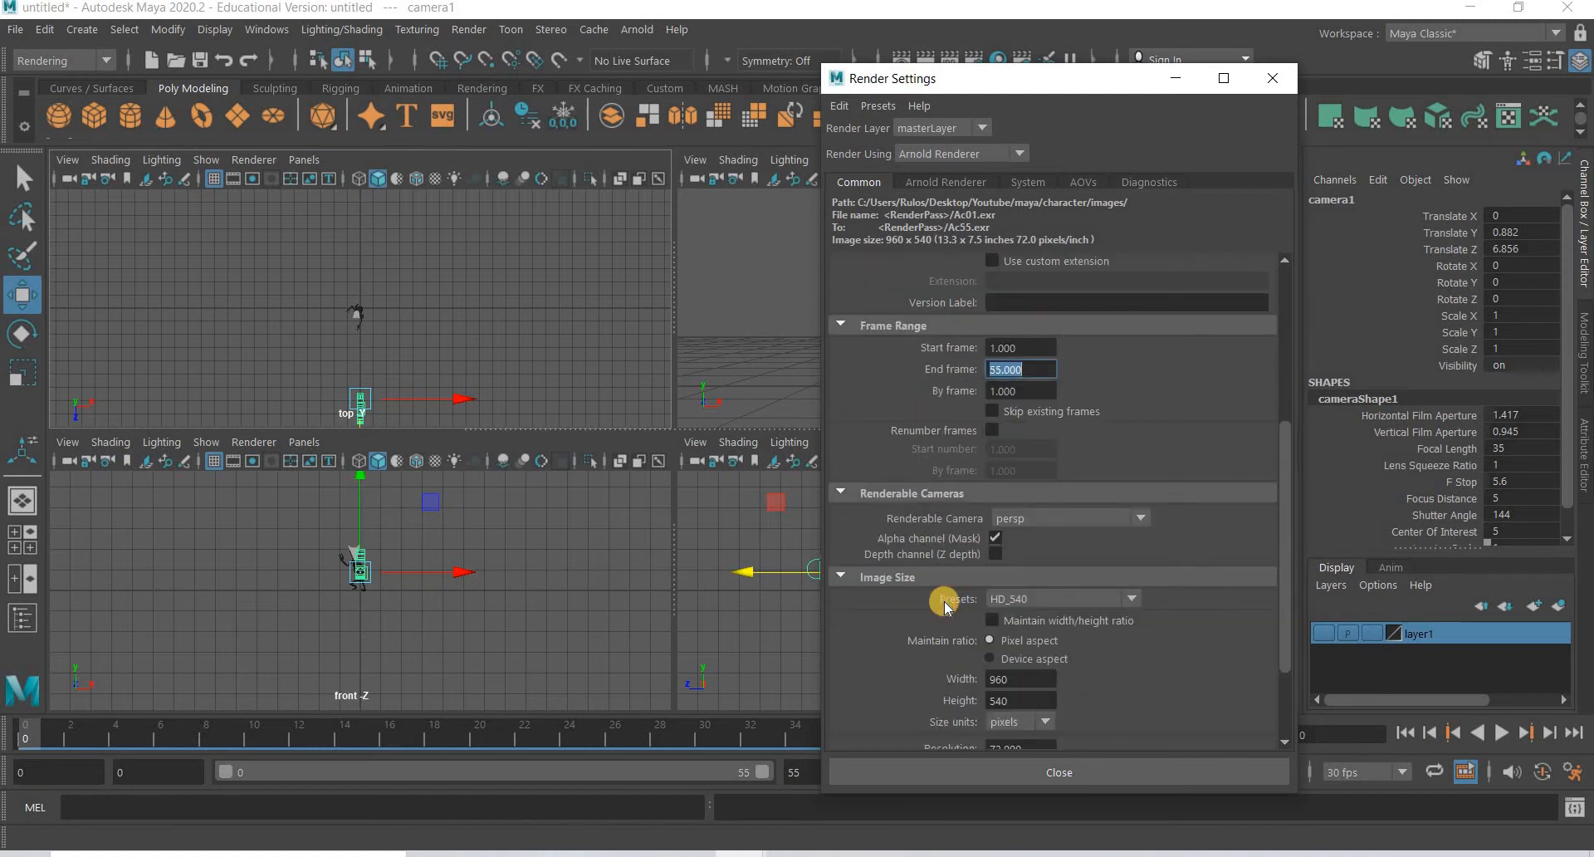
pyautogui.press('Tab')
pyautogui.press('Tab')
pyautogui.write('720')
pyautogui.press('Return')
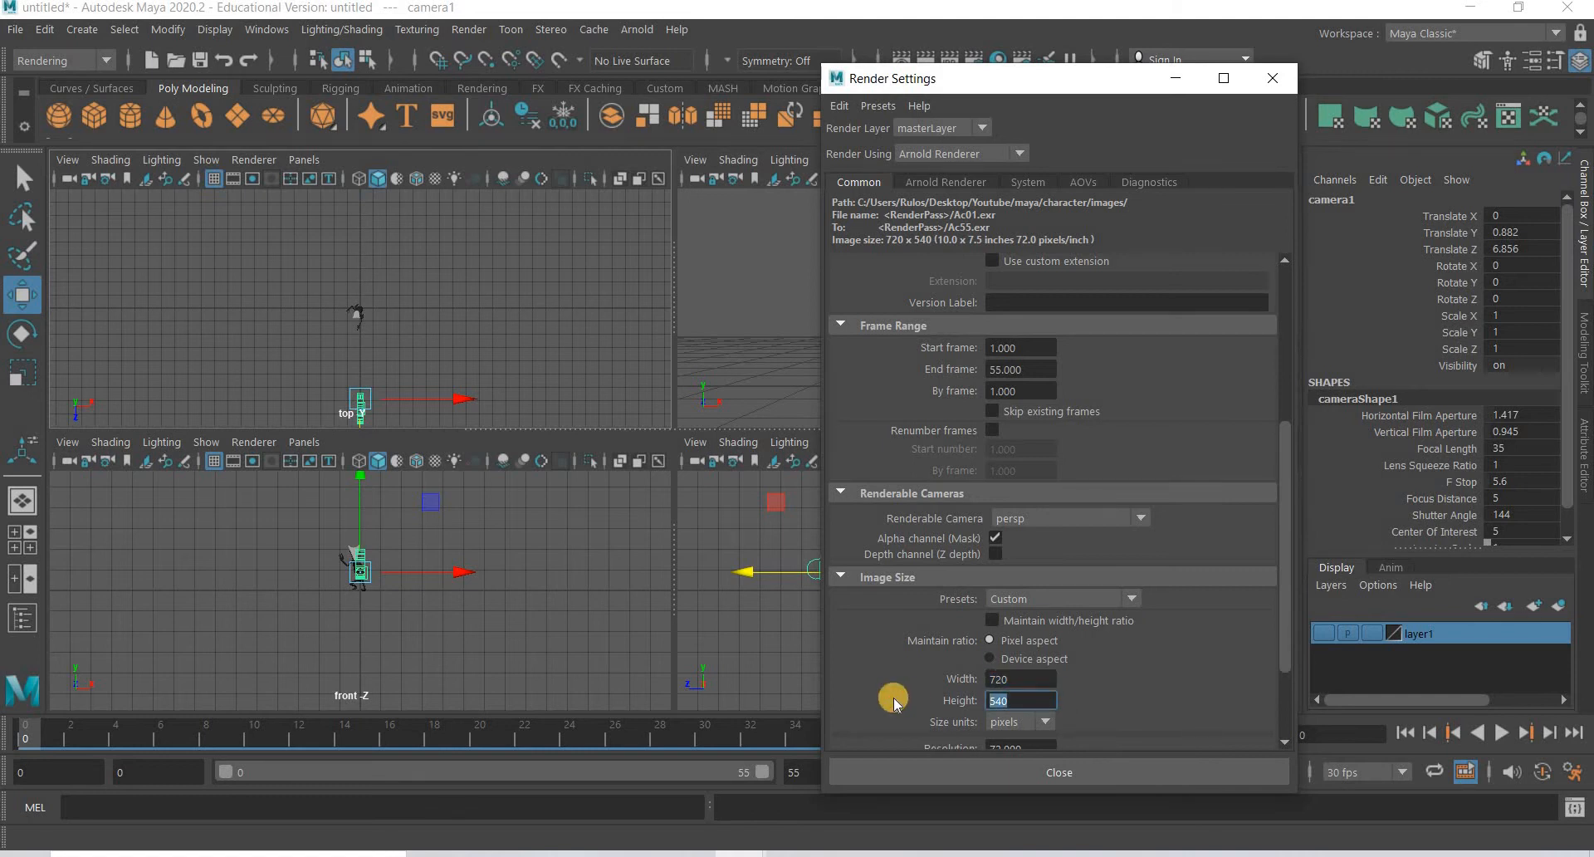
pyautogui.click(1103, 775)
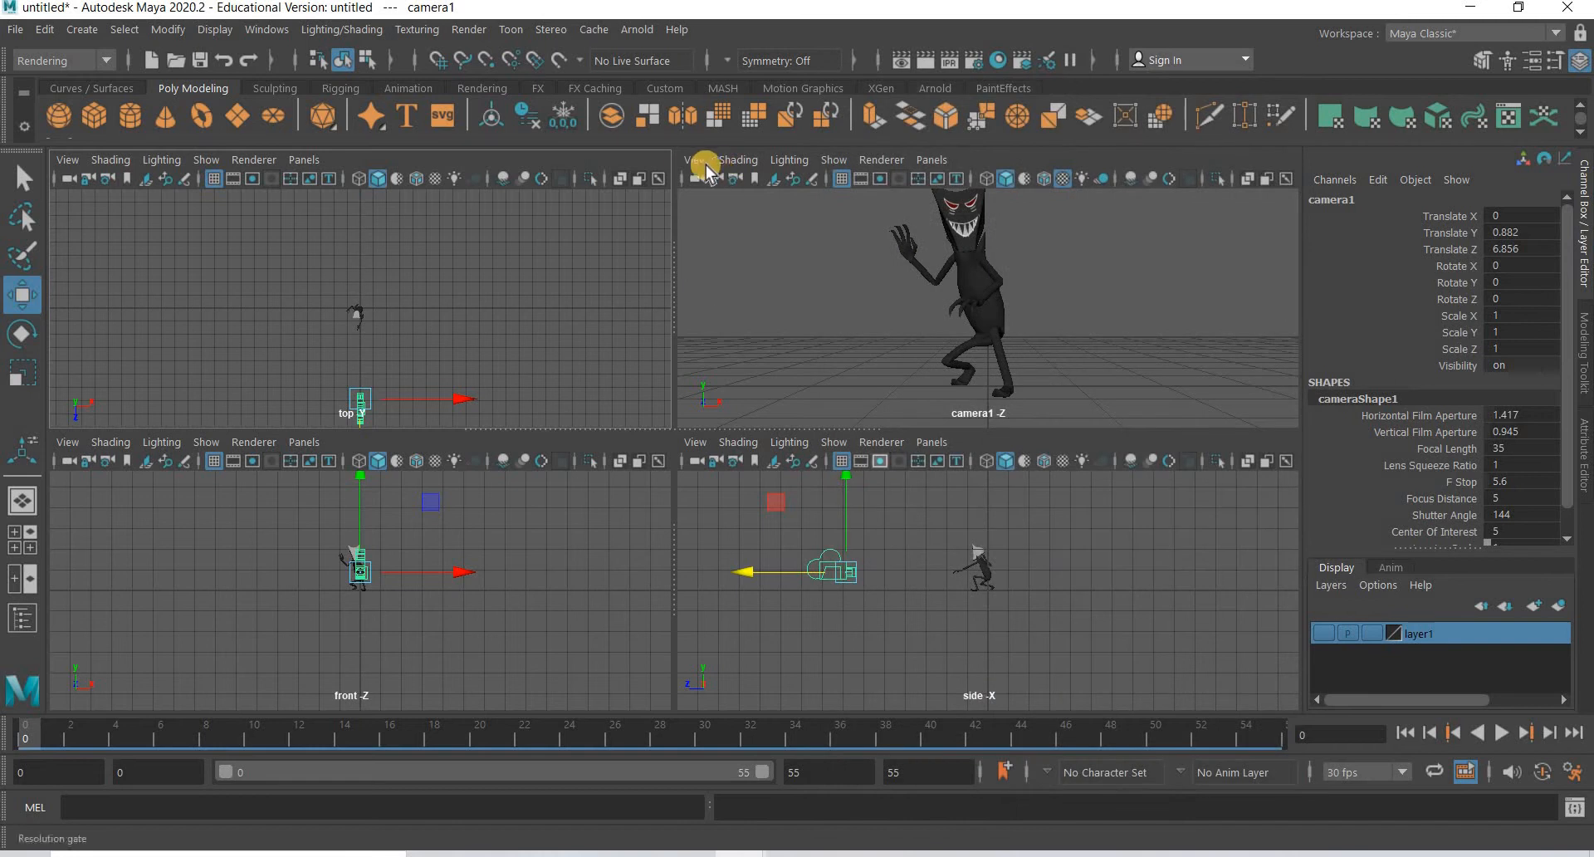
# Step: Show the resolution gate in the camera1 view and shift the camera to about -0.38 in X and 1.14 in Y
pyautogui.click(695, 159)
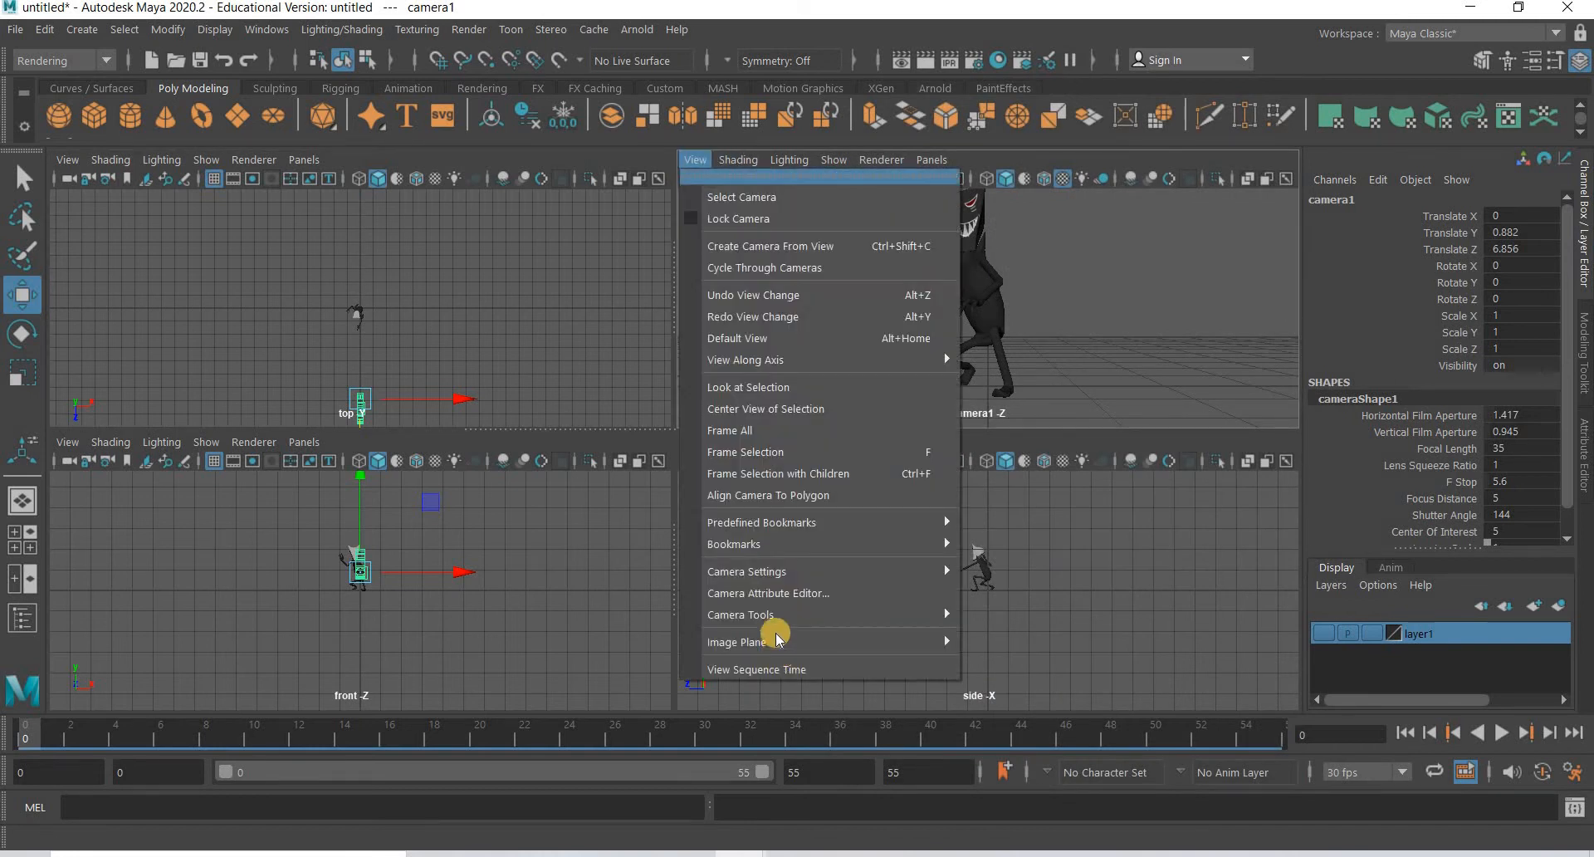
pyautogui.moveTo(747, 571)
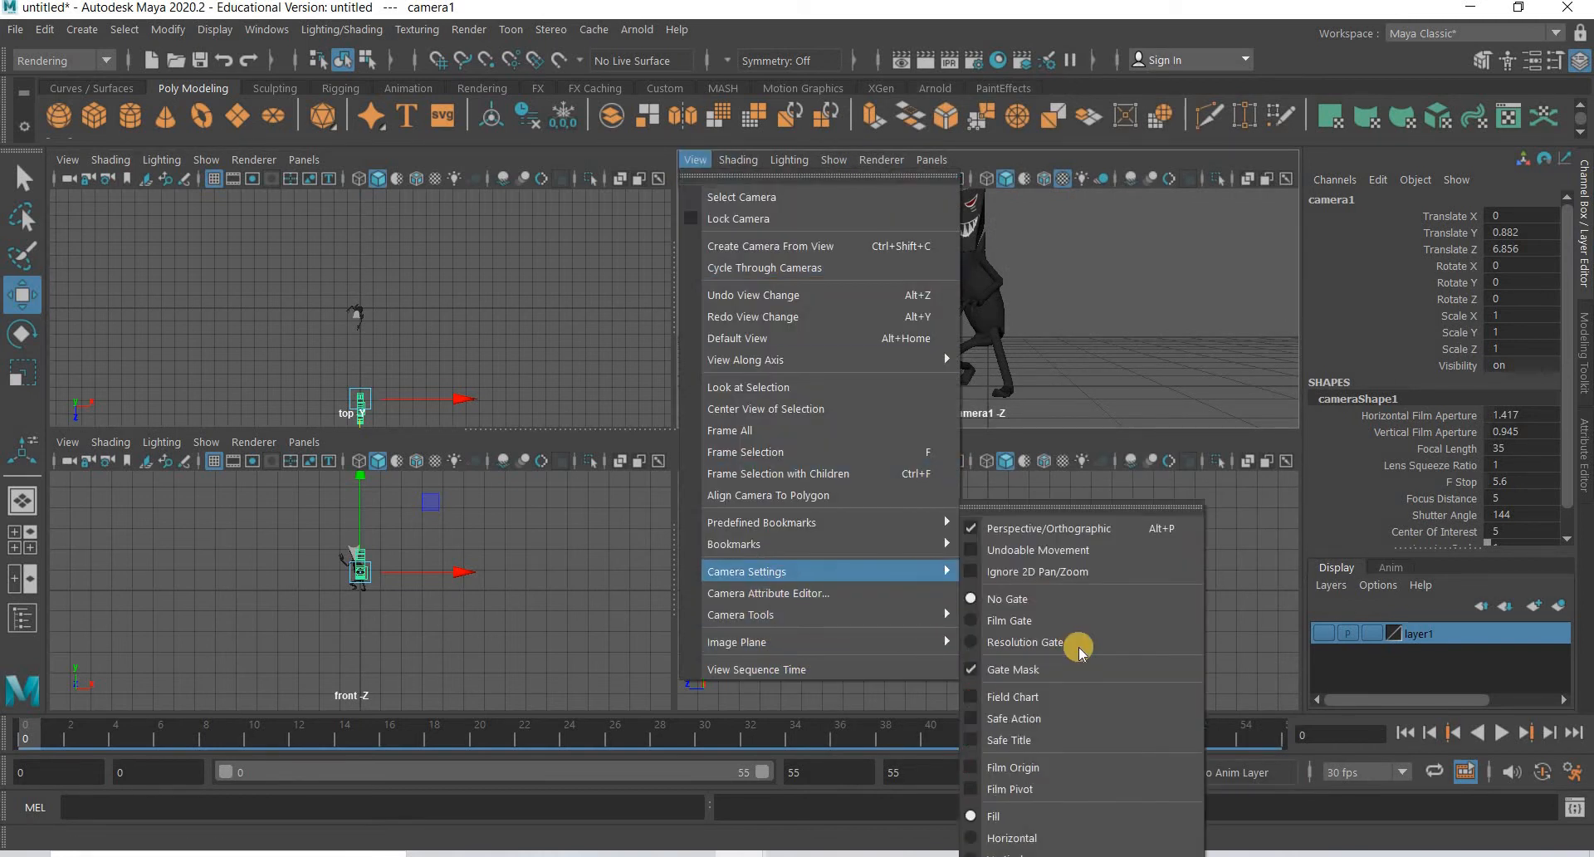
pyautogui.click(1079, 649)
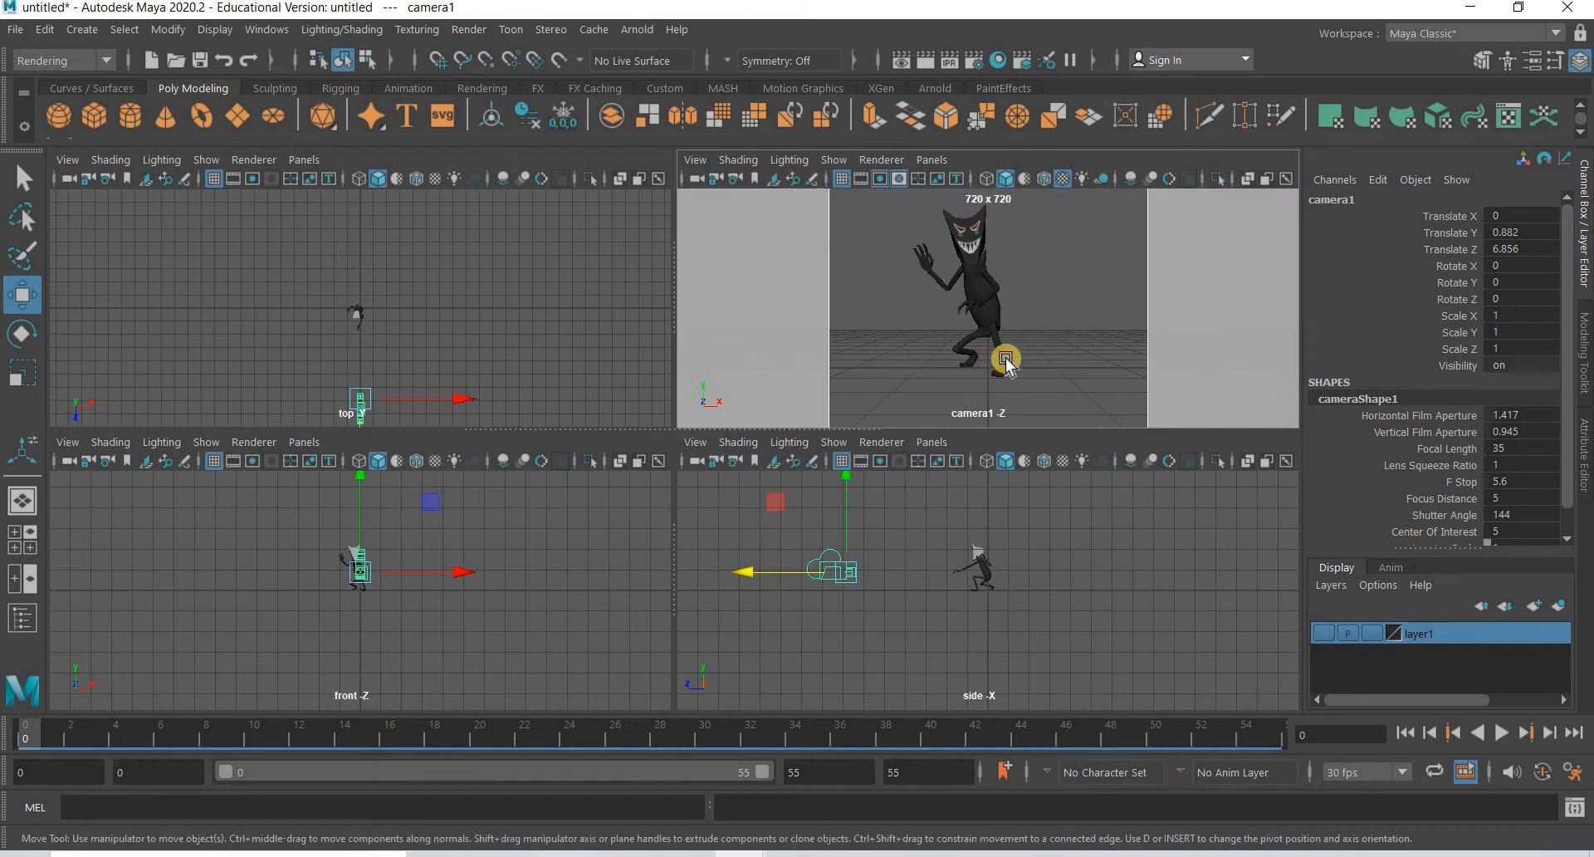
pyautogui.moveTo(1042, 348)
pyautogui.keyDown('shift'); pyautogui.mouseDown(button='middle')
pyautogui.moveTo(1010, 341)
pyautogui.moveTo(1050, 358)
pyautogui.mouseUp(button='middle'); pyautogui.keyUp('shift')
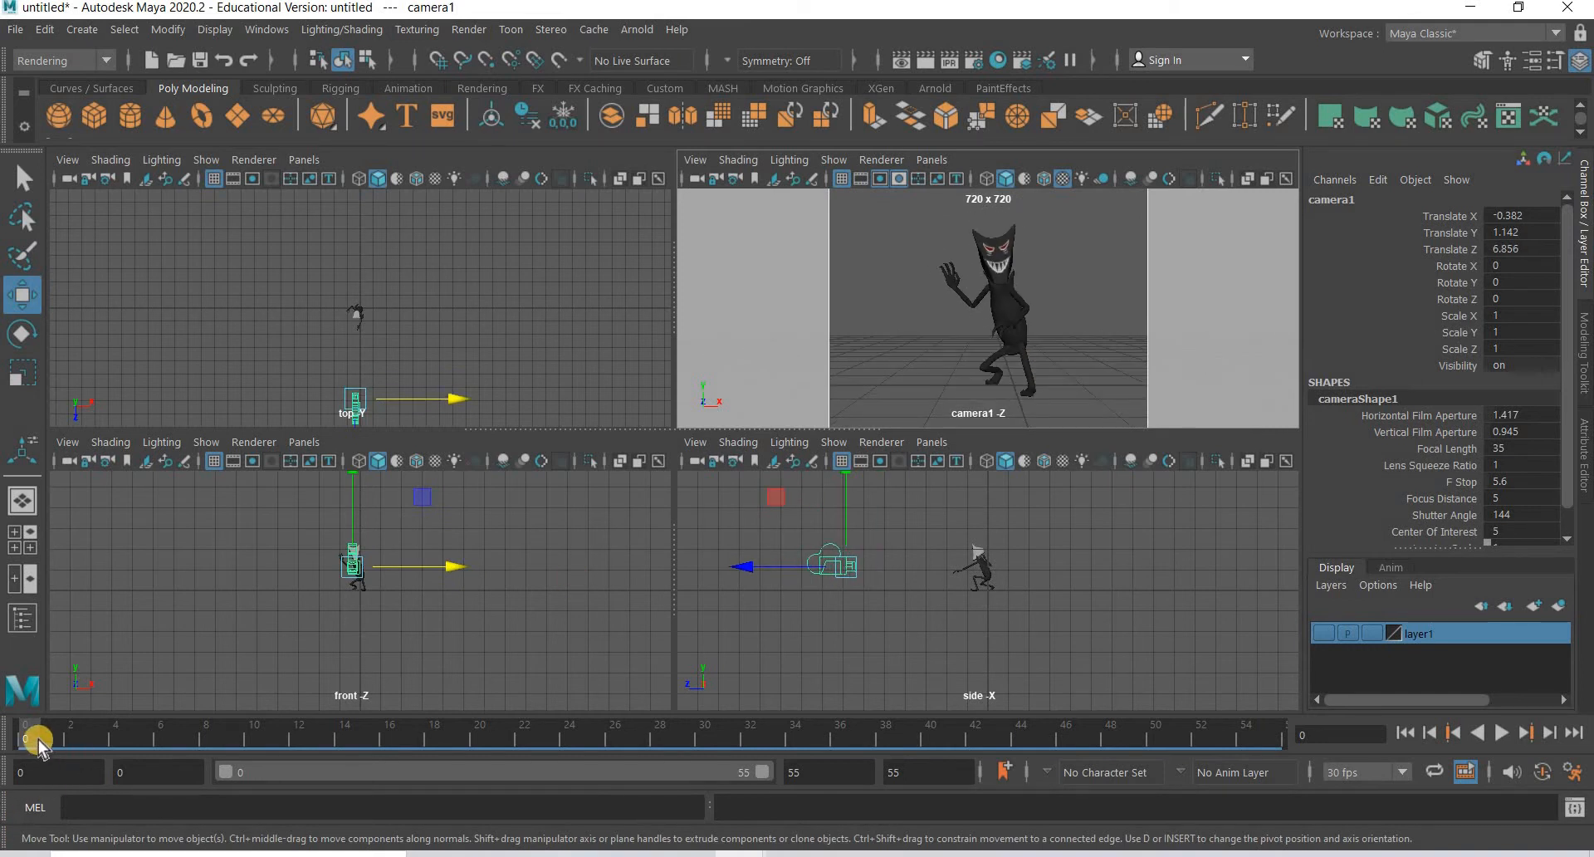
# Step: Play the animation to check the character's framing inside camera1's resolution gate
pyautogui.click(1501, 732)
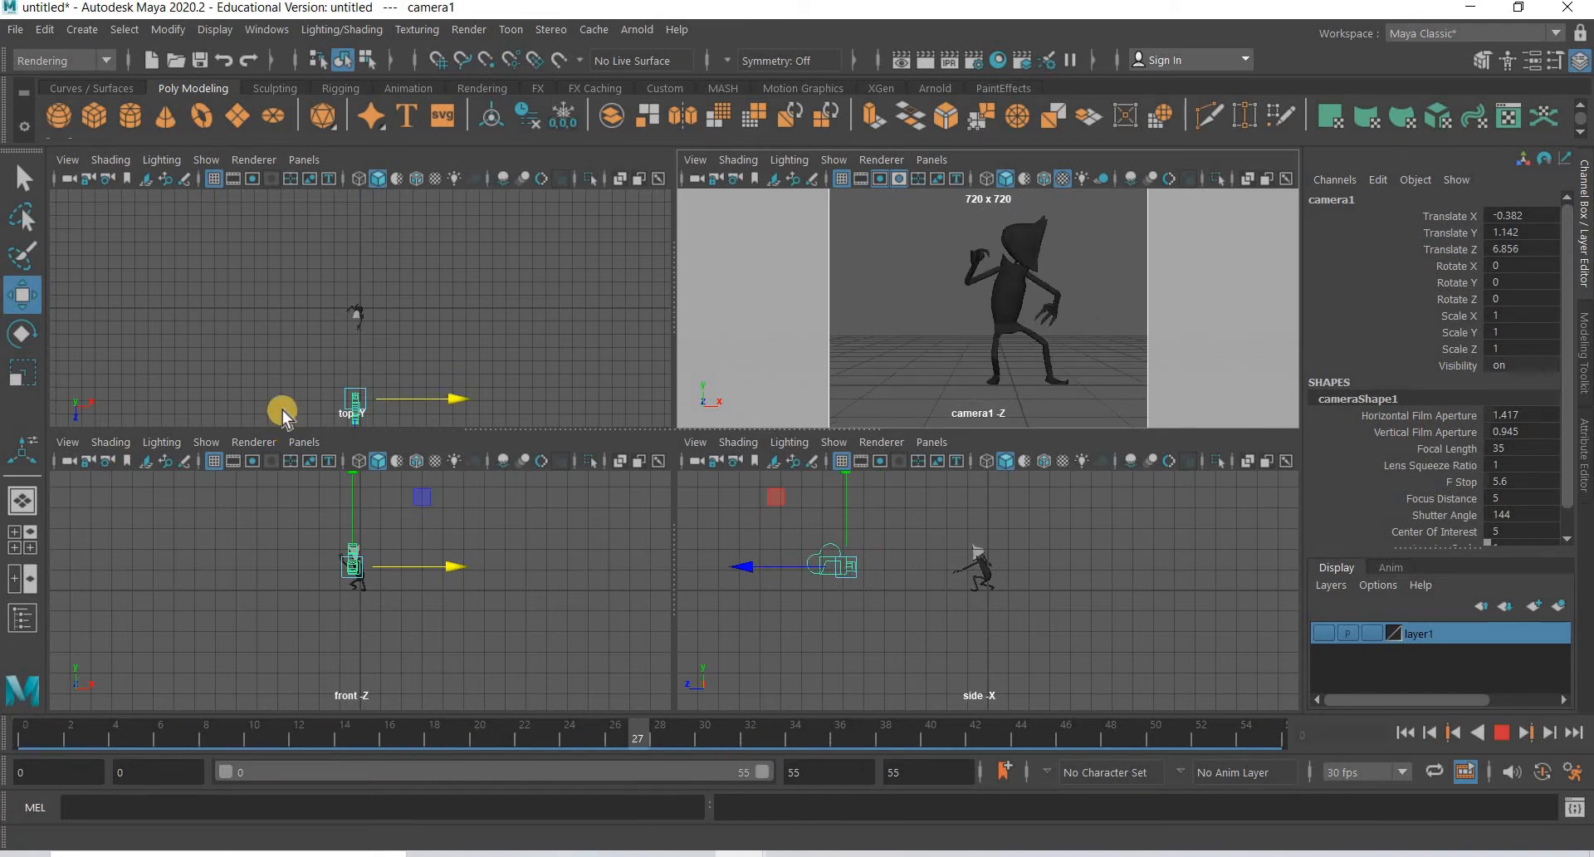
pyautogui.press('Escape')
pyautogui.keyDown('alt'); pyautogui.moveTo(425, 417); pyautogui.dragTo(381, 377, button='middle'); pyautogui.keyUp('alt')
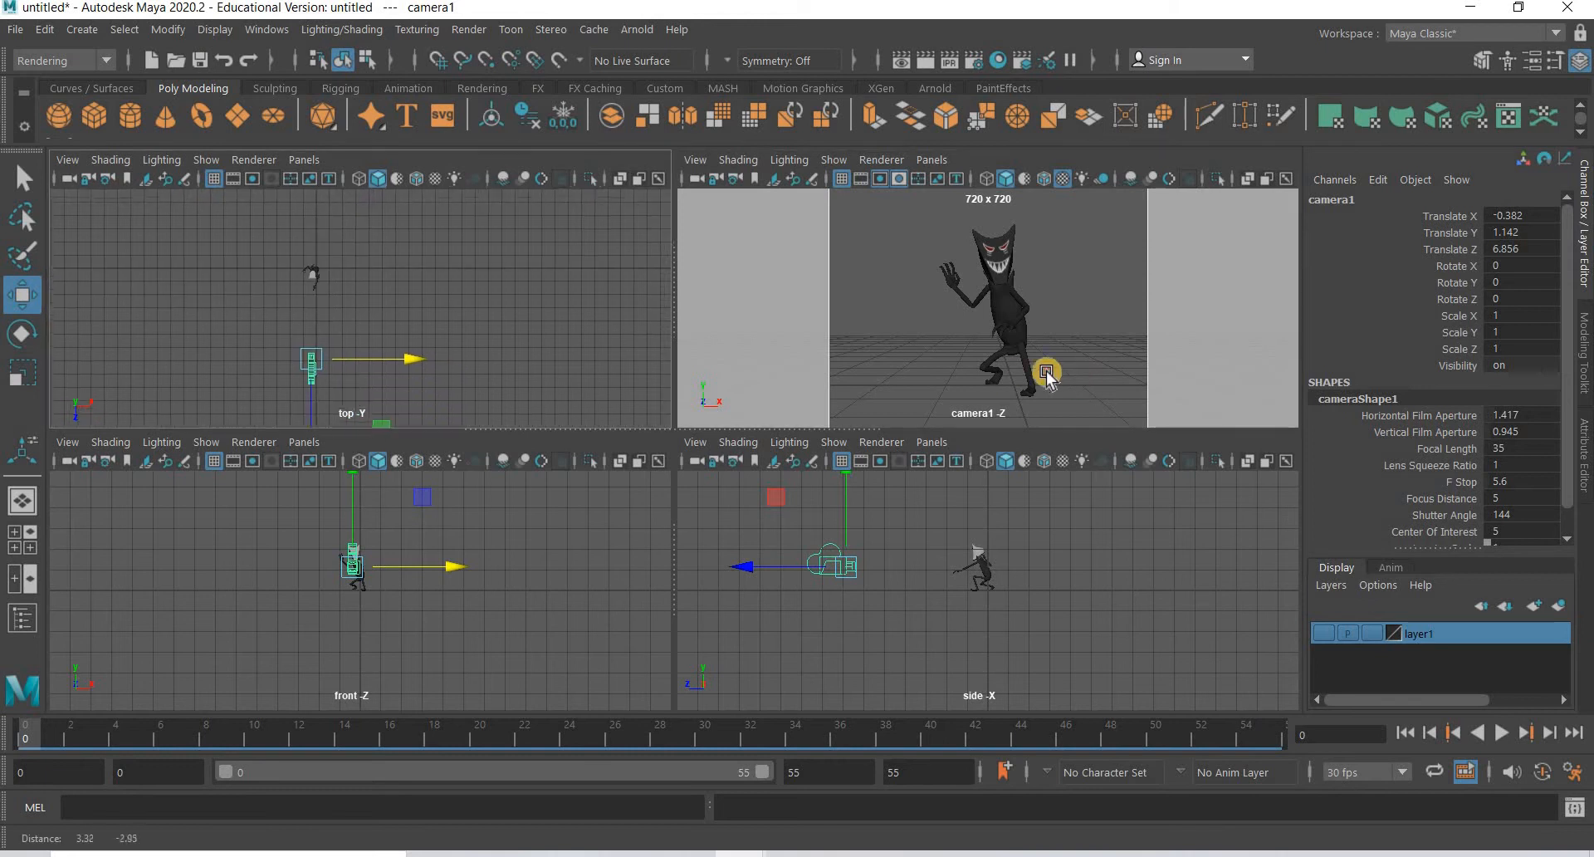
# Step: Orbit camera1 to the character's side, at about 4.25 in X, 1.66 in Y and -0.42 in Z, and play the animation to check the framing
pyautogui.keyDown('alt'); pyautogui.moveTo(1046, 374); pyautogui.dragTo(1000, 334); pyautogui.keyUp('alt')
pyautogui.keyDown('alt'); pyautogui.moveTo(999, 334); pyautogui.dragTo(999, 355, button='right'); pyautogui.keyUp('alt')
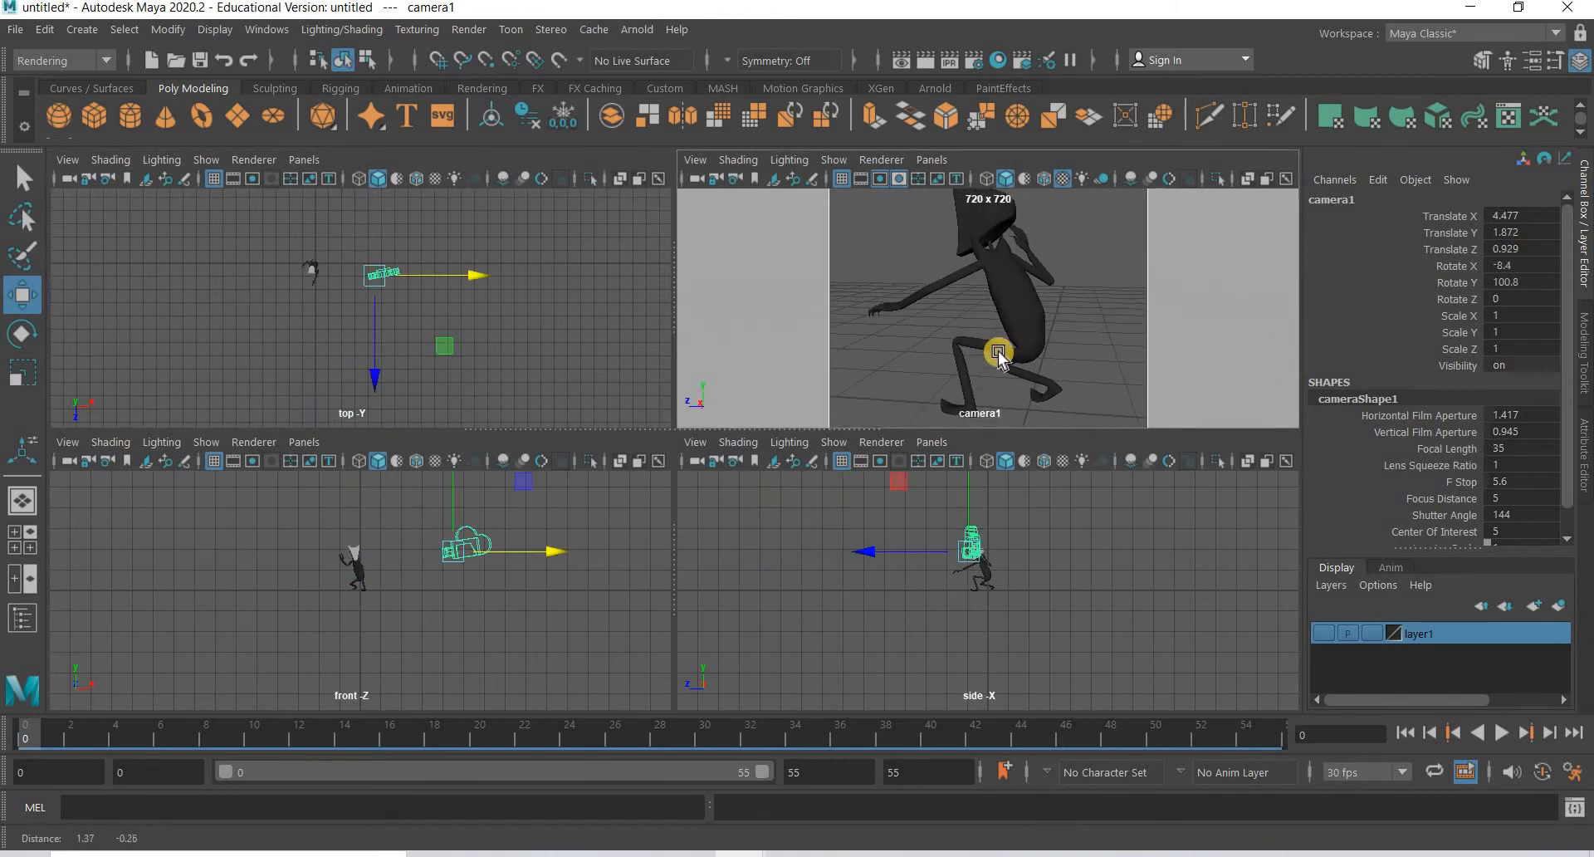
pyautogui.keyDown('alt'); pyautogui.moveTo(998, 353); pyautogui.dragTo(999, 357, button='middle'); pyautogui.keyUp('alt')
pyautogui.click(32, 740)
pyautogui.hotkey('alt', 'v')
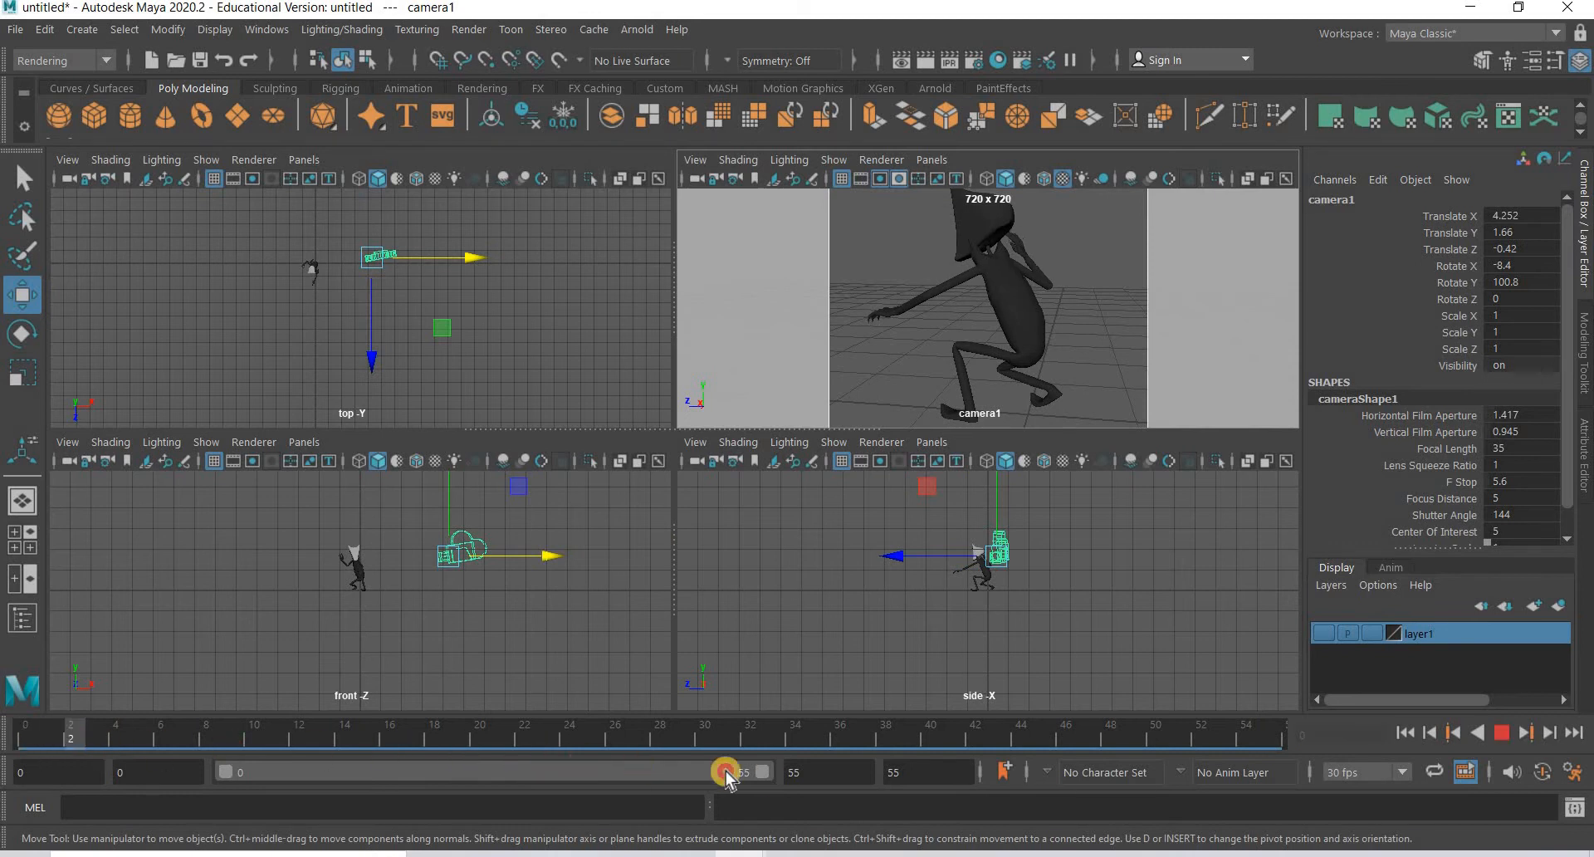
pyautogui.press('Escape')
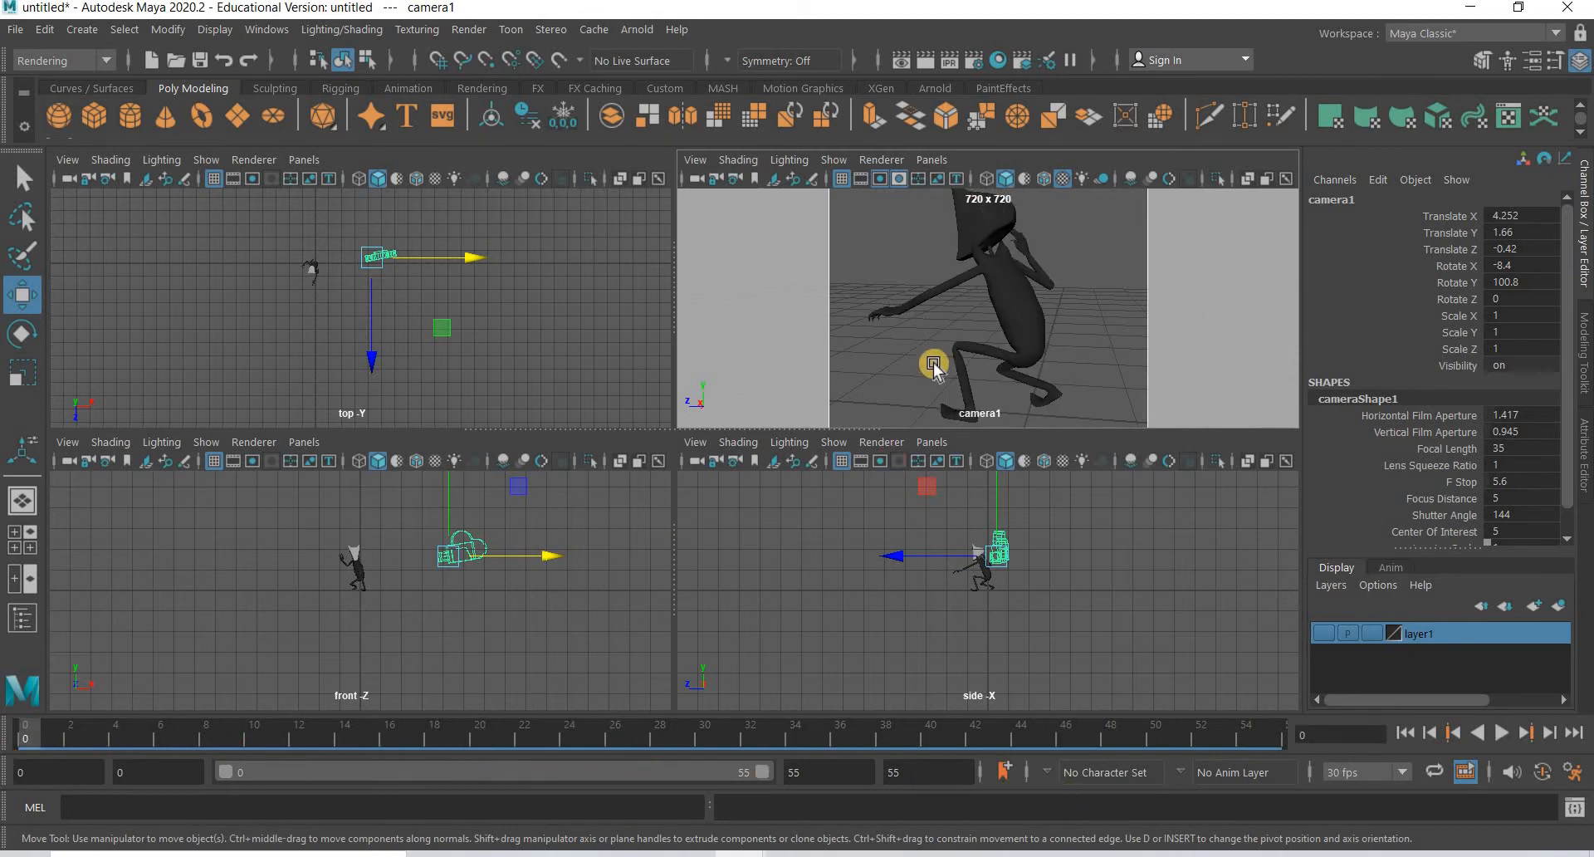
# Step: Pull camera1 back to about 6.73 in X, 2.14 in Y and -0.99 in Z, and play the animation again
pyautogui.scroll(-3, 941, 365)
pyautogui.scroll(1, 942, 365)
pyautogui.keyDown('alt'); pyautogui.moveTo(961, 372); pyautogui.dragTo(960, 372, button='middle'); pyautogui.keyUp('alt')
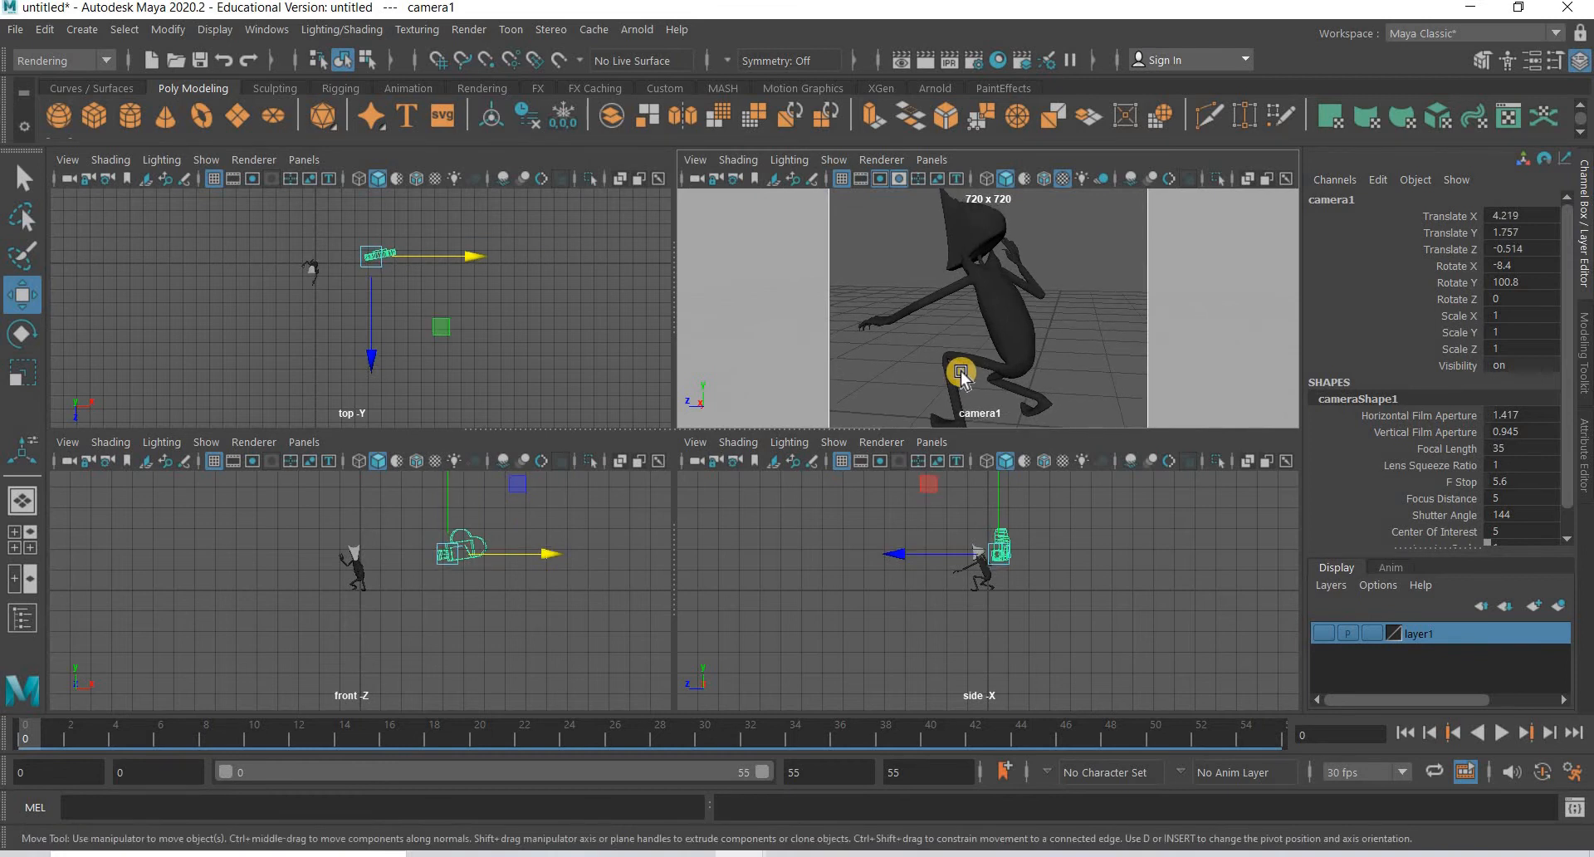
pyautogui.scroll(-2, 960, 372)
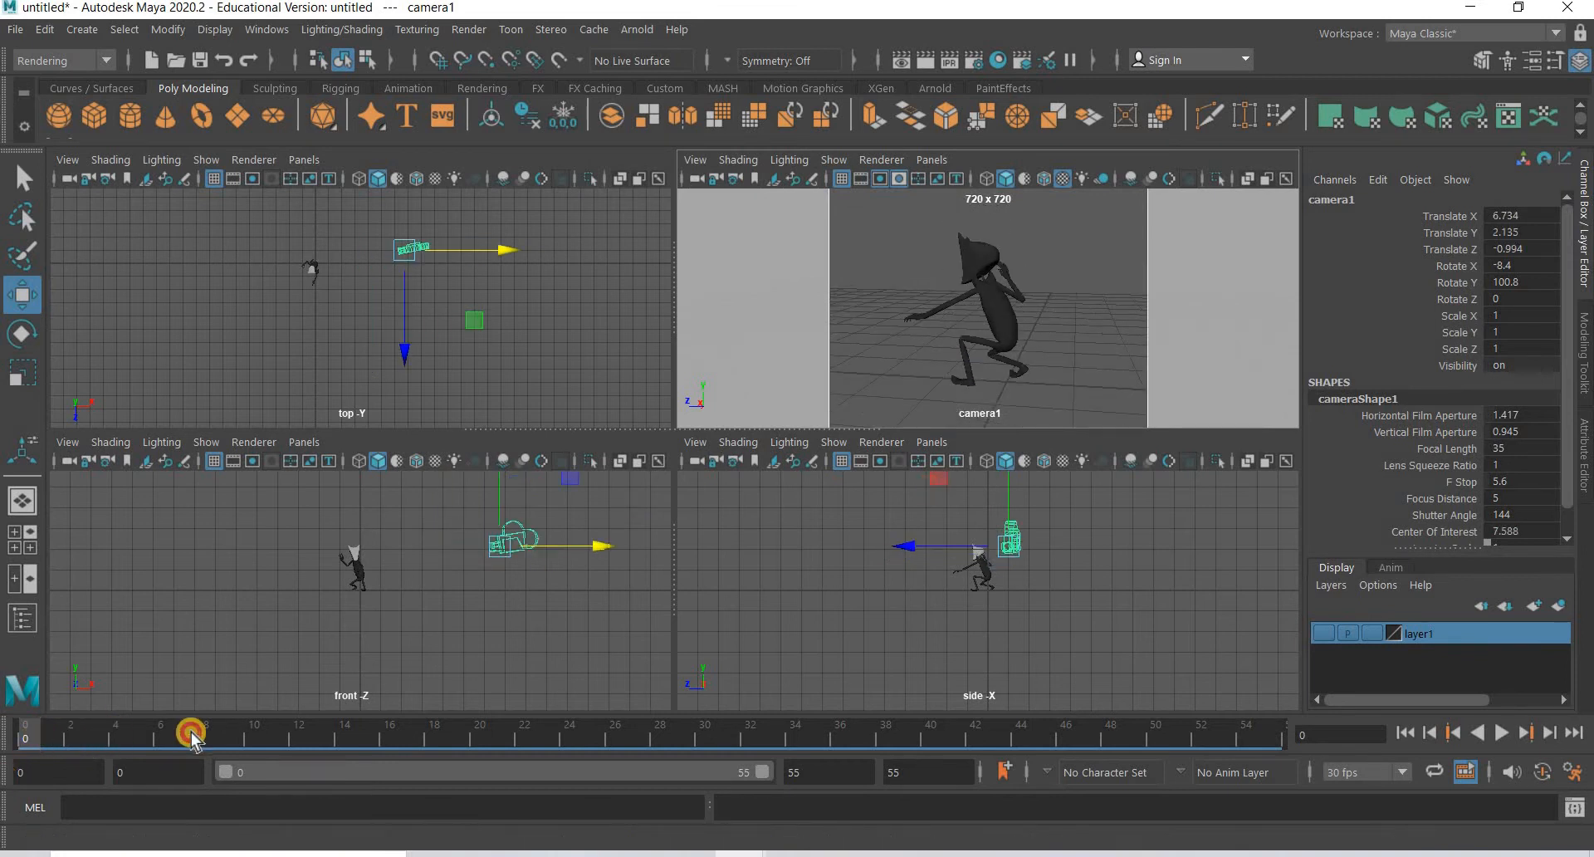
pyautogui.hotkey('alt', 'v')
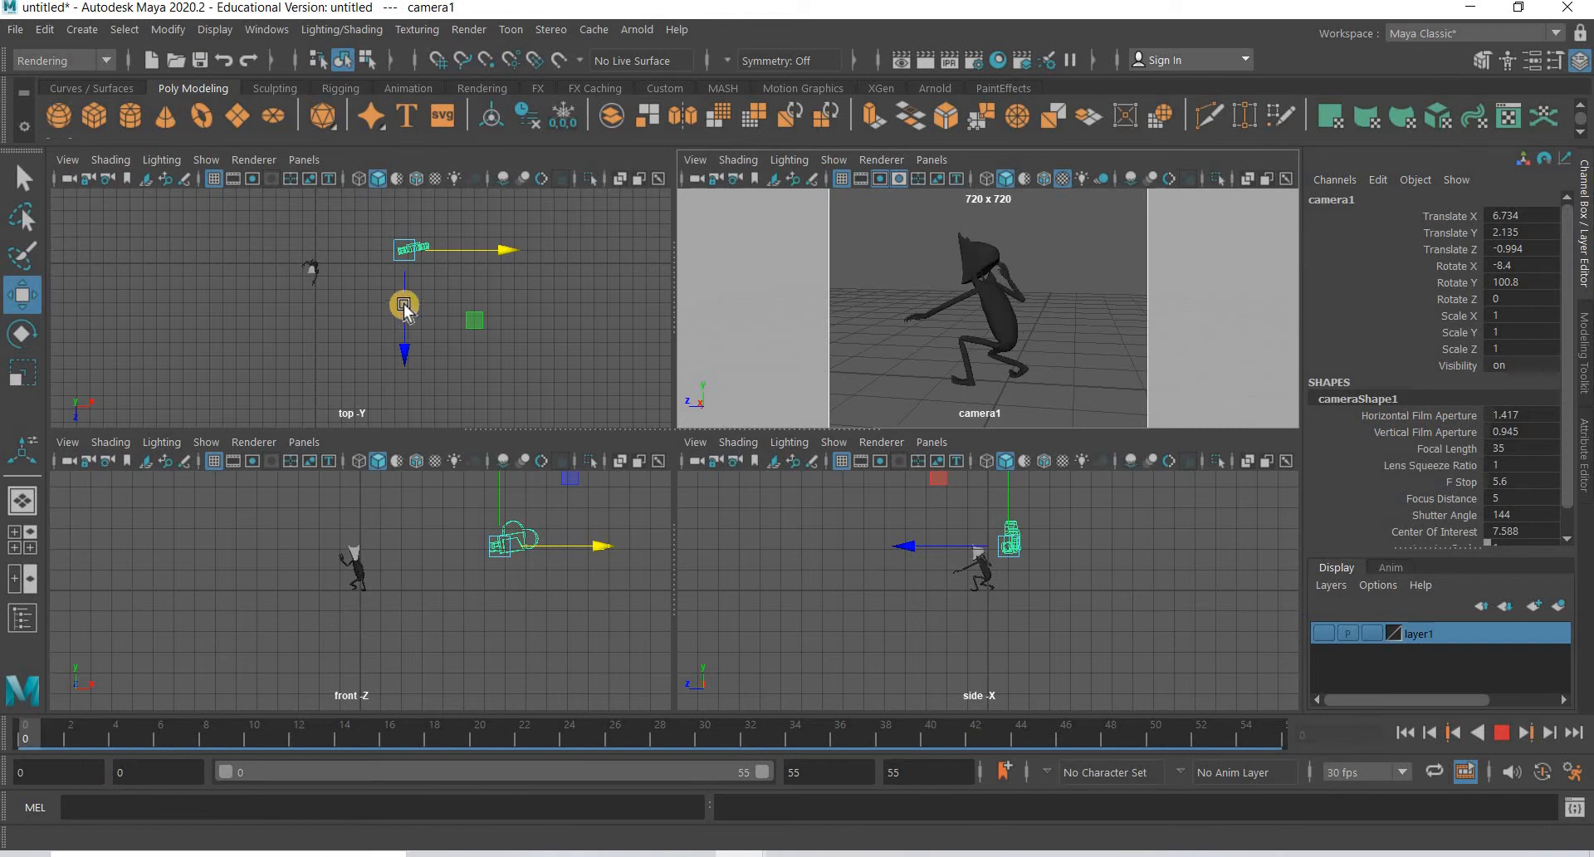
pyautogui.press('Escape')
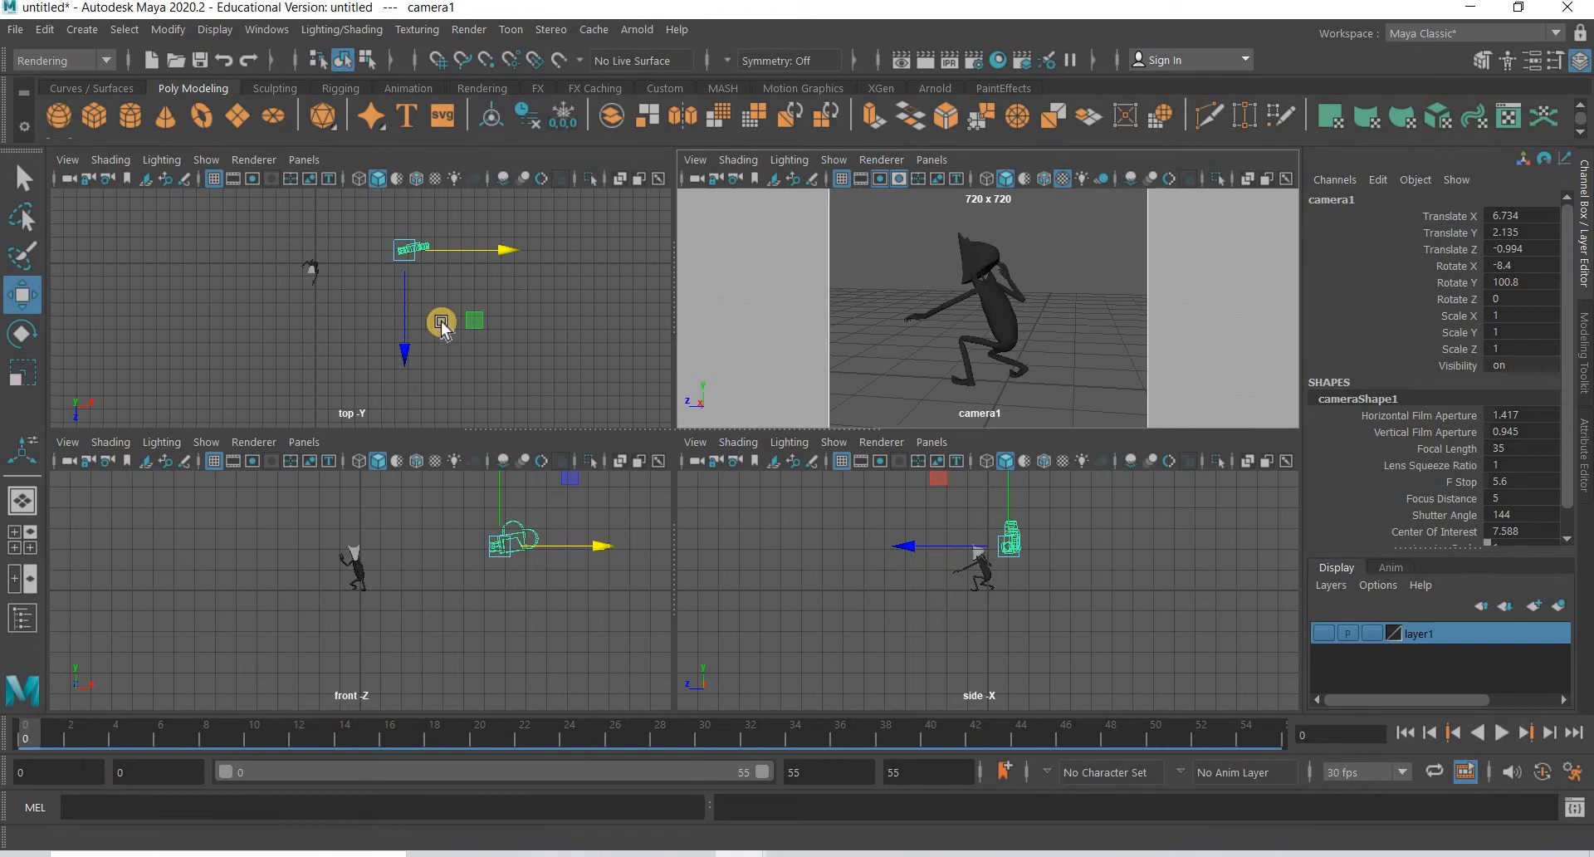
# Step: Move camera1 to about 0.7 in Z and set its Y rotation to 90
pyautogui.moveTo(409, 342); pyautogui.dragTo(410, 365)
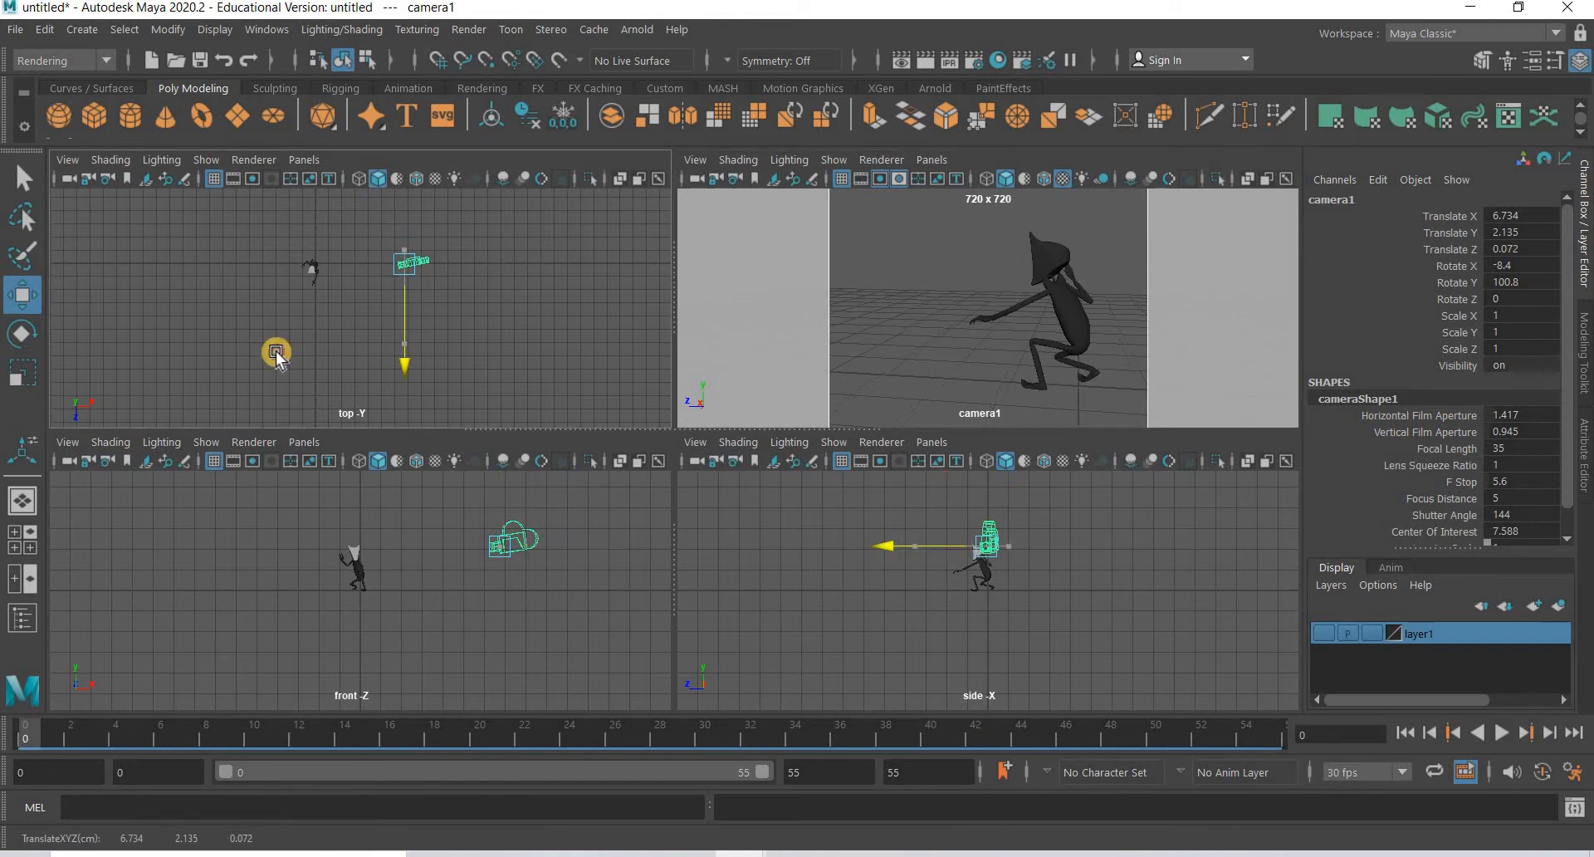
pyautogui.click(23, 335)
pyautogui.moveTo(485, 327); pyautogui.dragTo(1540, 275)
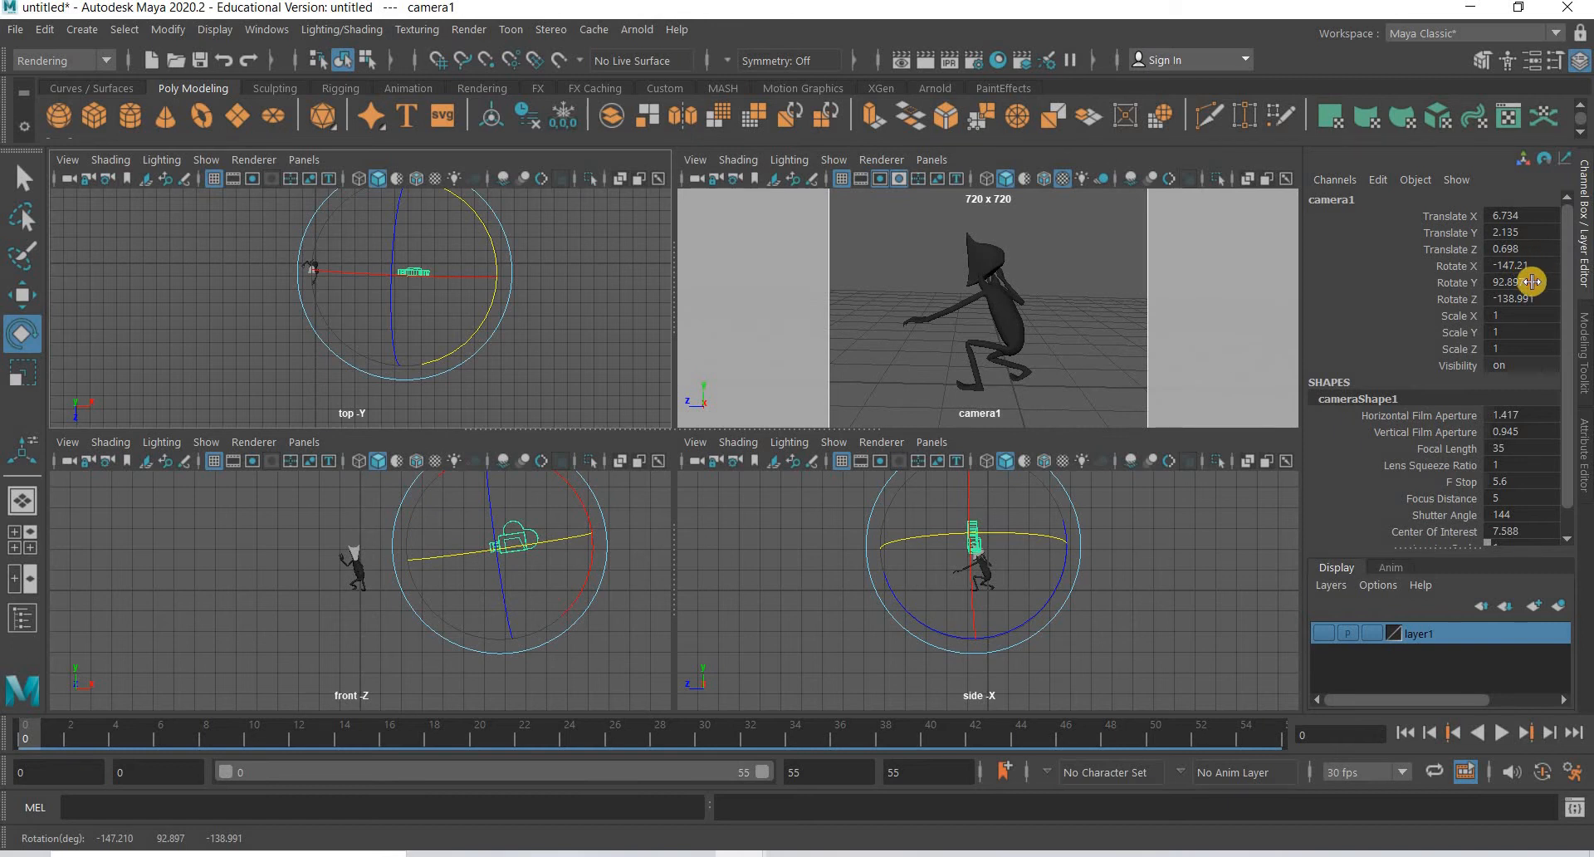
pyautogui.write('90')
pyautogui.press('Return')
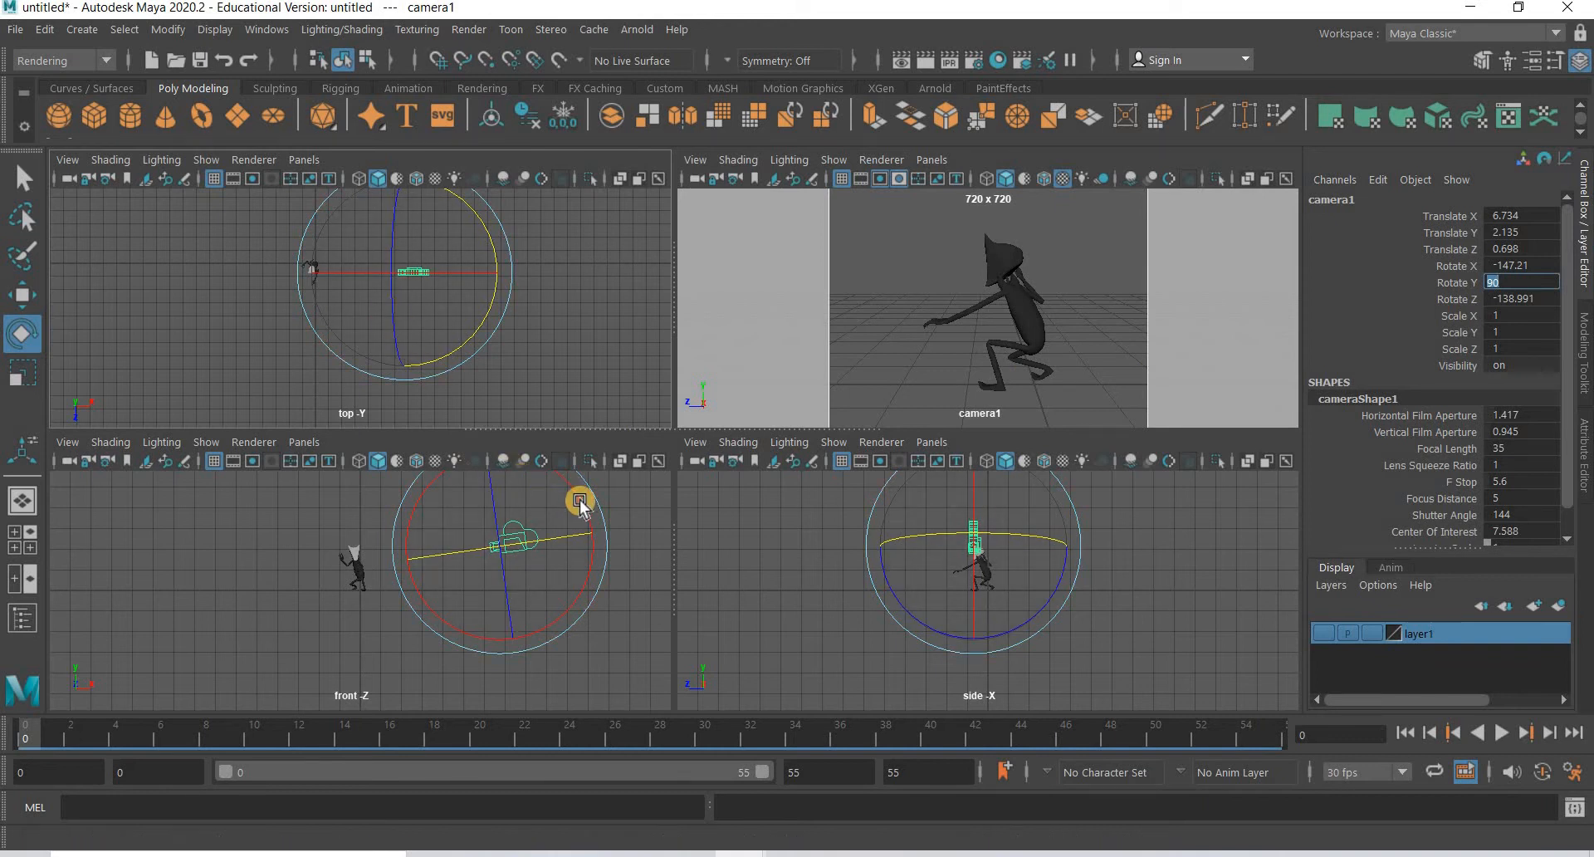
# Step: Level camera1 by rotating it upright in the front view and setting its X rotation to 0
pyautogui.moveTo(577, 498); pyautogui.dragTo(631, 492)
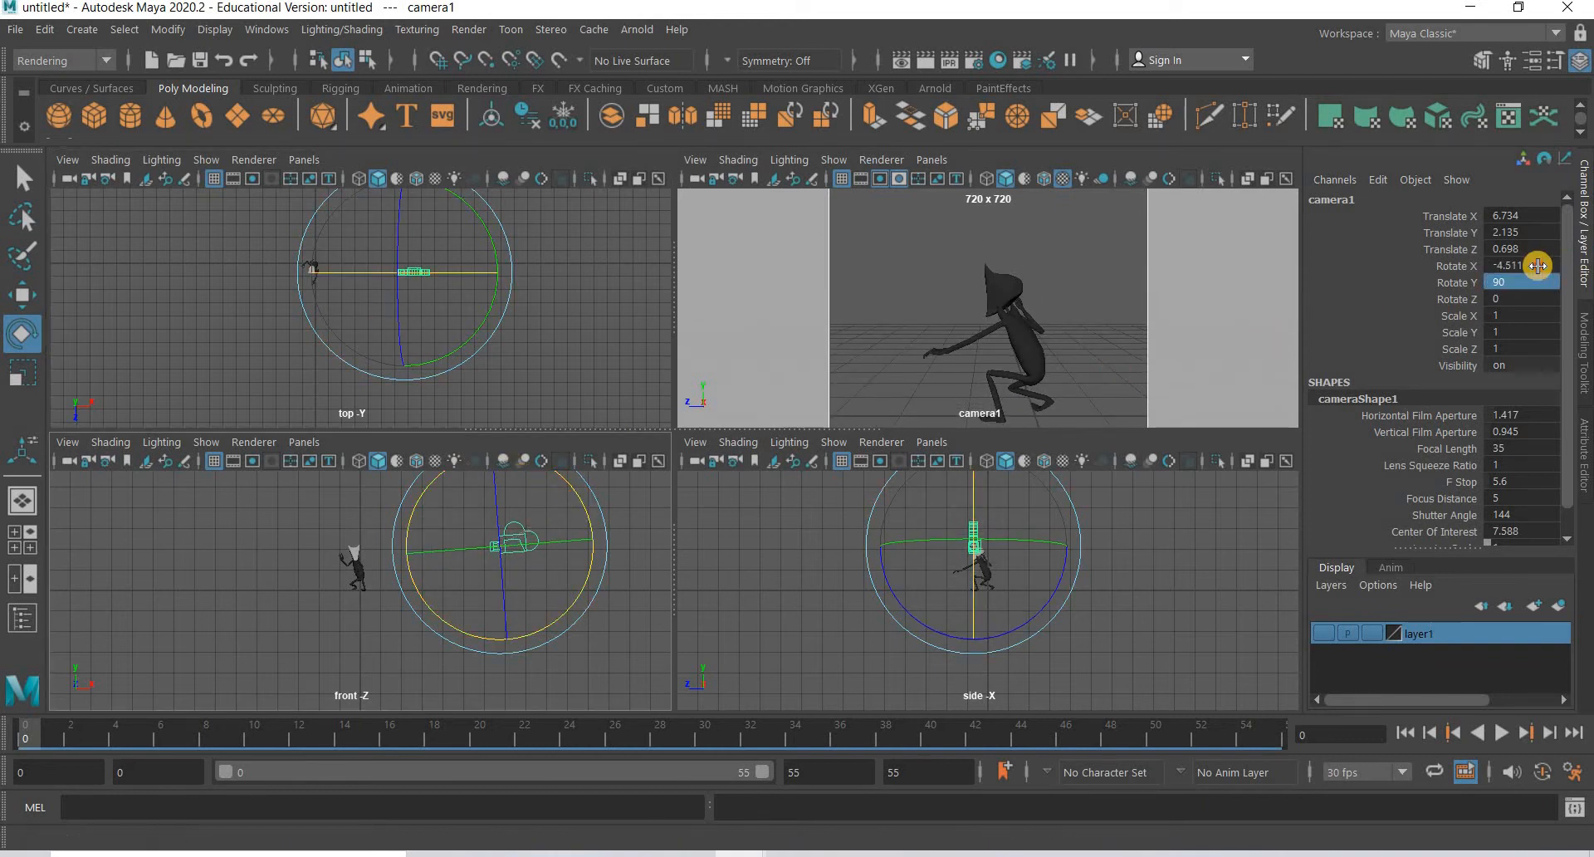
pyautogui.doubleClick(1485, 266)
pyautogui.write('0')
pyautogui.press('Return')
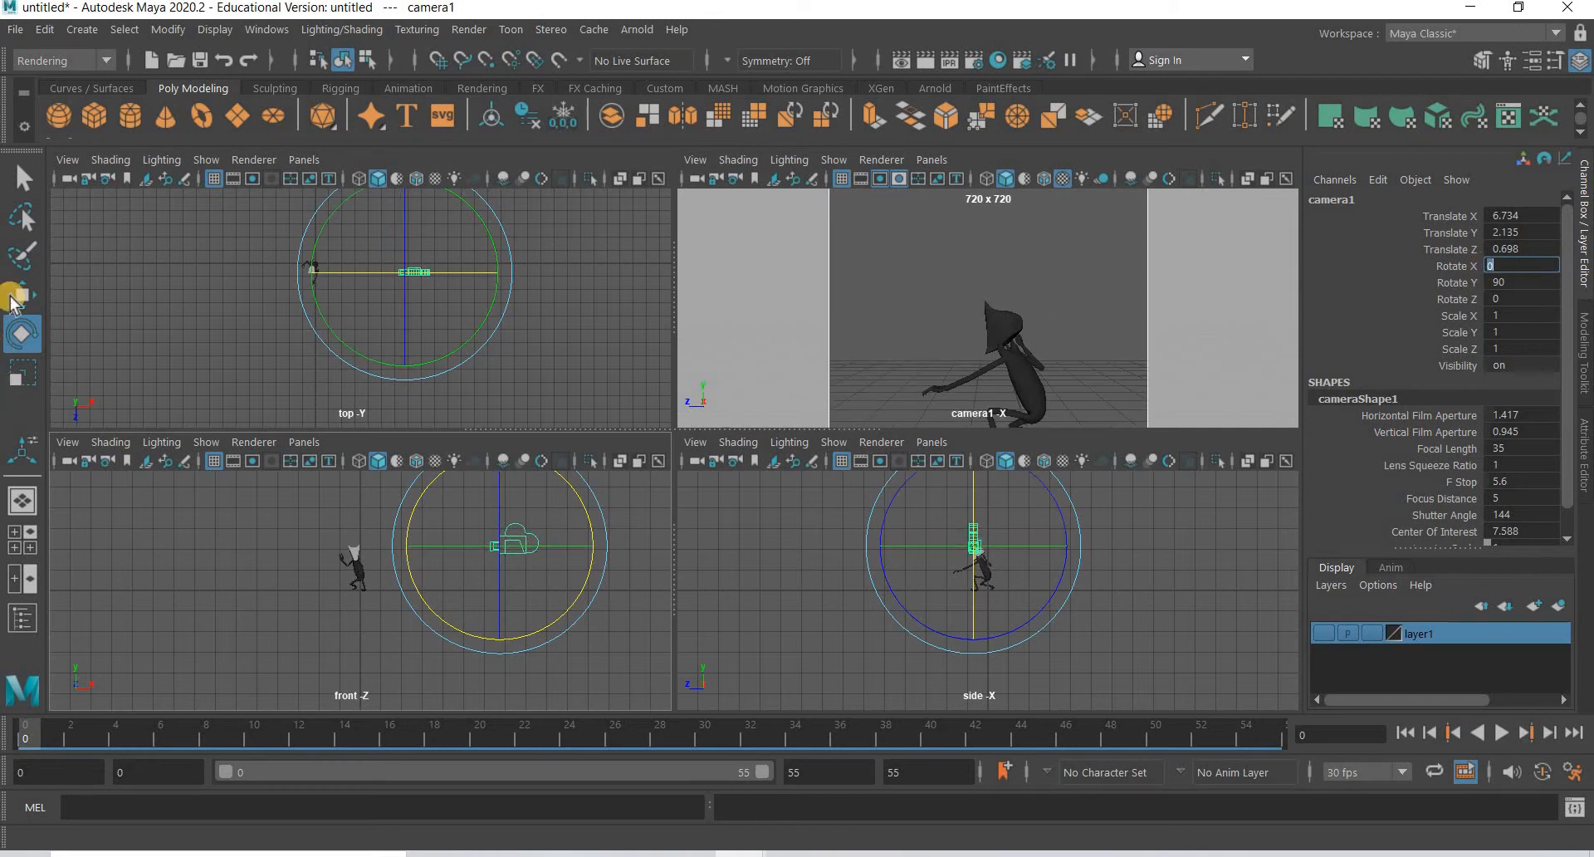
# Step: Move camera1 closer to the character and lower, to about 4.6 in X and 1.05 in Y
pyautogui.press('w')
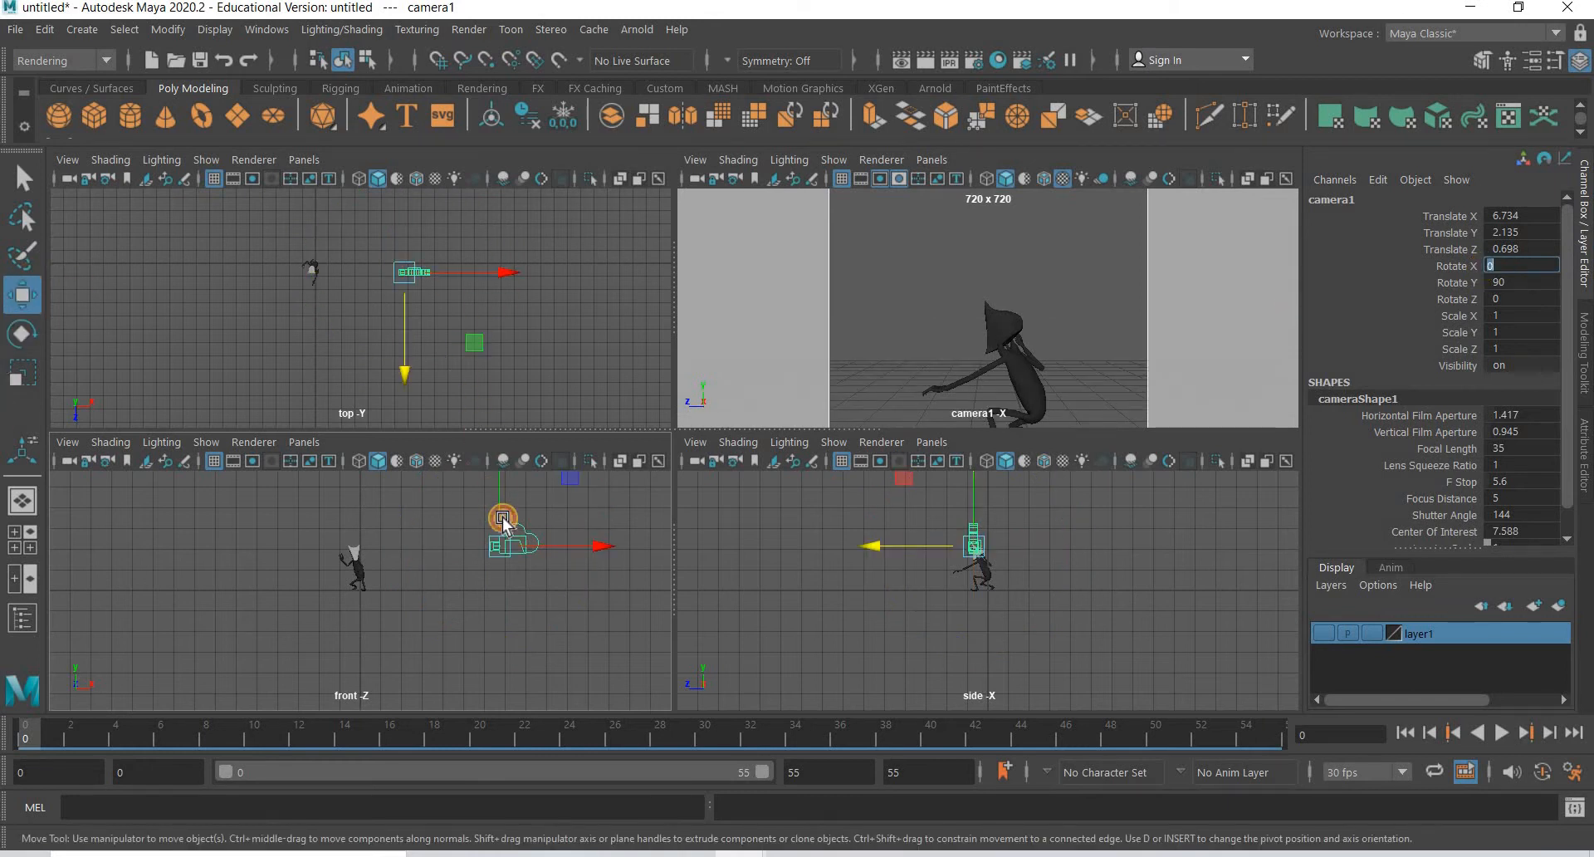
pyautogui.moveTo(503, 521); pyautogui.dragTo(486, 283)
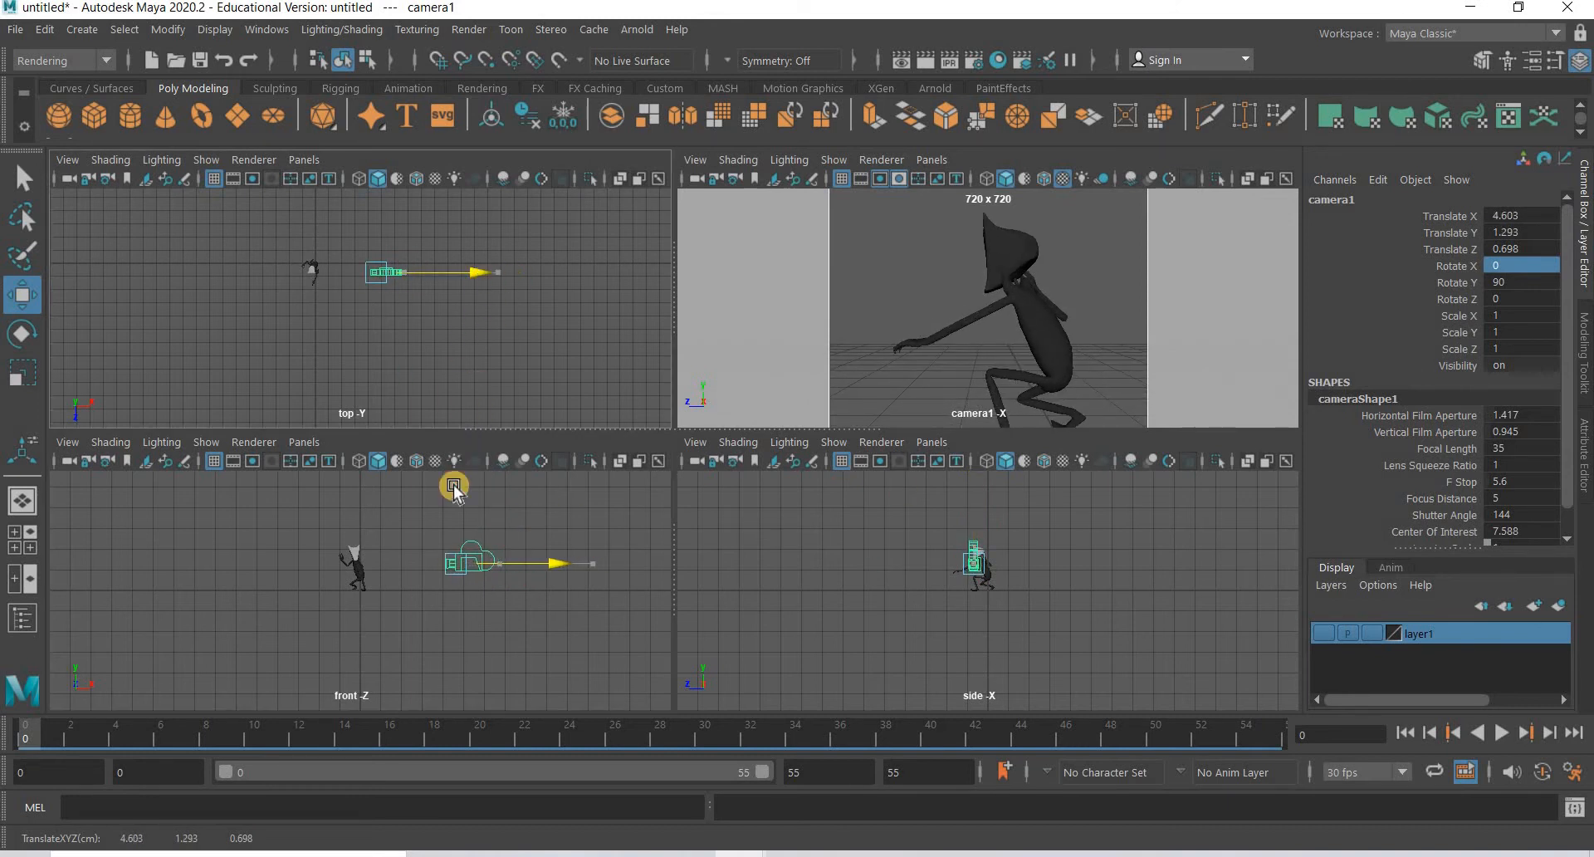
pyautogui.moveTo(455, 505); pyautogui.dragTo(455, 511)
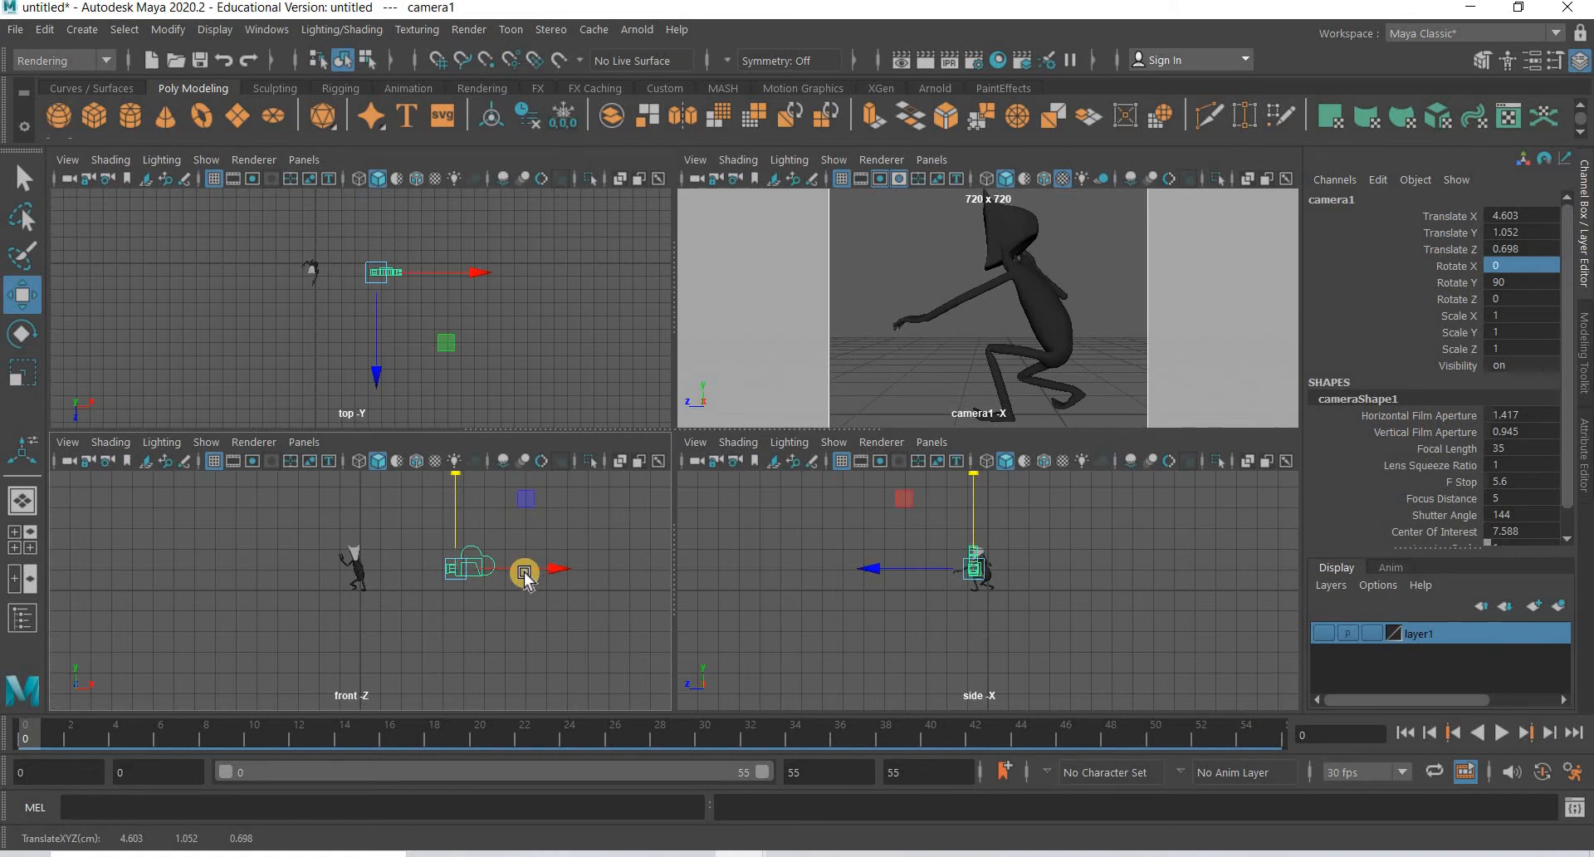
# Step: Maximize the camera1 view, scrub and play the animation, and move the camera to about 0.27 in Z to center the character
pyautogui.moveTo(15, 733); pyautogui.dragTo(58, 716)
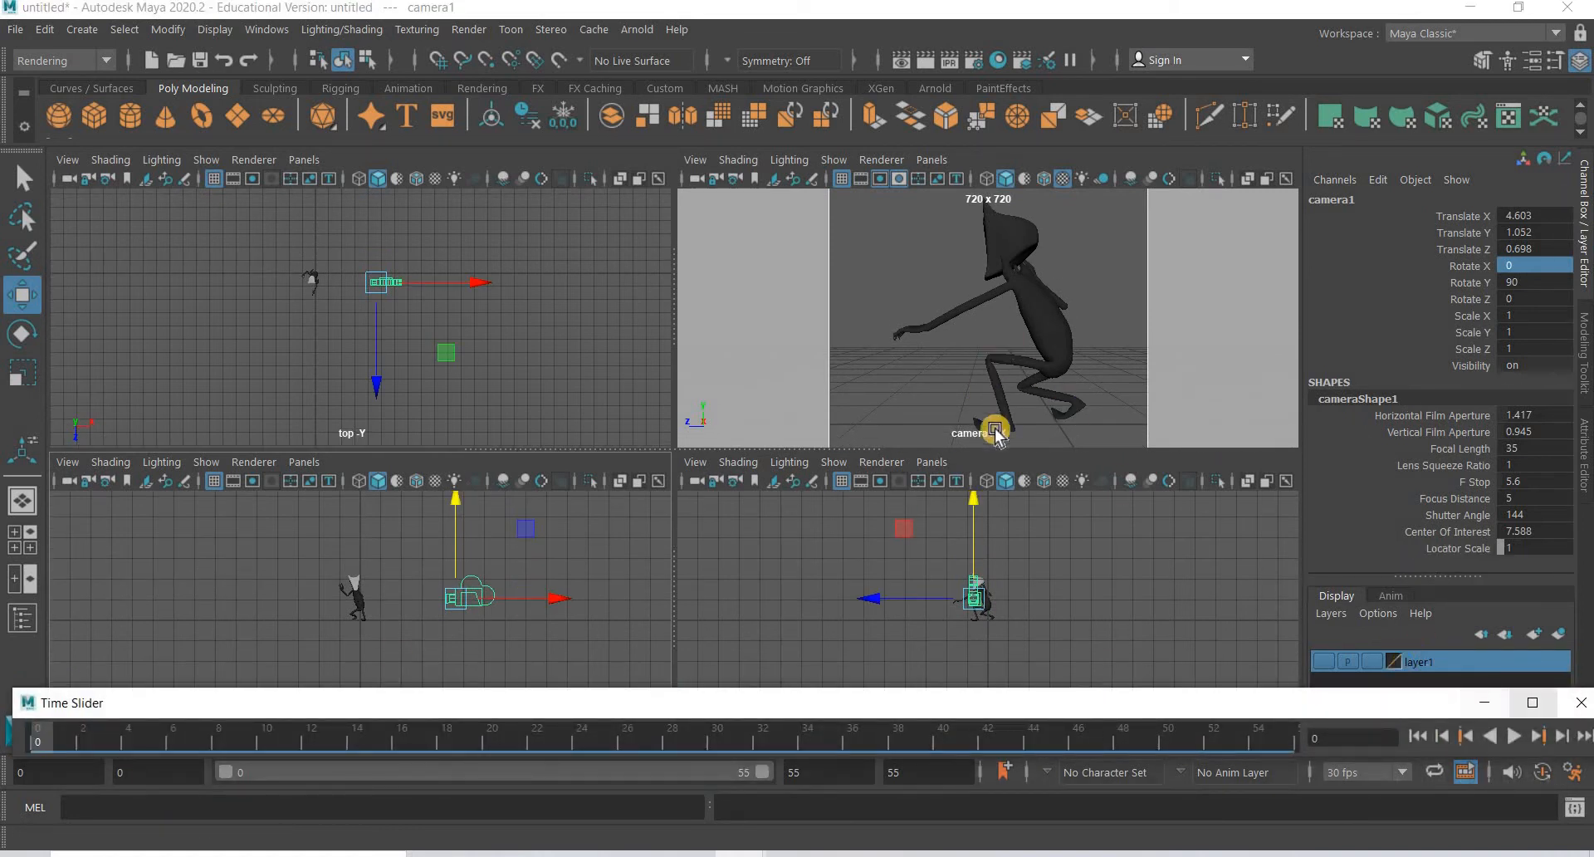
pyautogui.press('space')
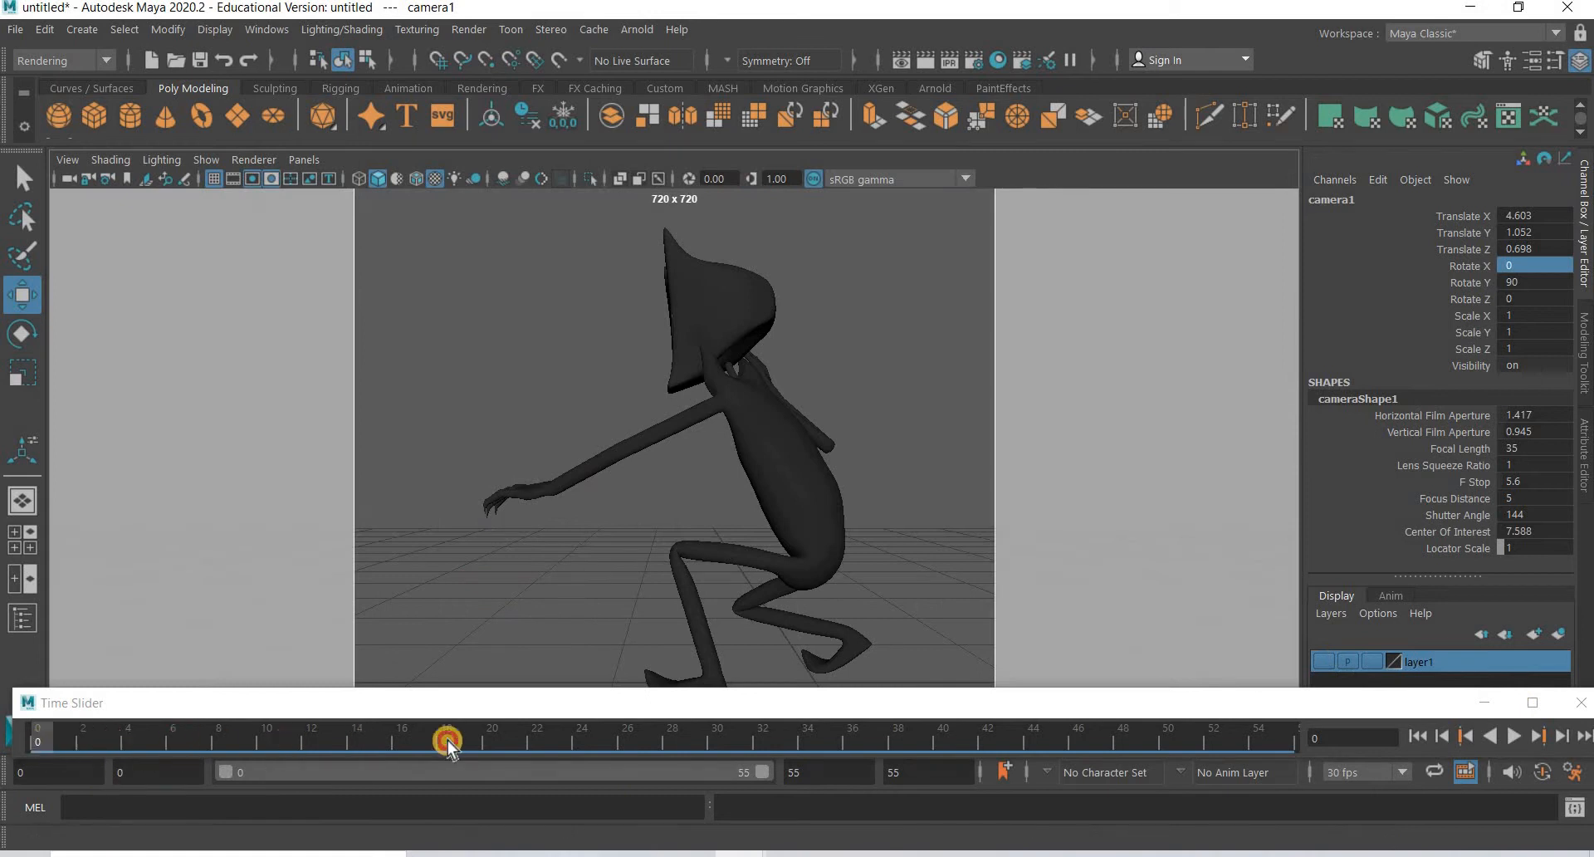
pyautogui.moveTo(446, 741); pyautogui.dragTo(940, 747)
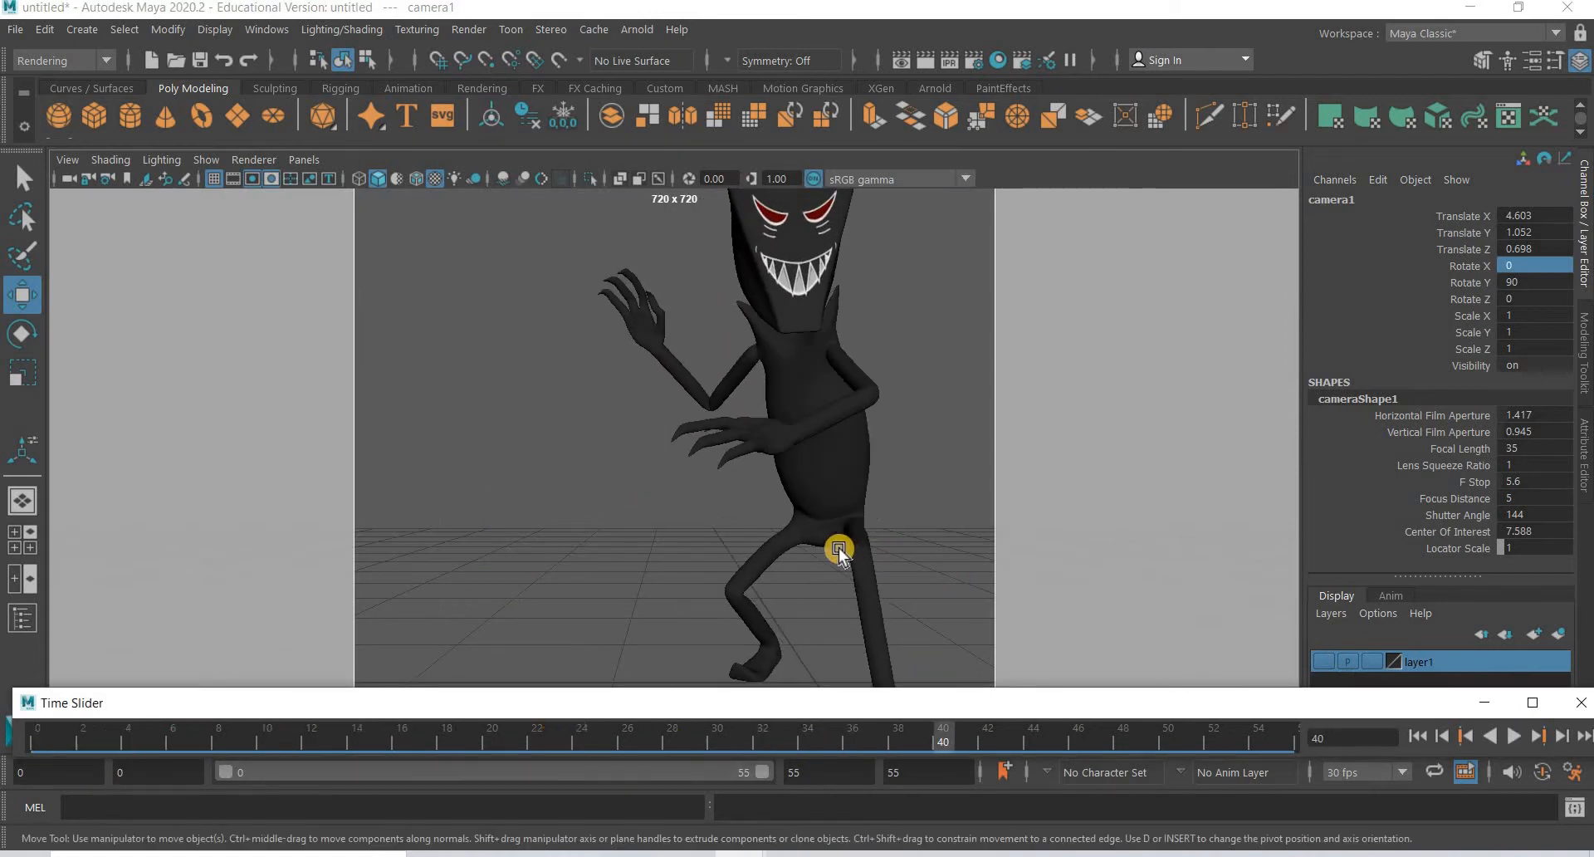
pyautogui.moveTo(90, 744); pyautogui.dragTo(157, 736)
pyautogui.hotkey('alt', 'v')
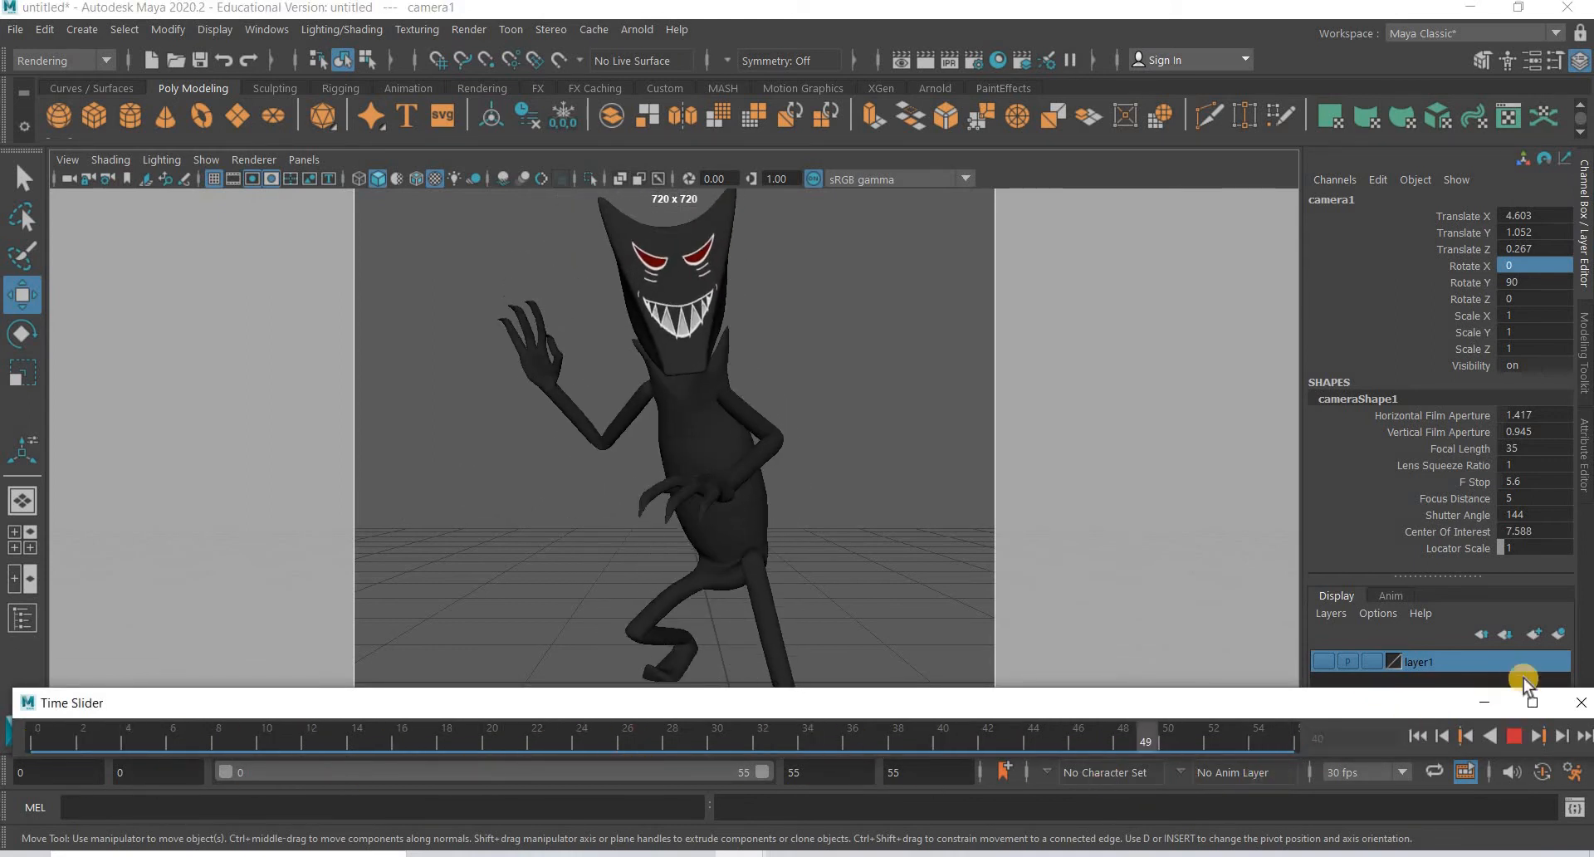
pyautogui.click(1514, 736)
# Step: Dock the floating Time Slider back beneath the viewport and reduce its height to a single row
pyautogui.moveTo(151, 767); pyautogui.dragTo(15, 763)
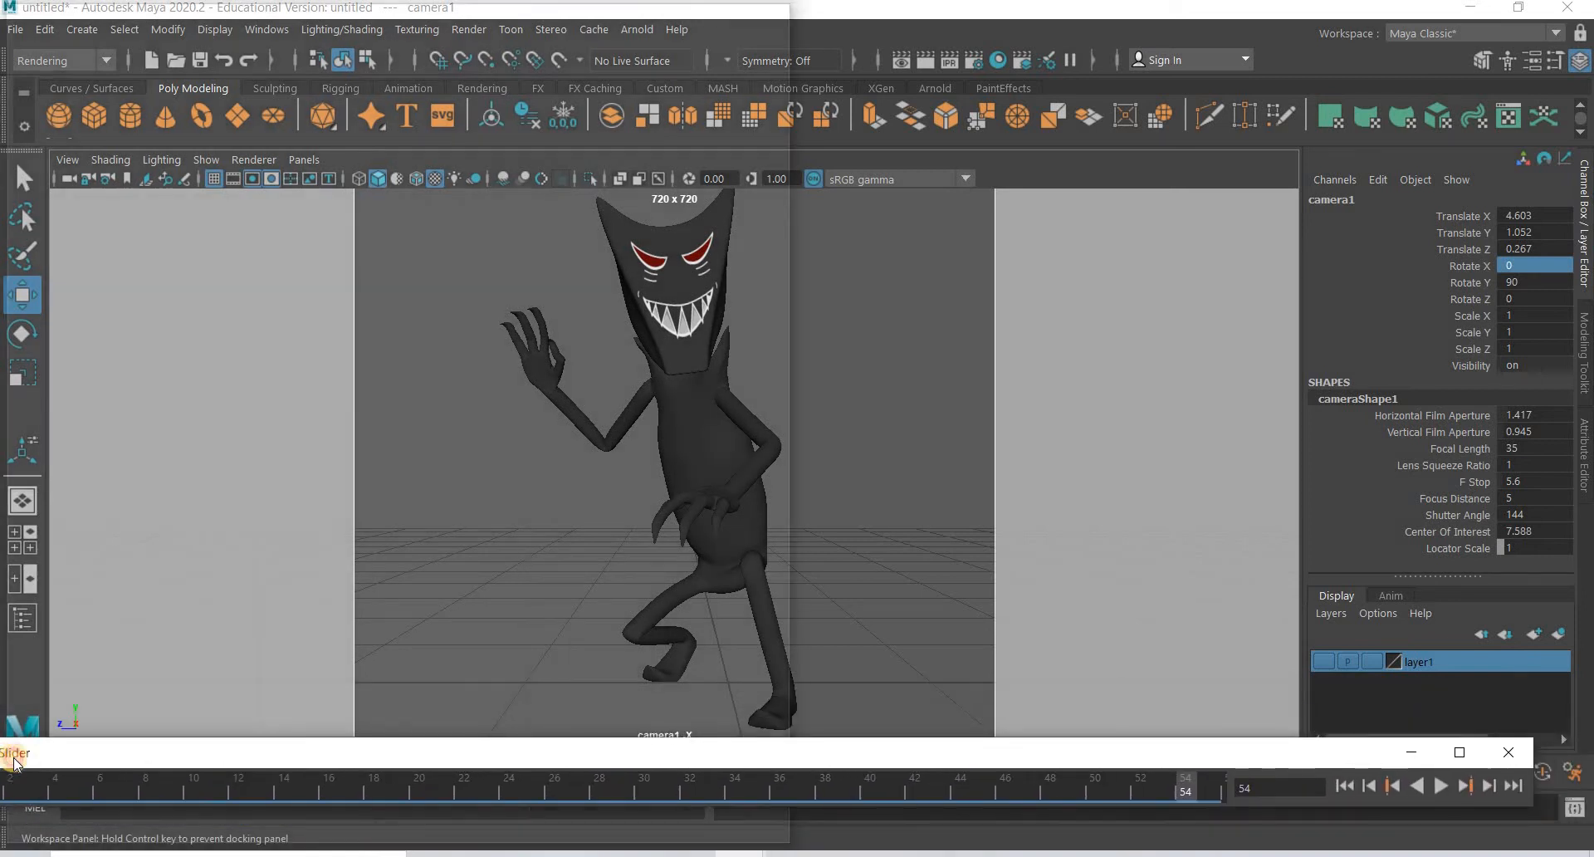
pyautogui.moveTo(141, 764)
pyautogui.mouseDown()
pyautogui.moveTo(185, 752)
pyautogui.moveTo(139, 751)
pyautogui.mouseUp()
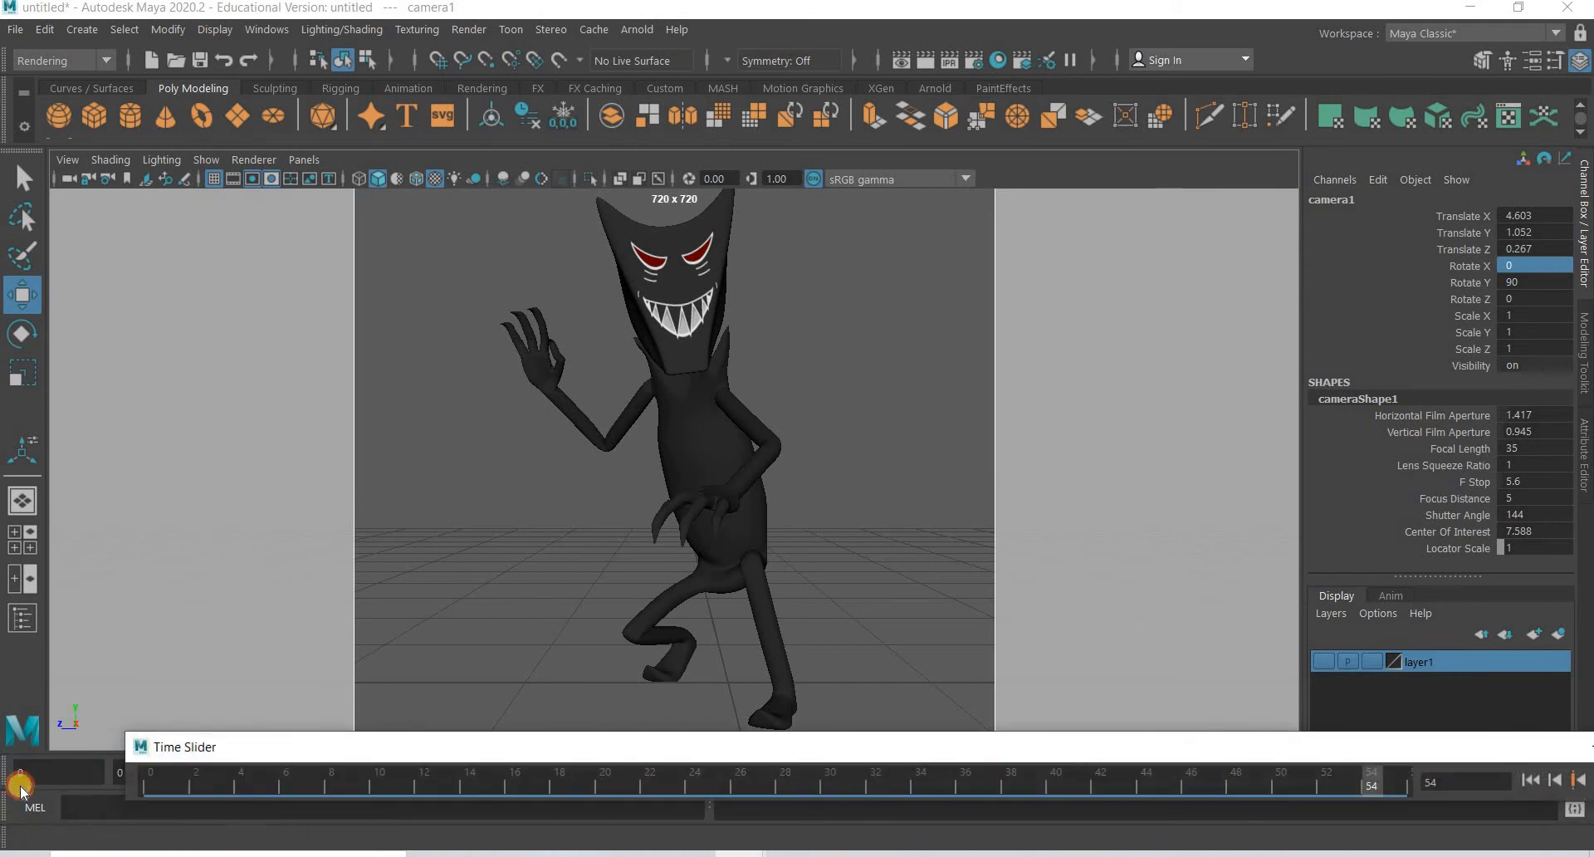
pyautogui.click(140, 747)
pyautogui.click(221, 747)
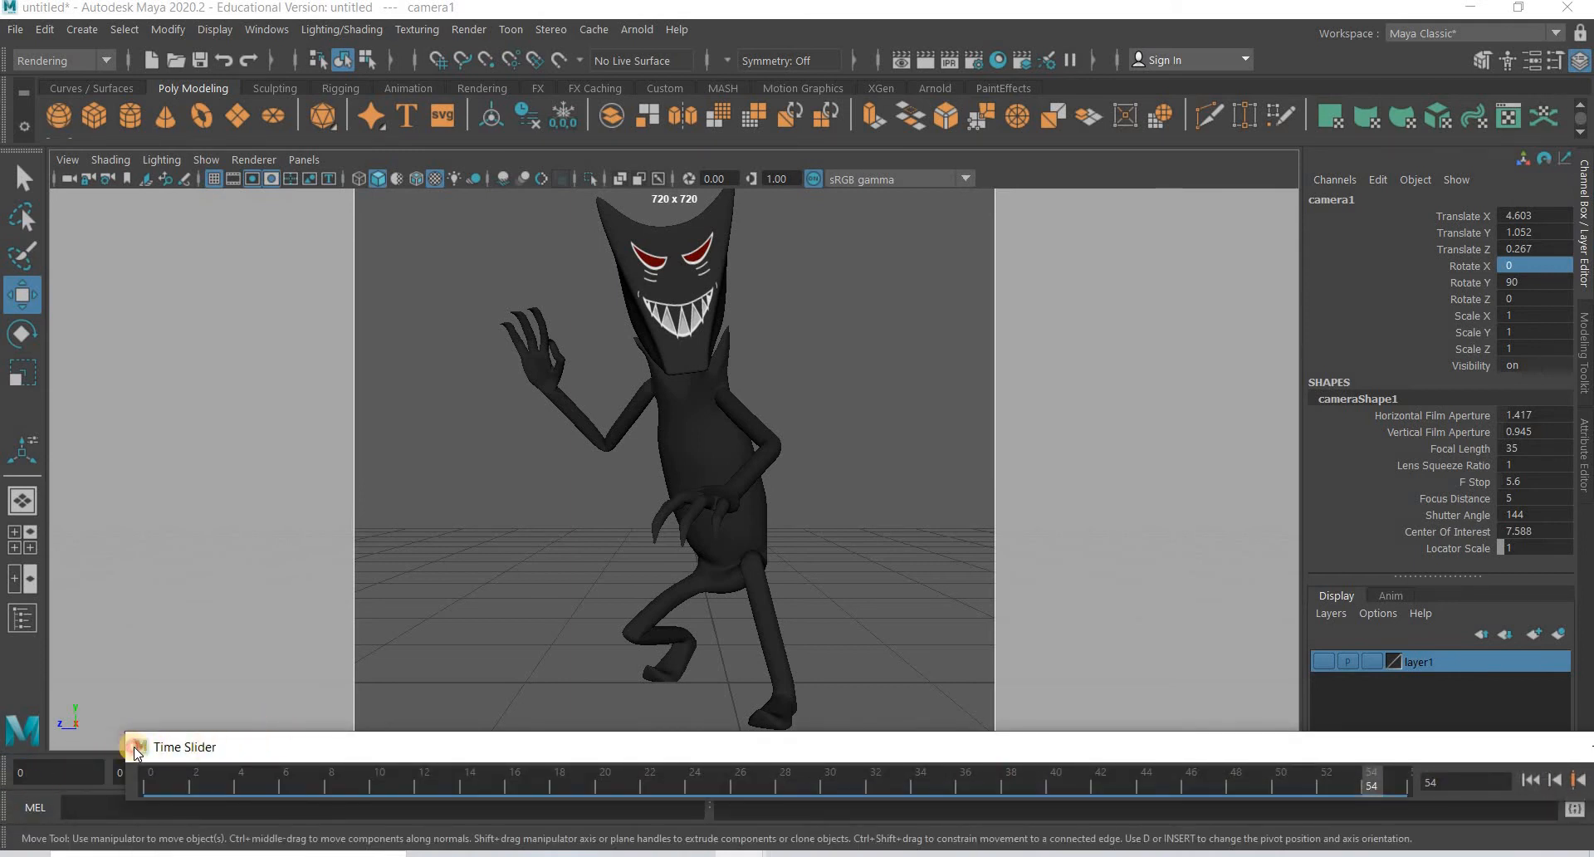
pyautogui.hotkey('alt', 'space')
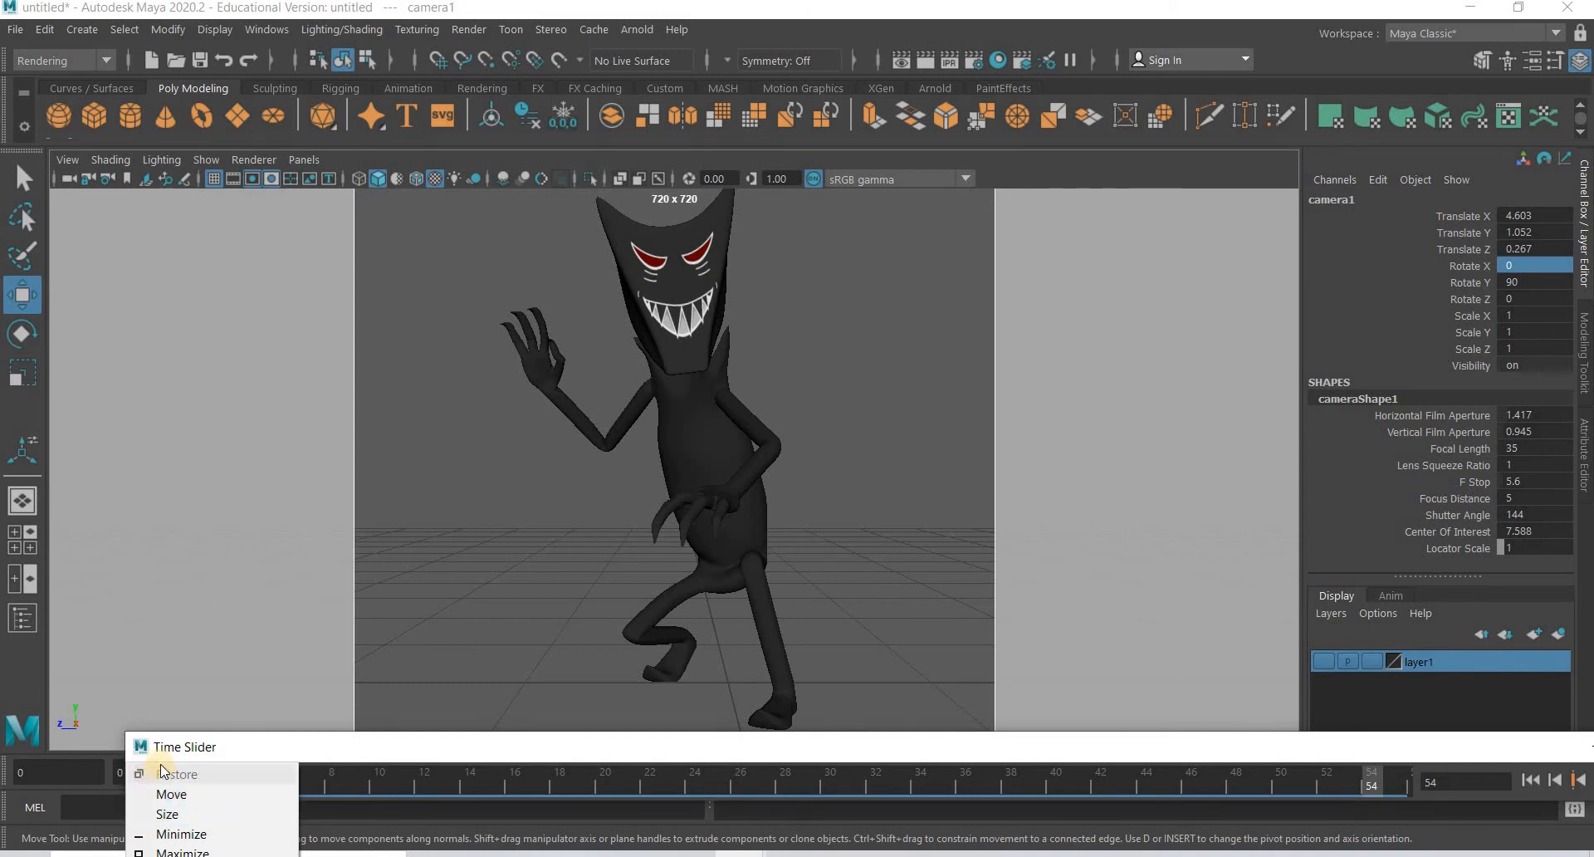
pyautogui.click(21, 785)
pyautogui.hotkey('alt', 'space')
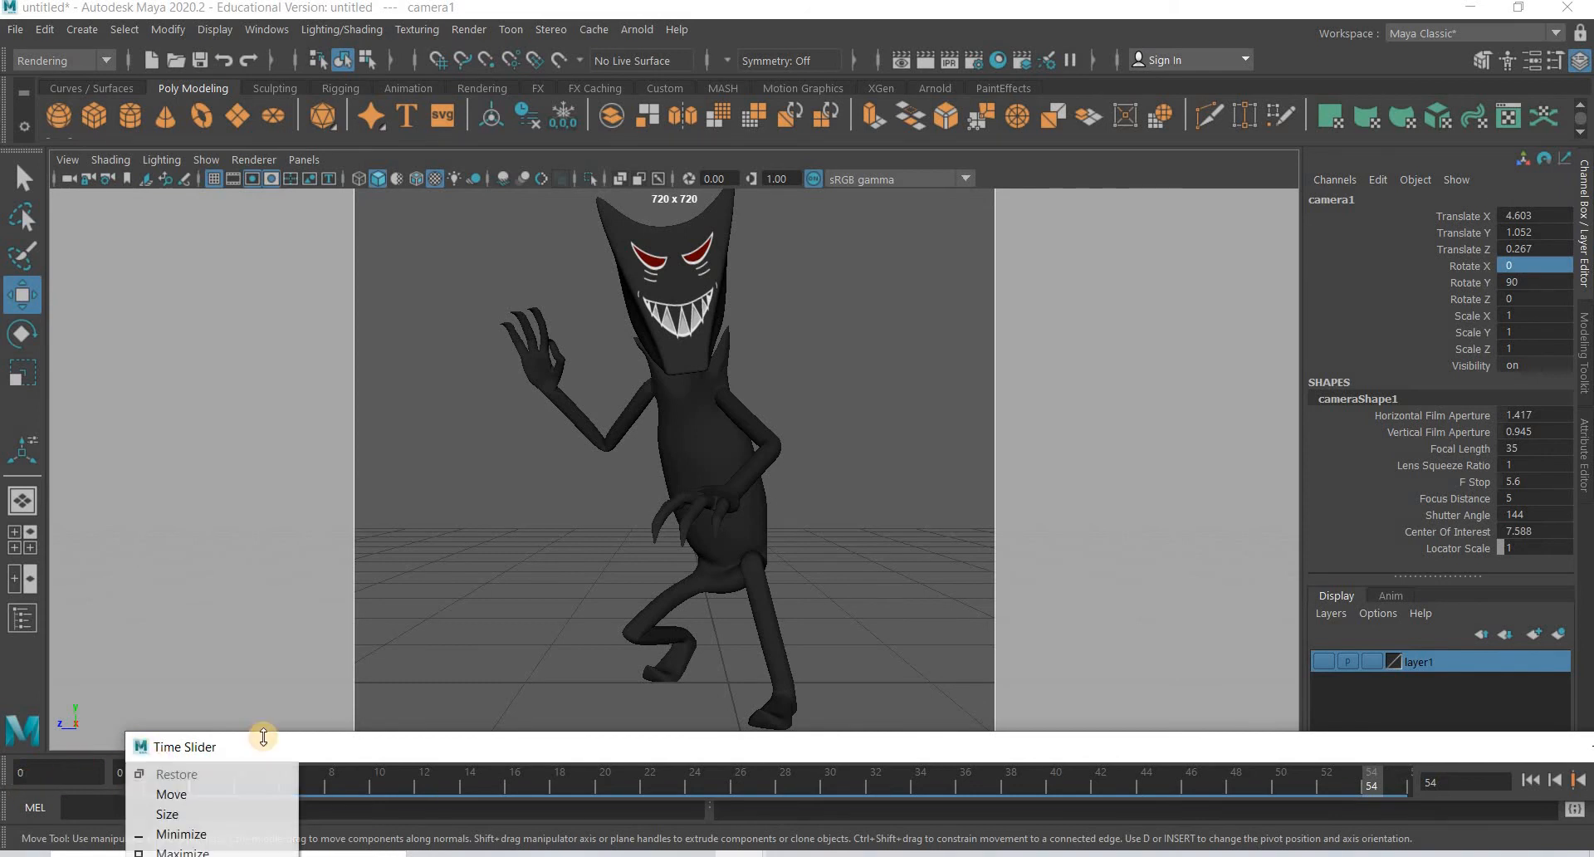
pyautogui.click(187, 759)
pyautogui.moveTo(189, 761); pyautogui.dragTo(228, 652)
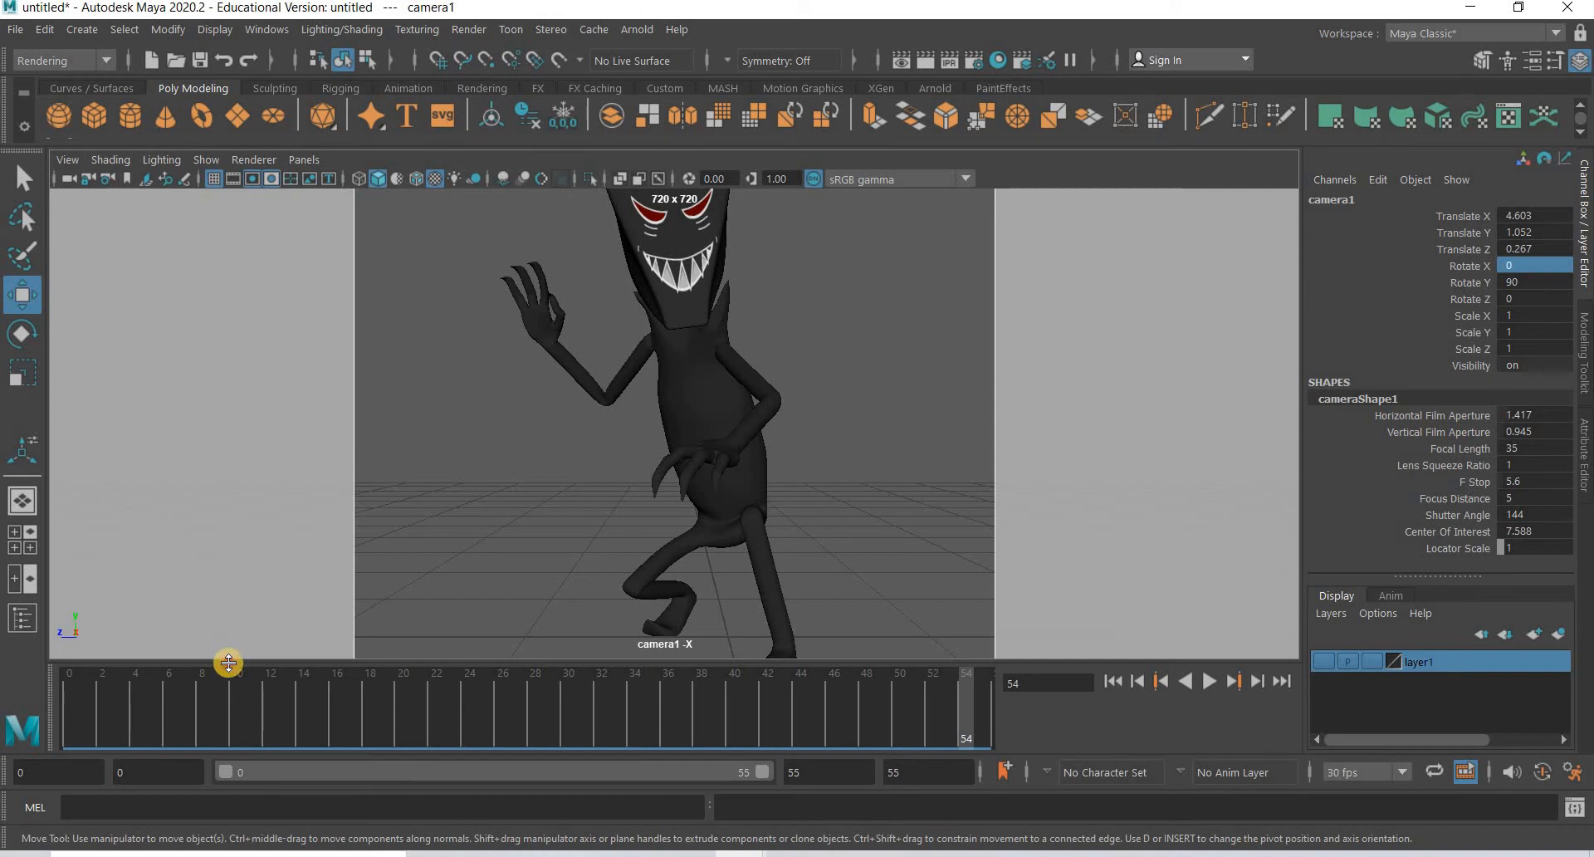
pyautogui.moveTo(229, 709); pyautogui.dragTo(43, 730)
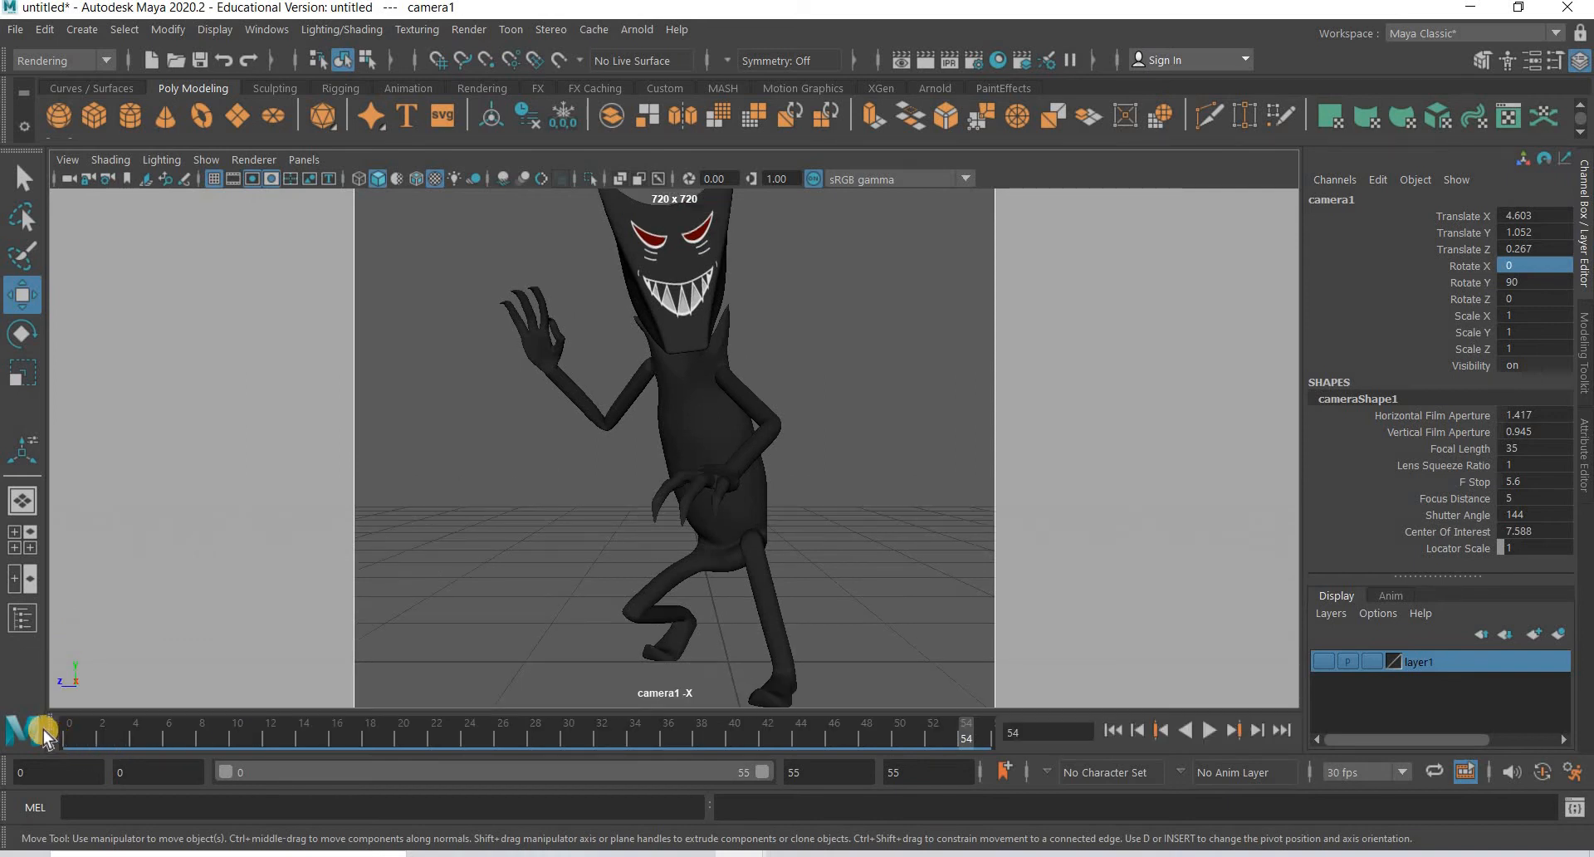
# Step: Check camera1's framing by running the animation through to frame 55, and return to the four-view layout
pyautogui.hotkey('alt', 'v')
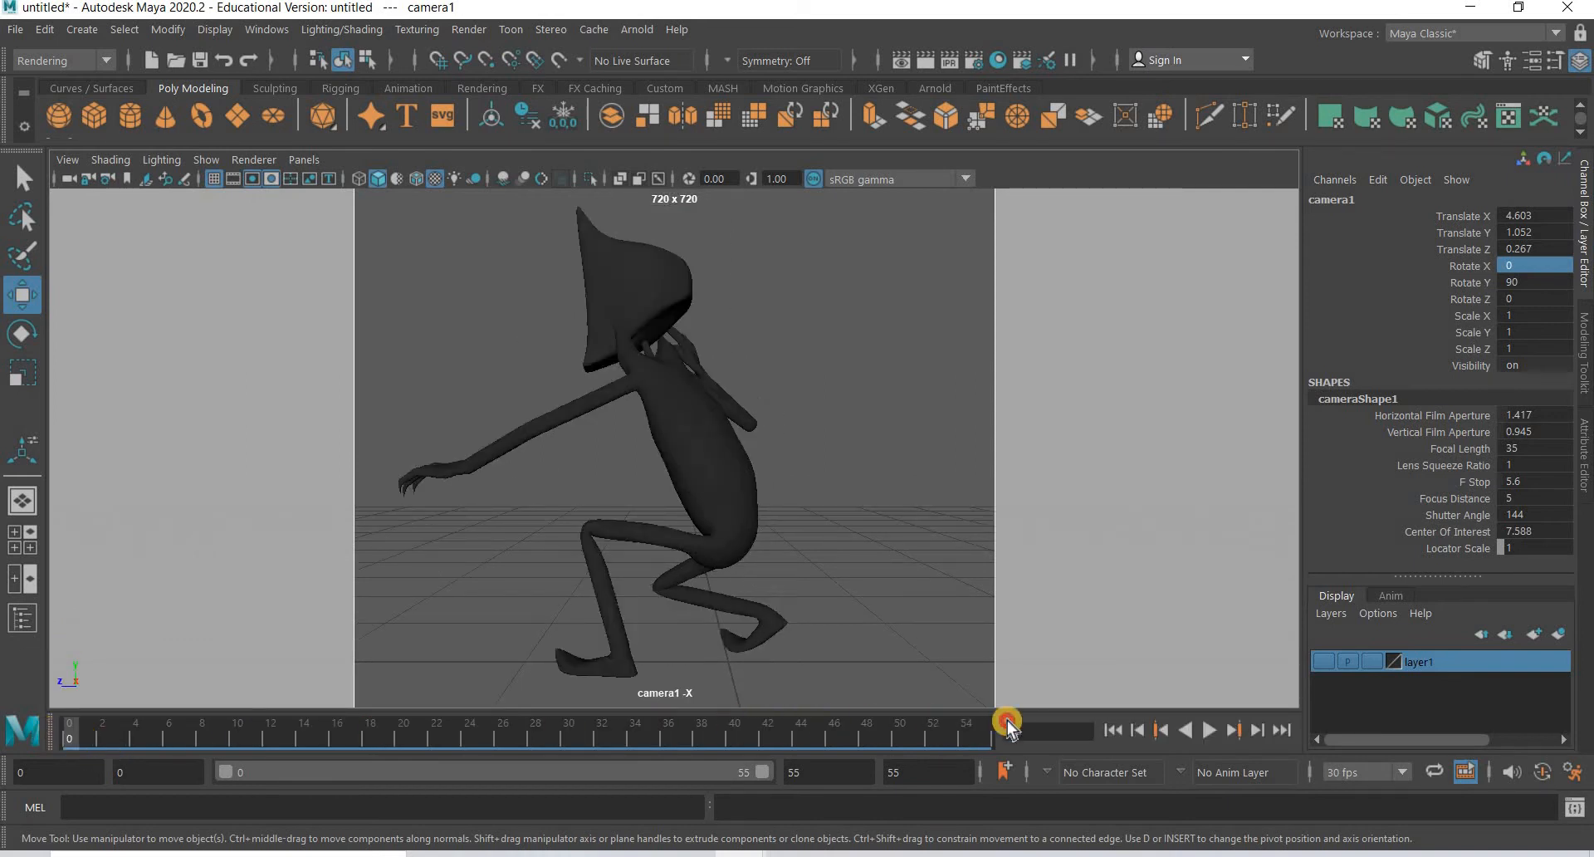
pyautogui.moveTo(817, 735); pyautogui.dragTo(1003, 728)
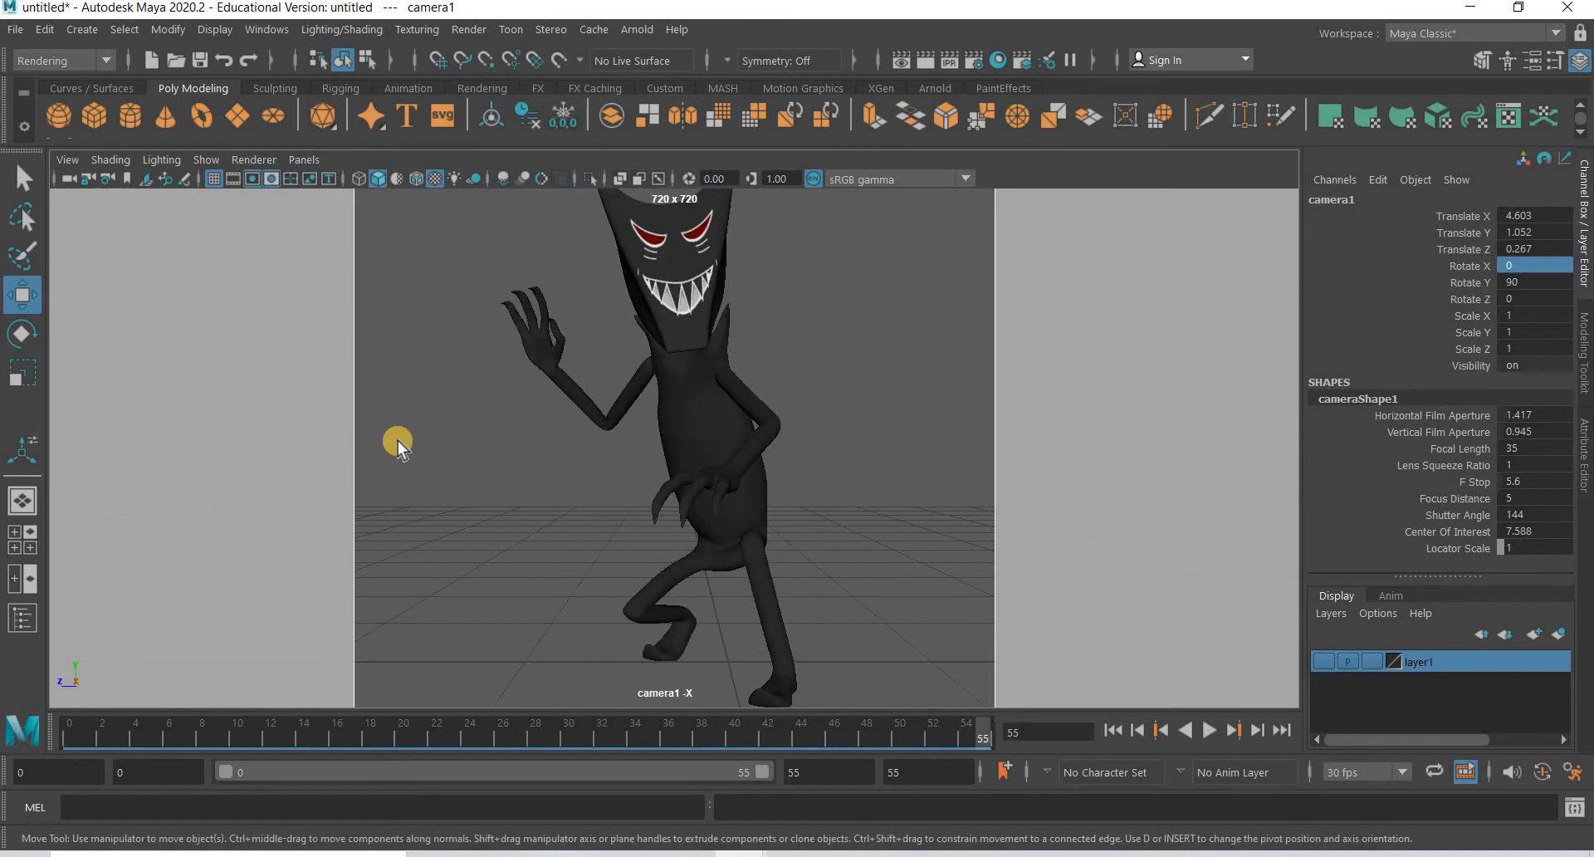
pyautogui.press('space')
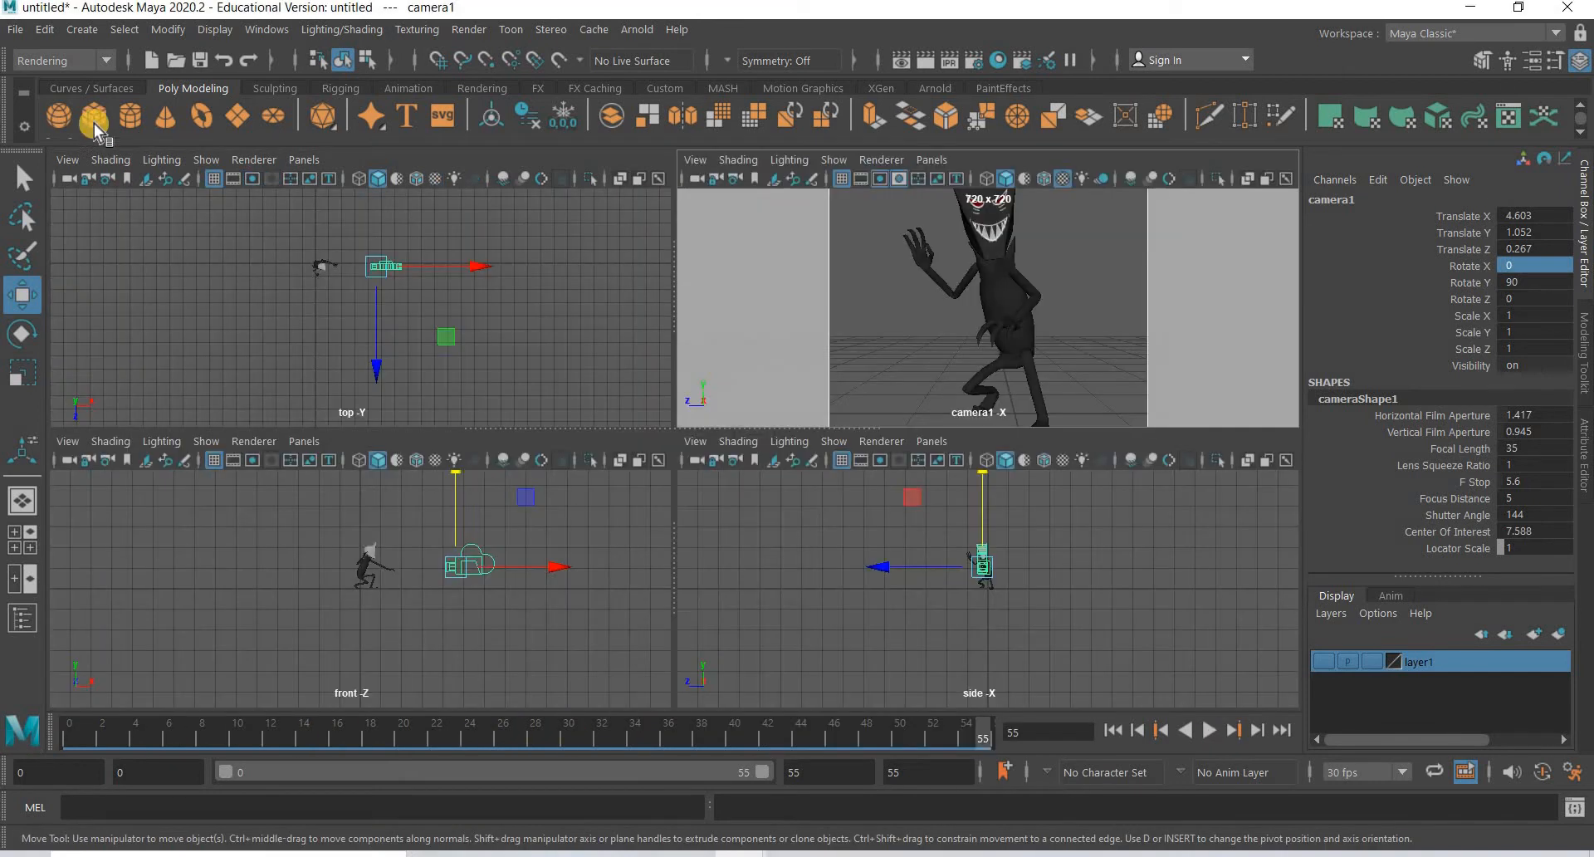
# Step: Create a polygon plane, scale it uniformly to about 33.9, and set 5 width subdivisions and 1 height subdivision
pyautogui.click(242, 117)
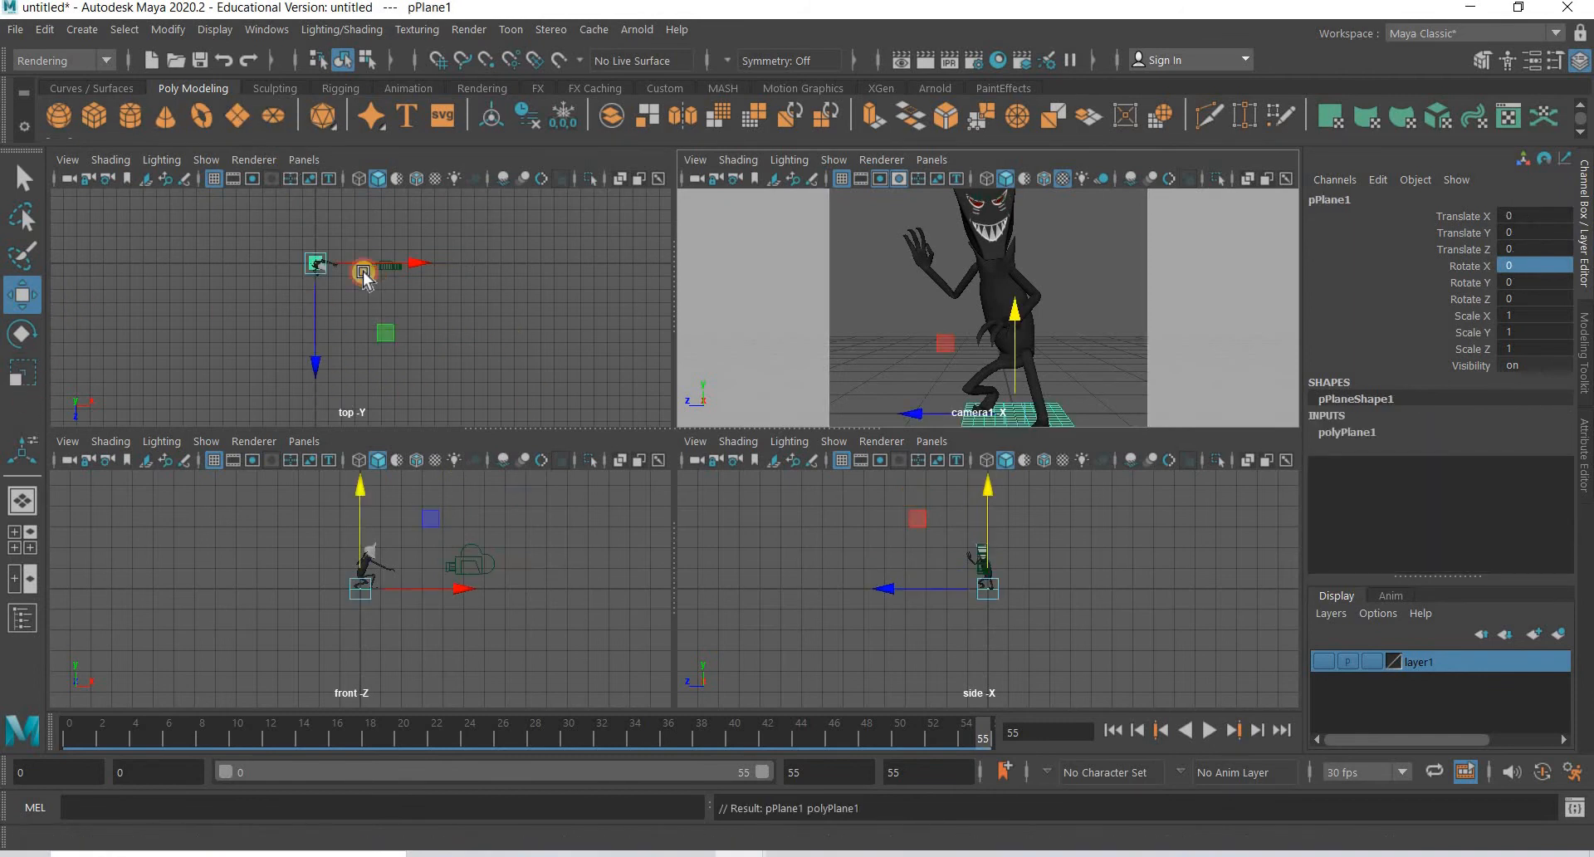
pyautogui.press('r')
pyautogui.moveTo(316, 262); pyautogui.dragTo(945, 382)
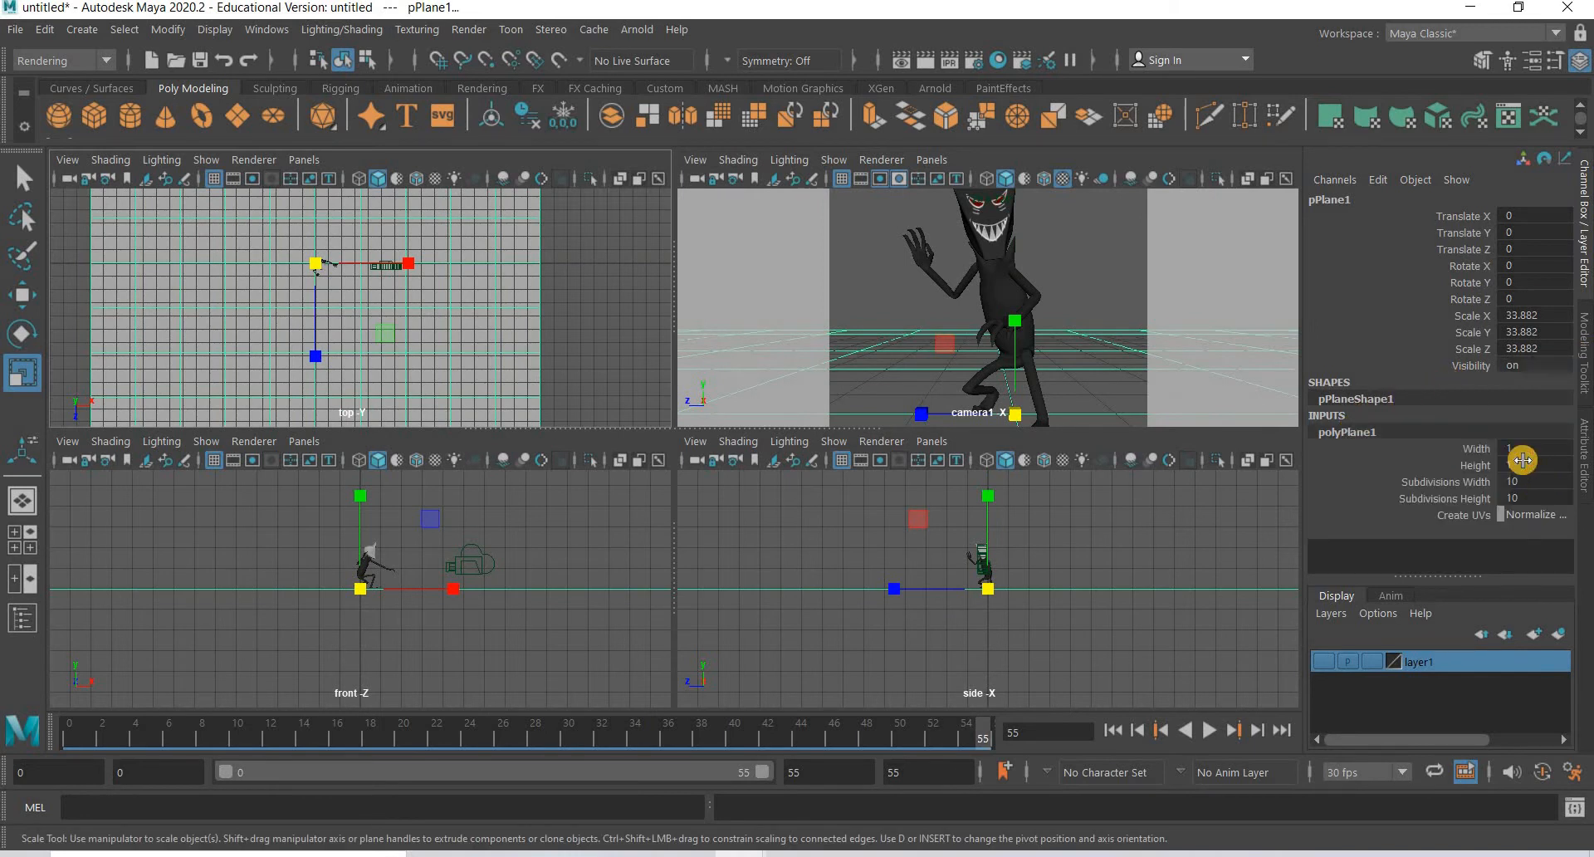
pyautogui.write('5')
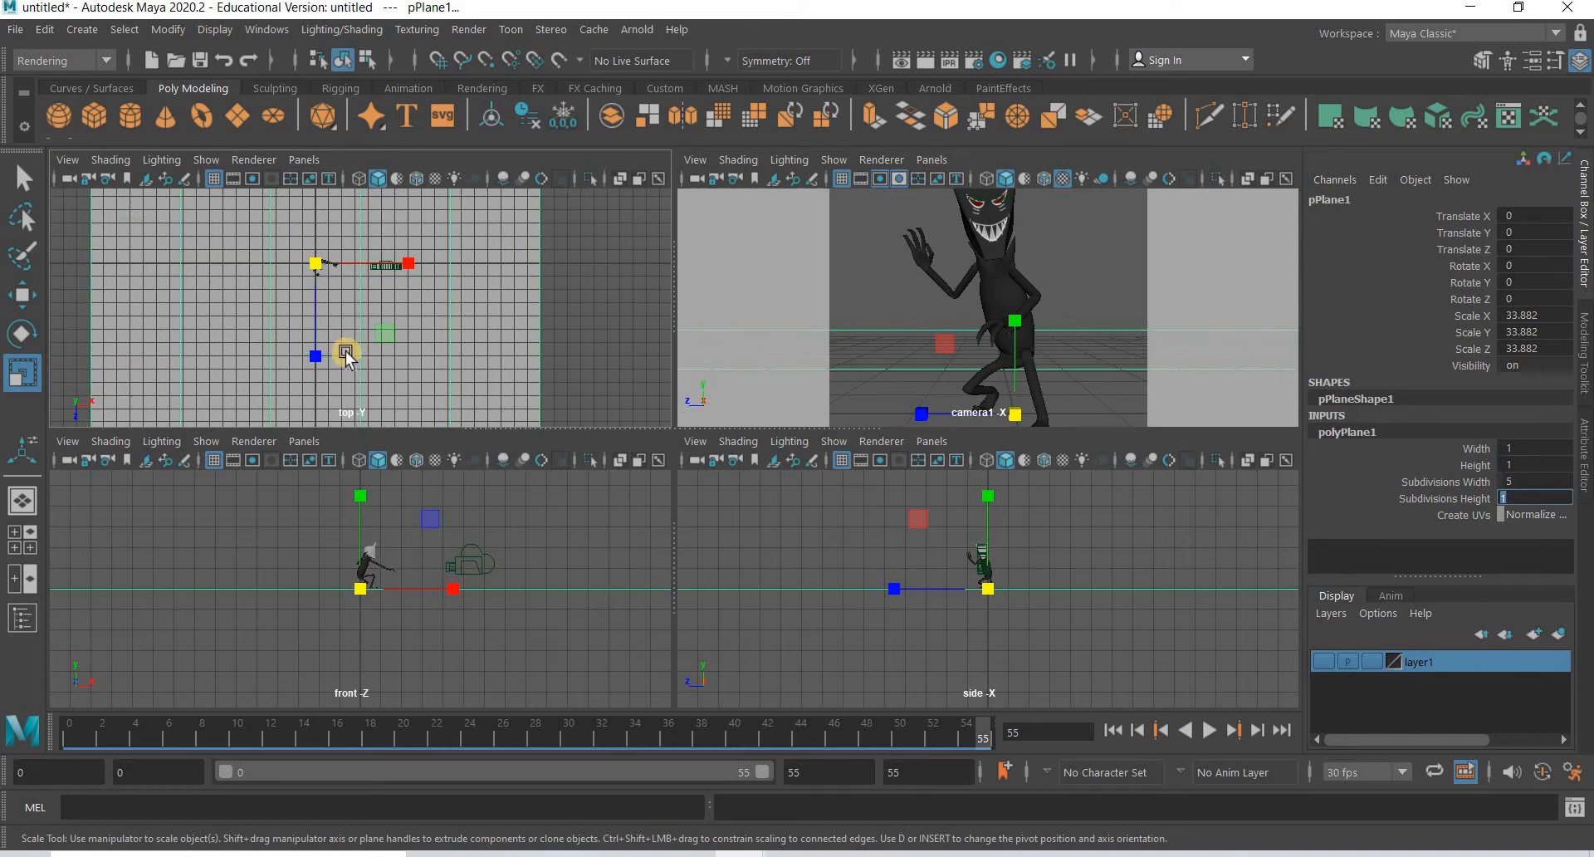
# Step: Raise the plane's edge vertices behind the character high above the floor to form a backdrop wall
pyautogui.scroll(-5, 337, 356)
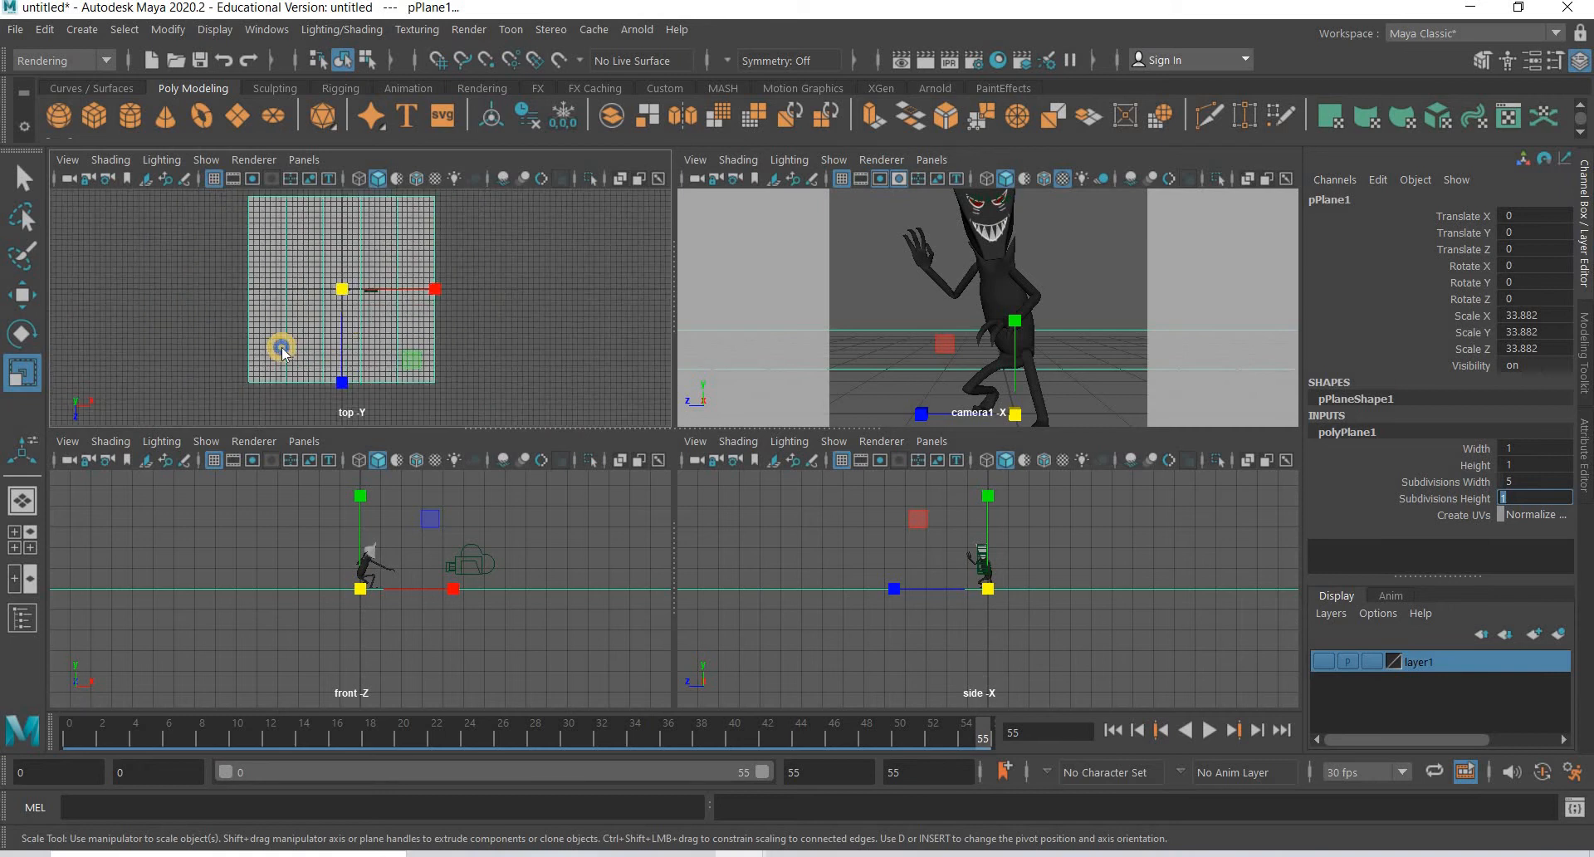
pyautogui.moveTo(285, 277); pyautogui.dragTo(242, 274, button='right')
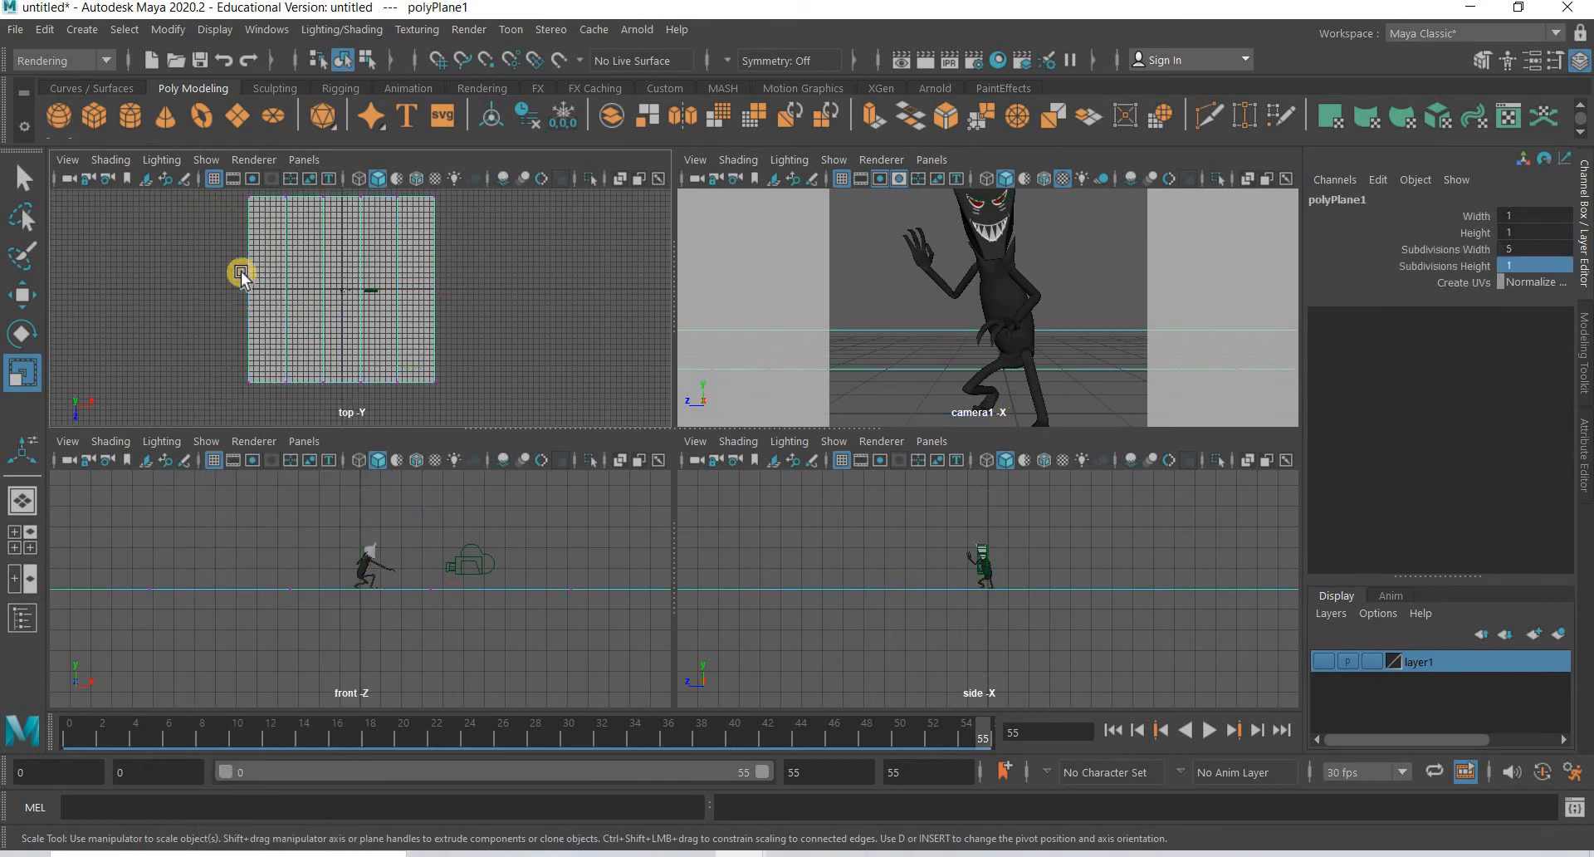
pyautogui.scroll(-3, 262, 302)
pyautogui.moveTo(297, 397); pyautogui.dragTo(209, 221)
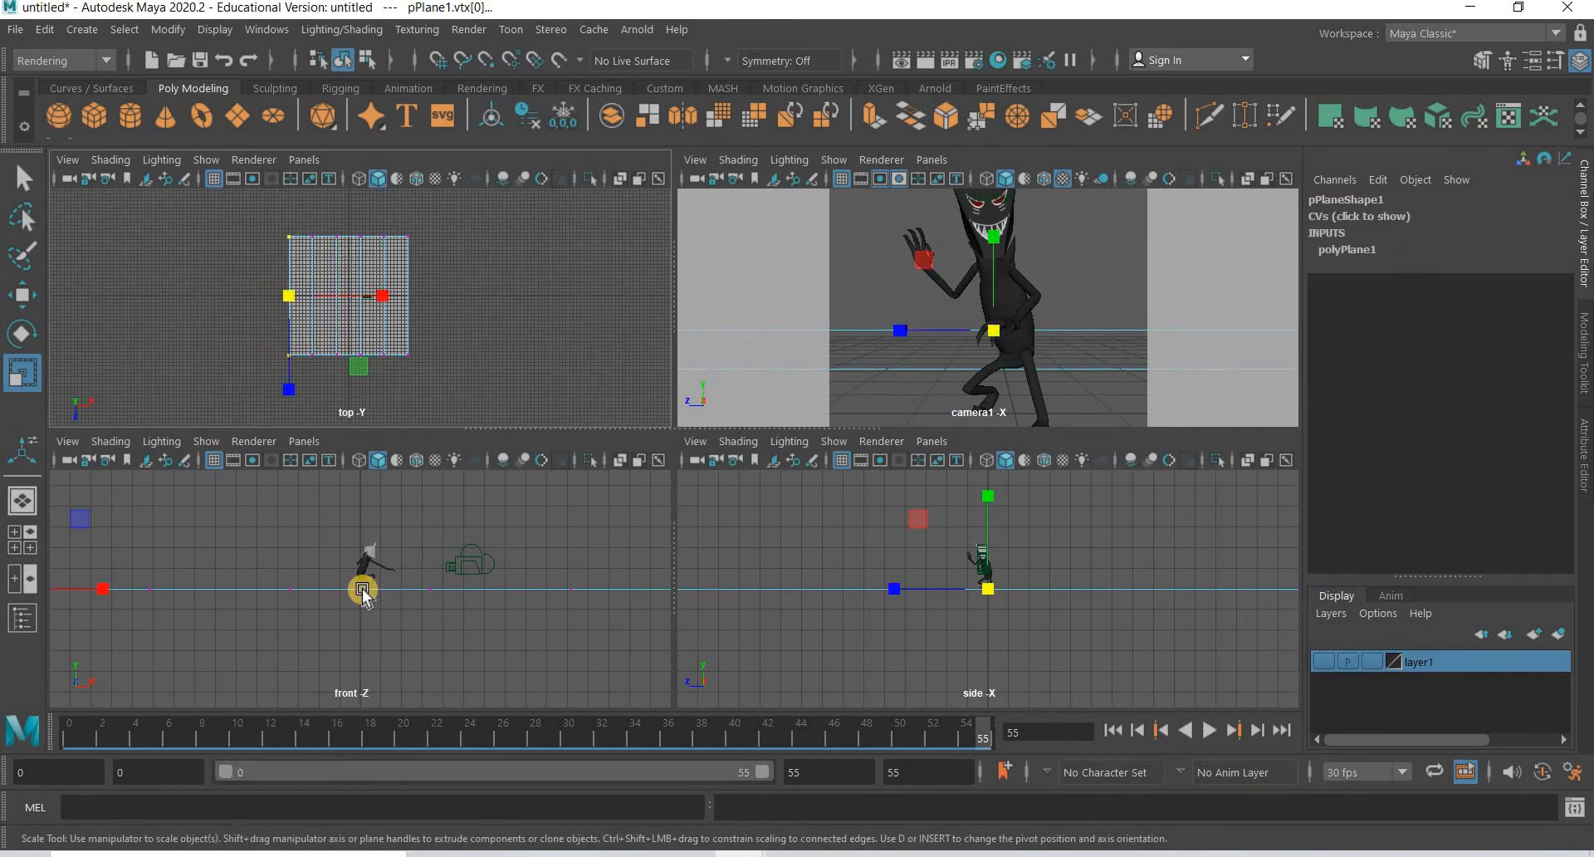
pyautogui.scroll(-3, 362, 576)
pyautogui.press('w')
pyautogui.moveTo(232, 500); pyautogui.dragTo(309, 398)
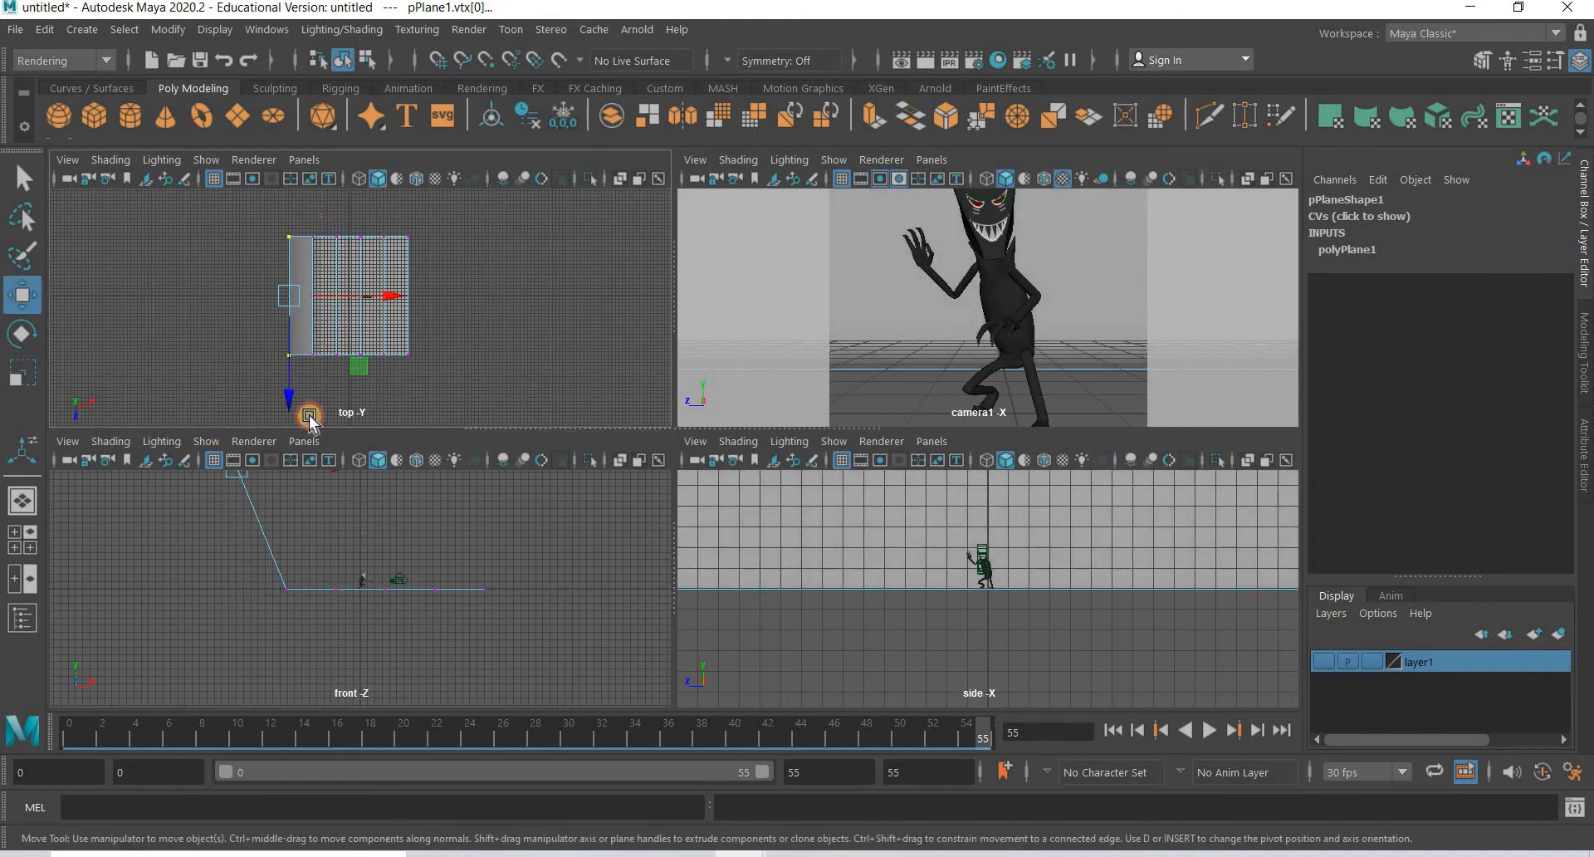
# Step: Reposition the backdrop's next two vertex columns to form a sloped bend between wall and floor, and return to object mode
pyautogui.moveTo(322, 475); pyautogui.dragTo(376, 612)
pyautogui.moveTo(310, 570)
pyautogui.mouseDown()
pyautogui.moveTo(346, 624)
pyautogui.moveTo(350, 591)
pyautogui.moveTo(324, 590)
pyautogui.mouseUp()
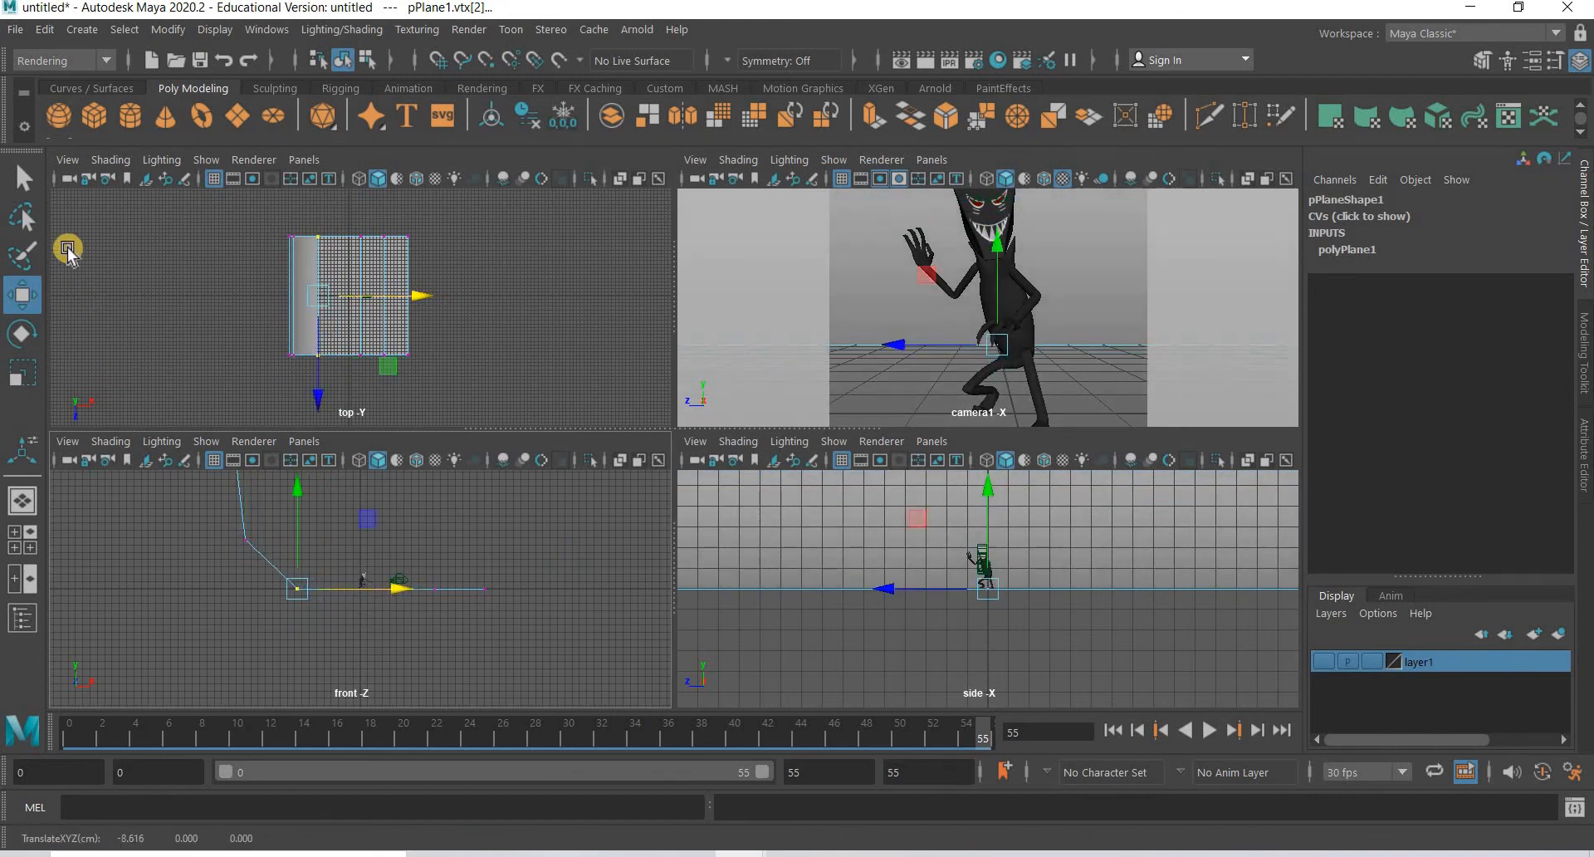
pyautogui.press('q')
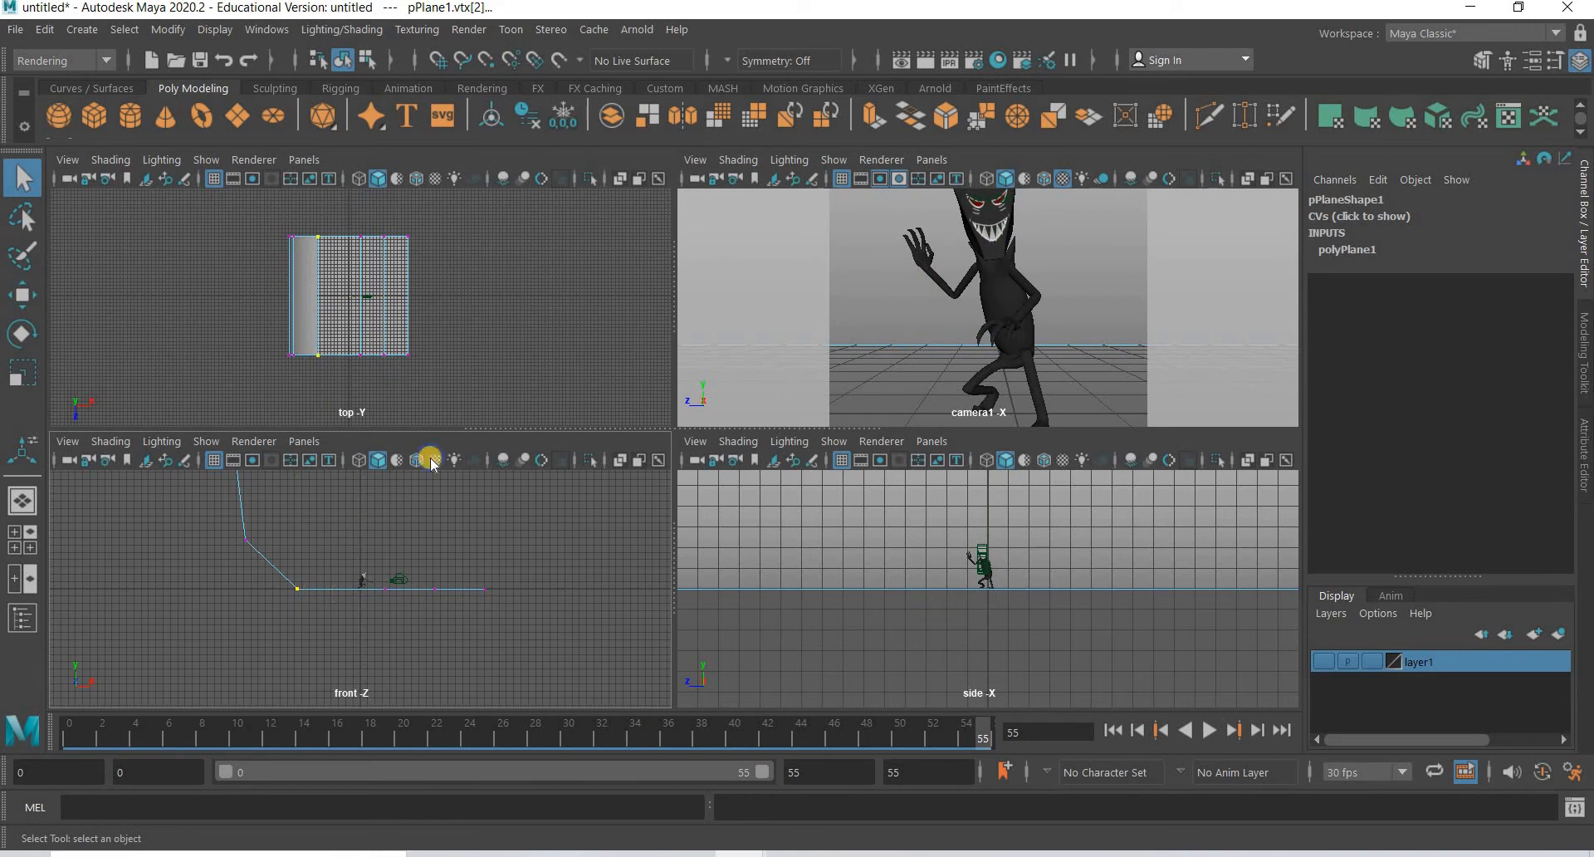
pyautogui.moveTo(313, 277); pyautogui.dragTo(415, 249, button='right')
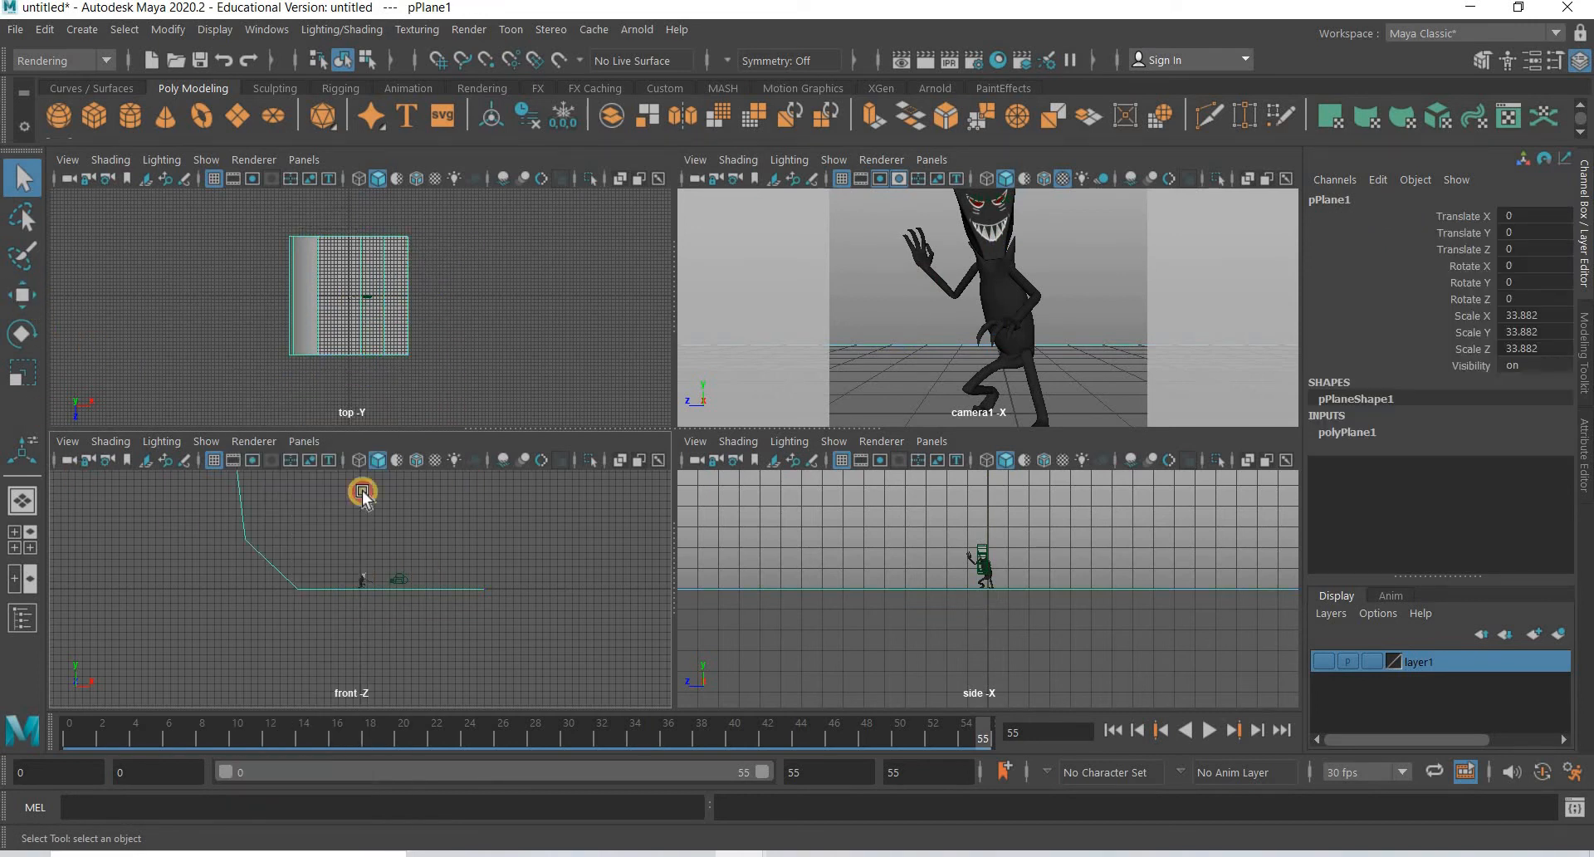
# Step: Move the backdrop plane to -6.25 in X and smooth its mesh with 2 divisions
pyautogui.press('w')
pyautogui.moveTo(427, 590); pyautogui.dragTo(354, 590)
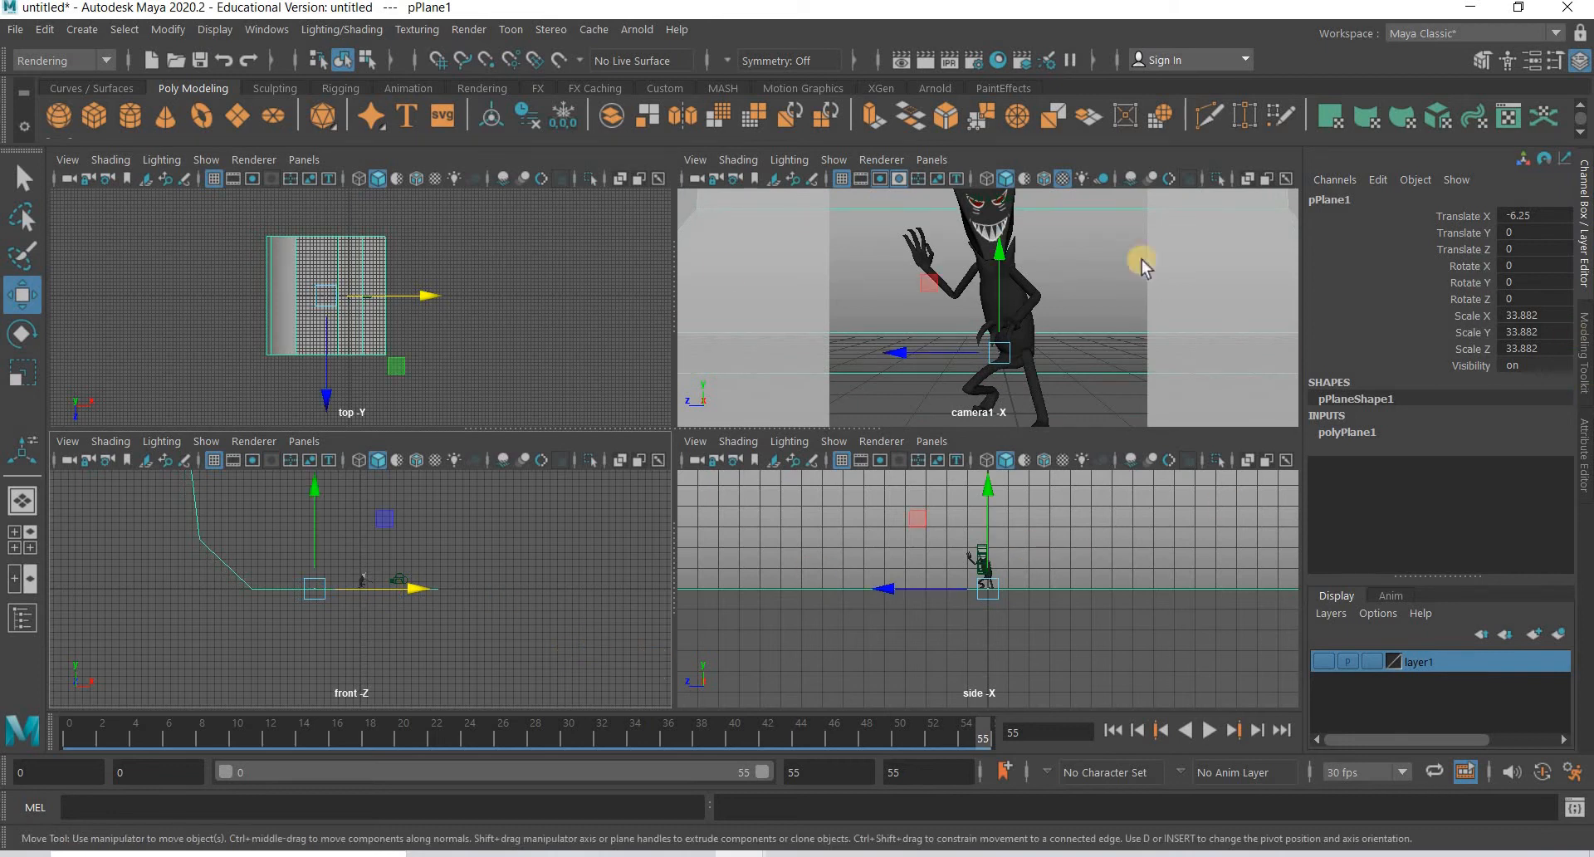
pyautogui.click(40, 81)
pyautogui.click(41, 83)
pyautogui.click(315, 29)
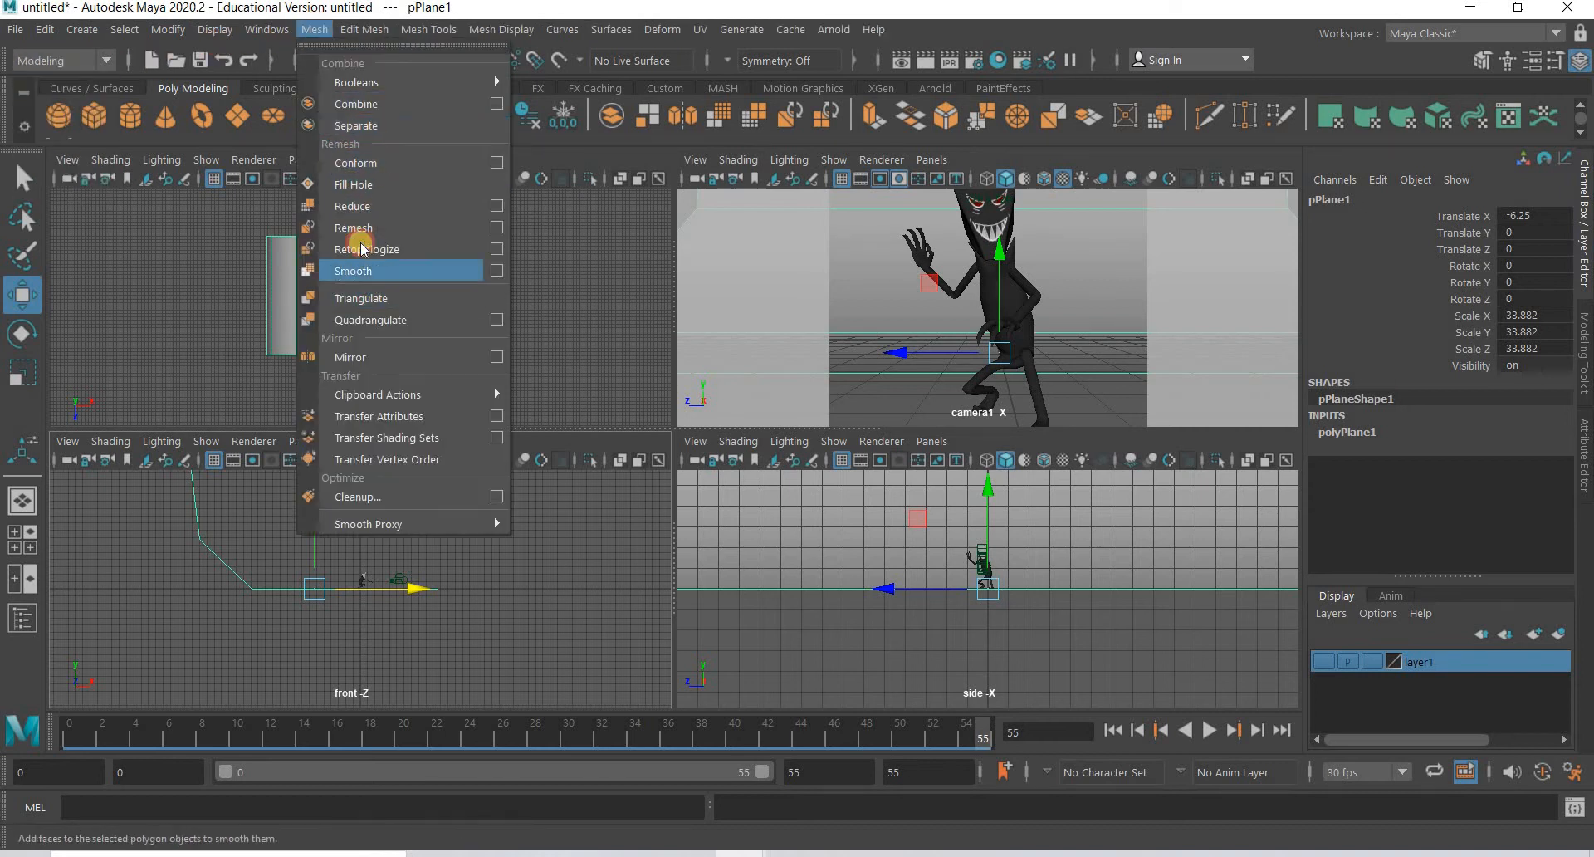
pyautogui.click(357, 270)
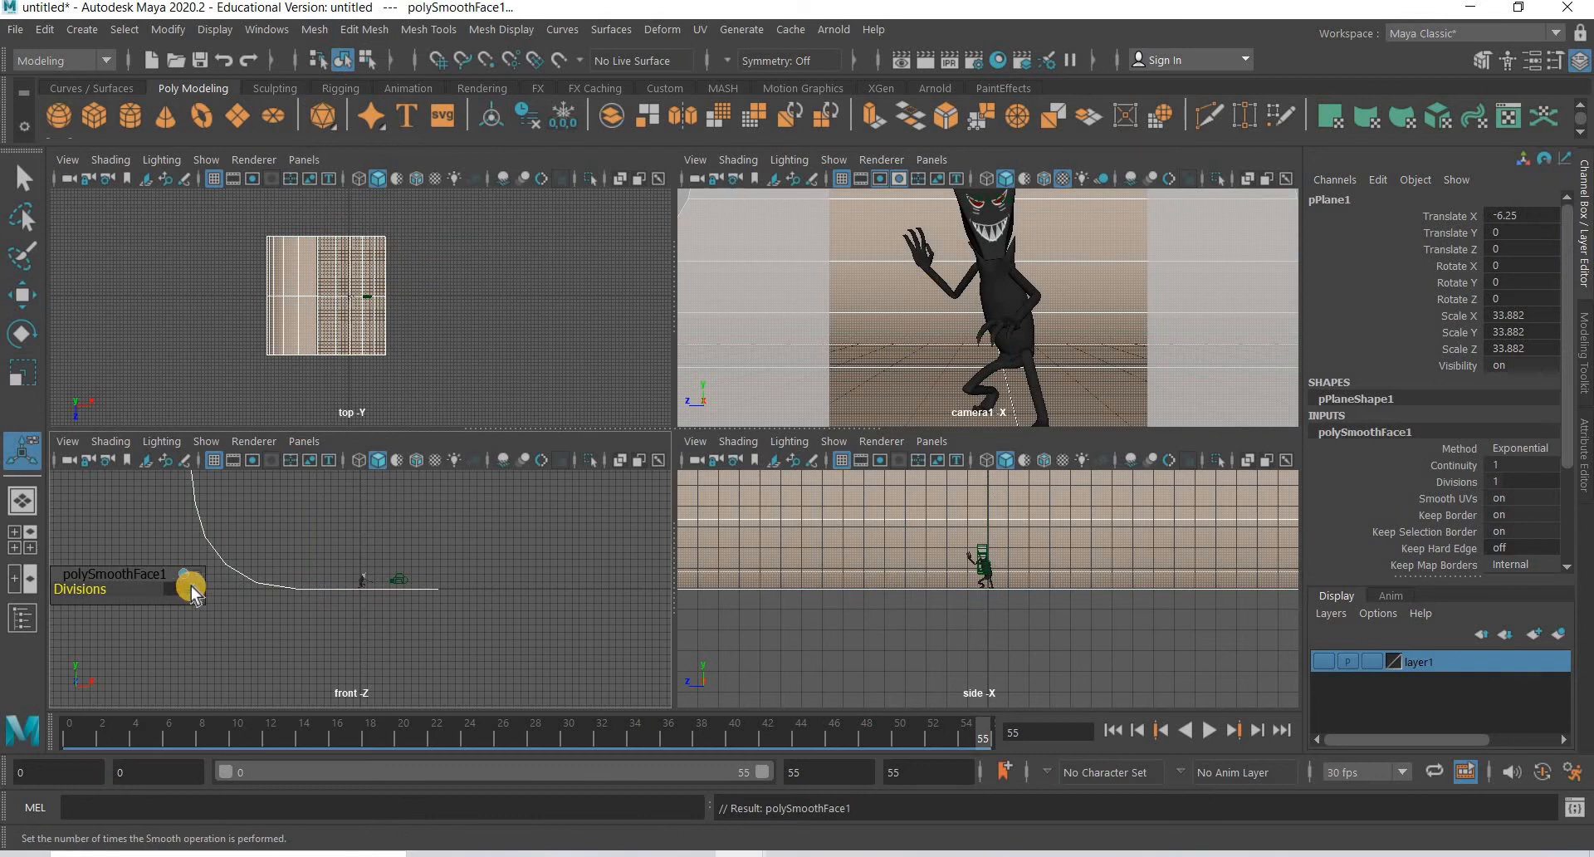
pyautogui.click(211, 599)
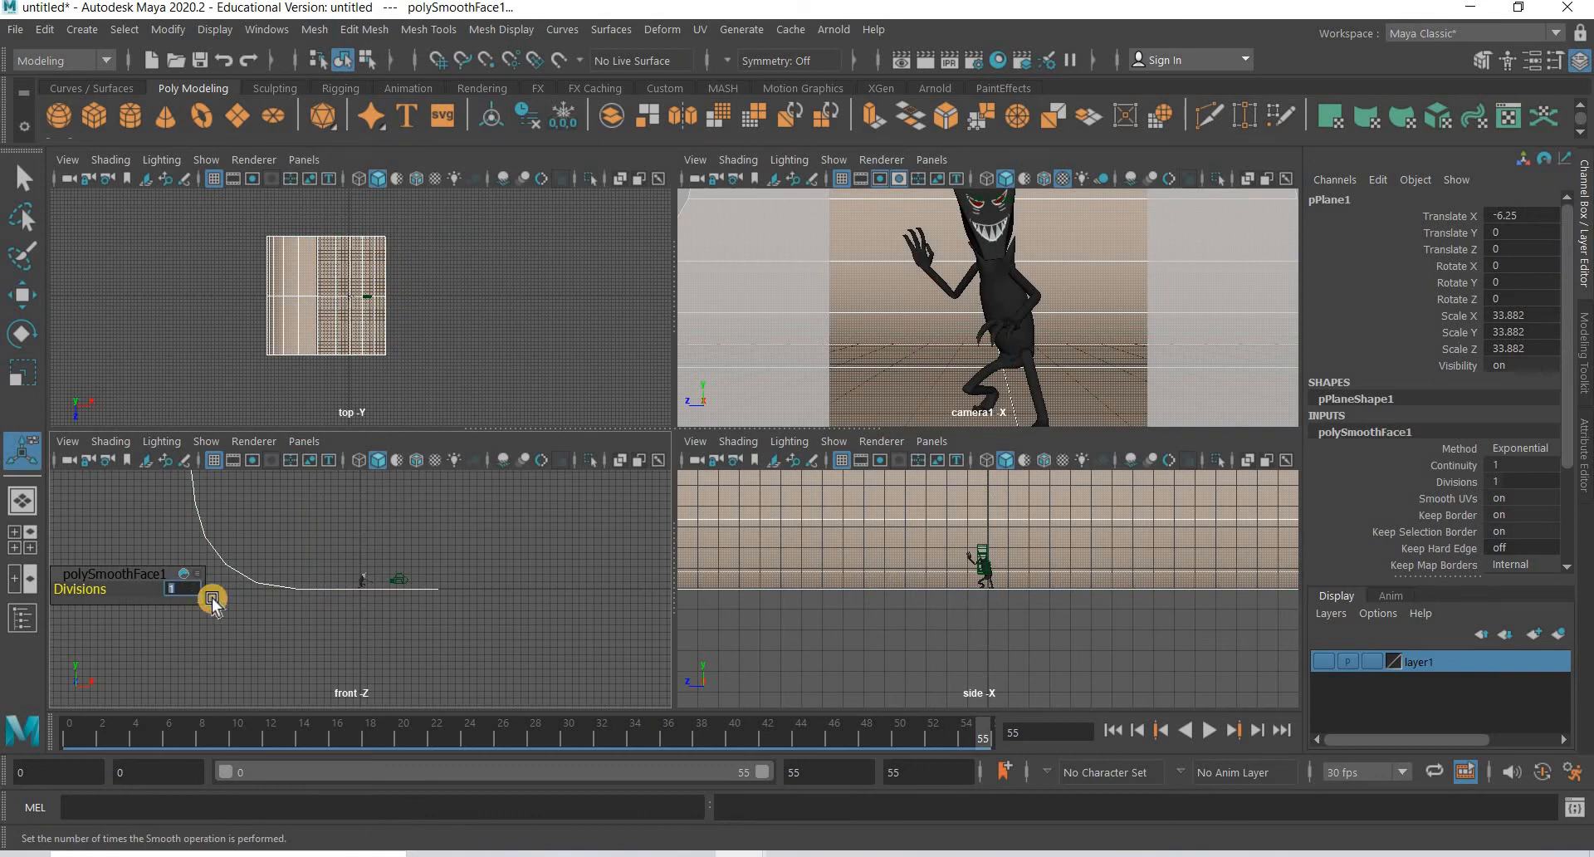
pyautogui.click(337, 595)
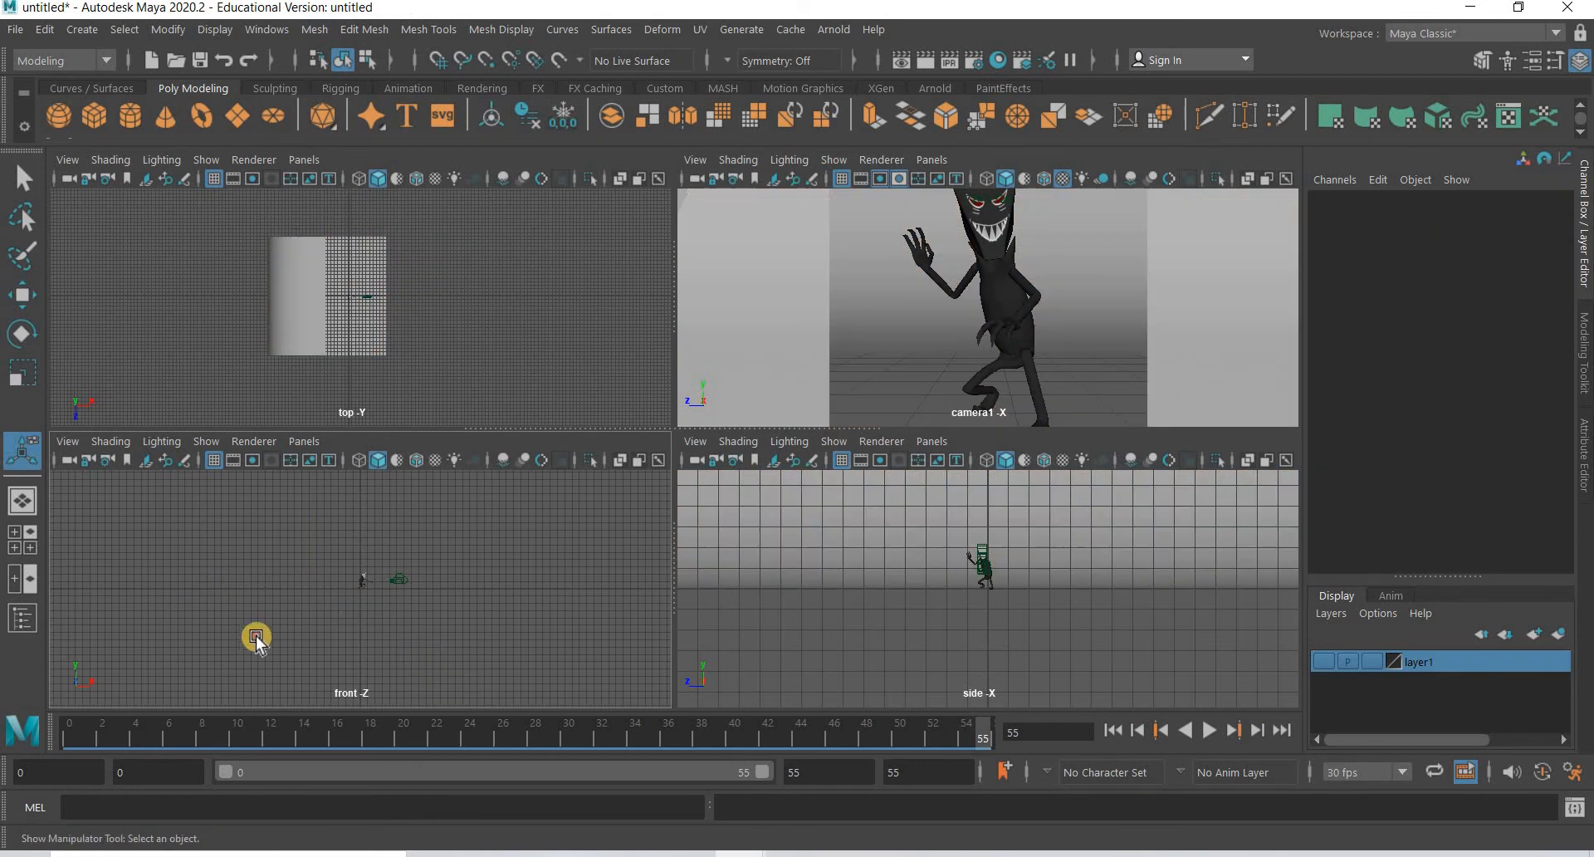
# Step: Examine the smoothed backdrop's curve and its floor relative to the character and camera in the front view
pyautogui.scroll(5, 255, 637)
pyautogui.click(279, 589)
pyautogui.keyDown('alt'); pyautogui.moveTo(418, 583); pyautogui.dragTo(498, 572, button='middle'); pyautogui.keyUp('alt')
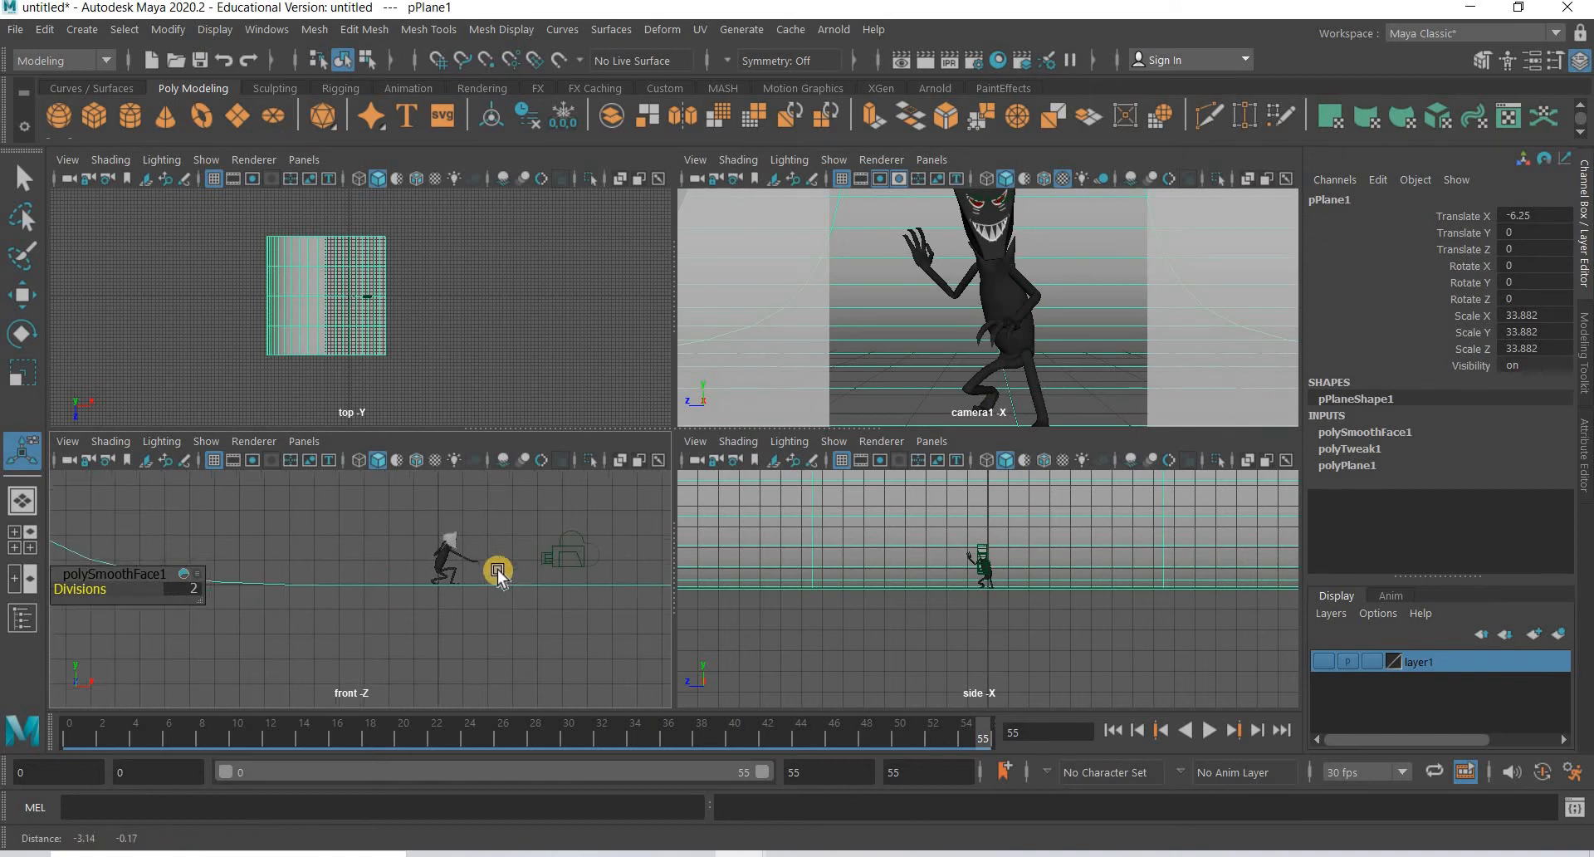
pyautogui.keyDown('alt'); pyautogui.moveTo(274, 573); pyautogui.dragTo(495, 573, button='middle'); pyautogui.keyUp('alt')
pyautogui.moveTo(393, 280); pyautogui.dragTo(393, 280, button='right')
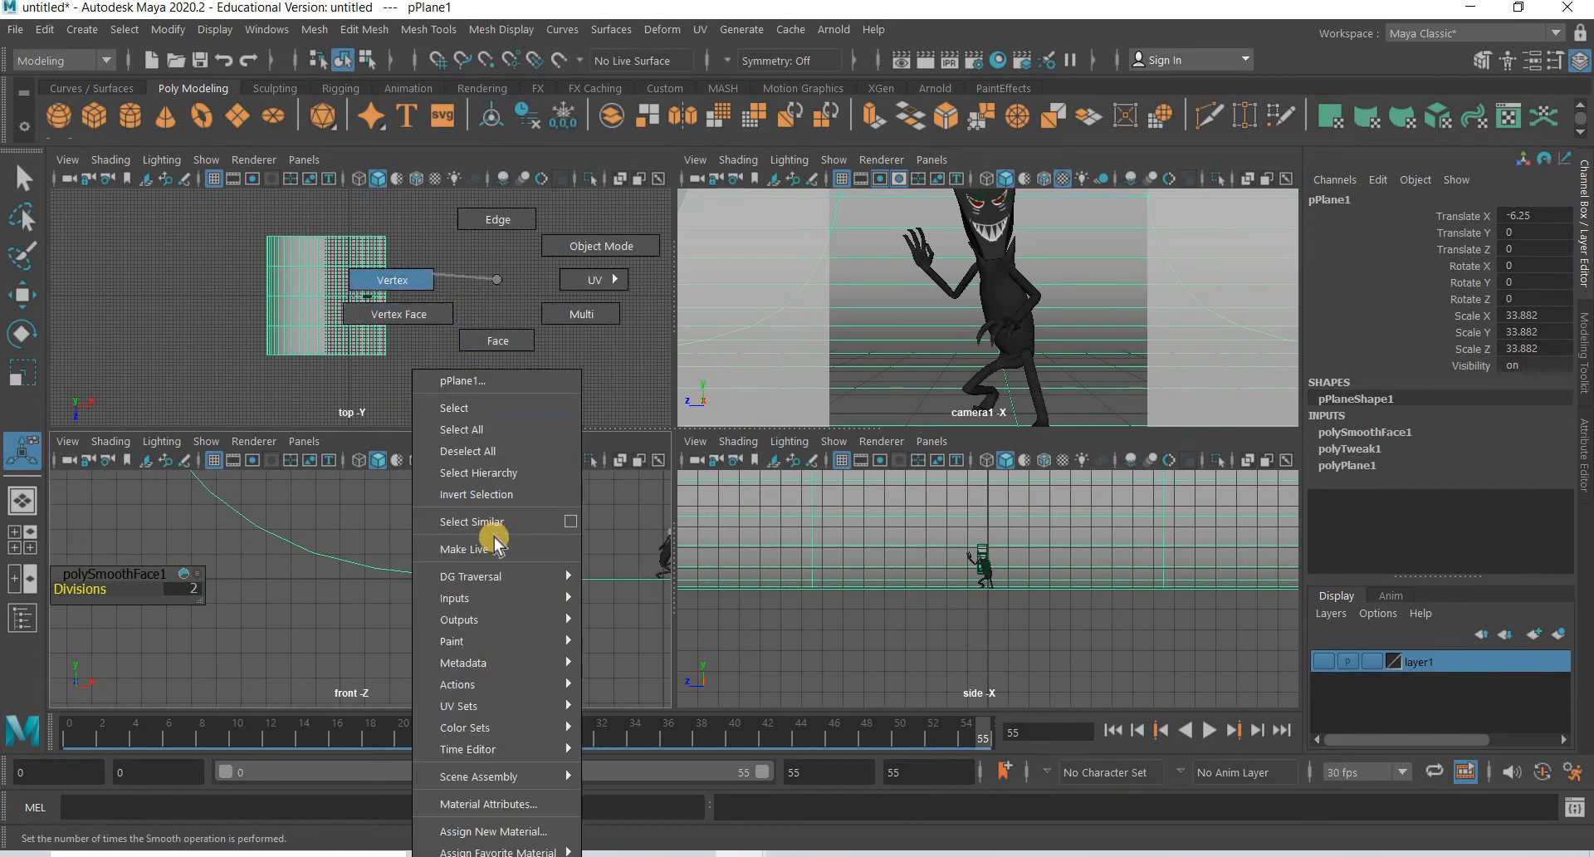
pyautogui.moveTo(501, 281); pyautogui.dragTo(605, 246, button='right')
pyautogui.click(610, 644)
pyautogui.scroll(-3, 368, 658)
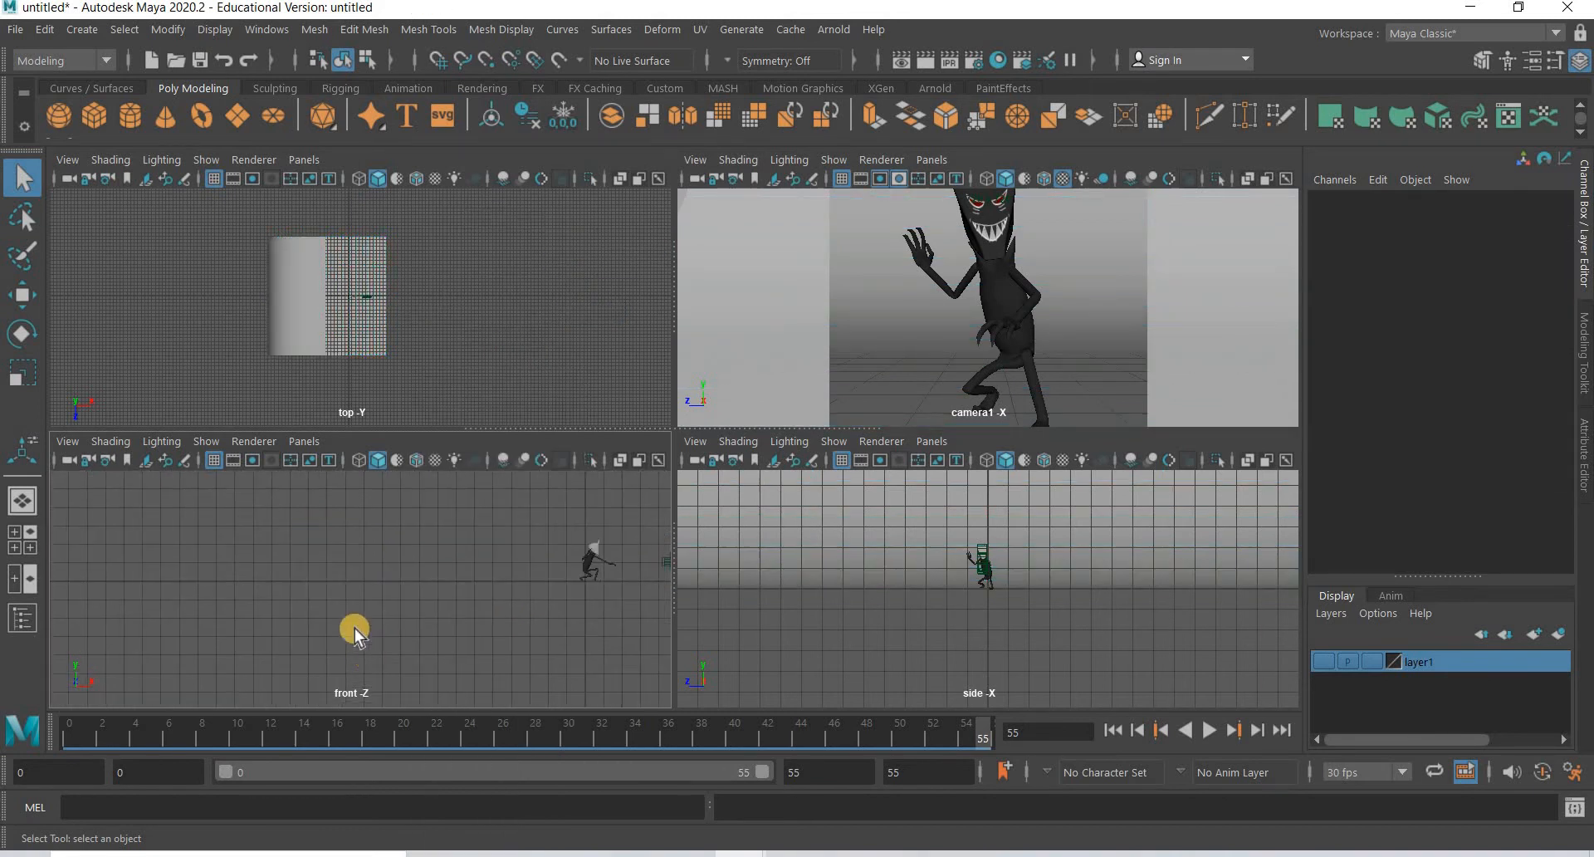
pyautogui.keyDown('alt'); pyautogui.moveTo(355, 630); pyautogui.dragTo(113, 648, button='middle'); pyautogui.keyUp('alt')
pyautogui.click(552, 639)
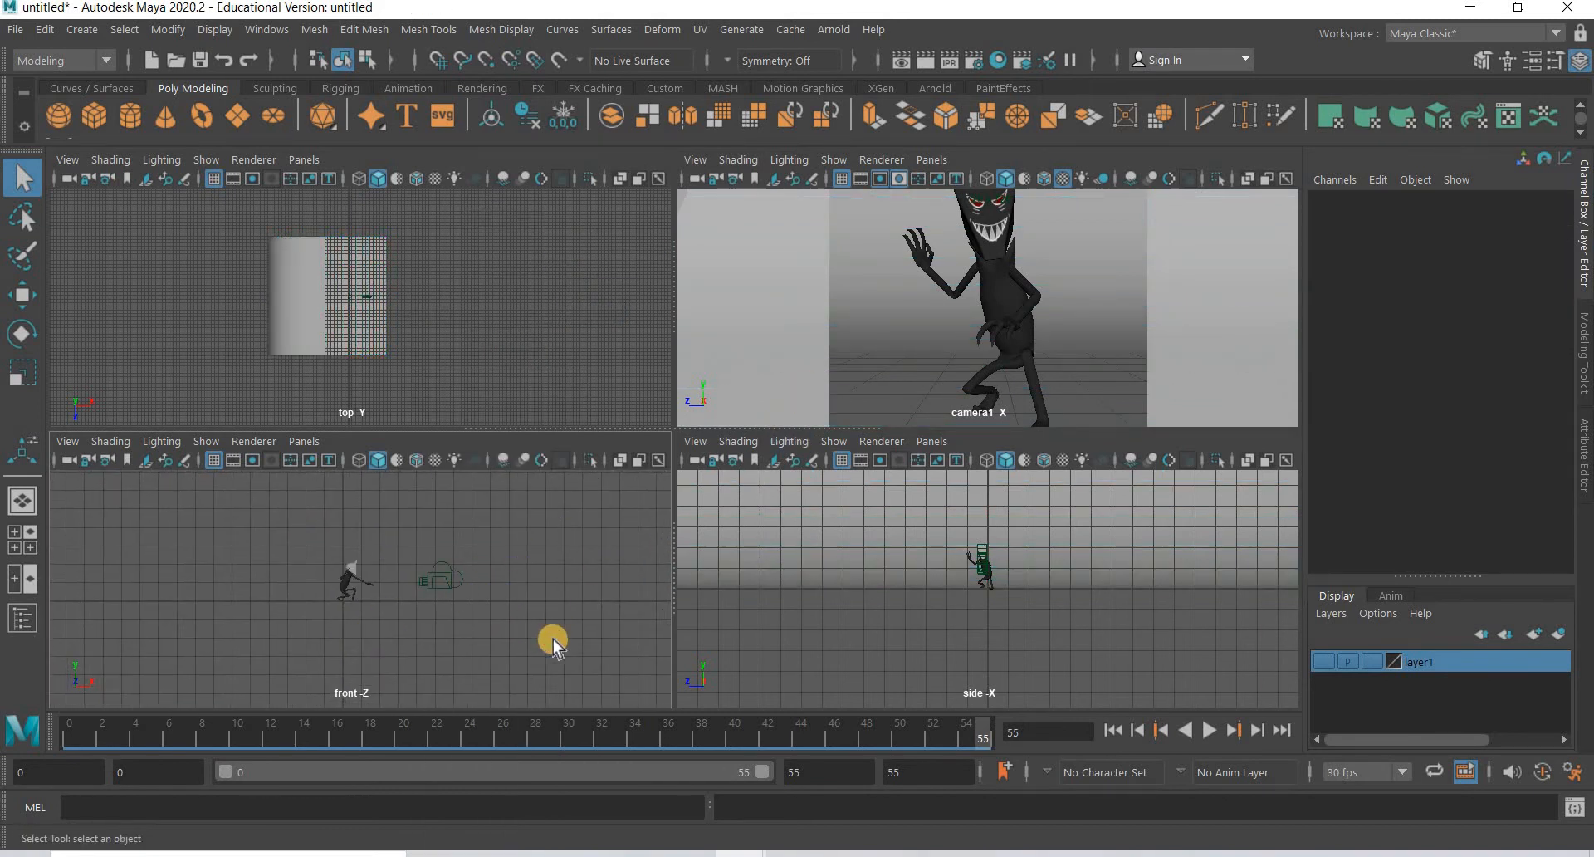
# Step: Delete the backdrop plane's construction history and set its lambert1 material color to white
pyautogui.moveTo(207, 566); pyautogui.dragTo(191, 612)
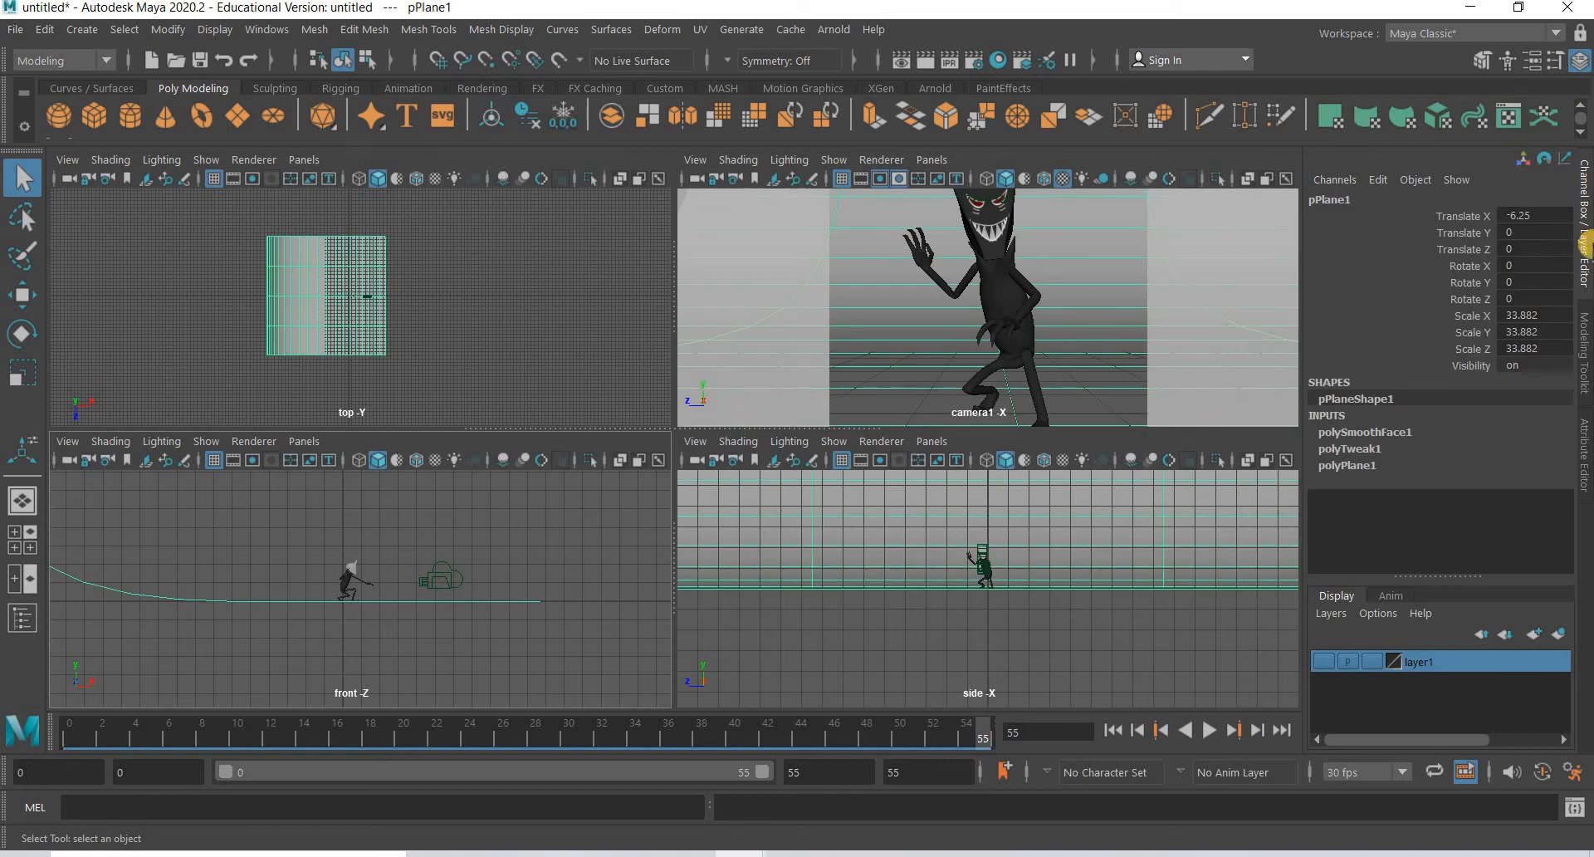
pyautogui.click(1585, 463)
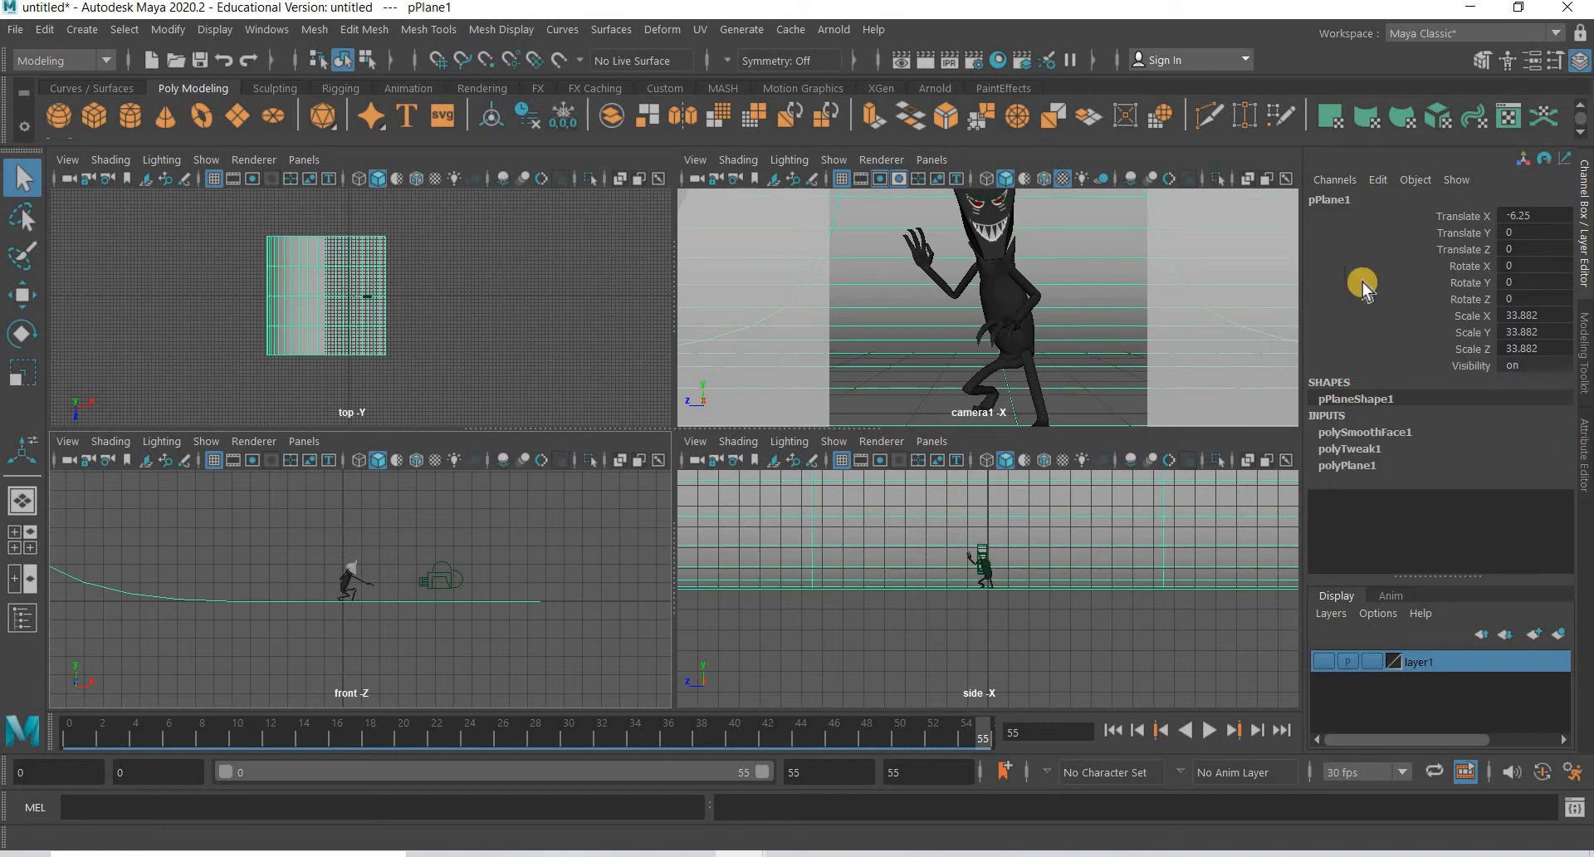
pyautogui.click(42, 31)
pyautogui.moveTo(87, 292)
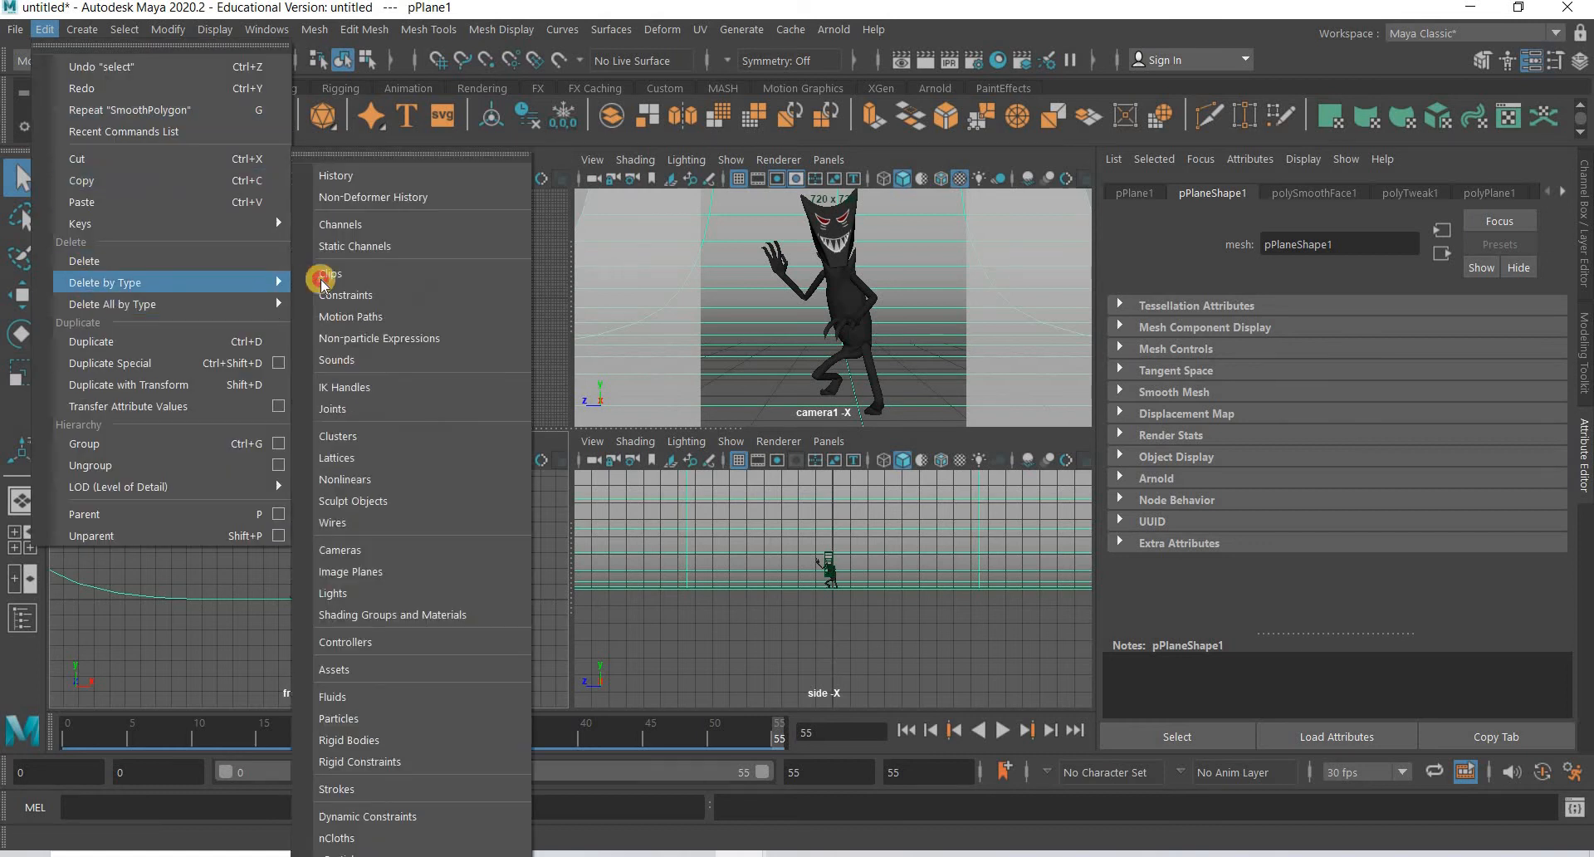
pyautogui.click(340, 275)
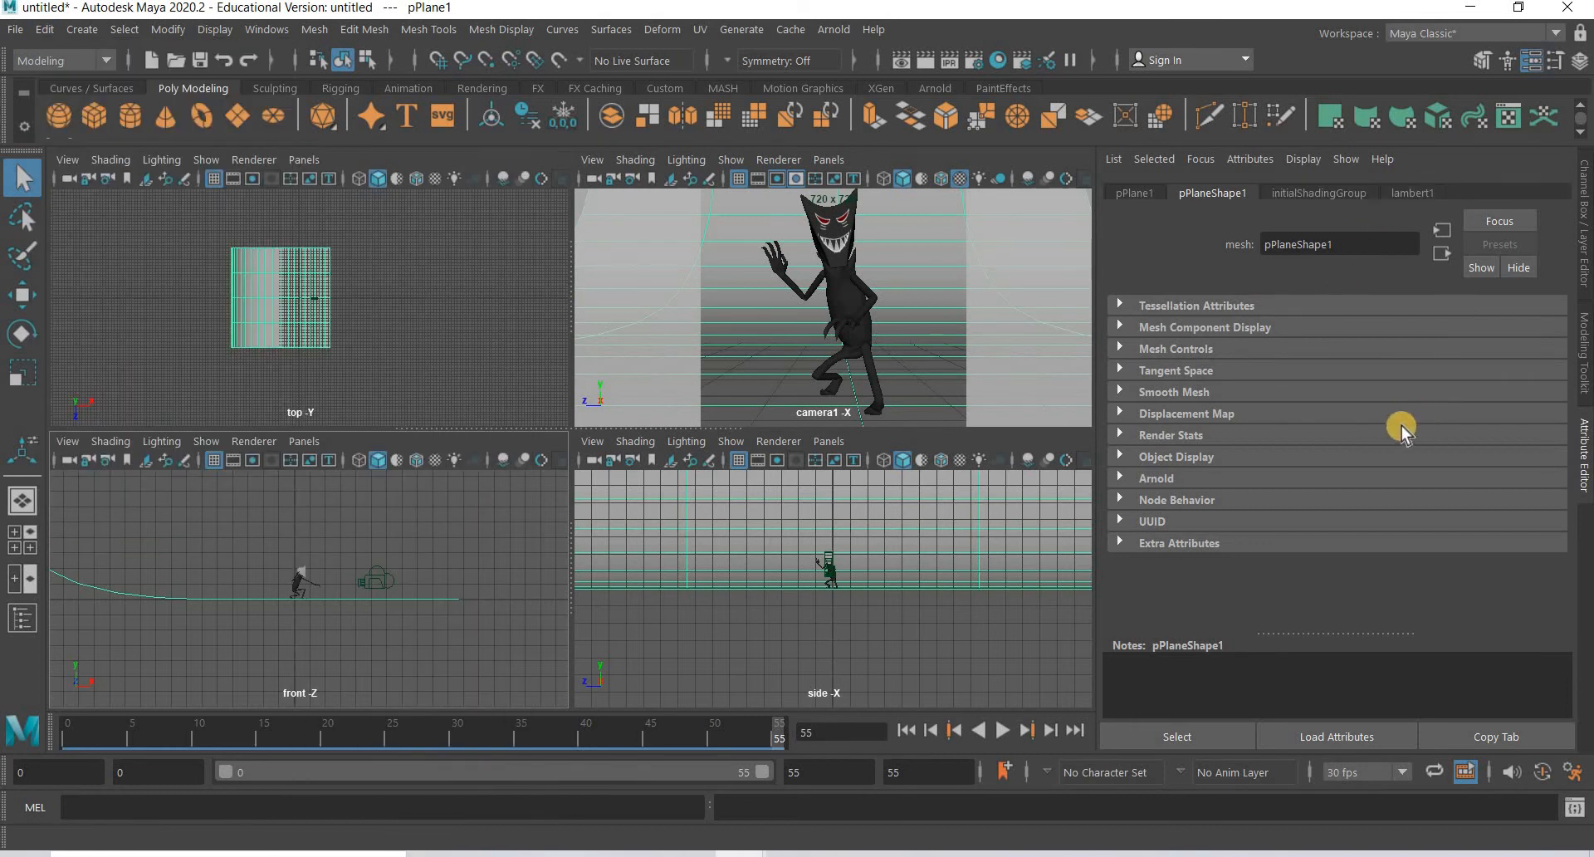
pyautogui.moveTo(1427, 422); pyautogui.dragTo(1565, 420)
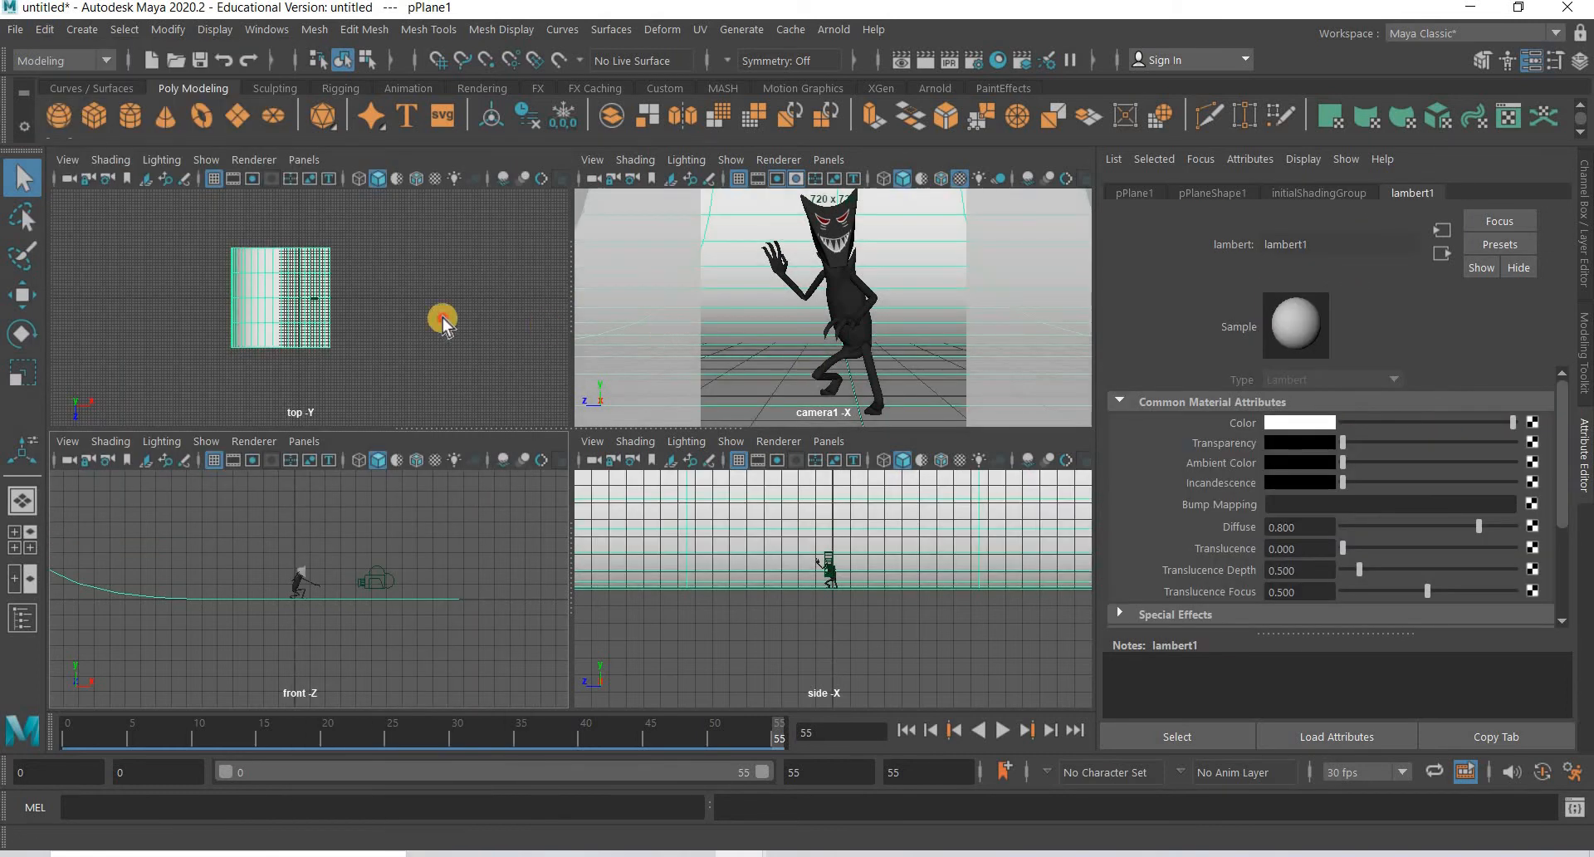
pyautogui.click(905, 351)
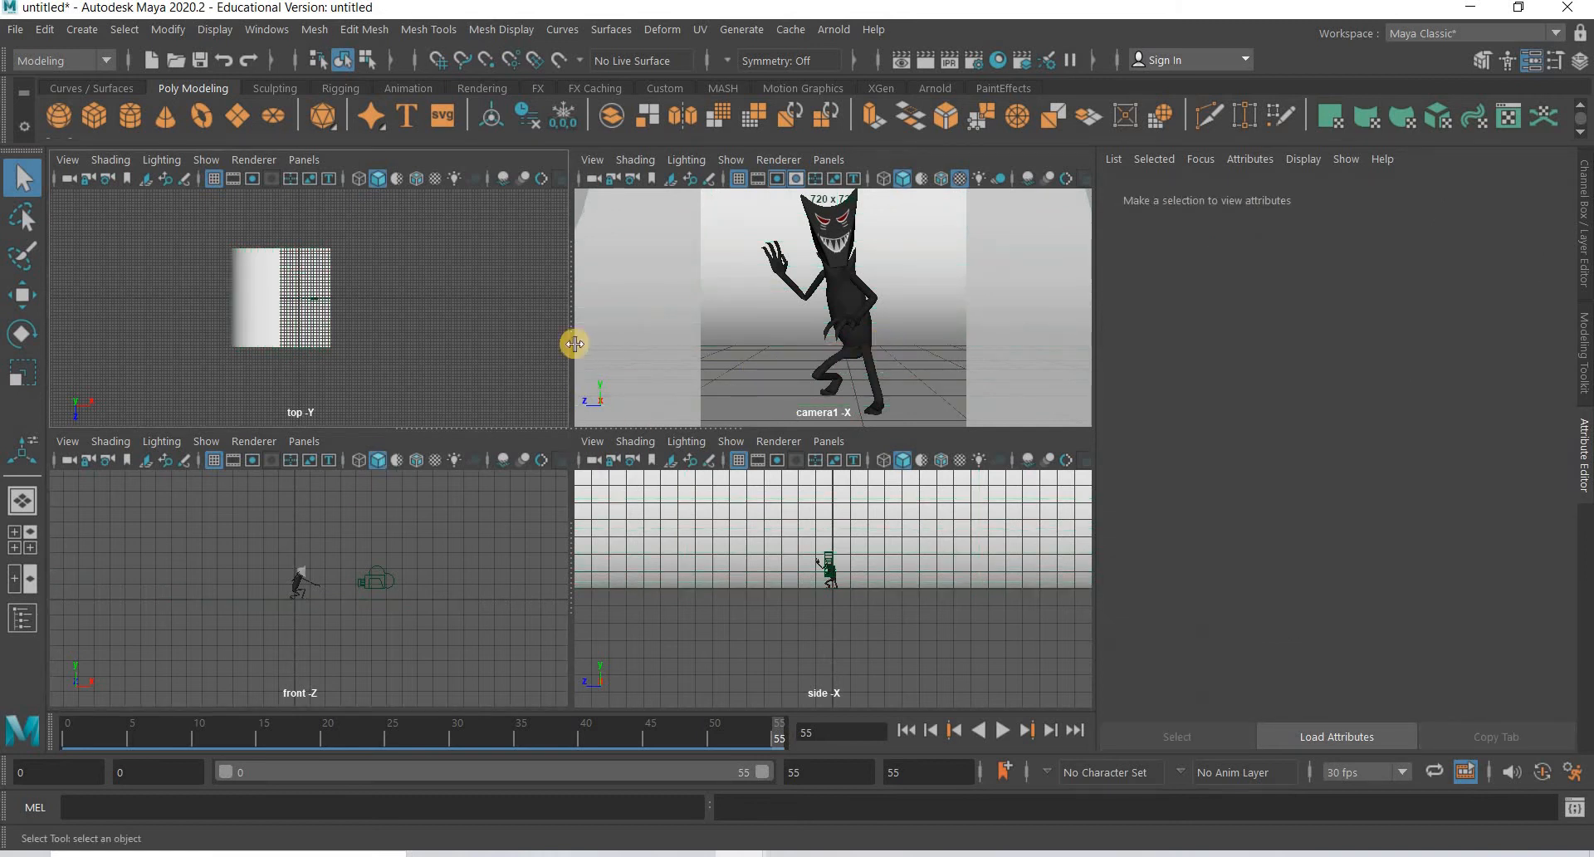
# Step: Go to frame 20, add an Arnold SkyDome light to the scene, and maximize the camera1 view
pyautogui.moveTo(86, 740); pyautogui.dragTo(324, 738)
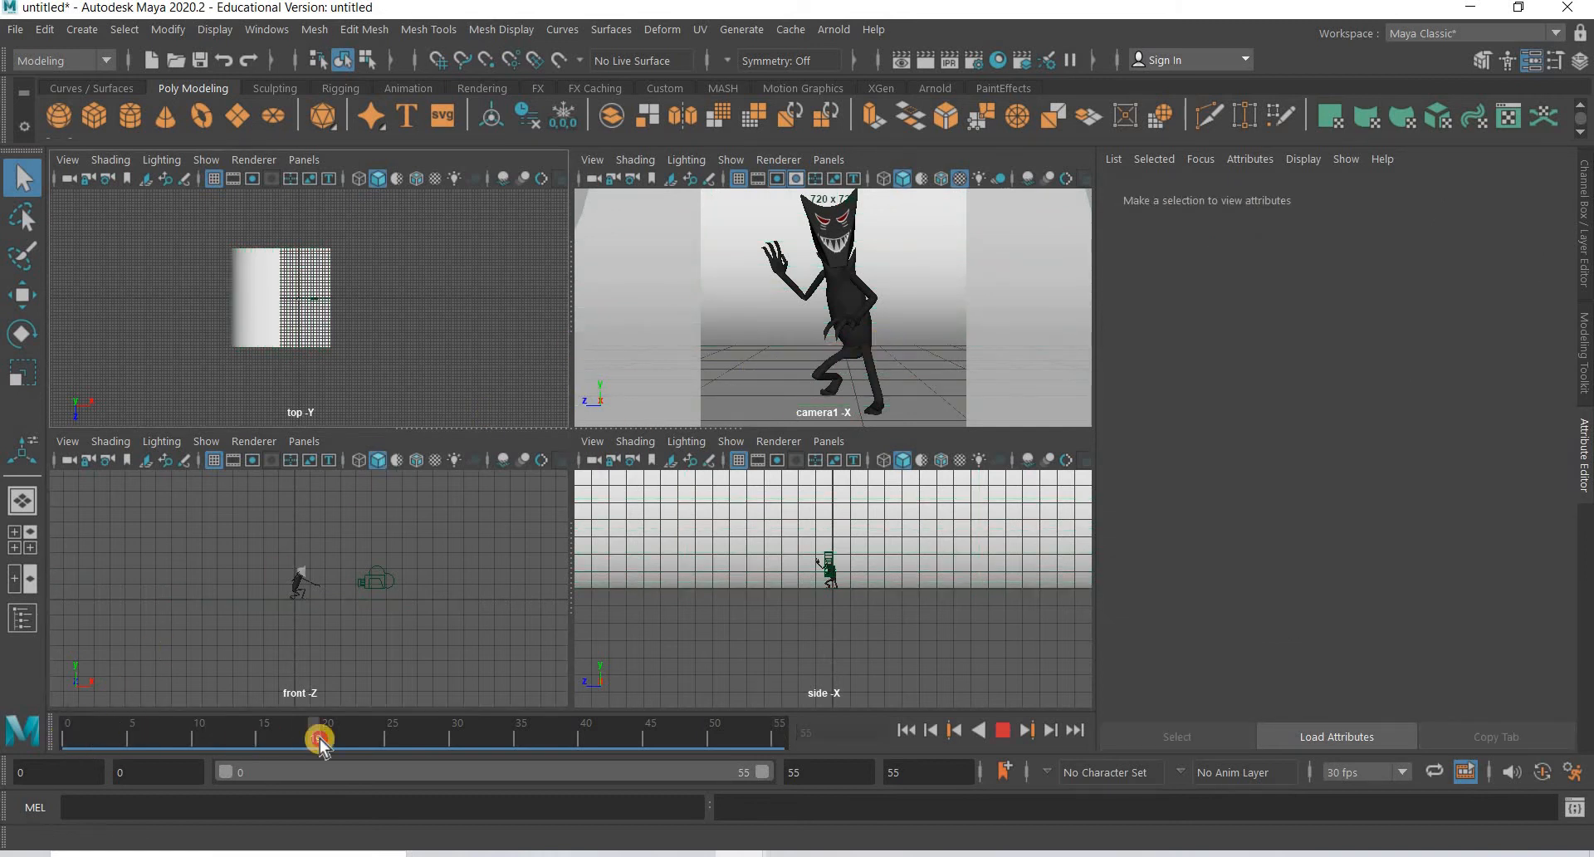
pyautogui.press('space')
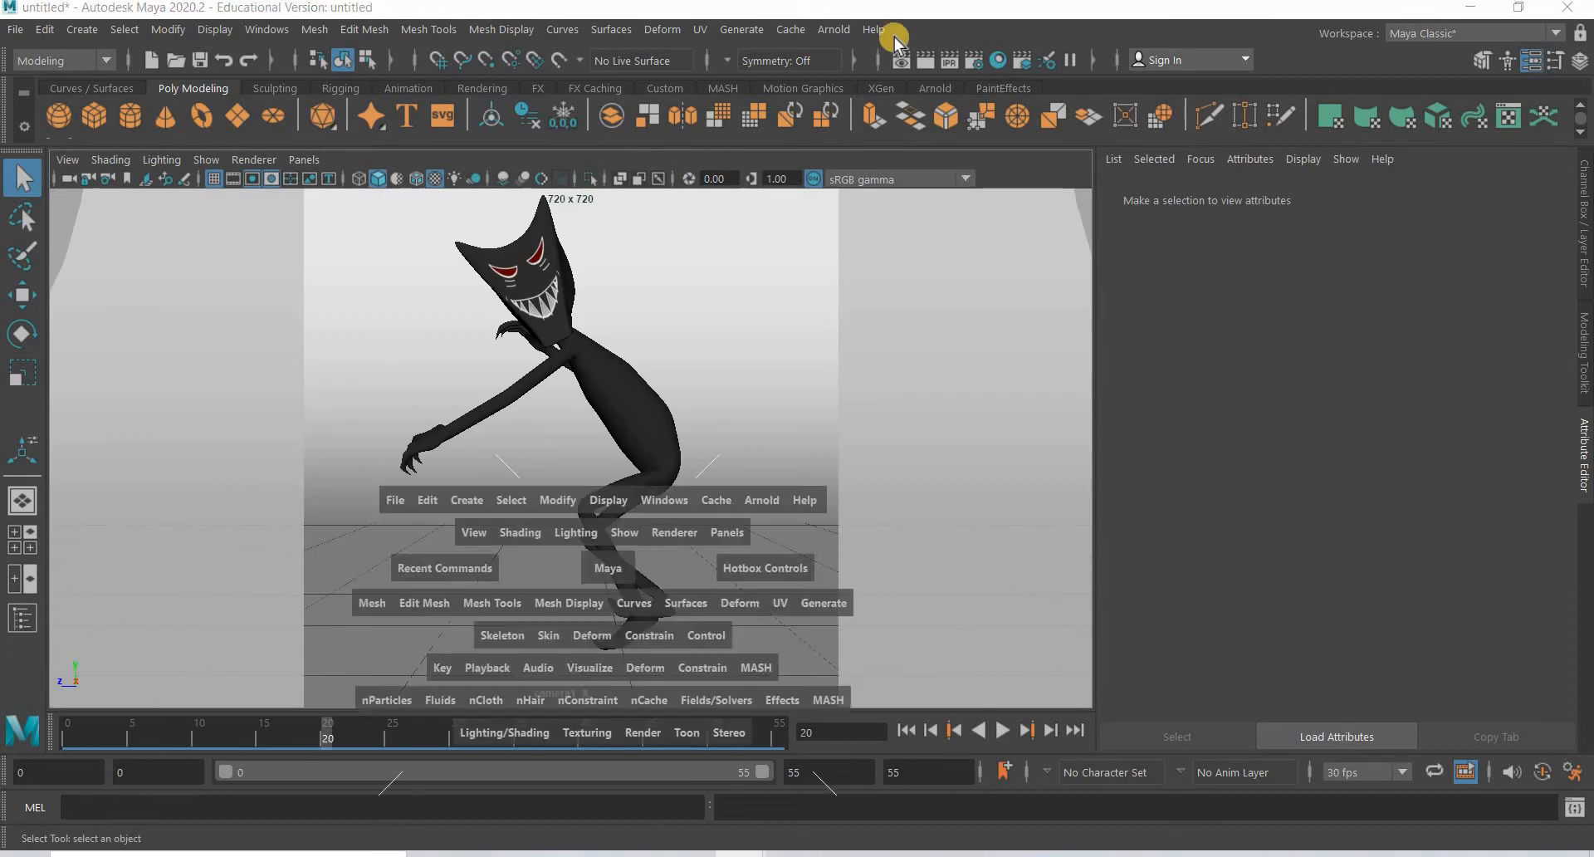
pyautogui.click(833, 30)
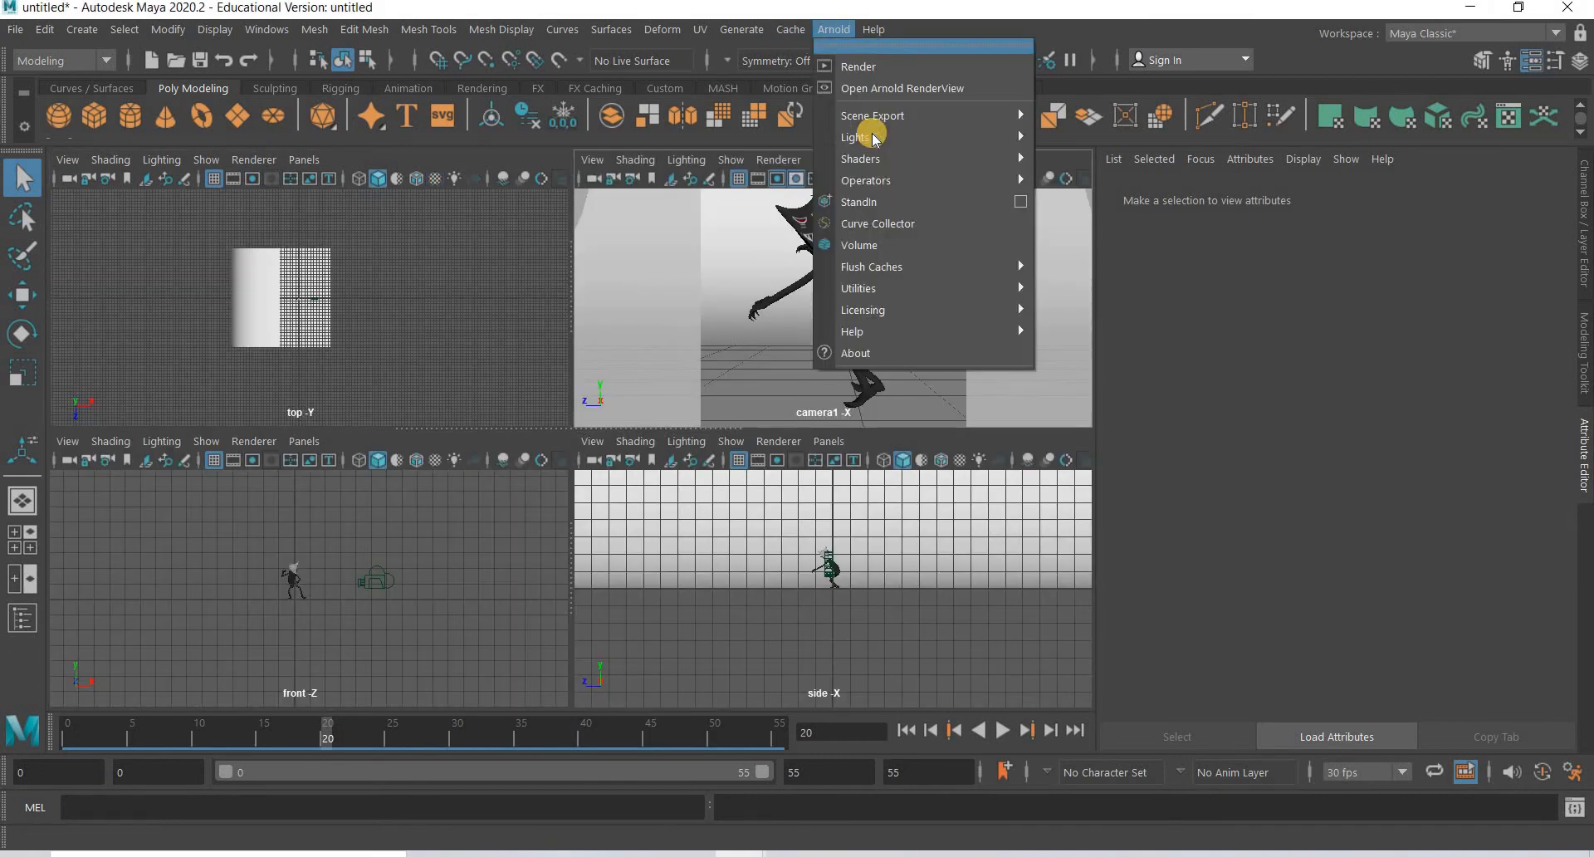
pyautogui.moveTo(863, 137)
pyautogui.click(1120, 159)
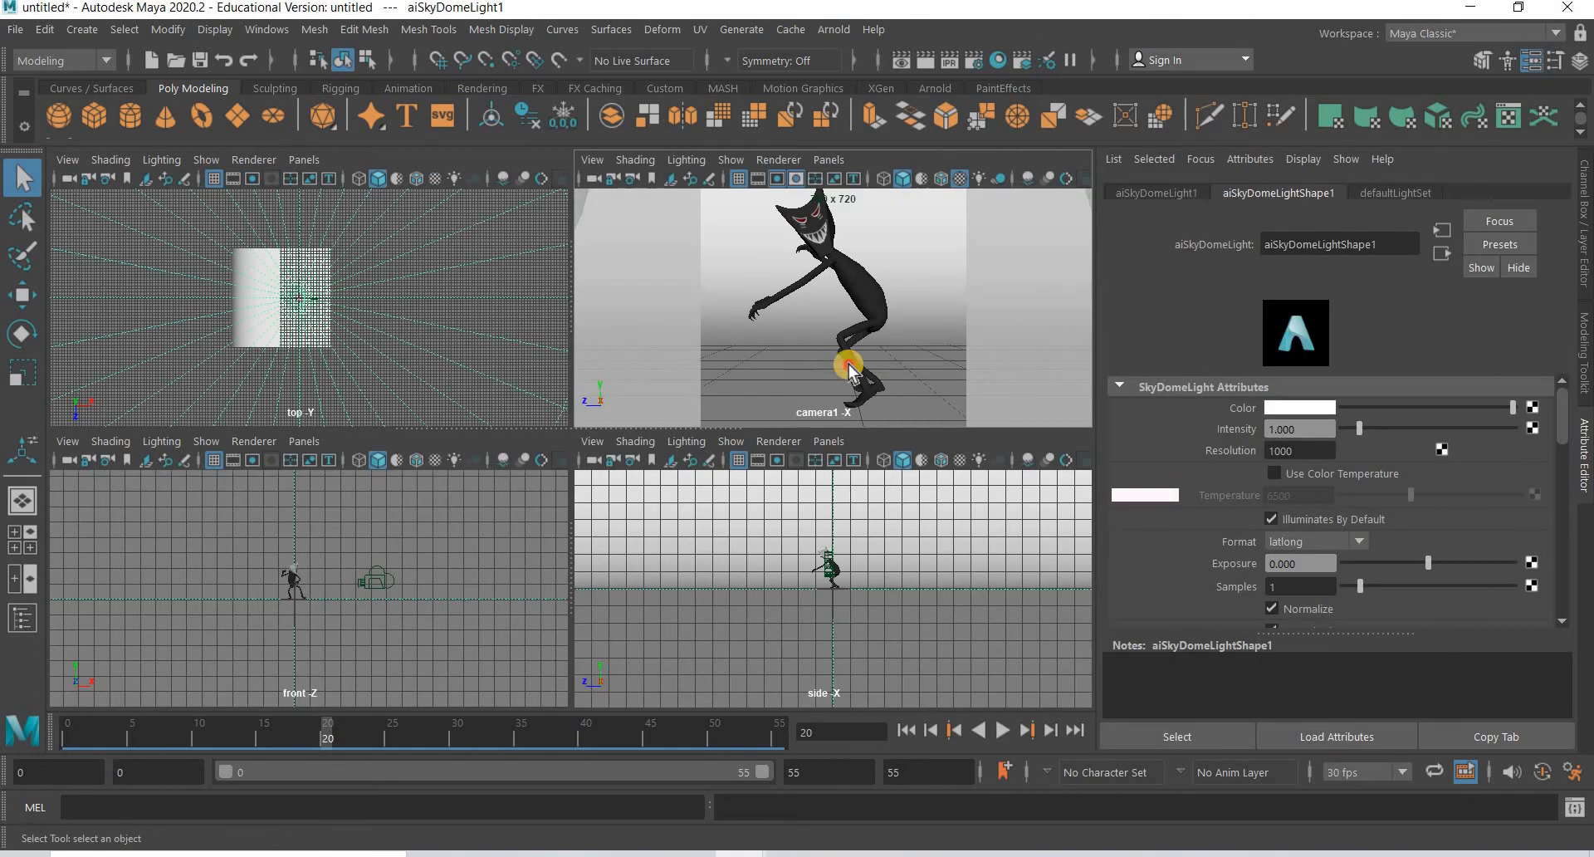
pyautogui.click(848, 366)
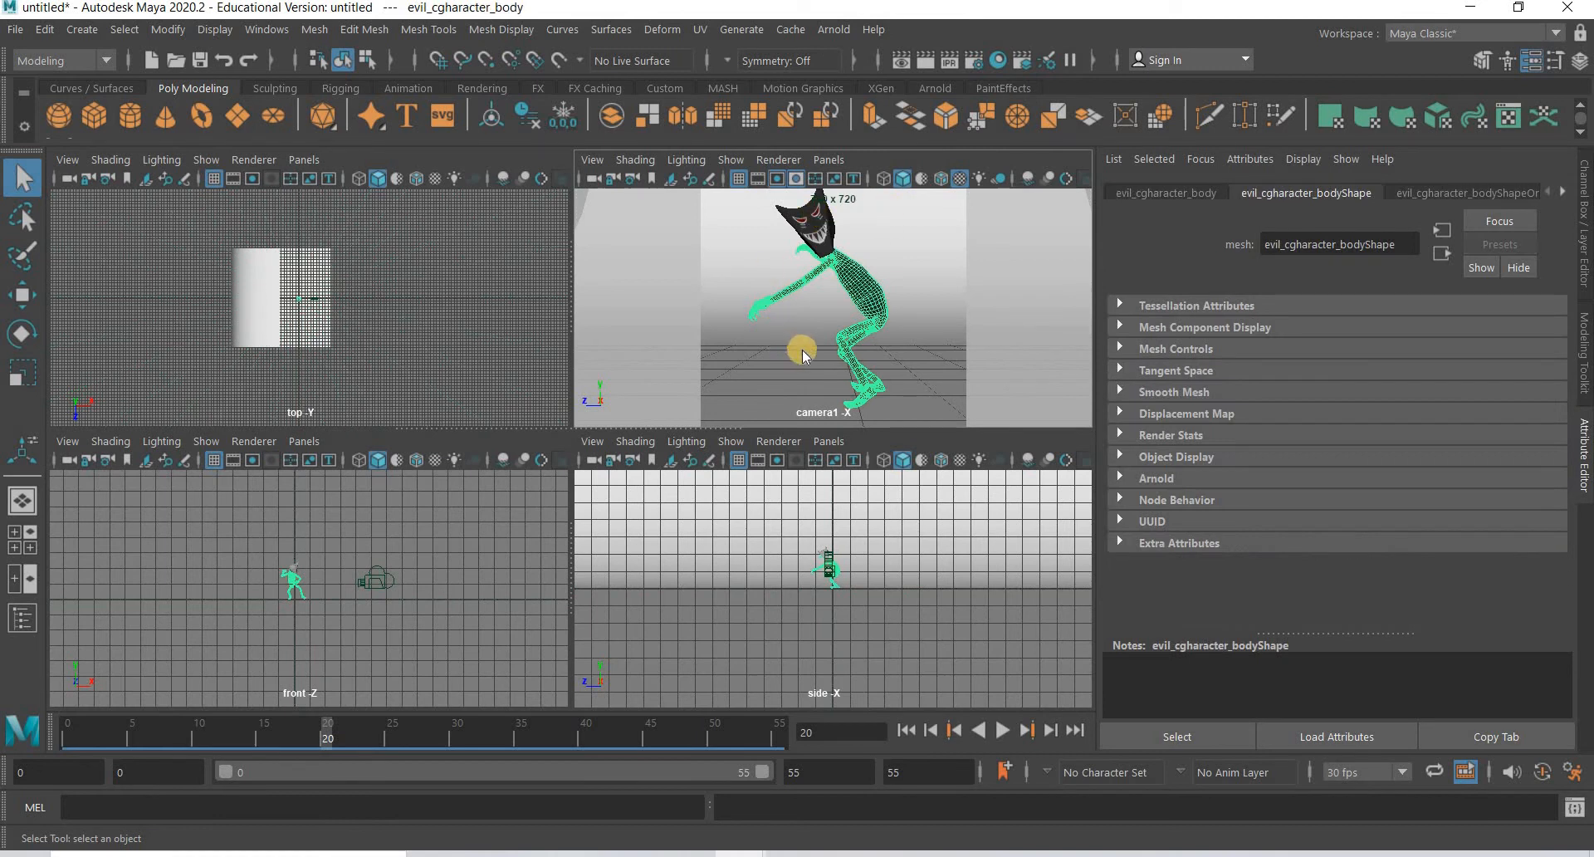
pyautogui.press('space')
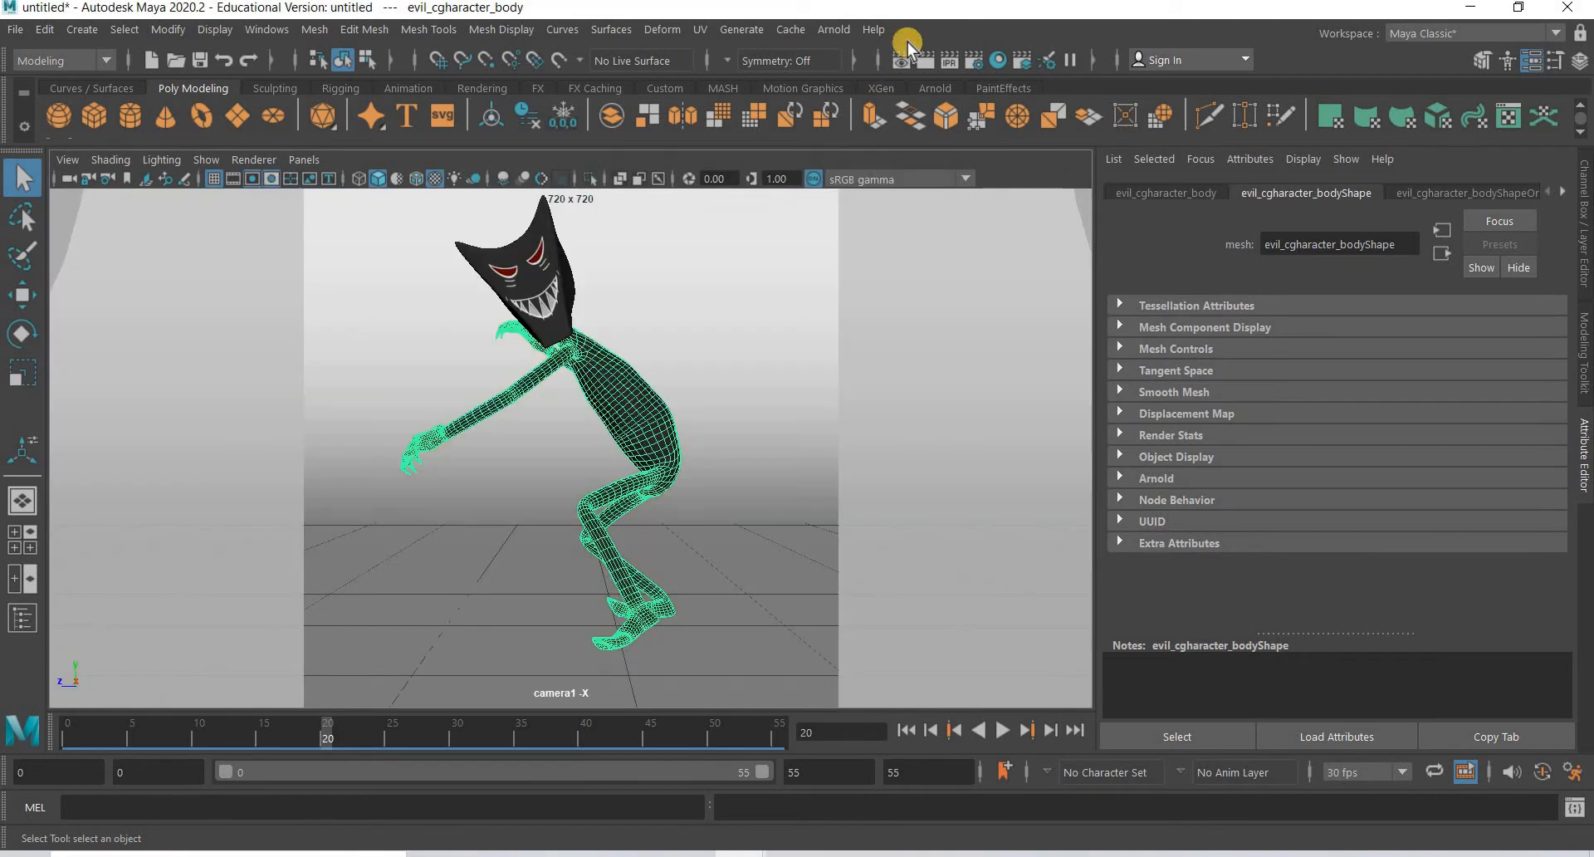
# Step: Review the output options in an enlarged Render Settings window and enter 1 in the Frame Range
pyautogui.click(975, 56)
pyautogui.scroll(5, 1063, 346)
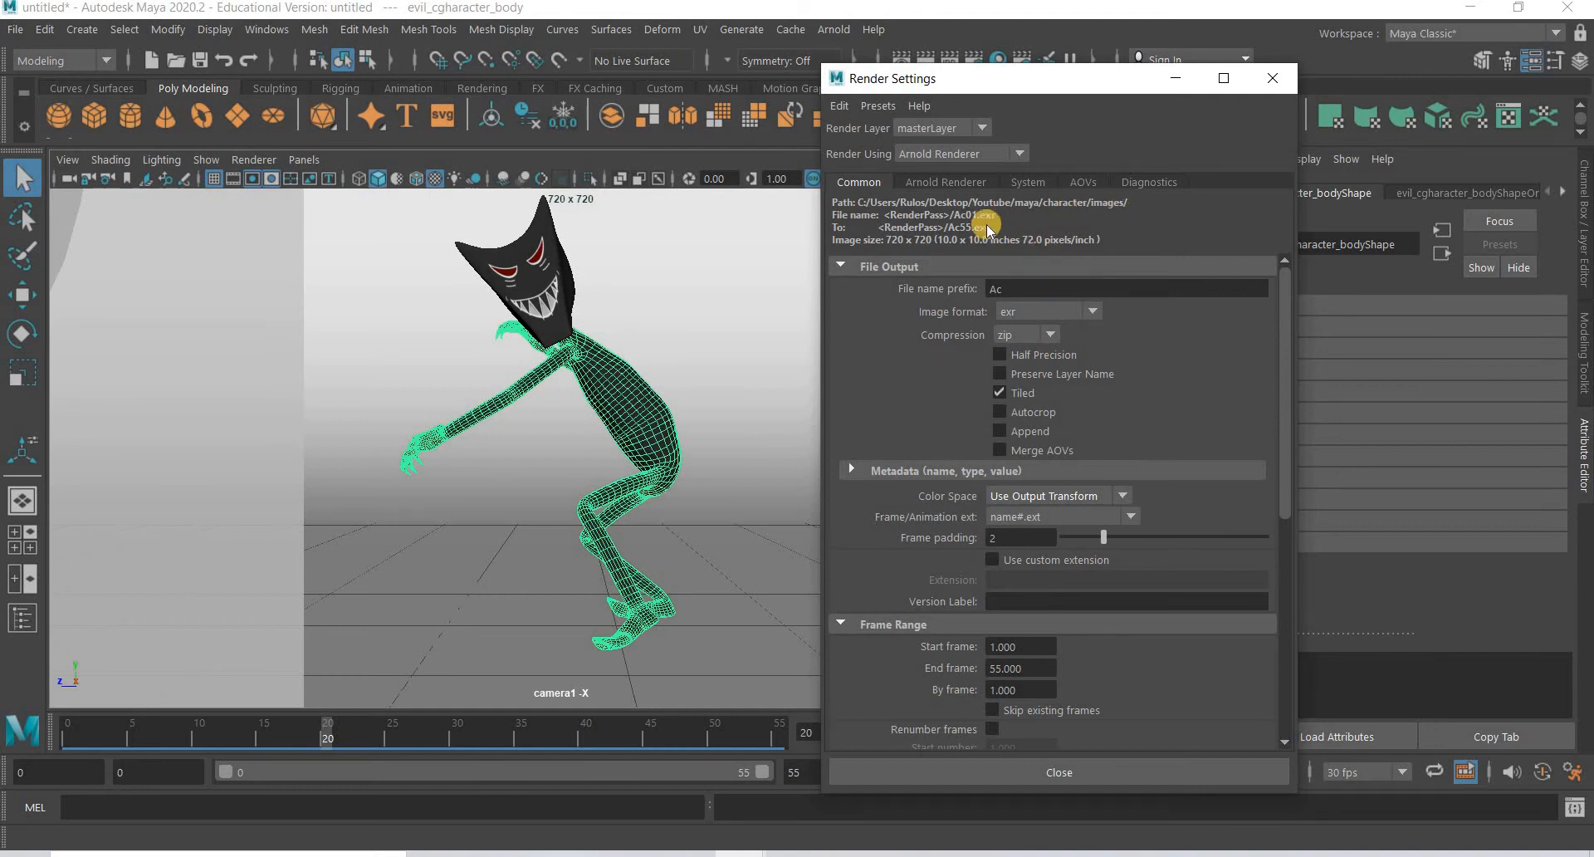
pyautogui.click(1180, 86)
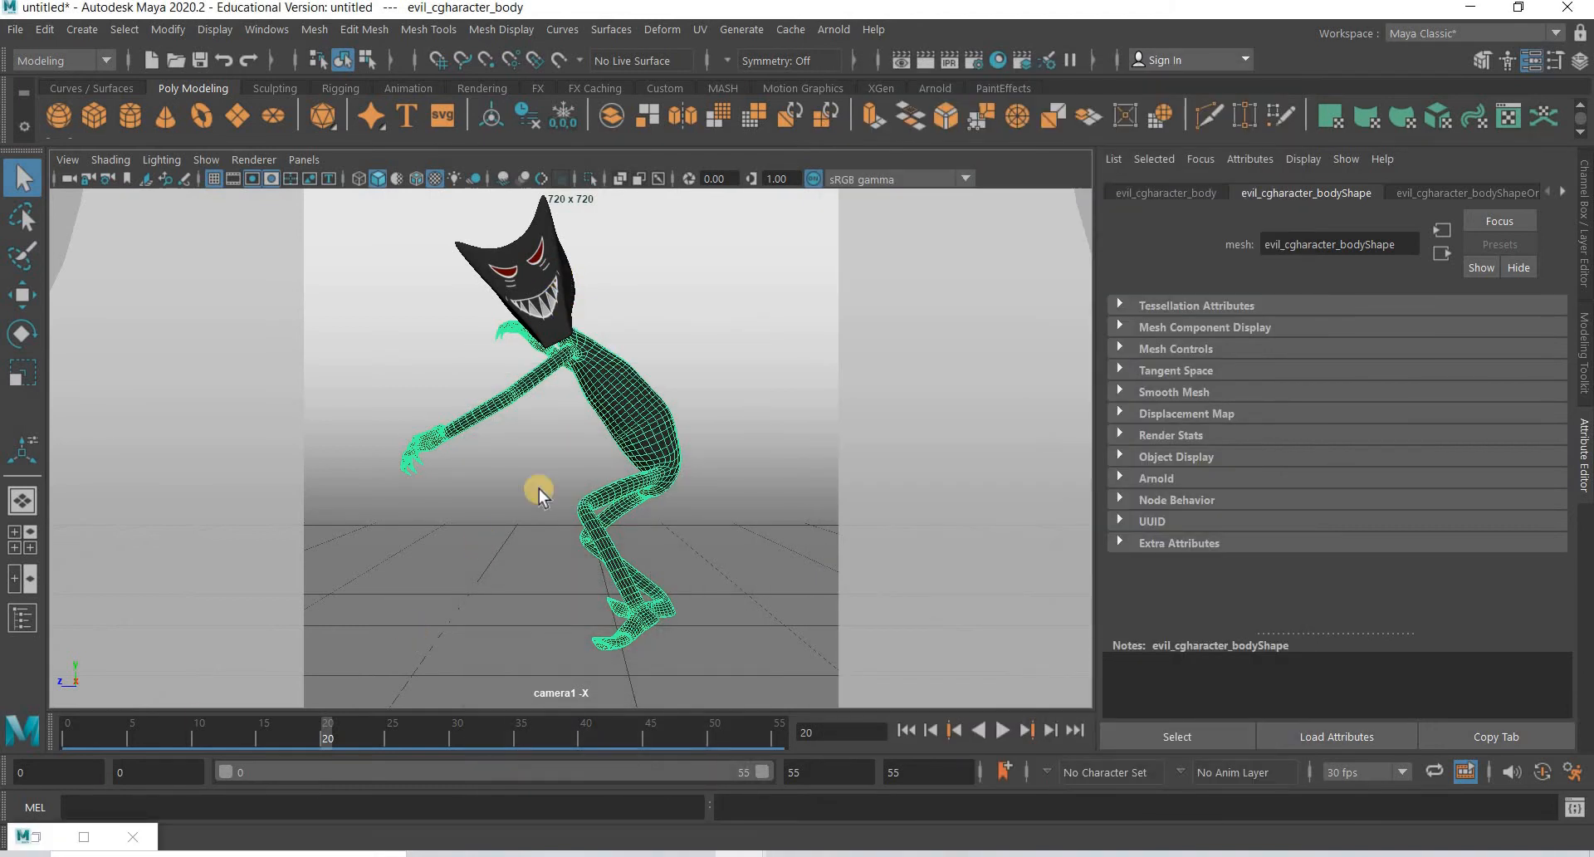
pyautogui.click(86, 835)
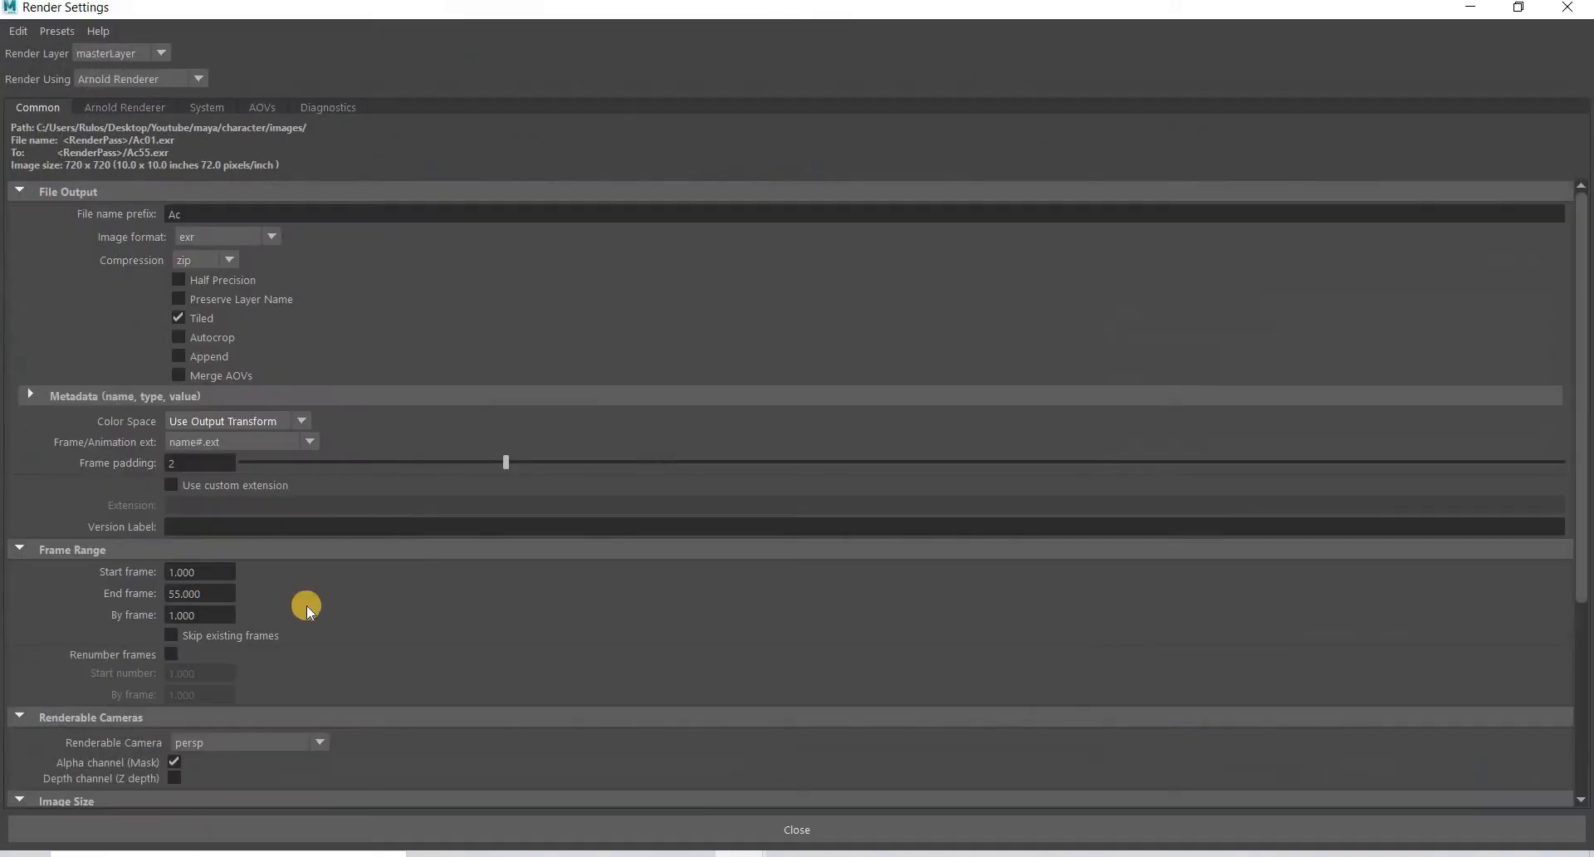
pyautogui.click(92, 594)
pyautogui.write('1')
pyautogui.press('Return')
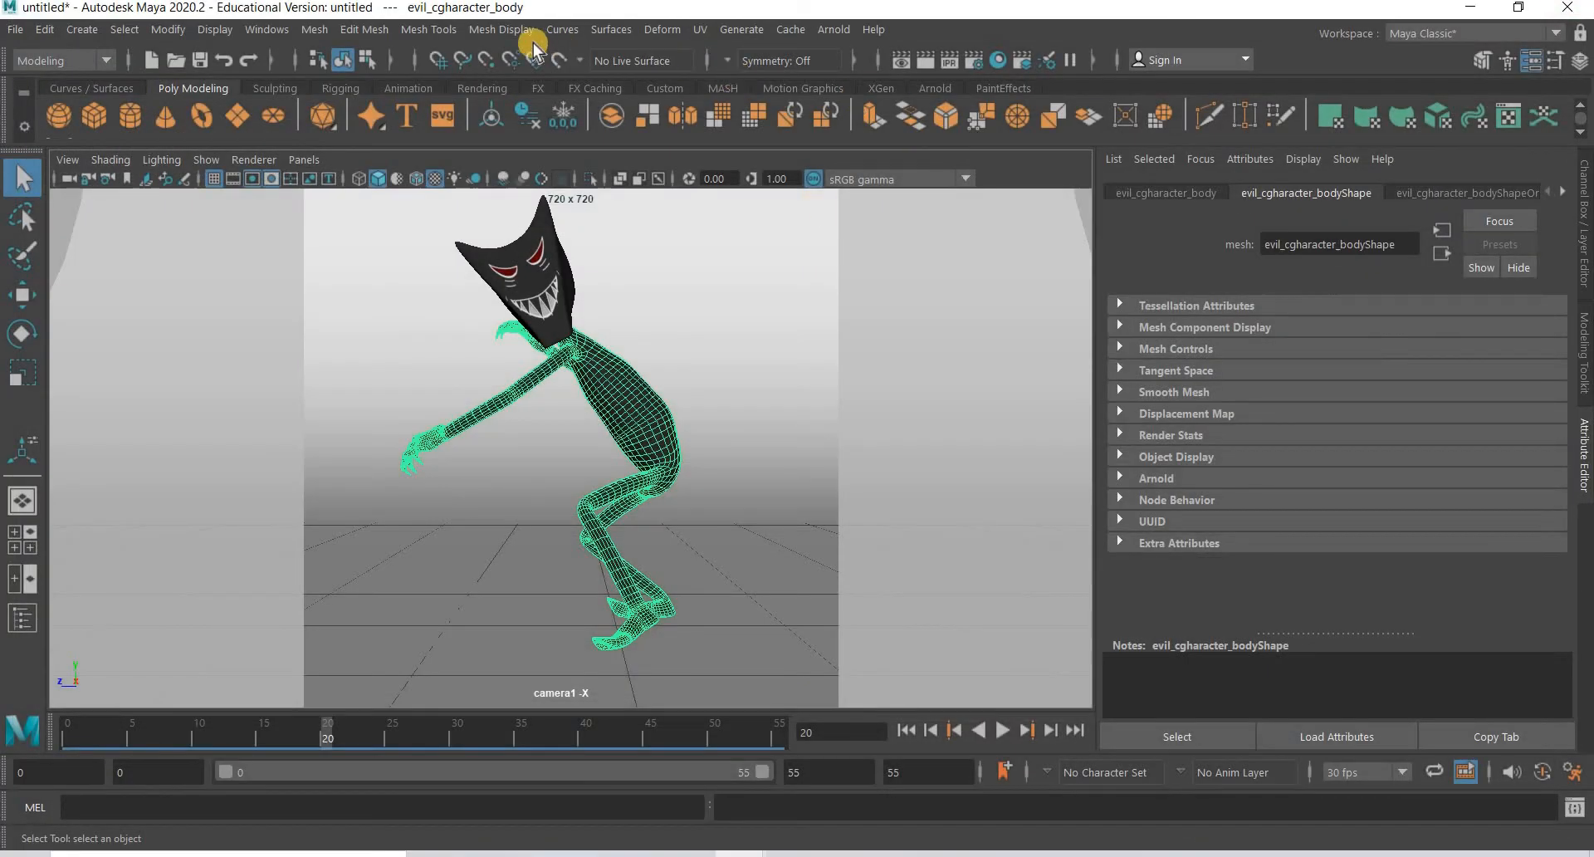
# Step: Switch to the Rendering menu set and run Render Sequence with the current render settings
pyautogui.click(103, 62)
pyautogui.click(41, 150)
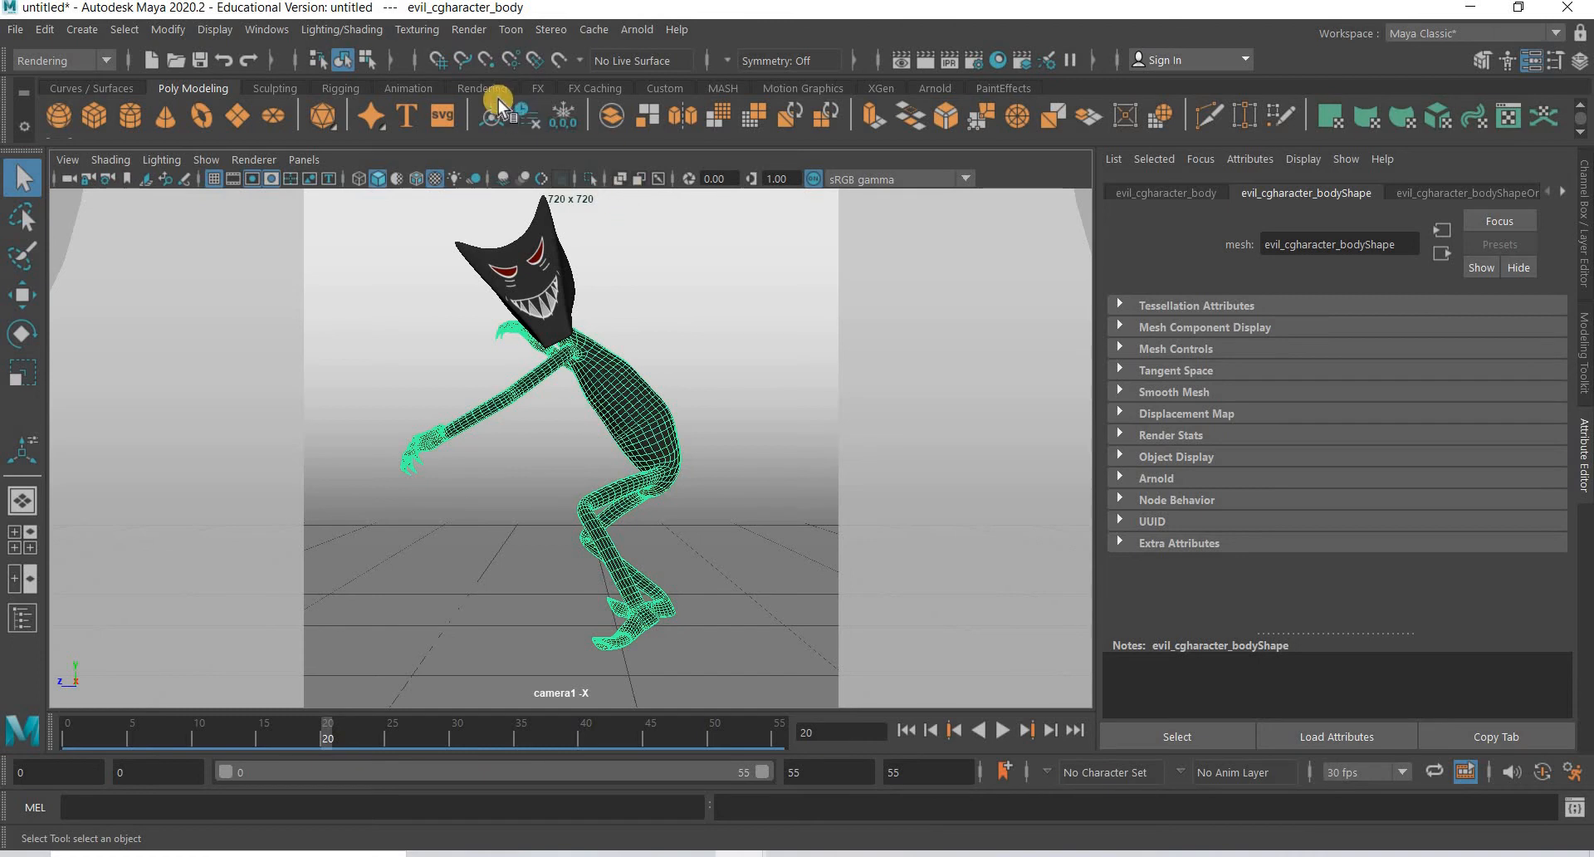
pyautogui.click(469, 29)
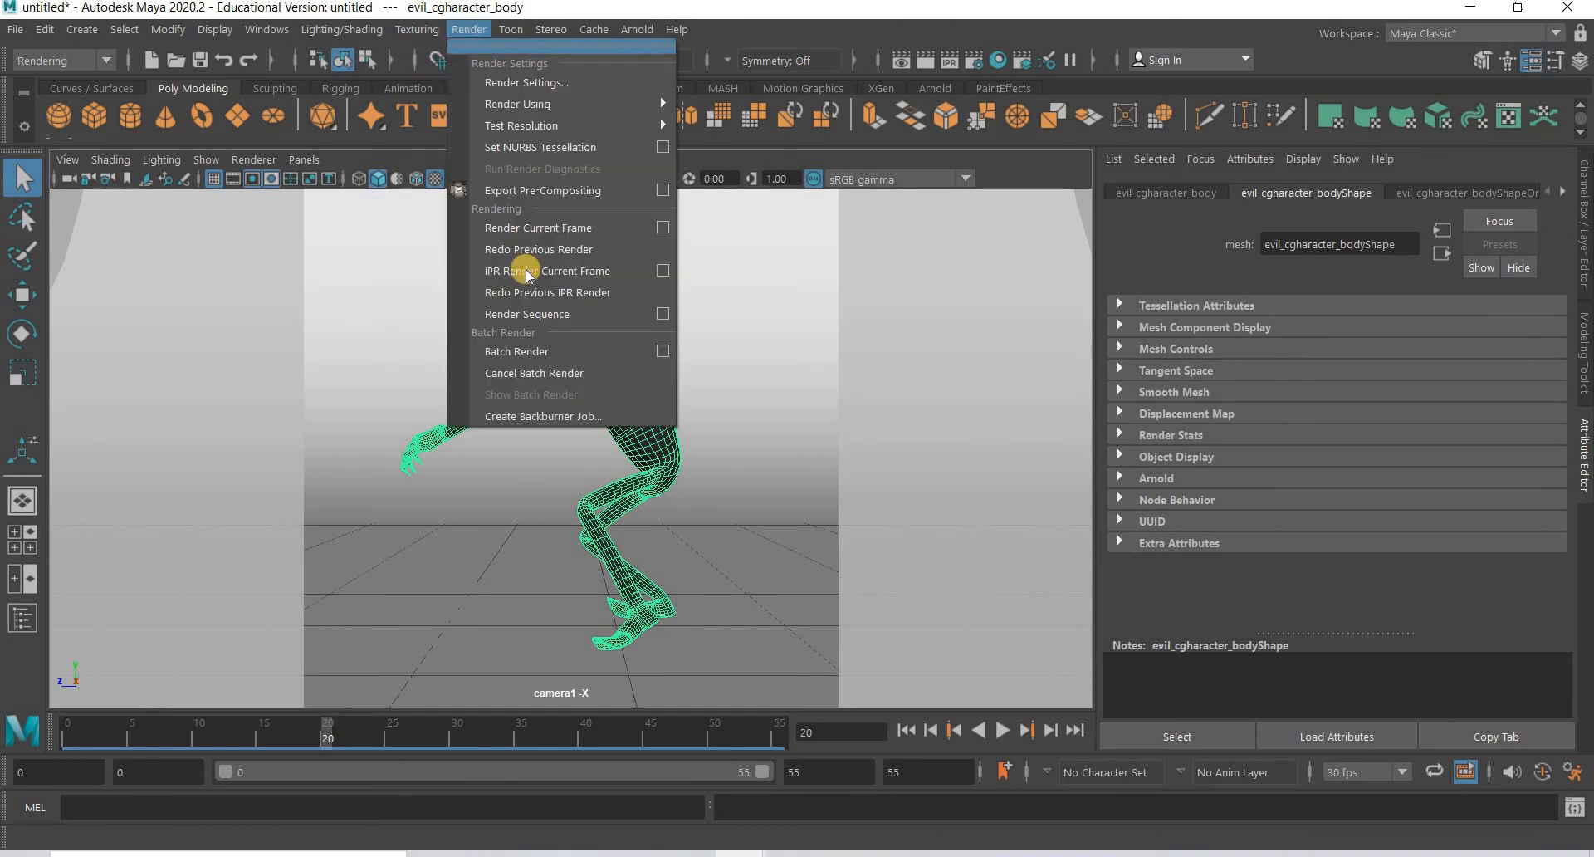
pyautogui.click(529, 317)
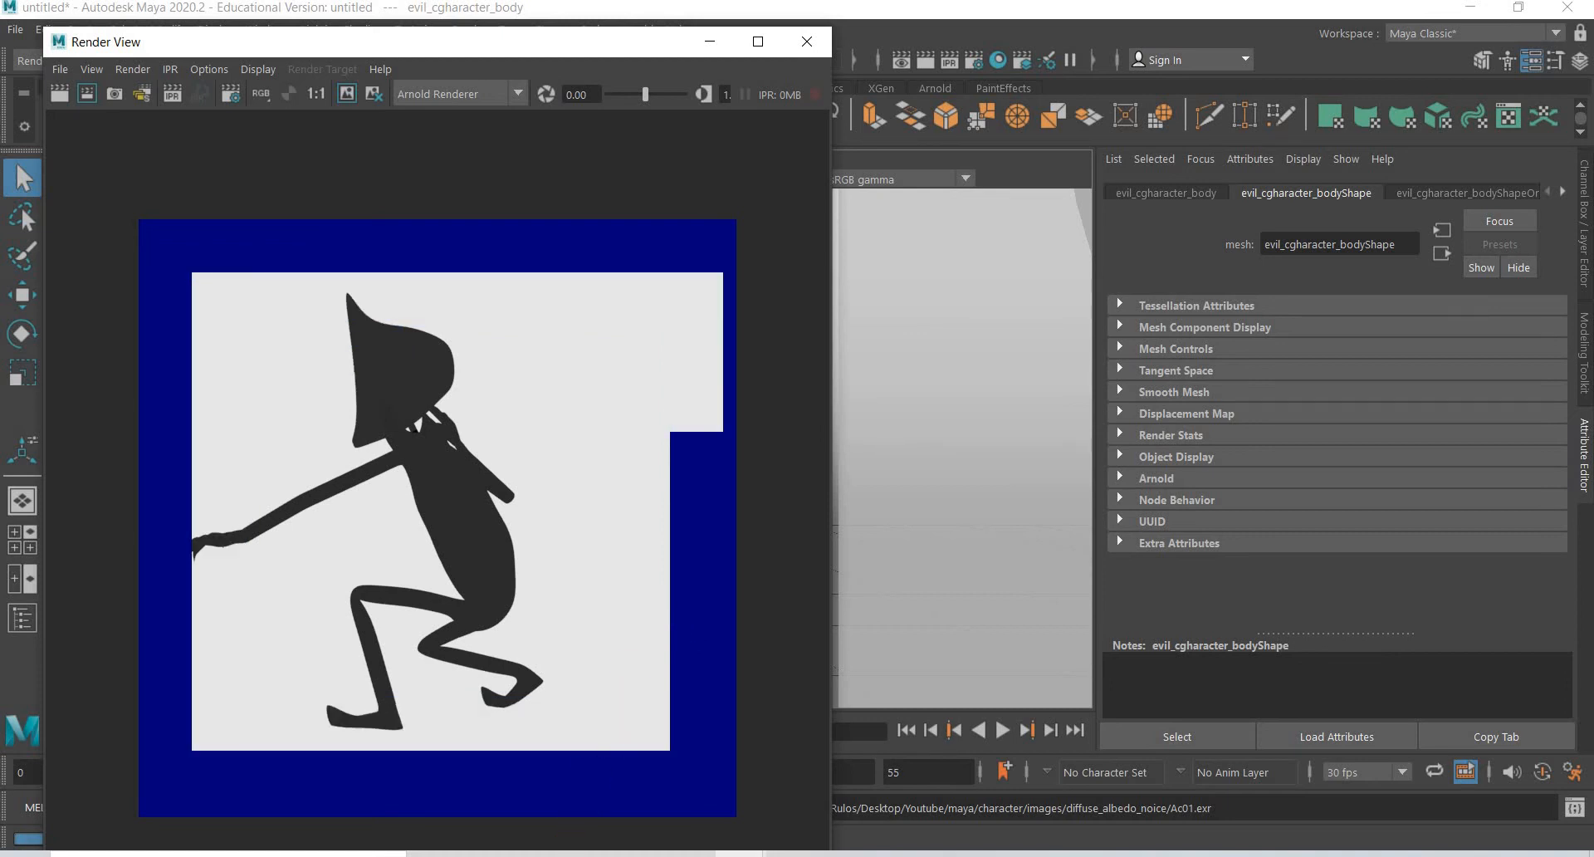
# Step: Inspect the rendered Ac_denoise01.exr from the beauty folder in Photoshop with alpha as transparency, and return to Maya without the Render View
pyautogui.moveTo(587, 853)
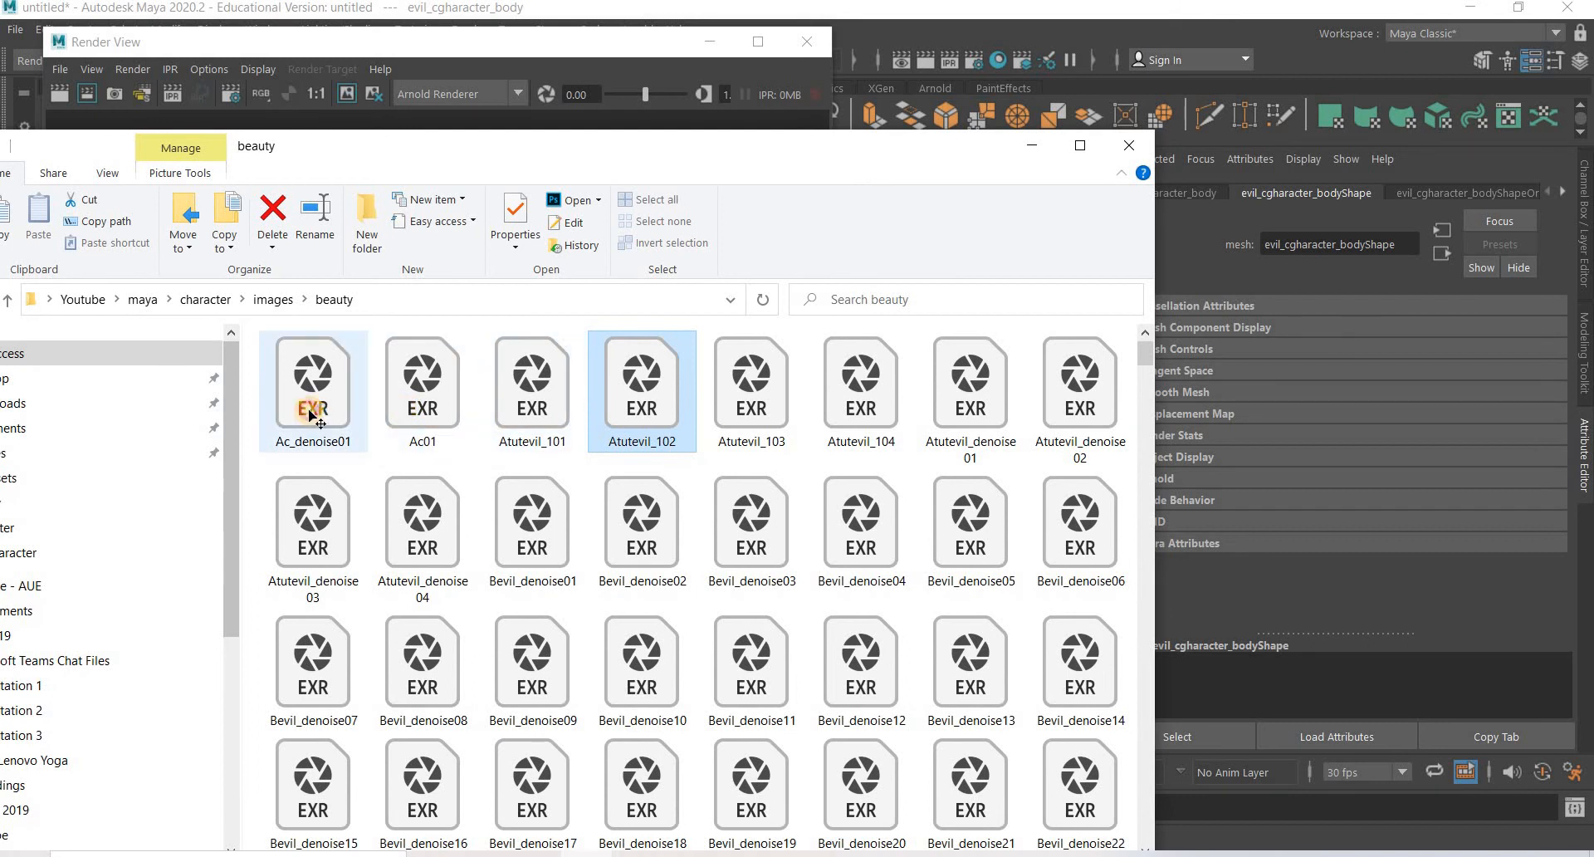
pyautogui.doubleClick(310, 415)
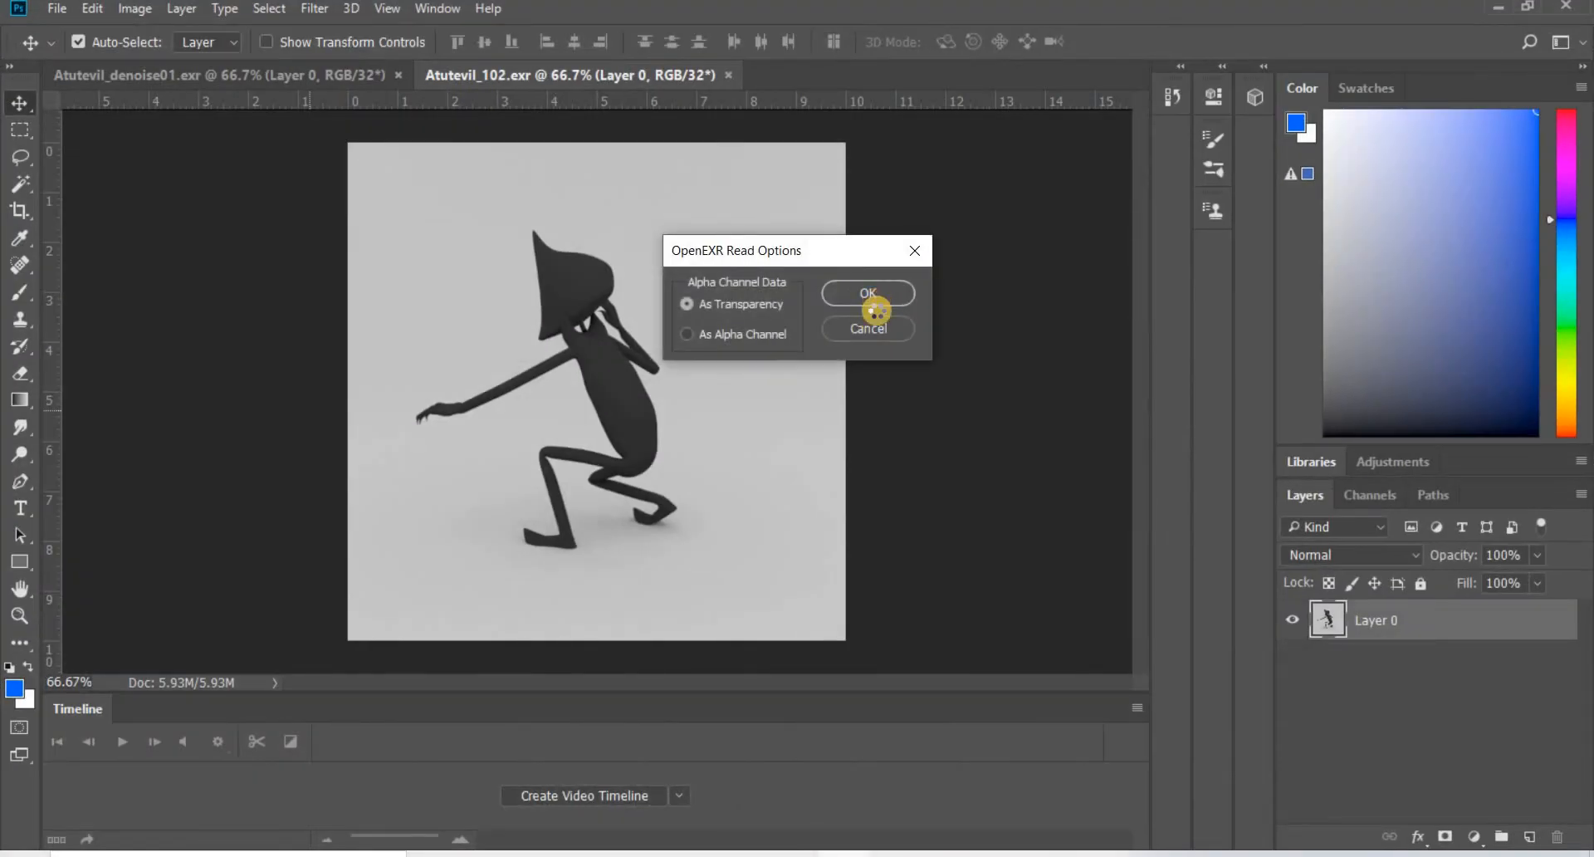
pyautogui.click(871, 301)
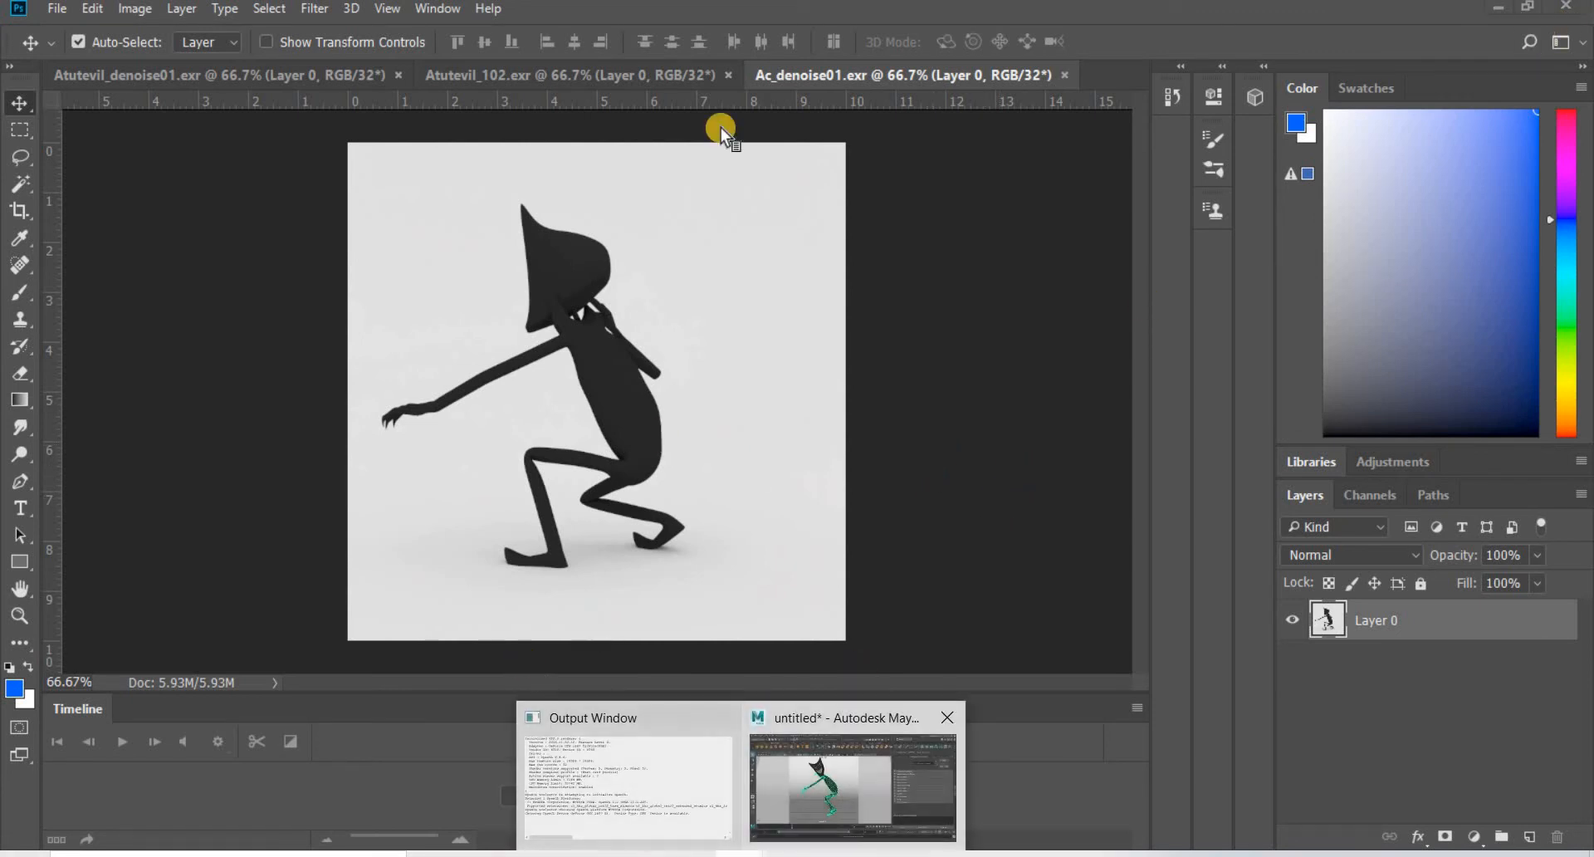
pyautogui.click(831, 764)
pyautogui.click(805, 48)
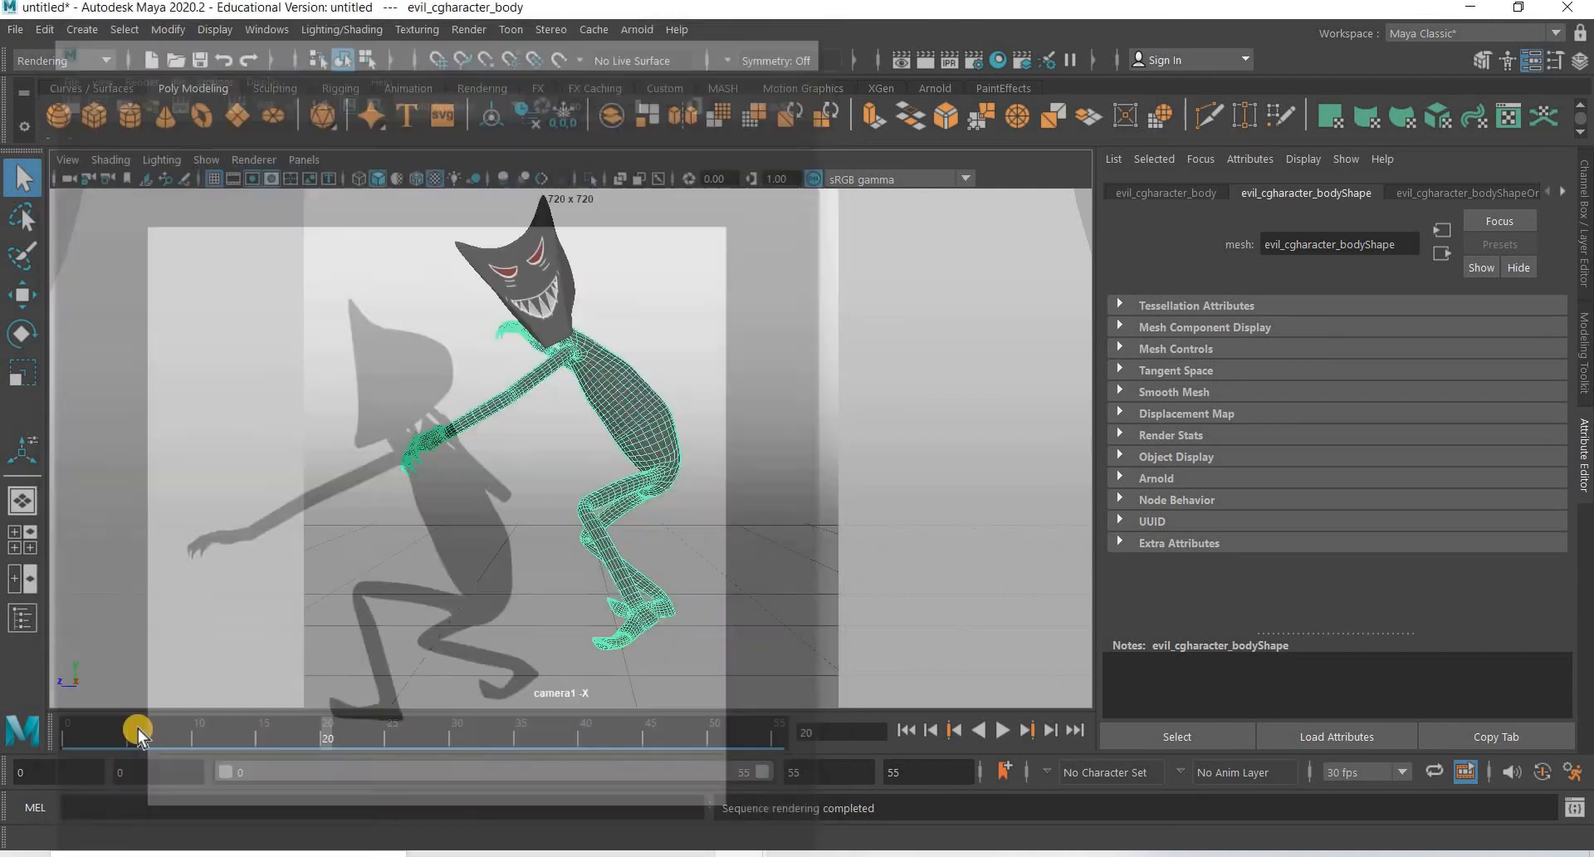
# Step: Go to frame 42 and set both the start and end frames of the render range to 42
pyautogui.moveTo(509, 734); pyautogui.dragTo(615, 741)
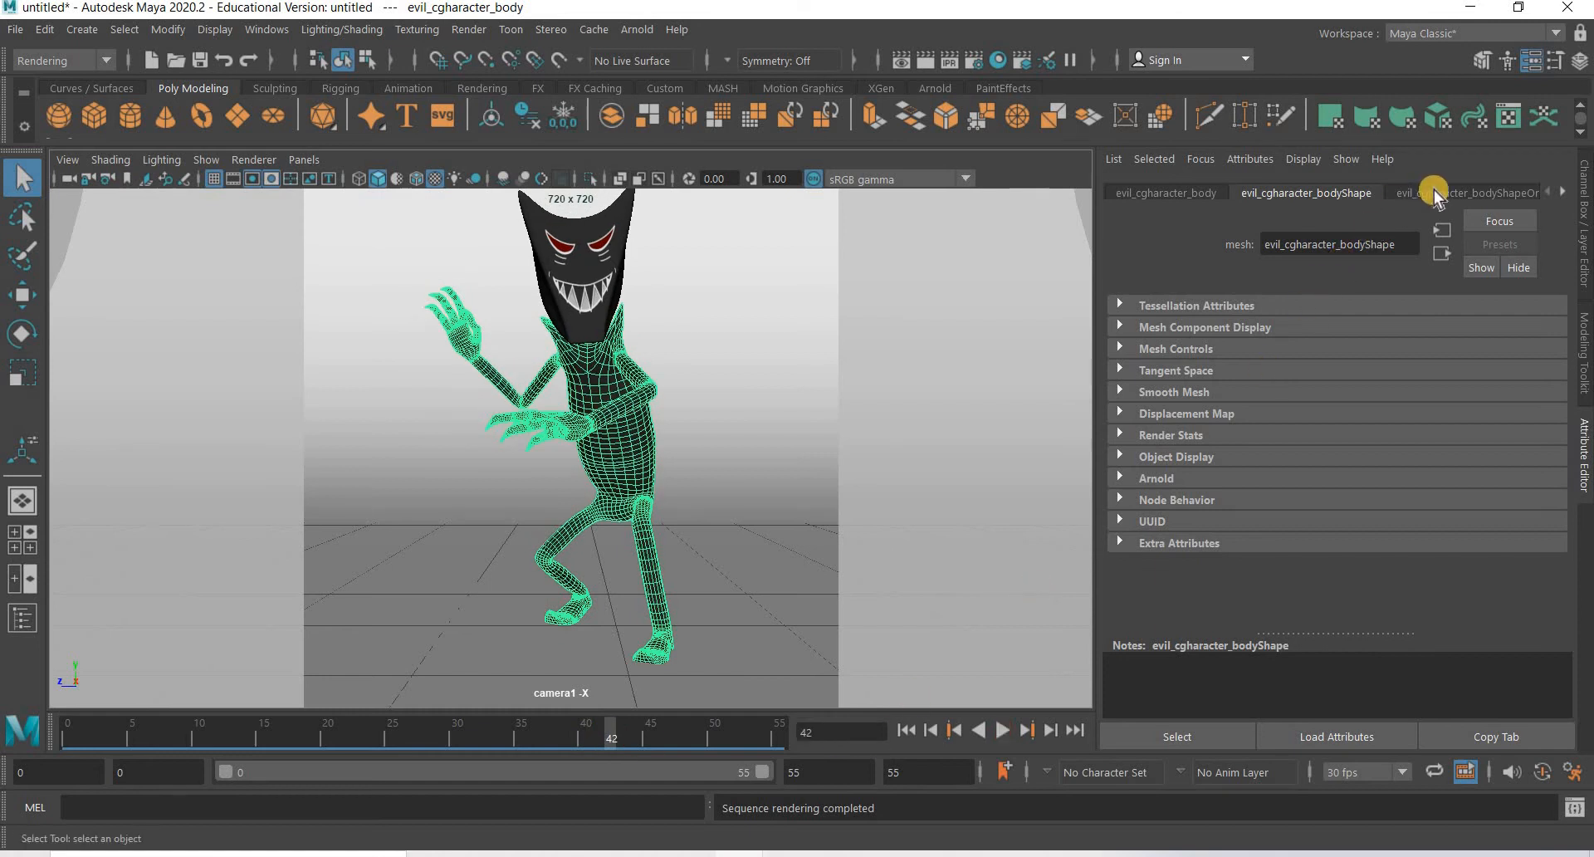
pyautogui.click(968, 65)
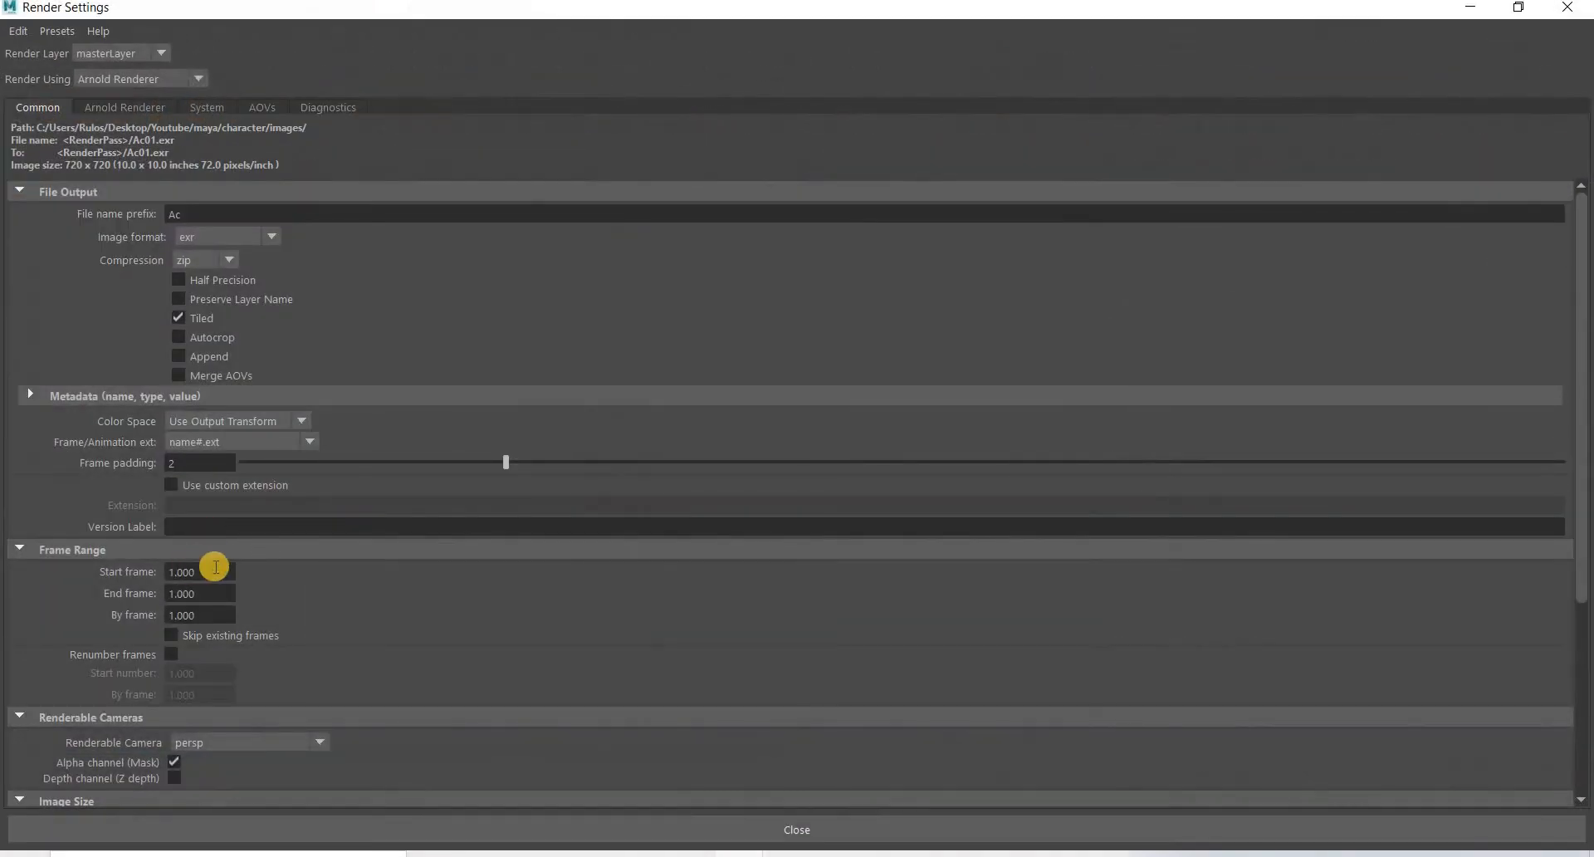
pyautogui.moveTo(206, 570); pyautogui.dragTo(98, 568)
pyautogui.write('42')
pyautogui.press('Tab')
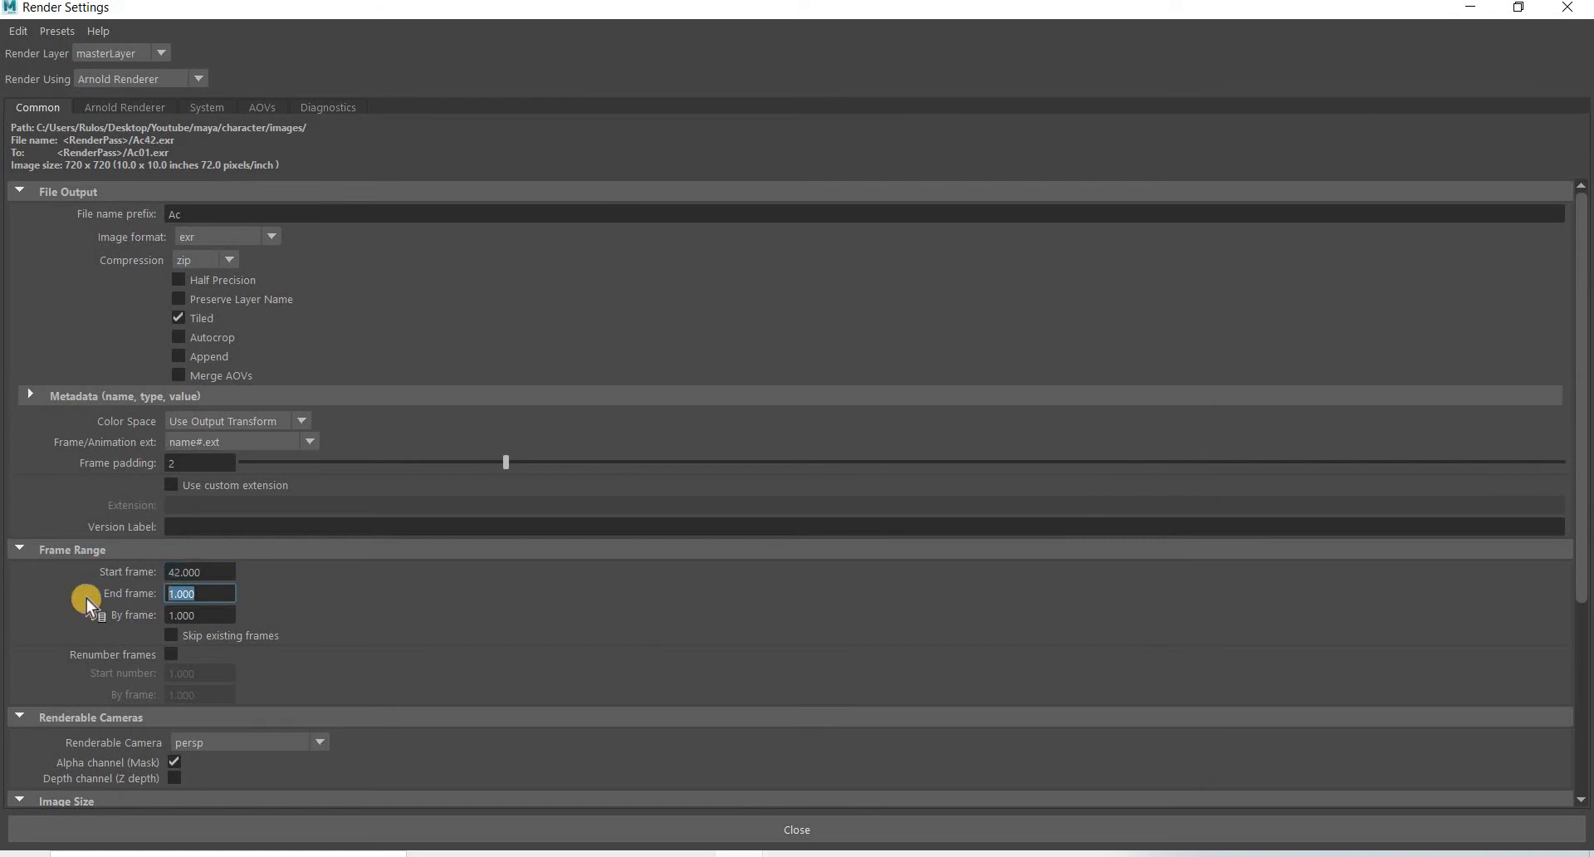
pyautogui.write('42')
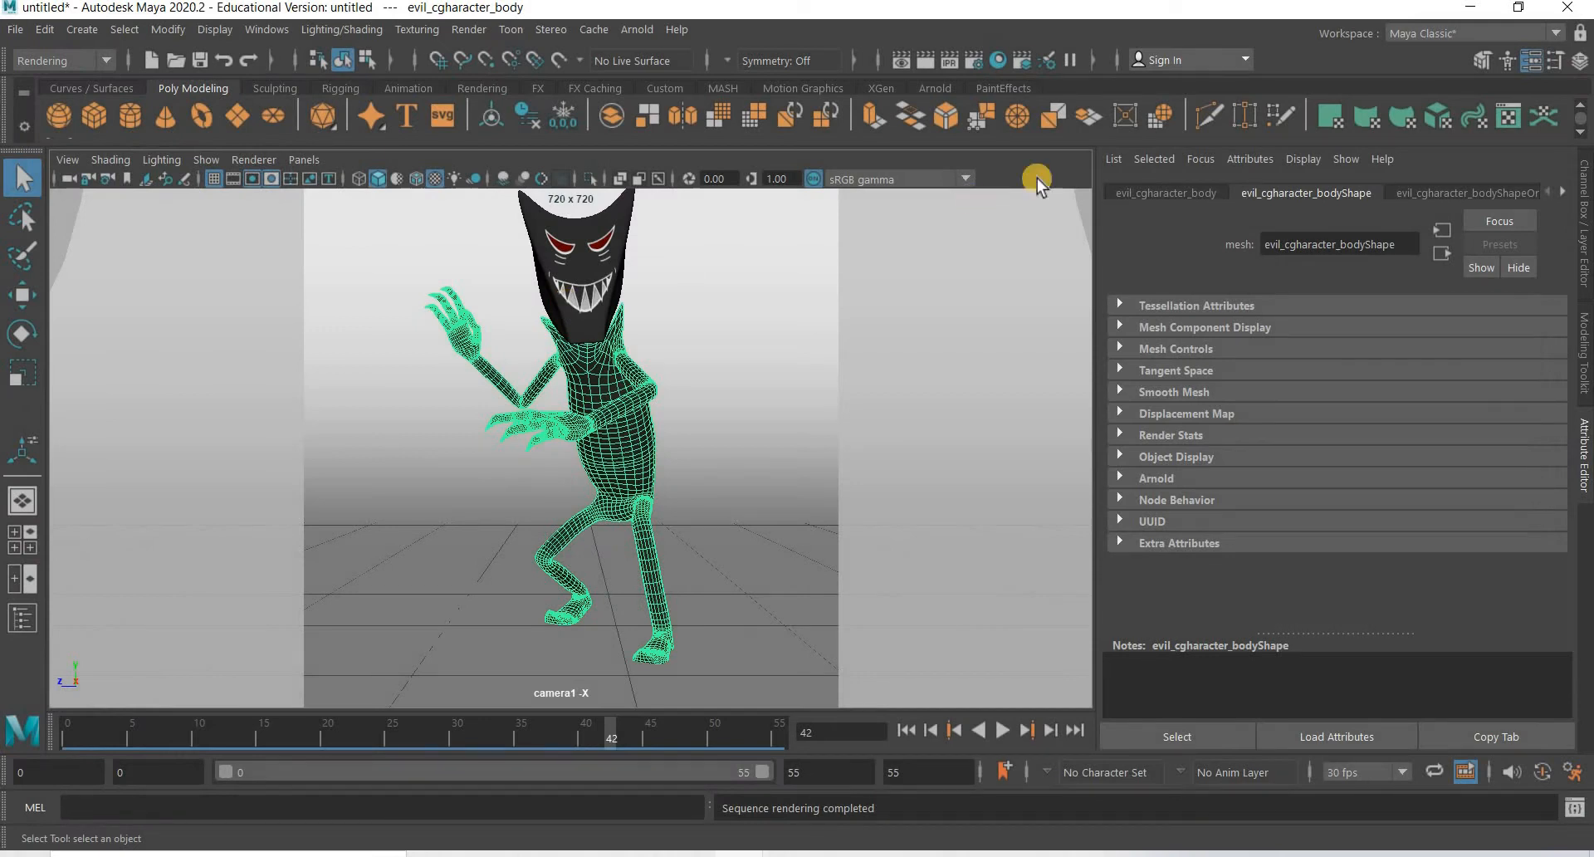
# Step: Deselect the character body, show the four-view layout and select aiSkyDomeLight1 through the Outliner
pyautogui.click(469, 30)
pyautogui.click(224, 287)
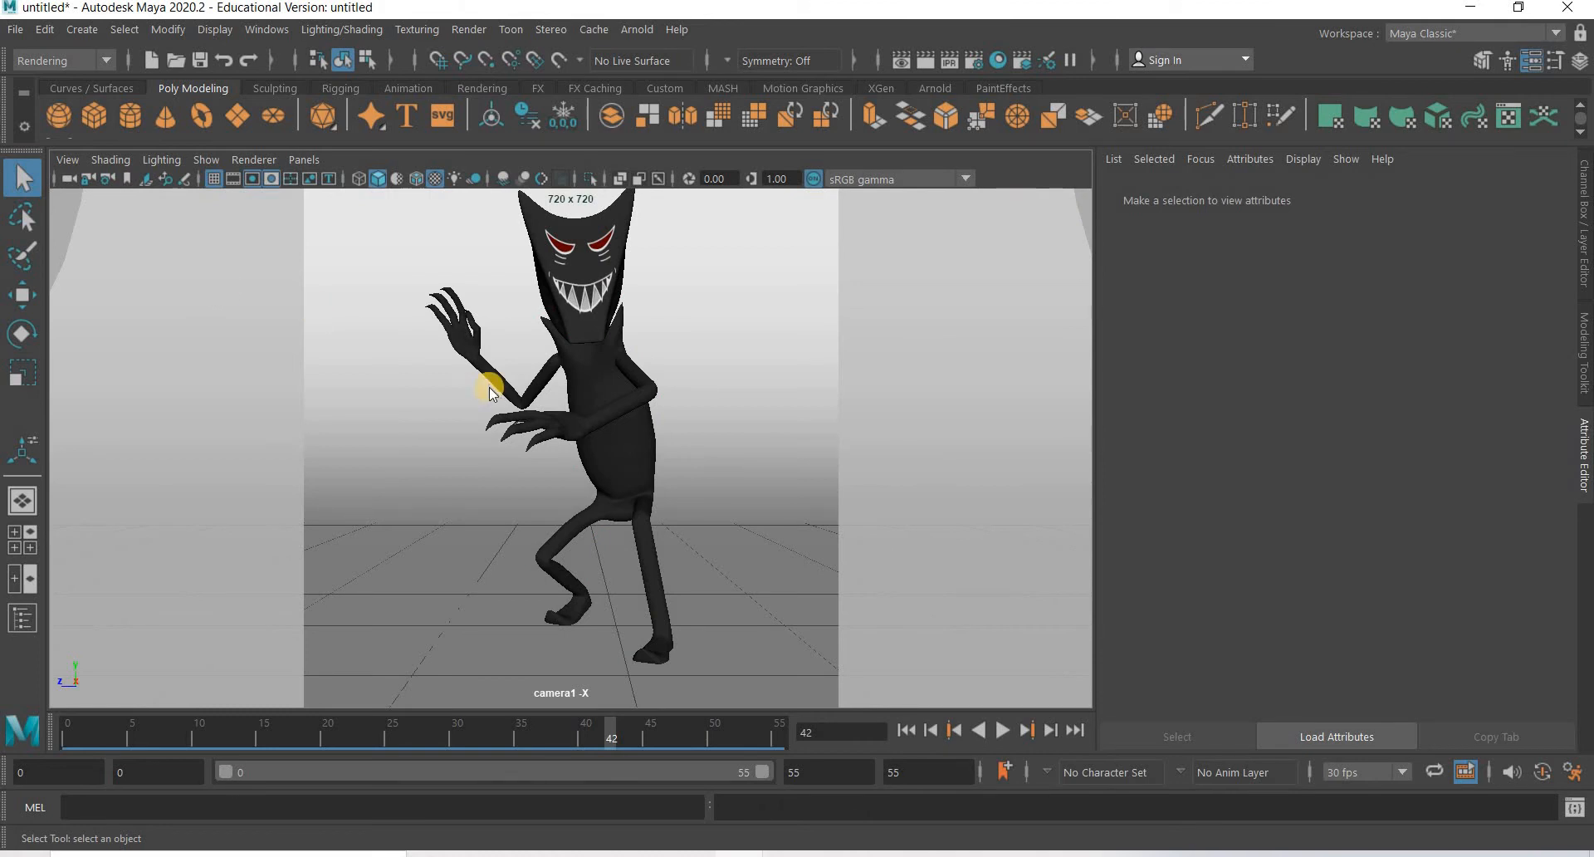
pyautogui.press('space')
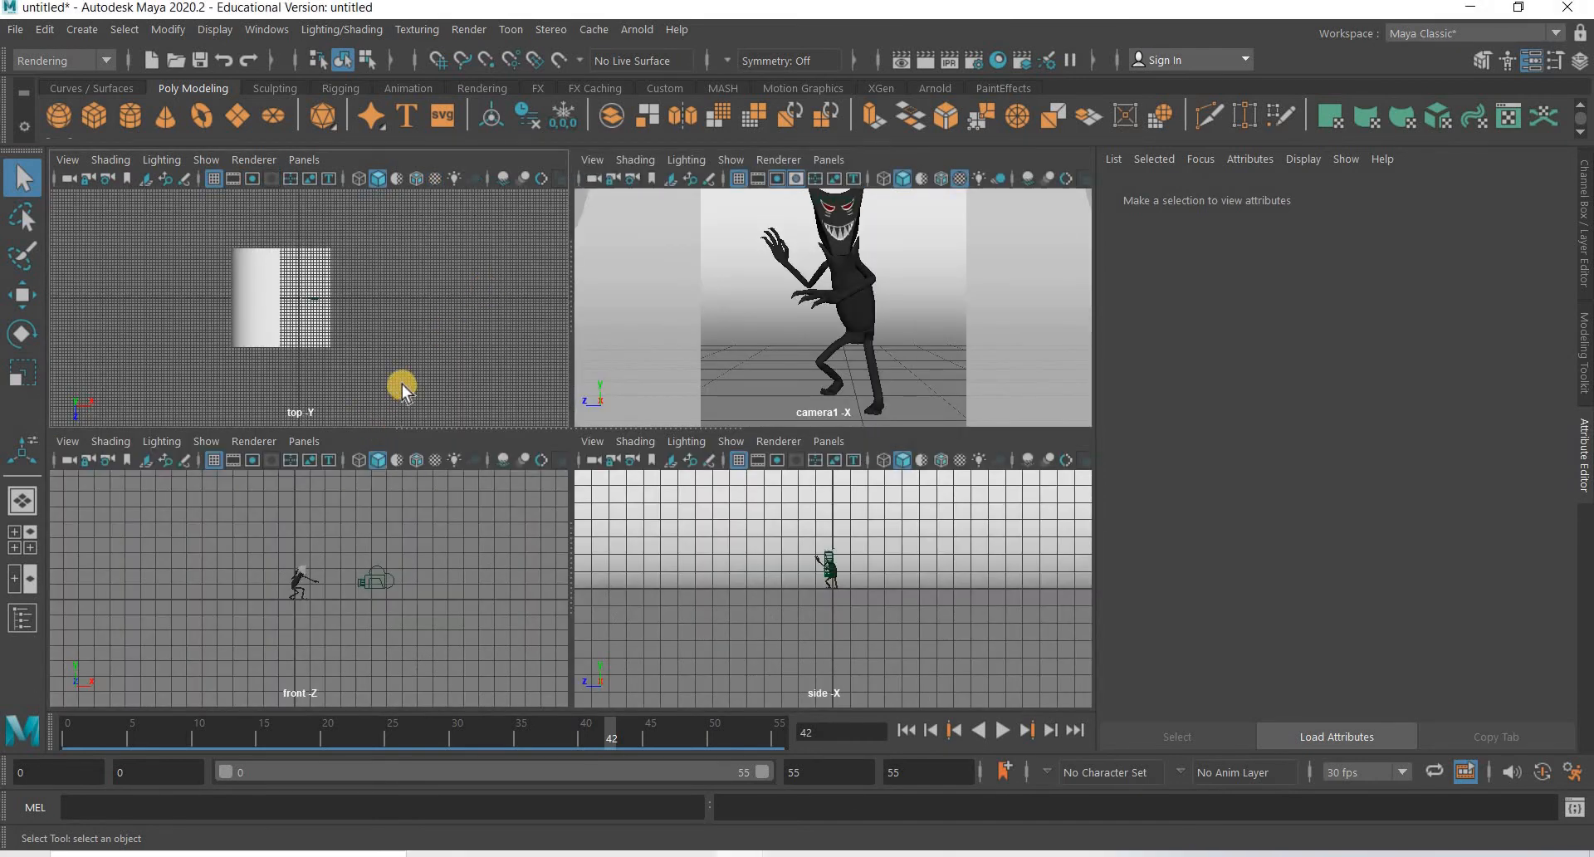
pyautogui.click(188, 545)
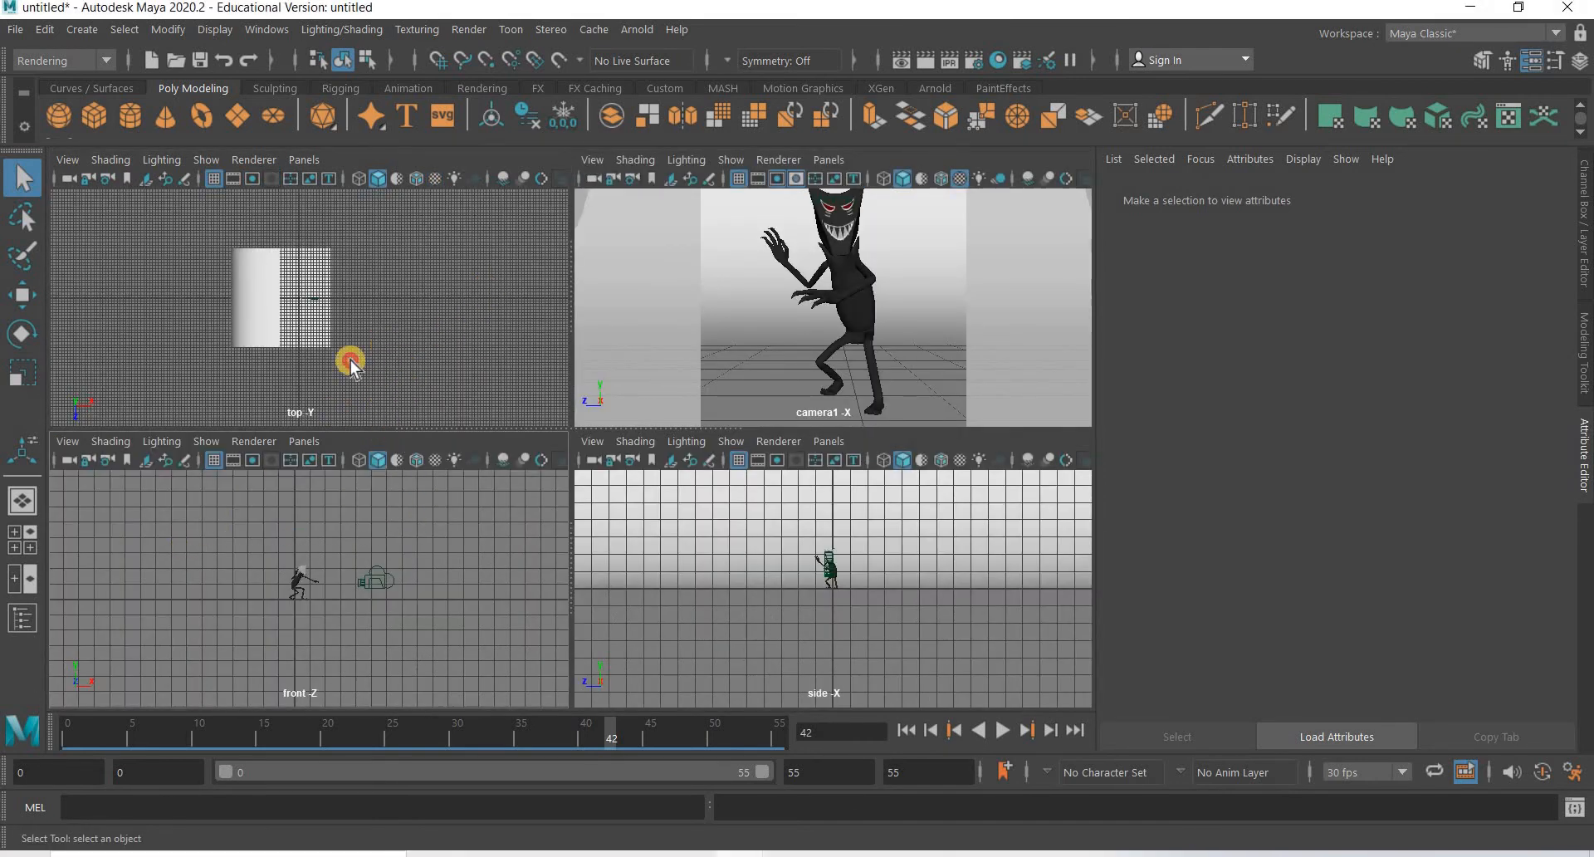
pyautogui.click(307, 384)
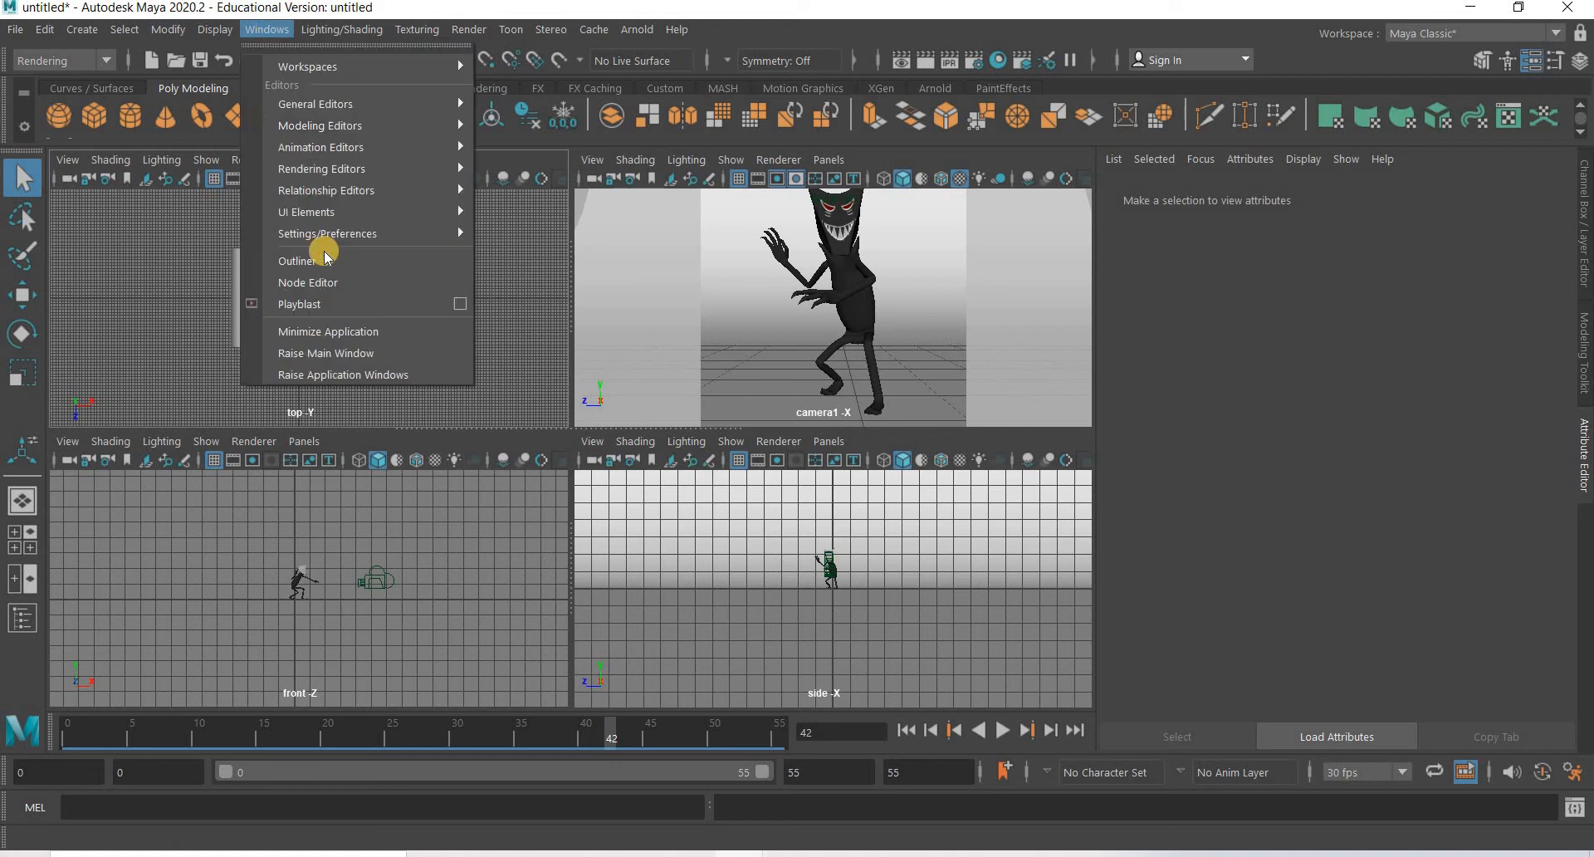
pyautogui.click(324, 250)
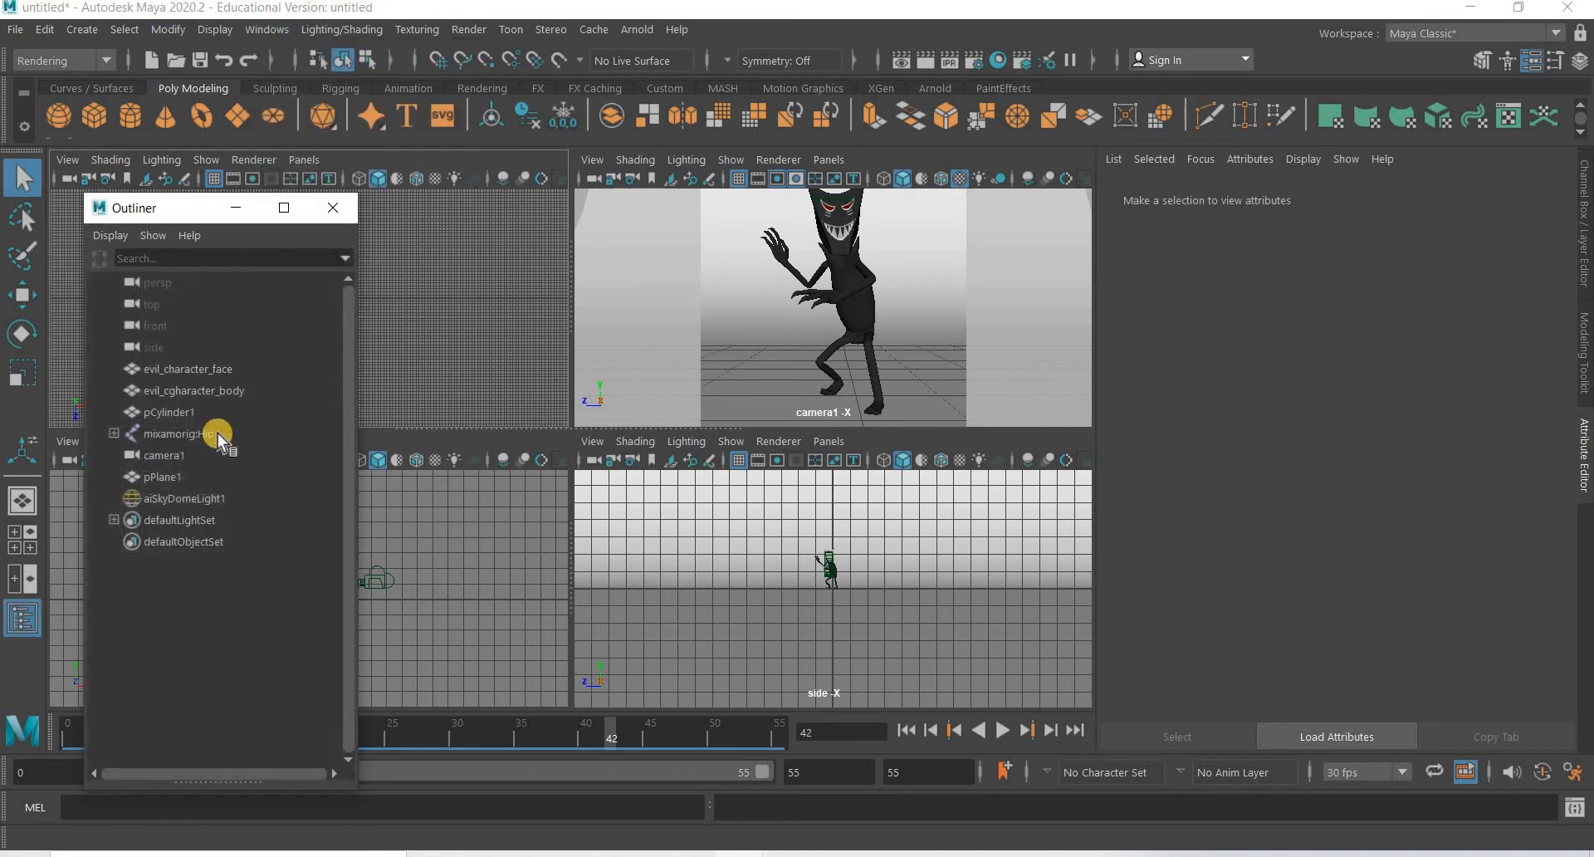
pyautogui.click(201, 499)
pyautogui.click(238, 209)
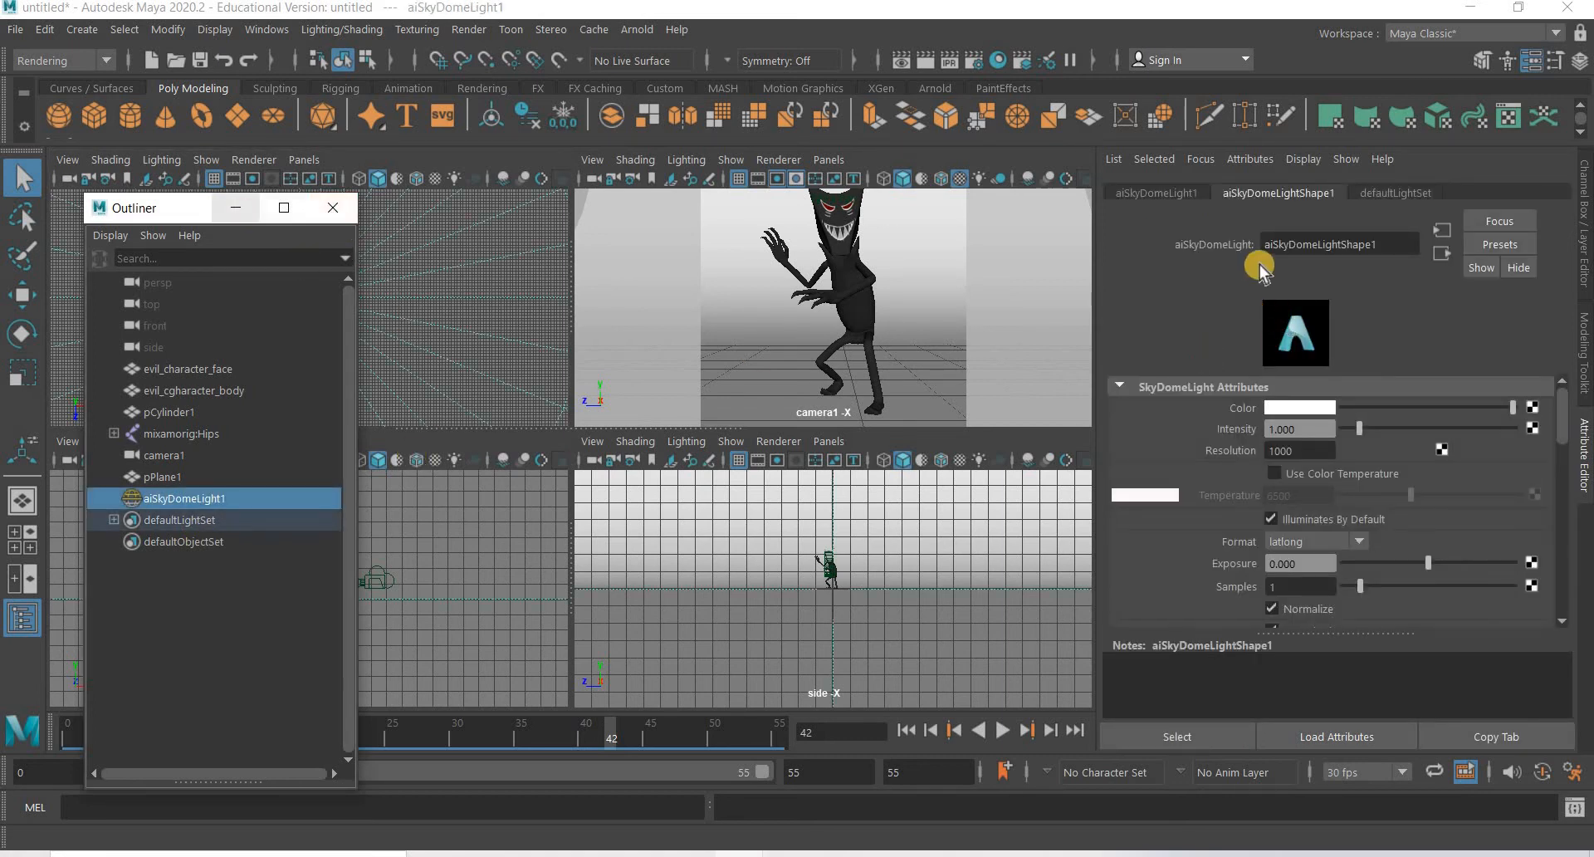
# Step: Connect a file texture to the SkyDome light's color and load wide_street_01_2k.hdr from the HDRI folder as its image
pyautogui.click(719, 450)
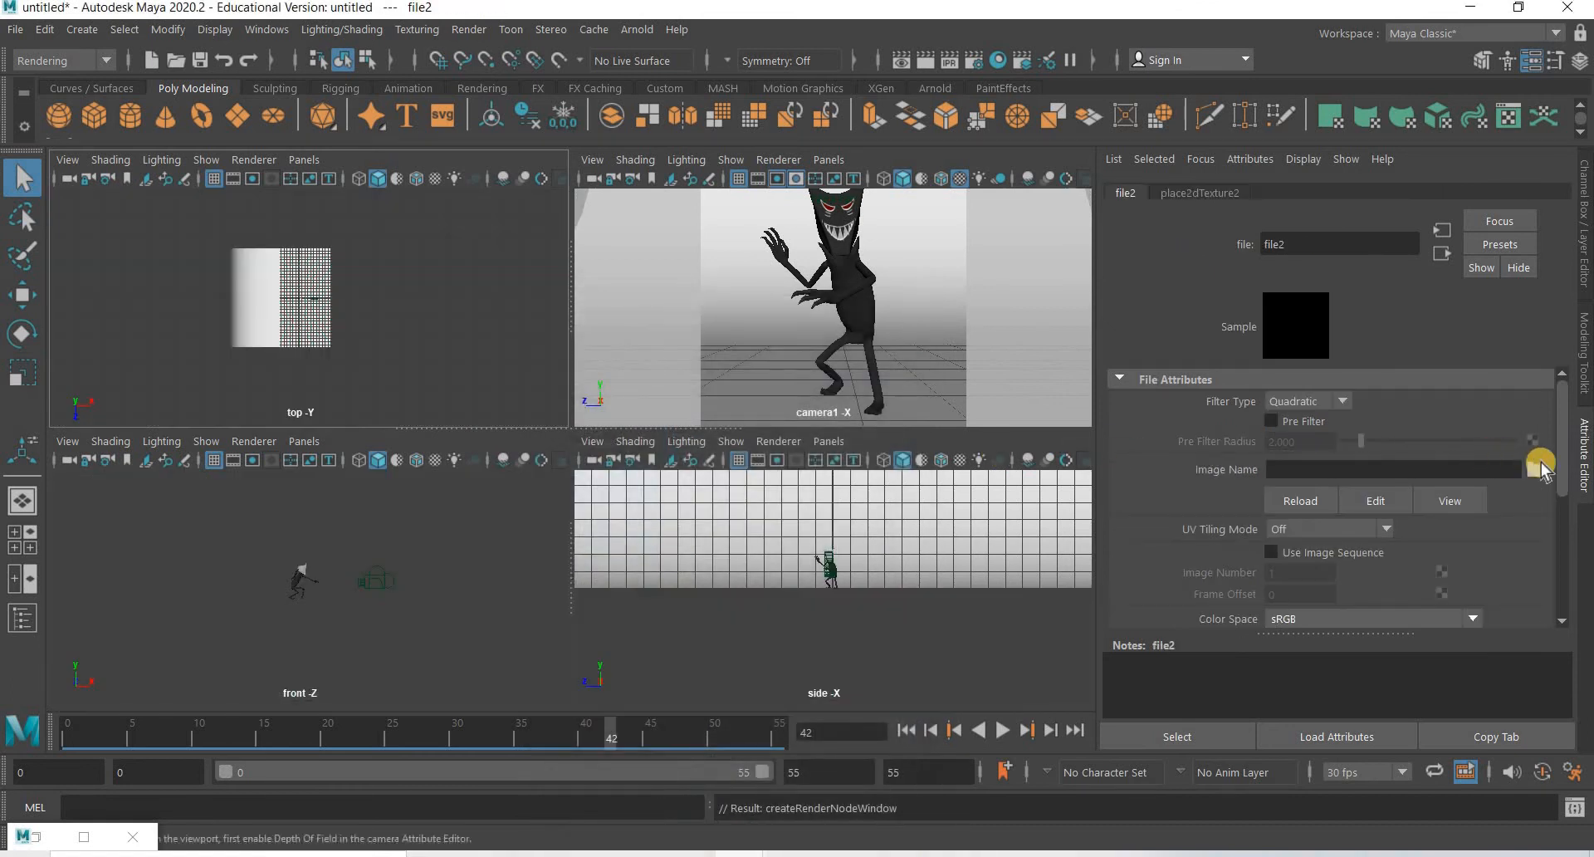
pyautogui.click(1533, 471)
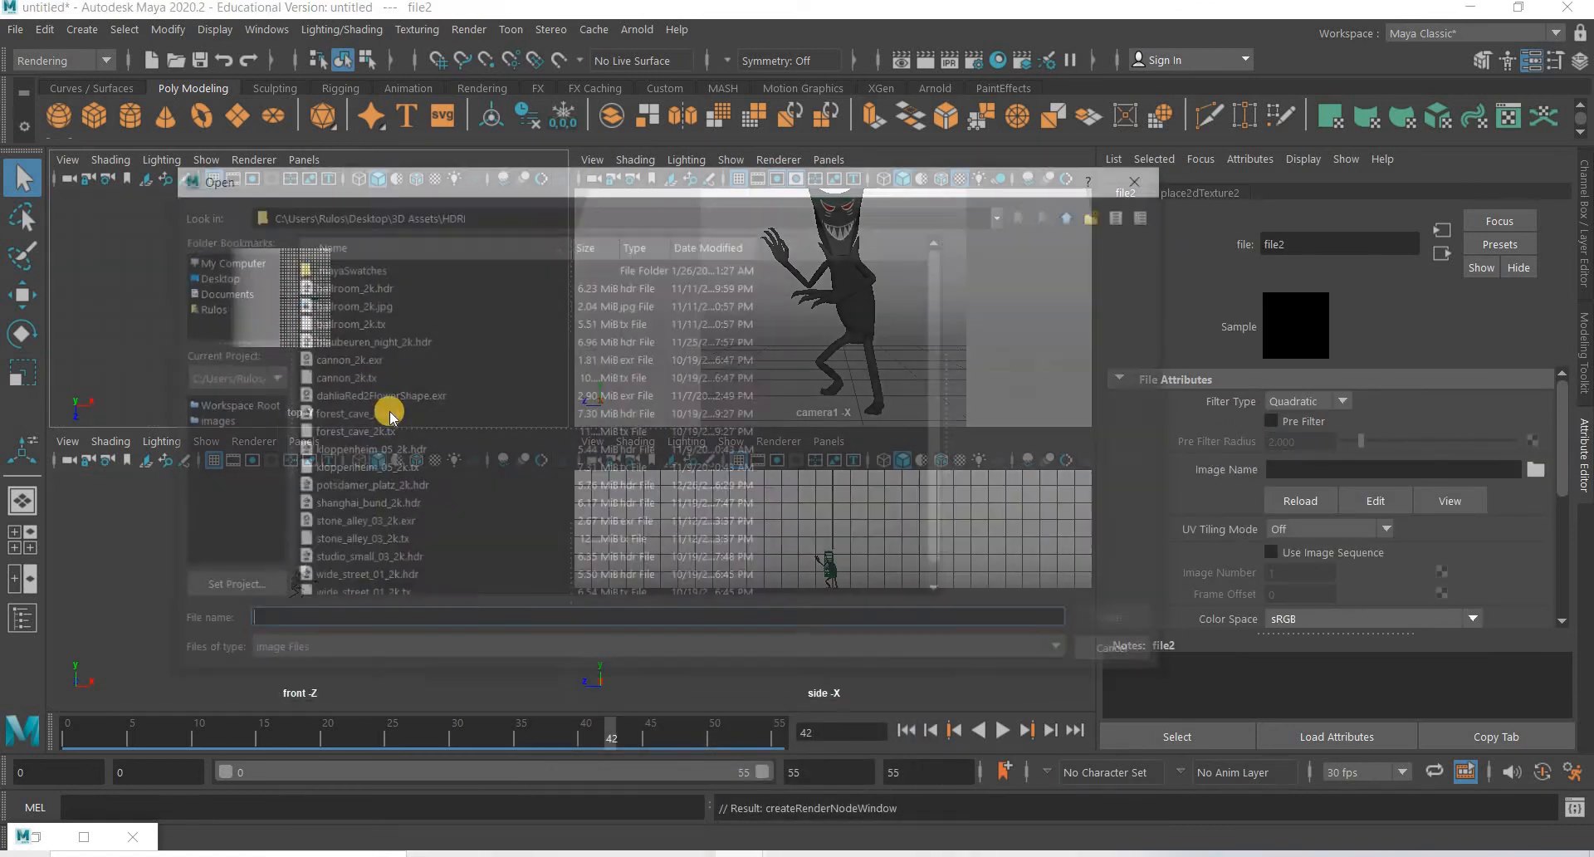
pyautogui.scroll(-1, 386, 579)
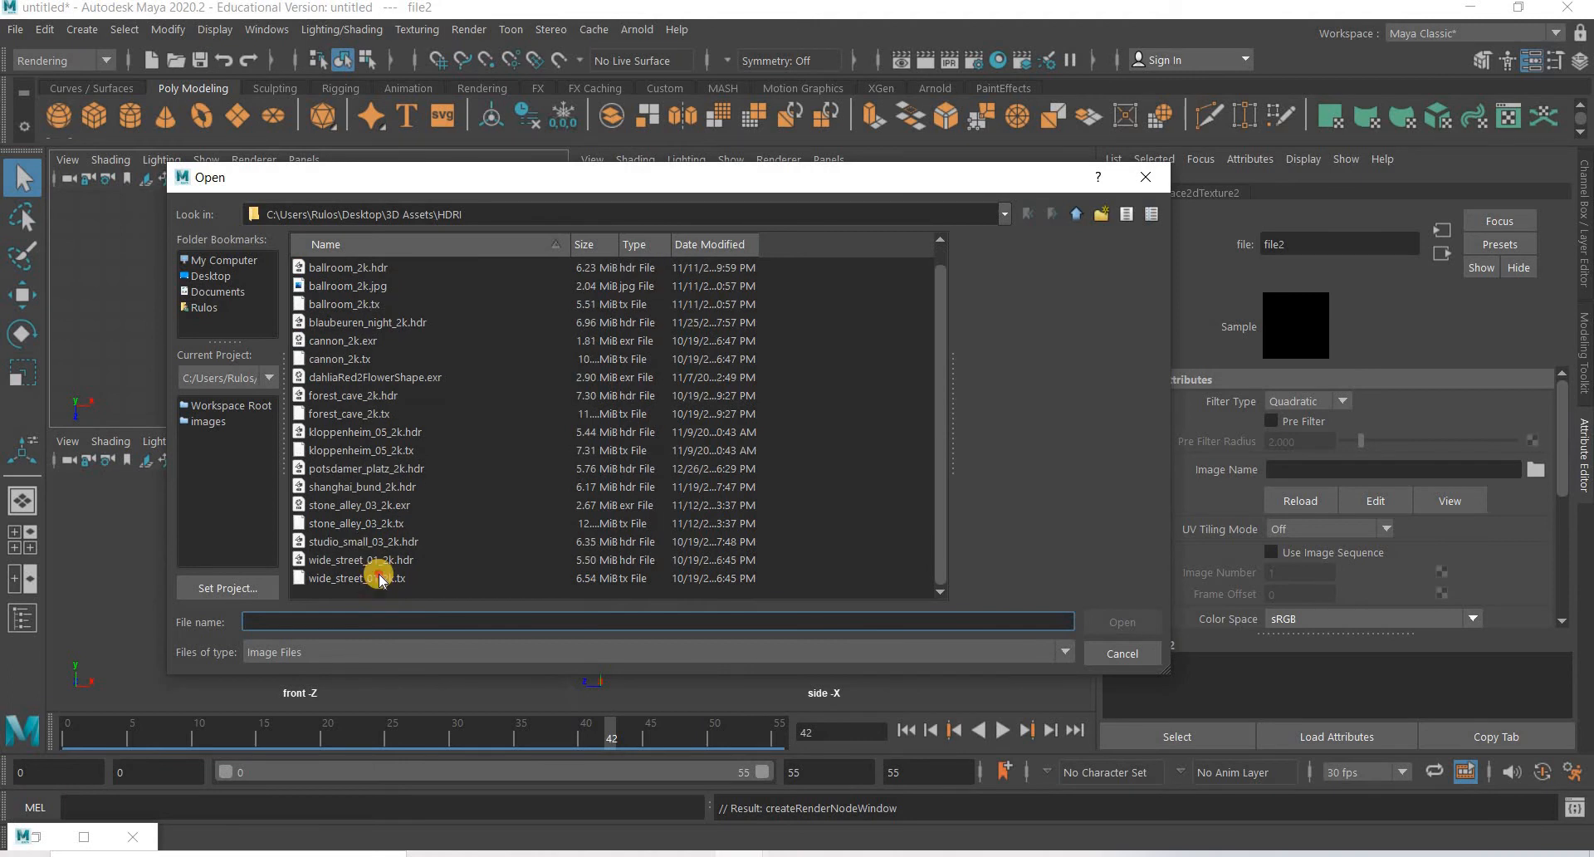
pyautogui.click(379, 579)
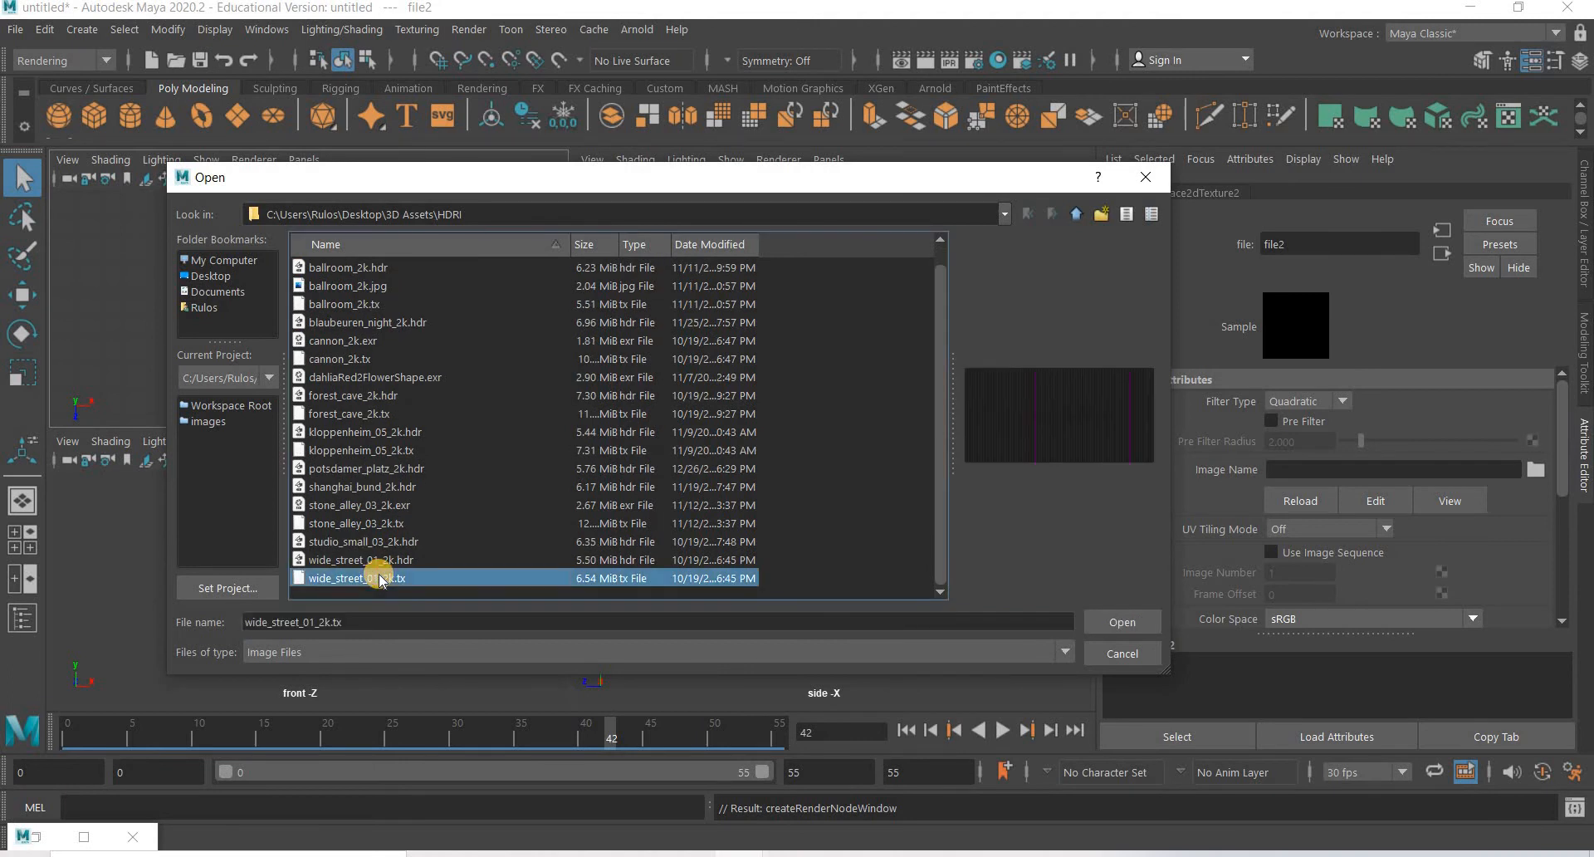
pyautogui.click(540, 560)
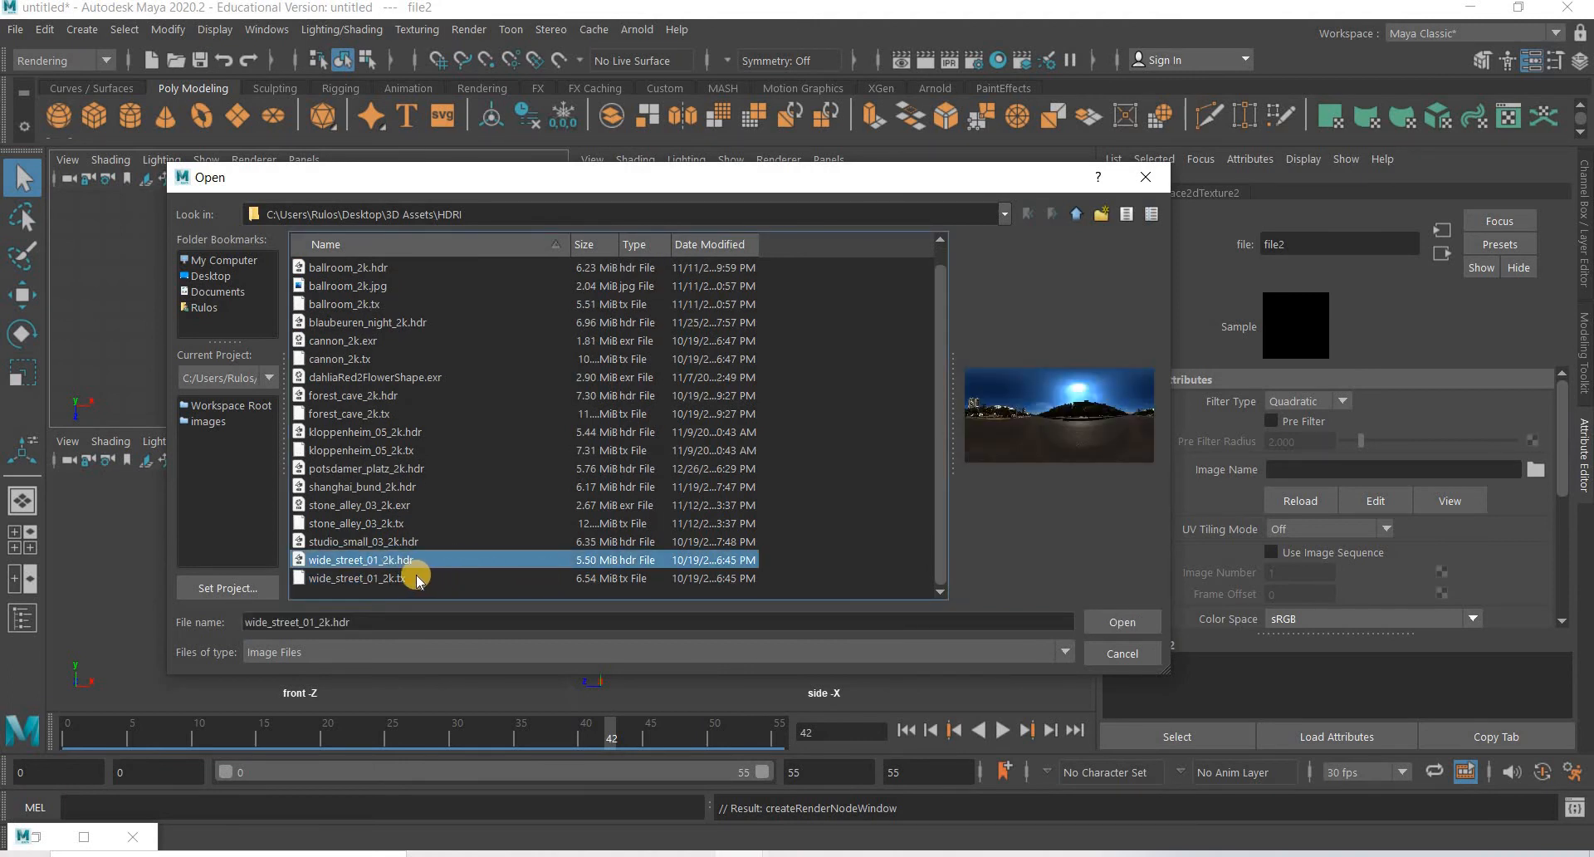
pyautogui.click(1122, 623)
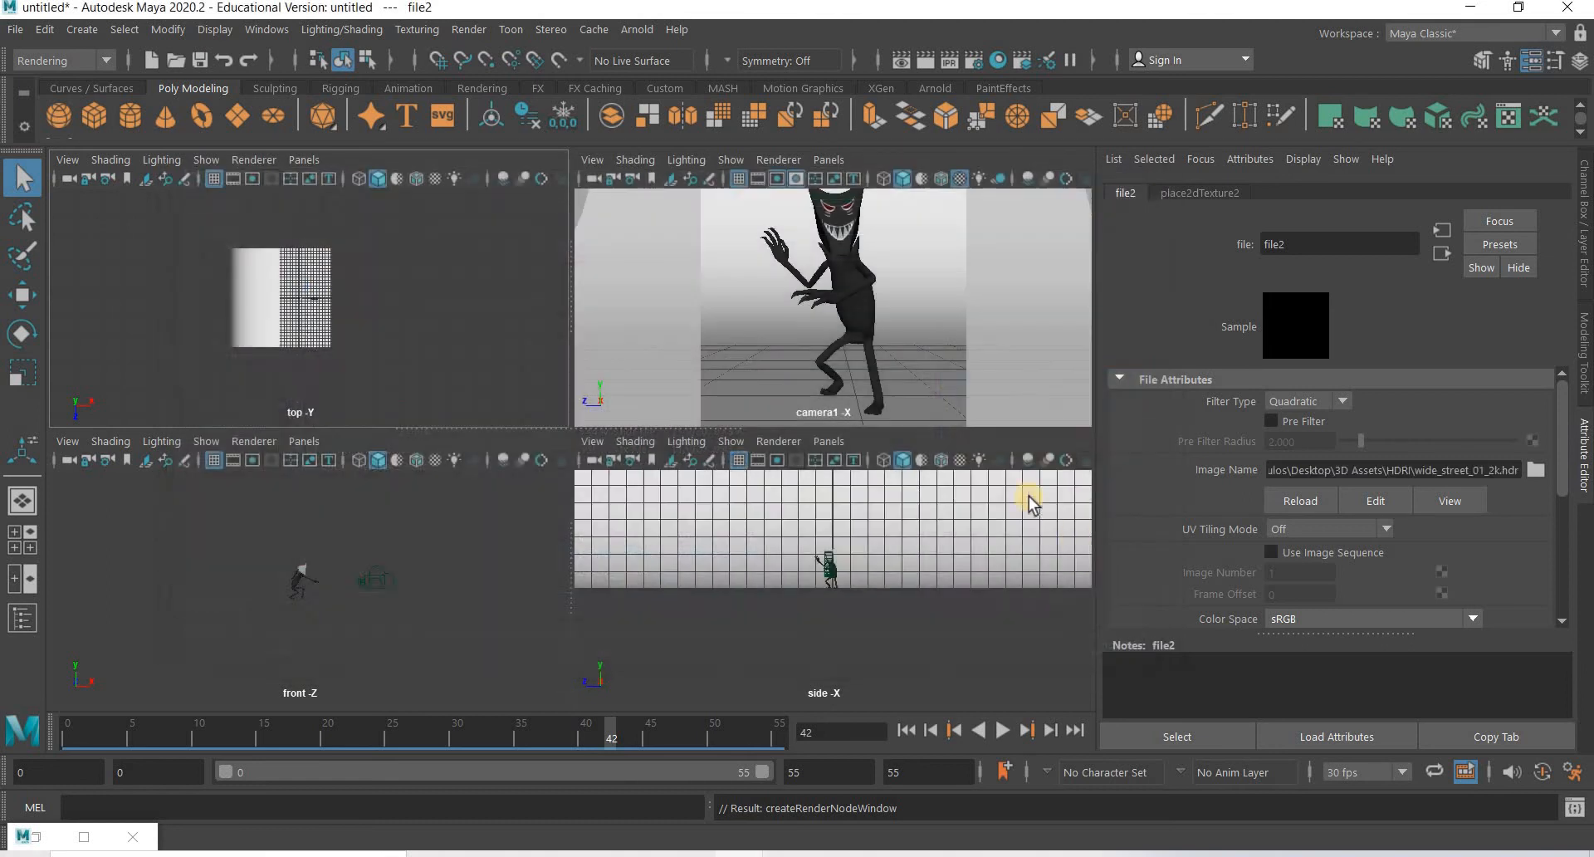
# Step: Run Render Sequence for frame 42 and open Ac_denoise42.exr from the beauty folder in Photoshop with alpha as transparency
pyautogui.click(469, 29)
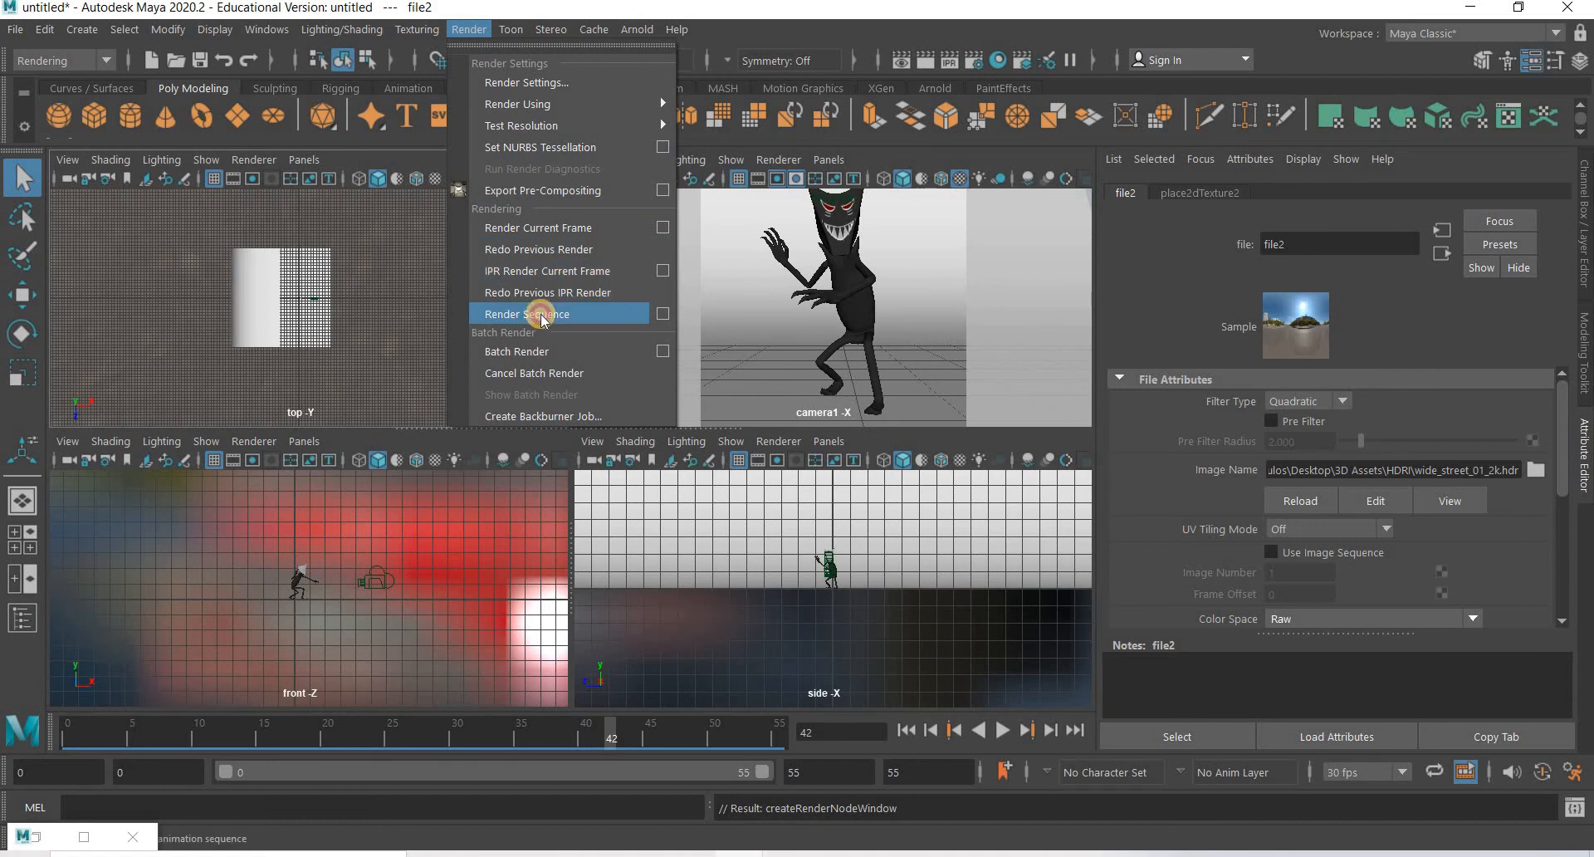
pyautogui.click(541, 315)
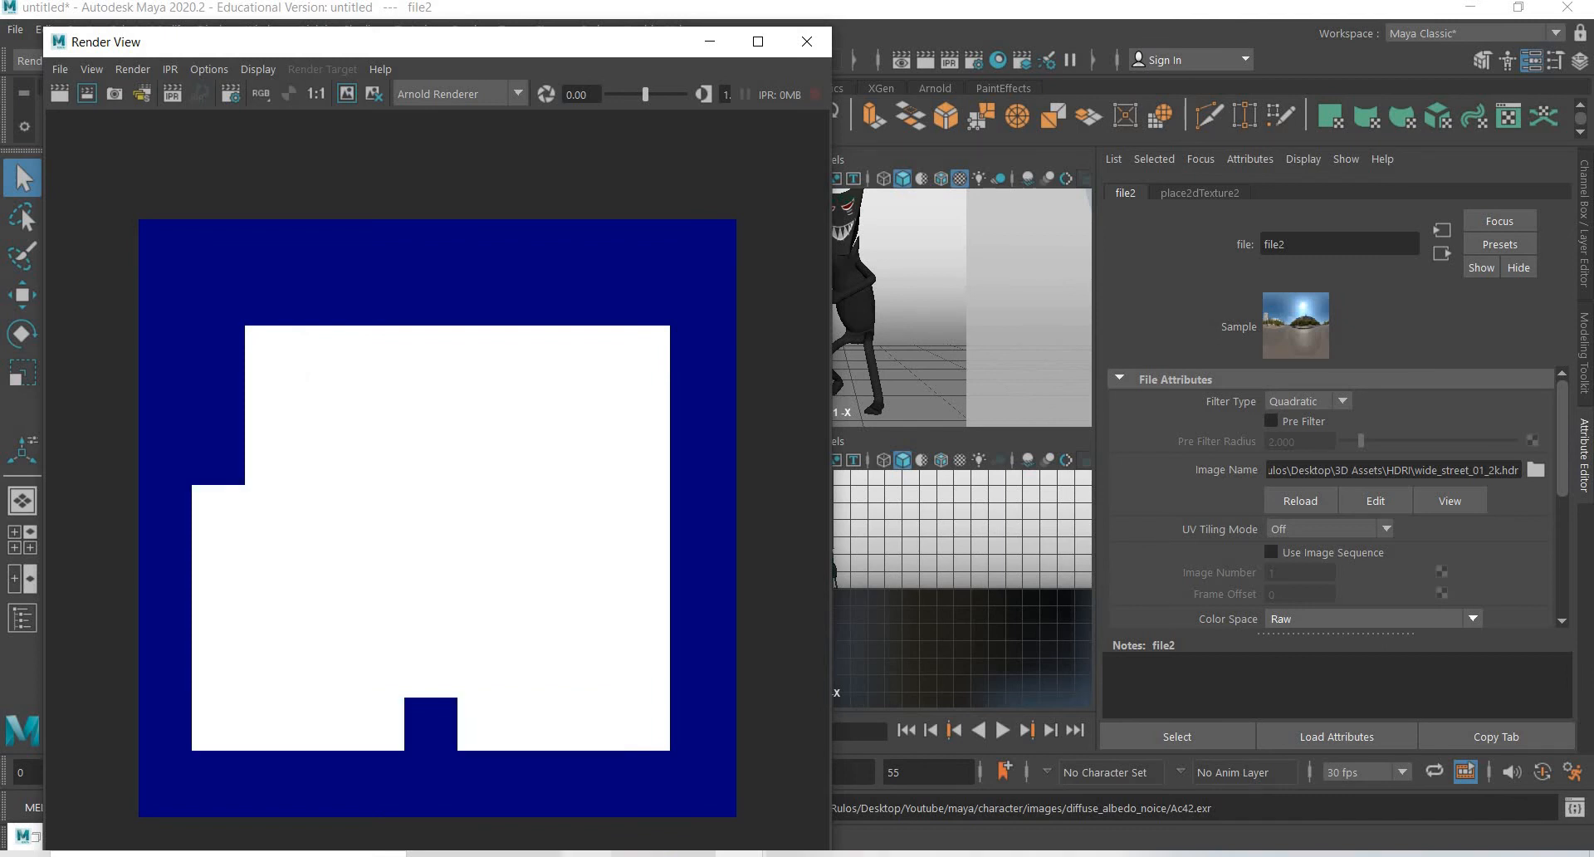
pyautogui.moveTo(587, 853)
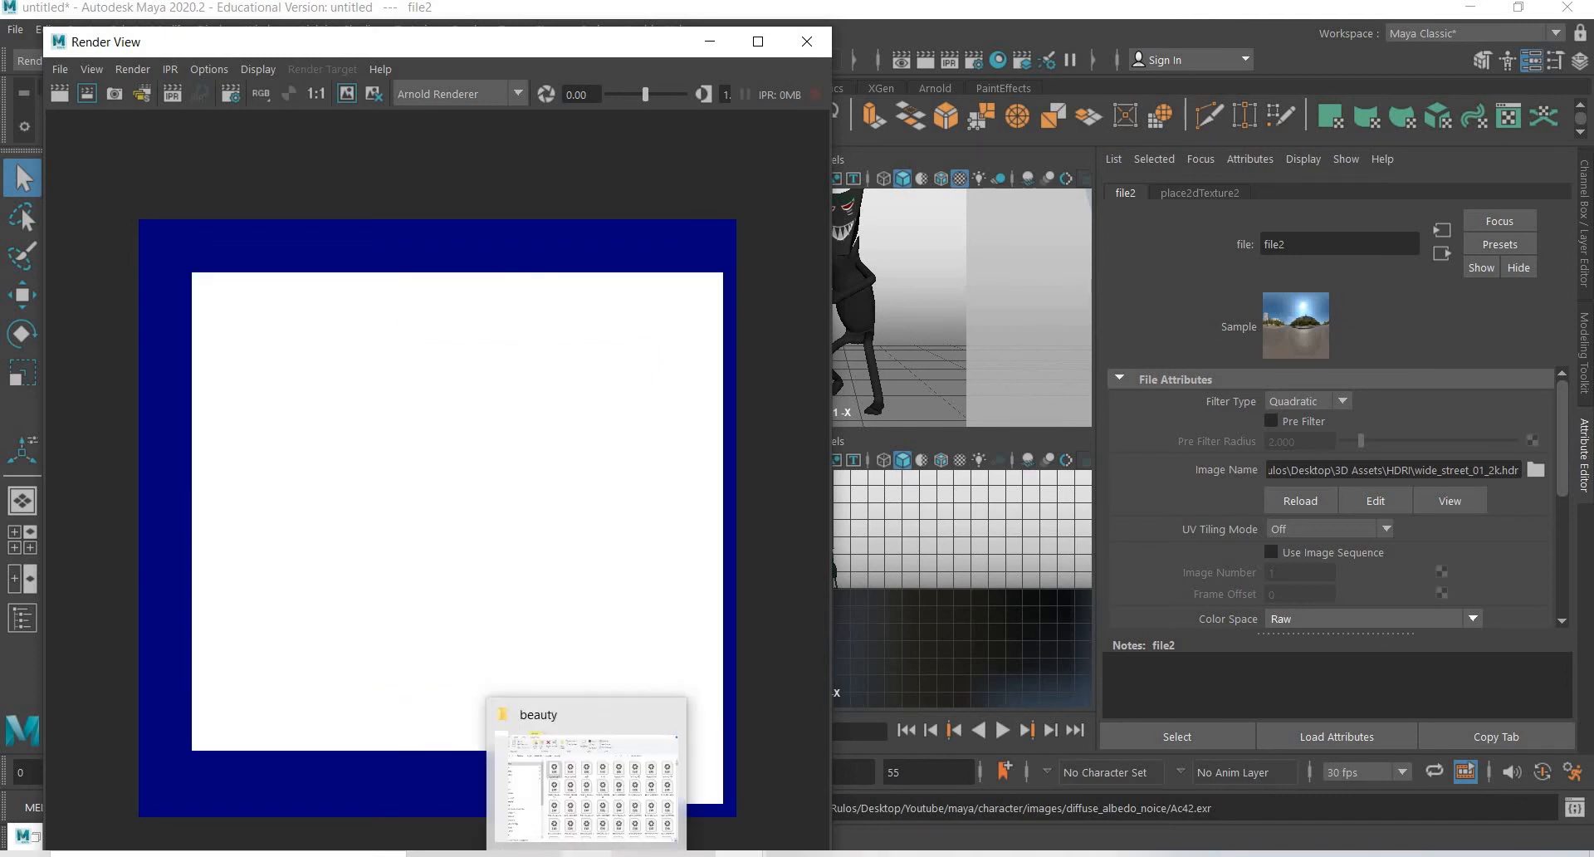
pyautogui.click(590, 787)
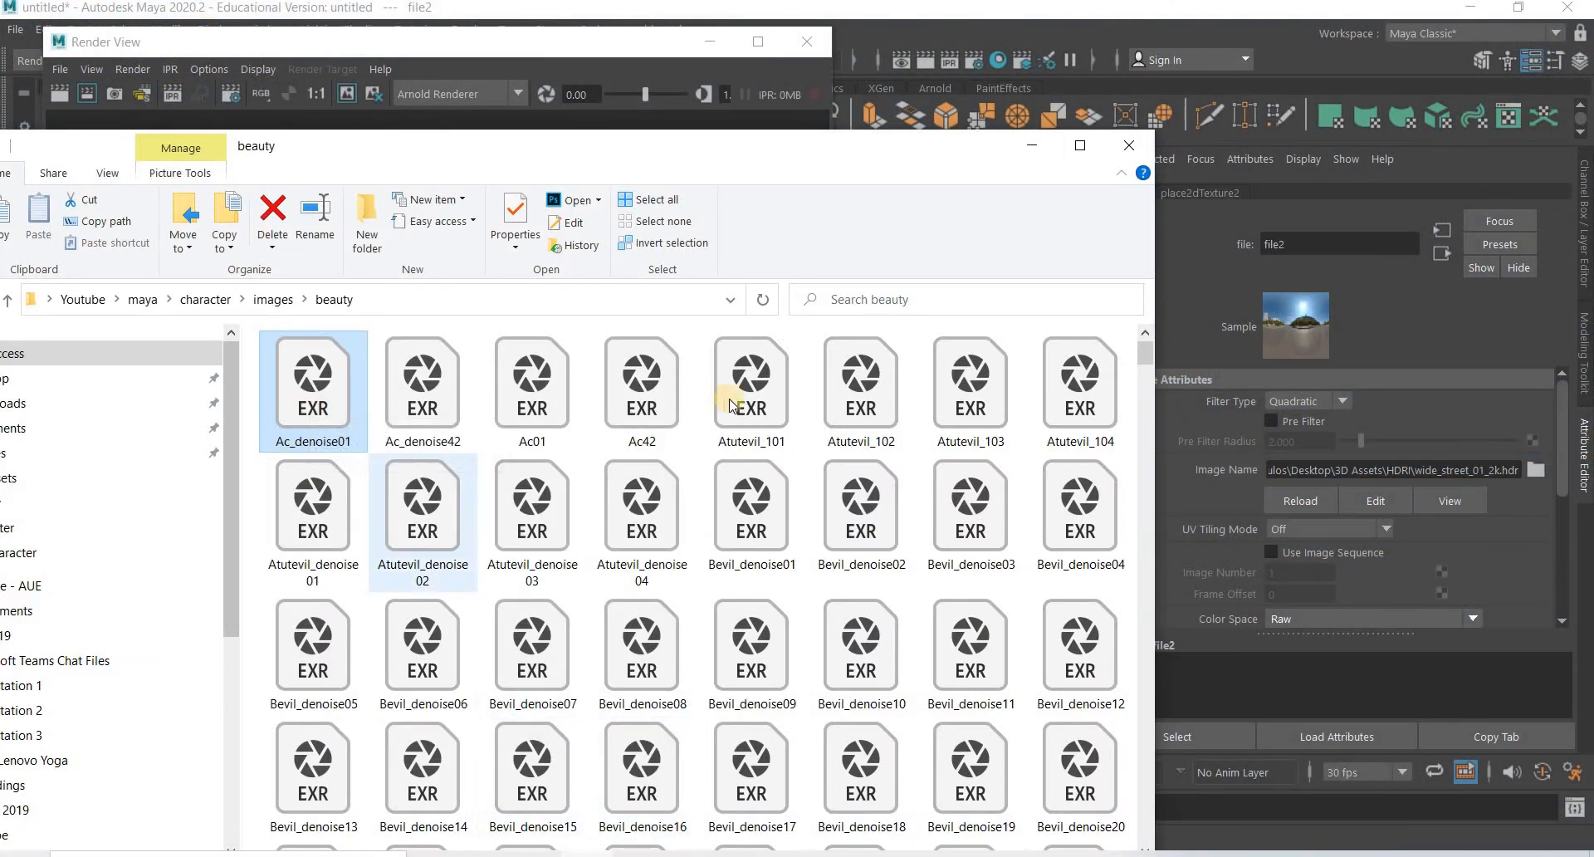
pyautogui.click(424, 404)
pyautogui.click(876, 292)
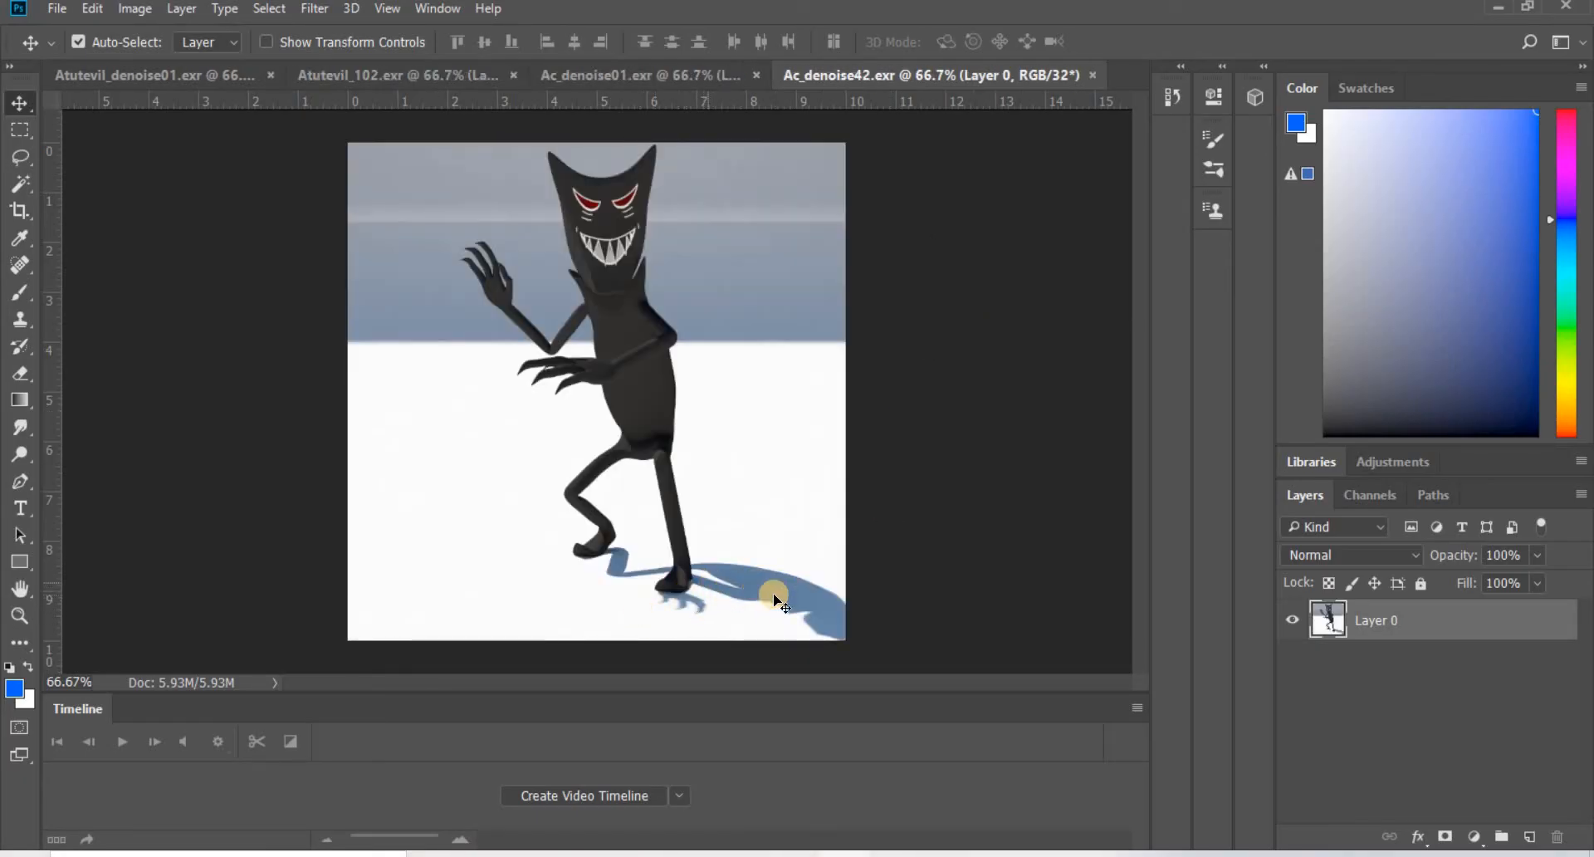
# Step: Return to Maya and display the camera1 view with the scene lighting
pyautogui.click(1499, 10)
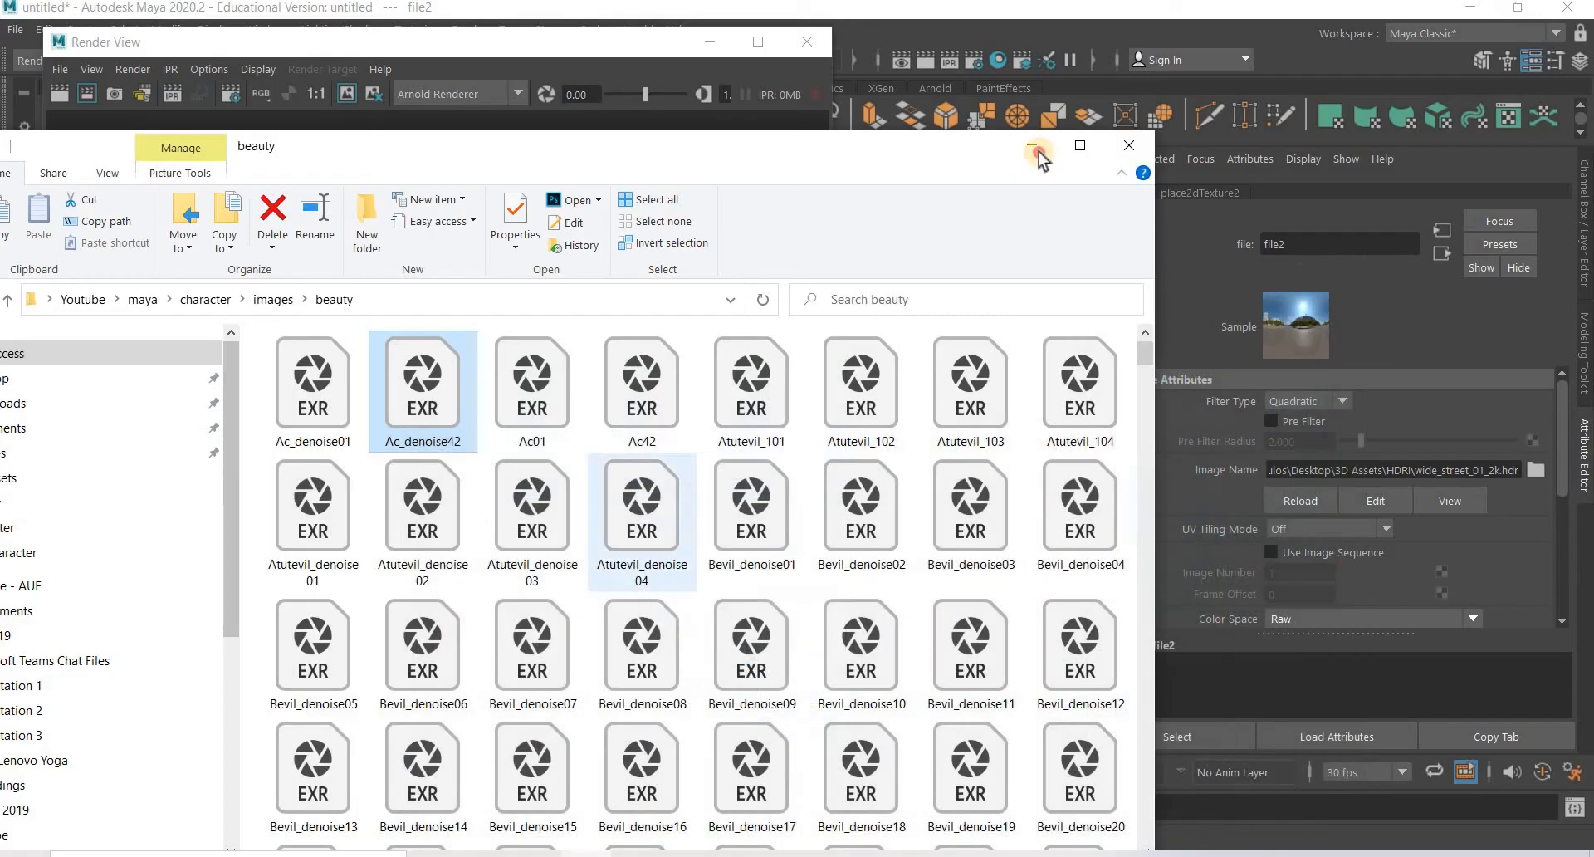
pyautogui.click(1035, 149)
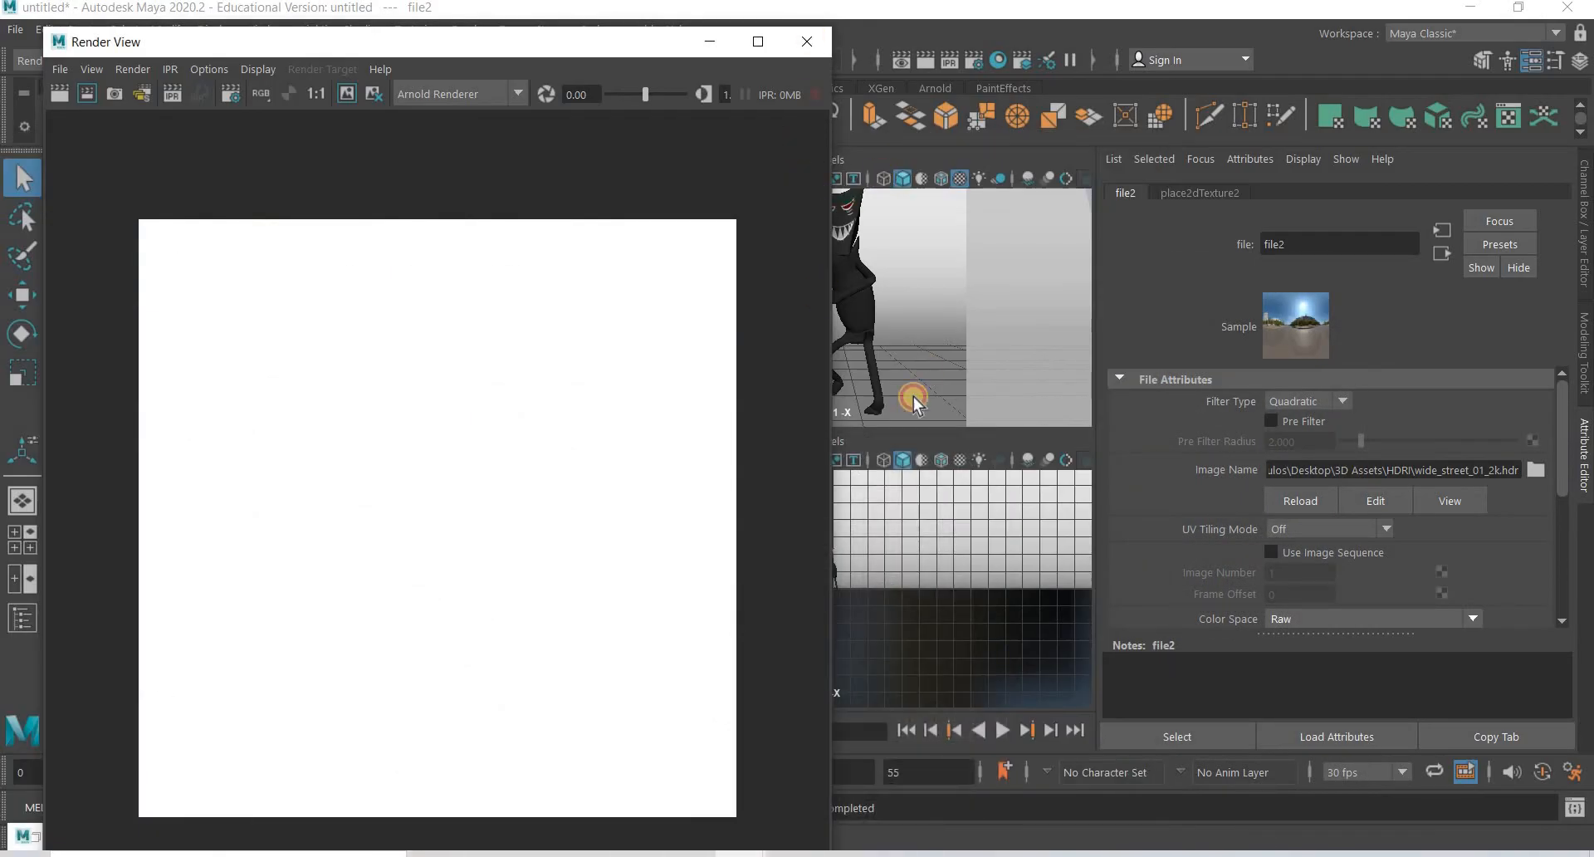
pyautogui.click(914, 362)
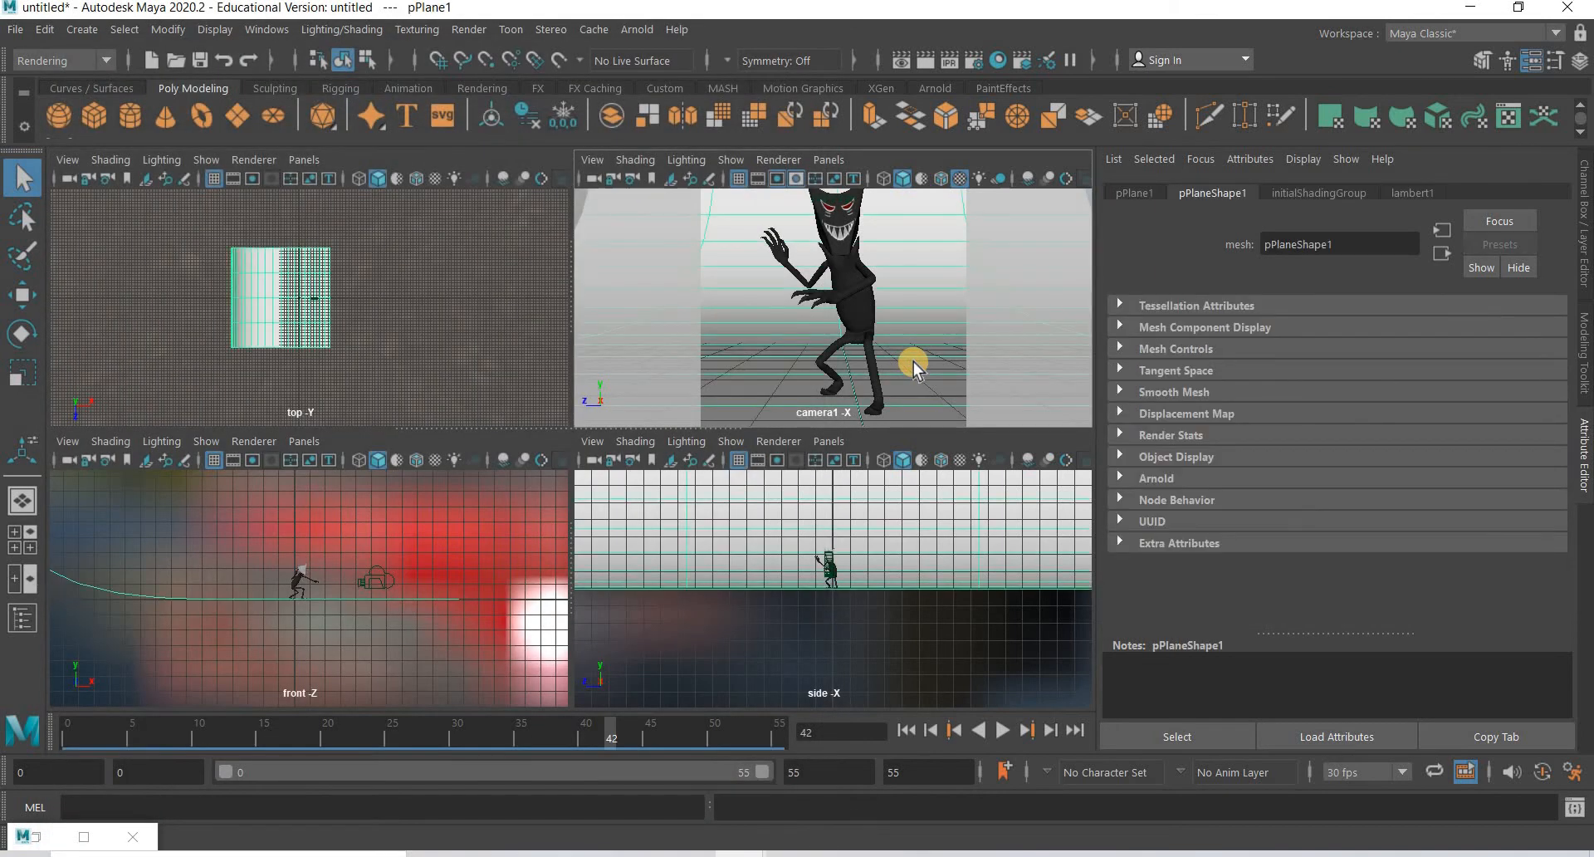
pyautogui.press('7')
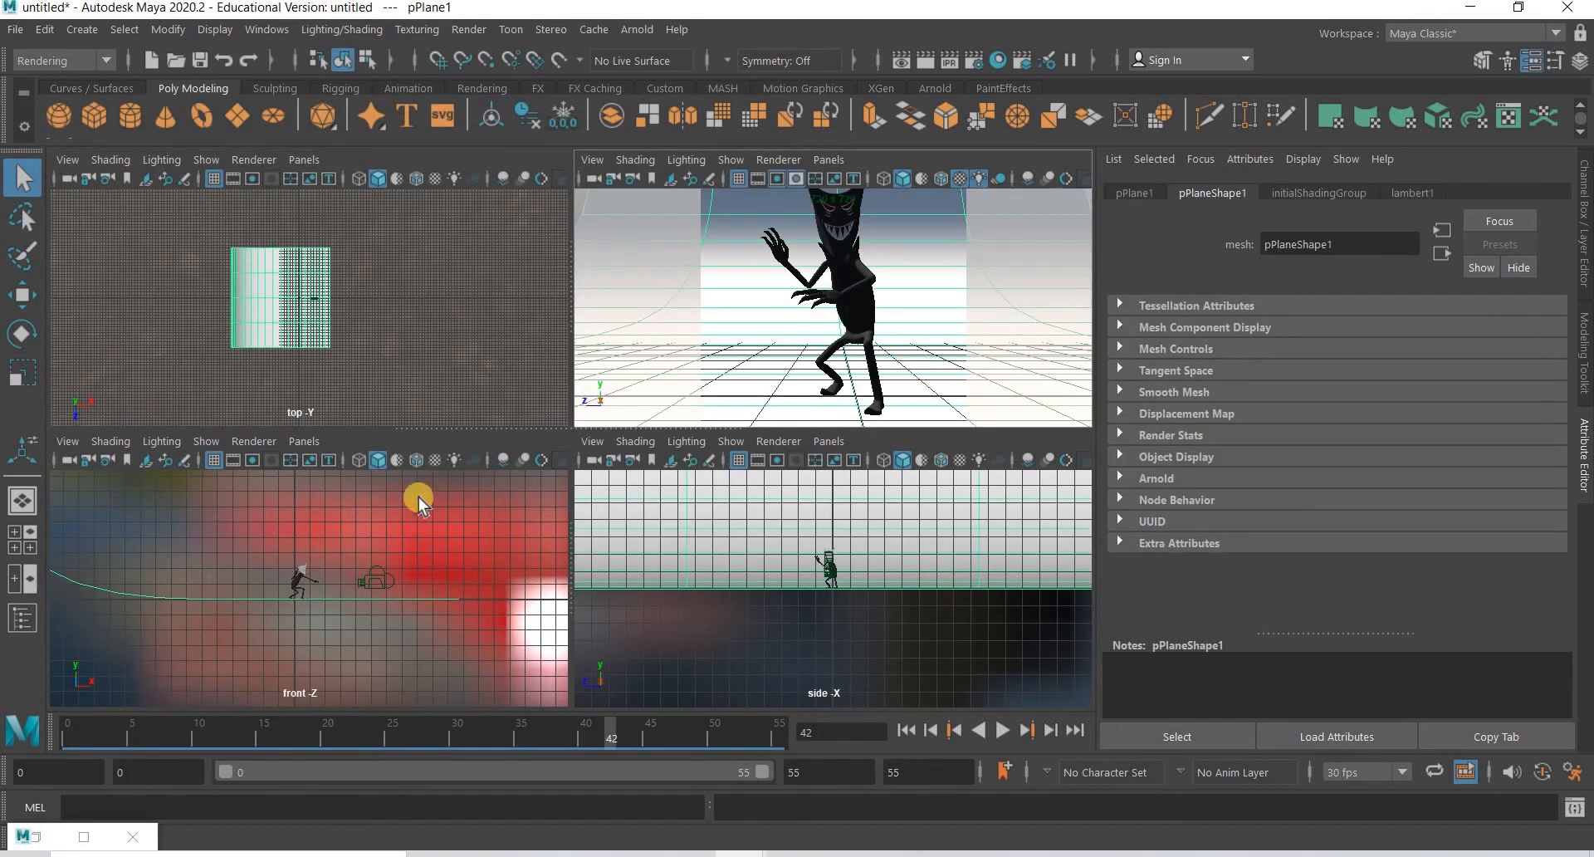
# Step: Deselect the backdrop plane, enlarge the scene in the top view and select aiSkyDomeLight1 through the Outliner
pyautogui.click(499, 534)
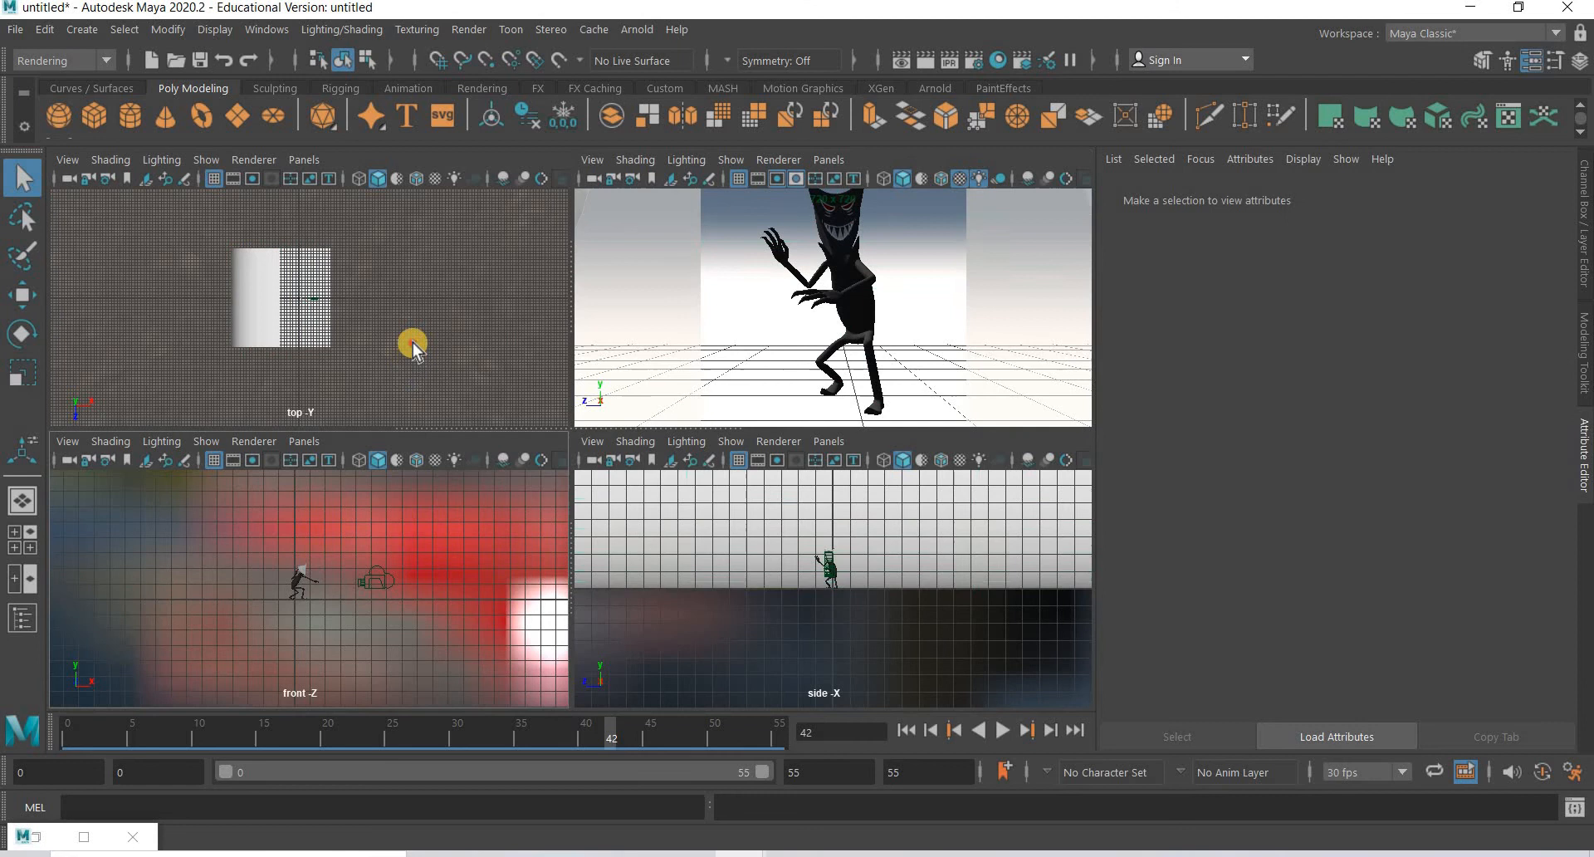
pyautogui.click(417, 405)
pyautogui.moveTo(417, 405); pyautogui.dragTo(532, 268)
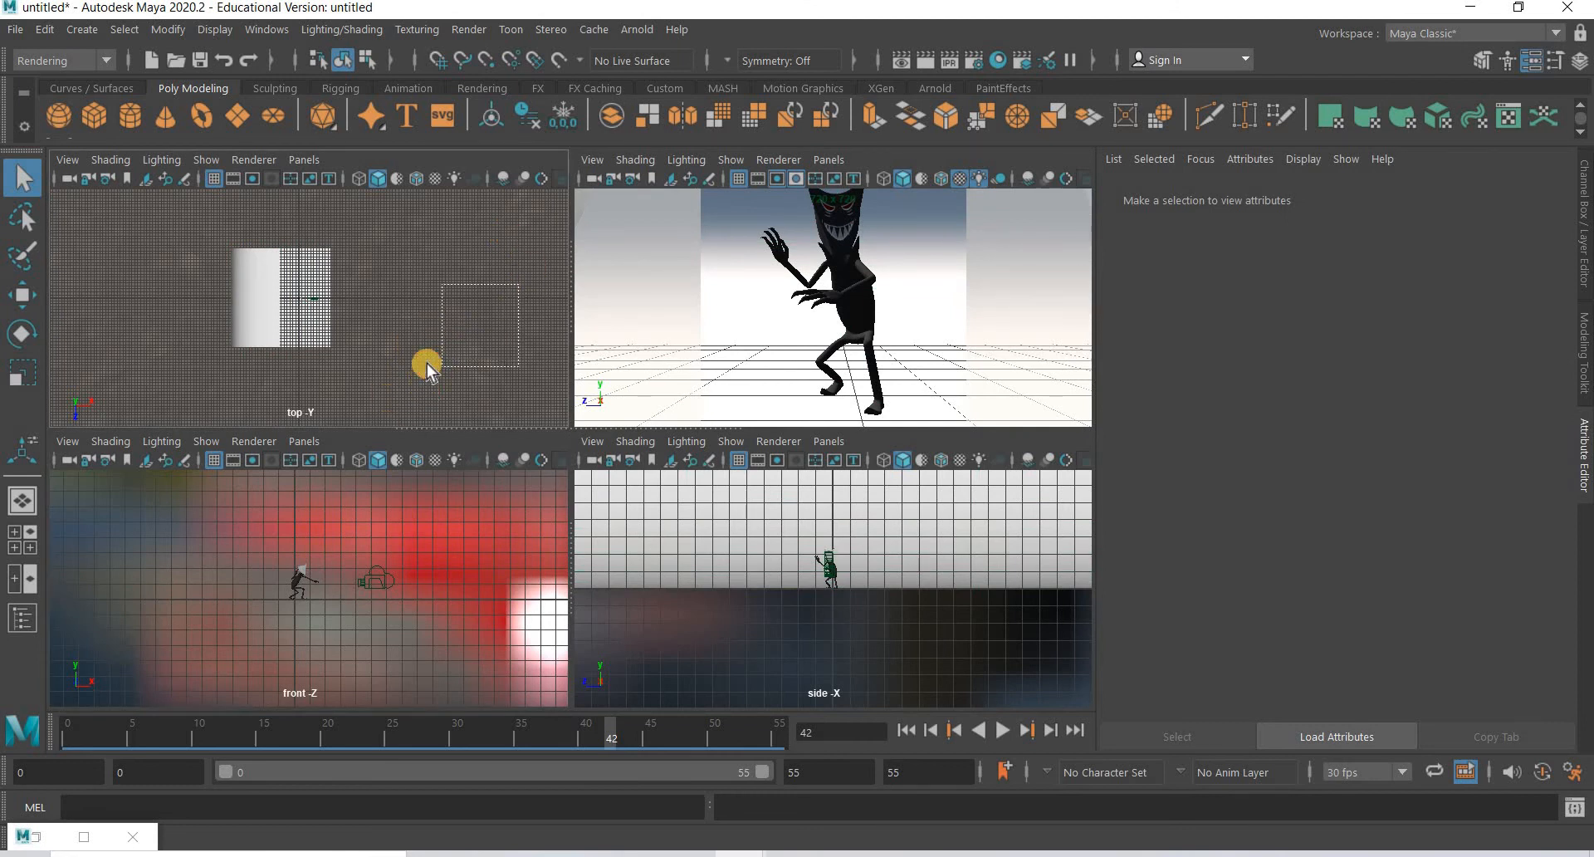
pyautogui.moveTo(427, 364); pyautogui.dragTo(426, 363)
pyautogui.keyDown('alt'); pyautogui.moveTo(539, 218); pyautogui.dragTo(386, 412, button='right'); pyautogui.keyUp('alt')
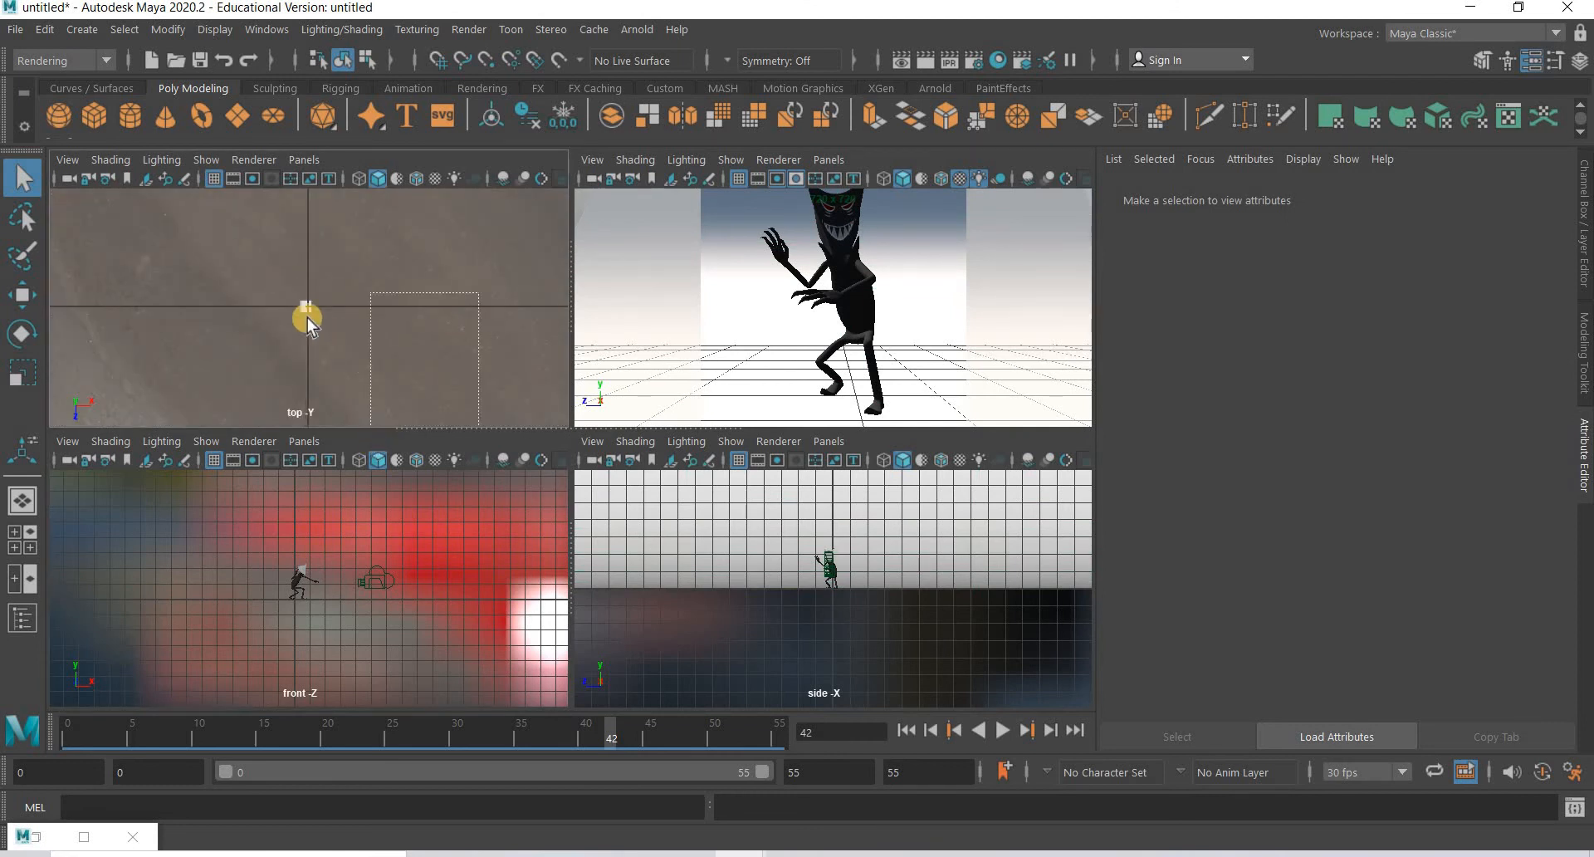
pyautogui.keyDown('alt'); pyautogui.moveTo(307, 317); pyautogui.dragTo(510, 420, button='right'); pyautogui.keyUp('alt')
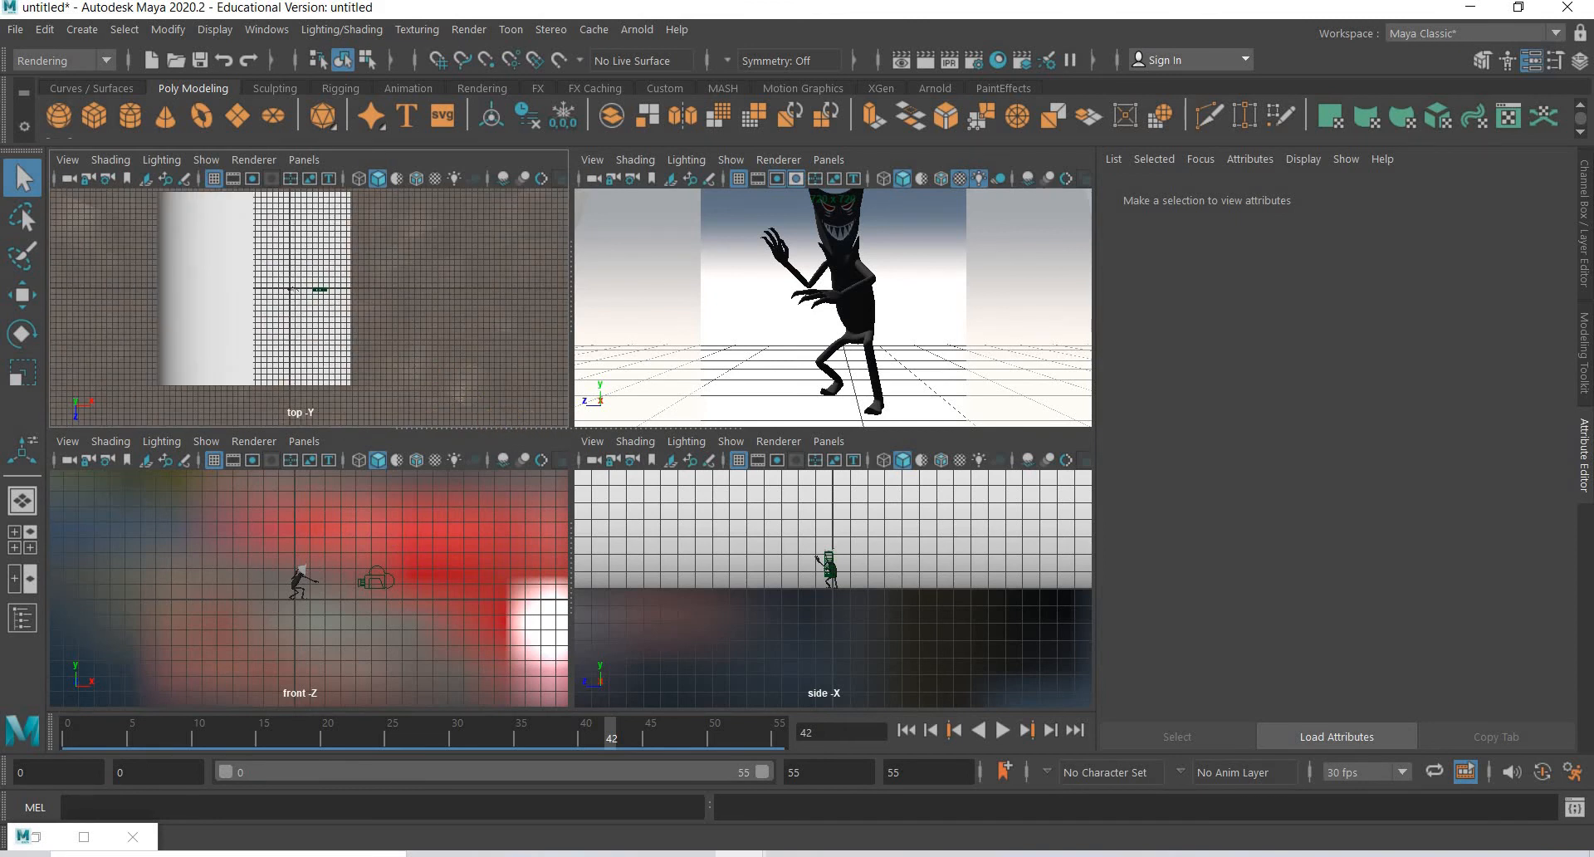
pyautogui.click(264, 29)
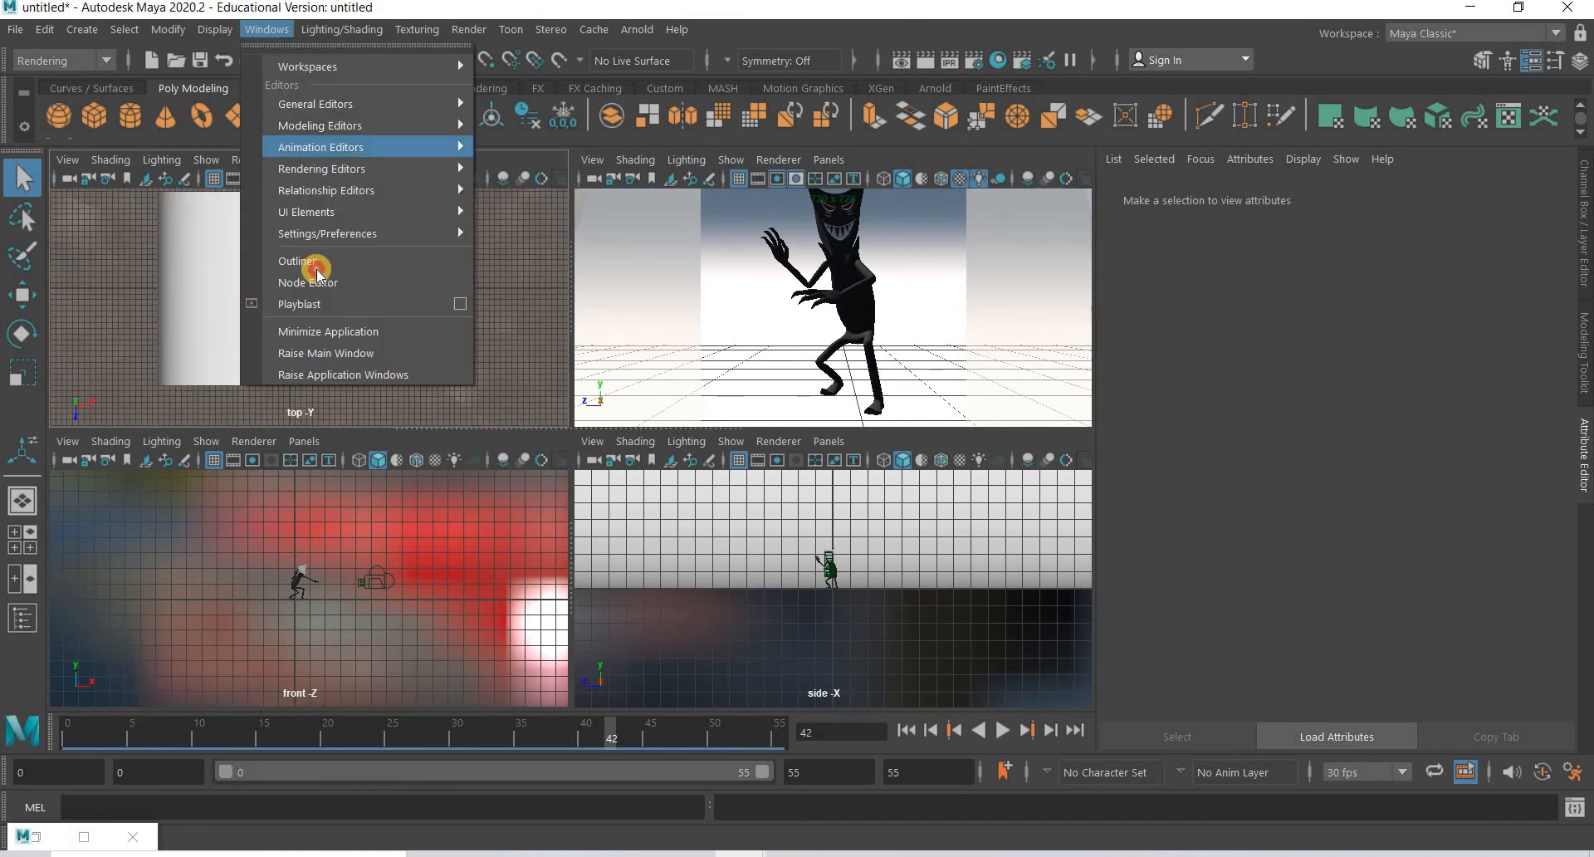
pyautogui.click(316, 264)
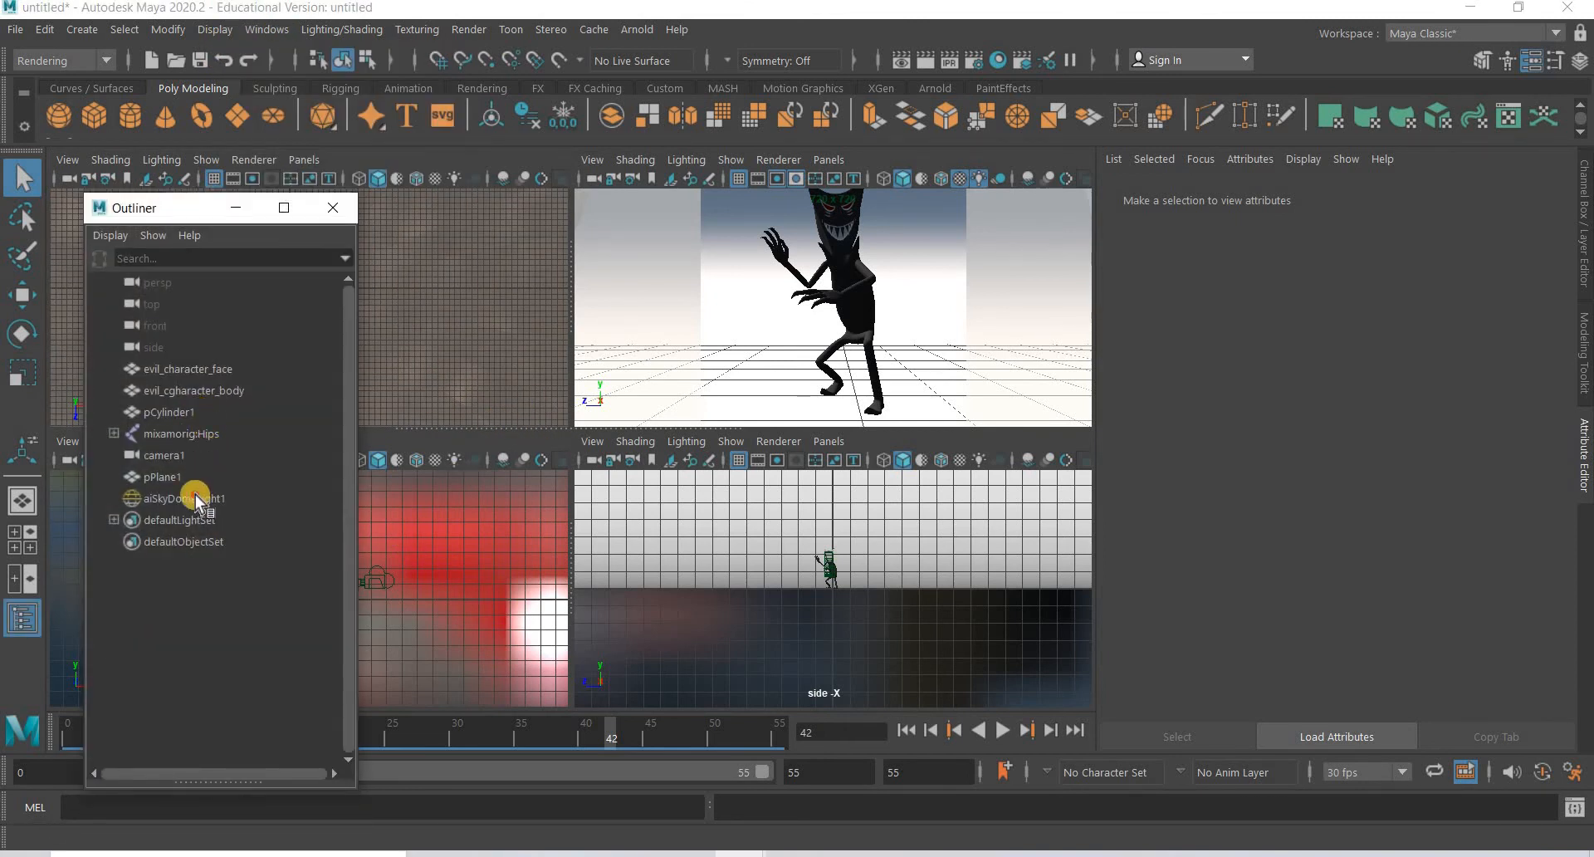
pyautogui.click(196, 498)
pyautogui.click(236, 207)
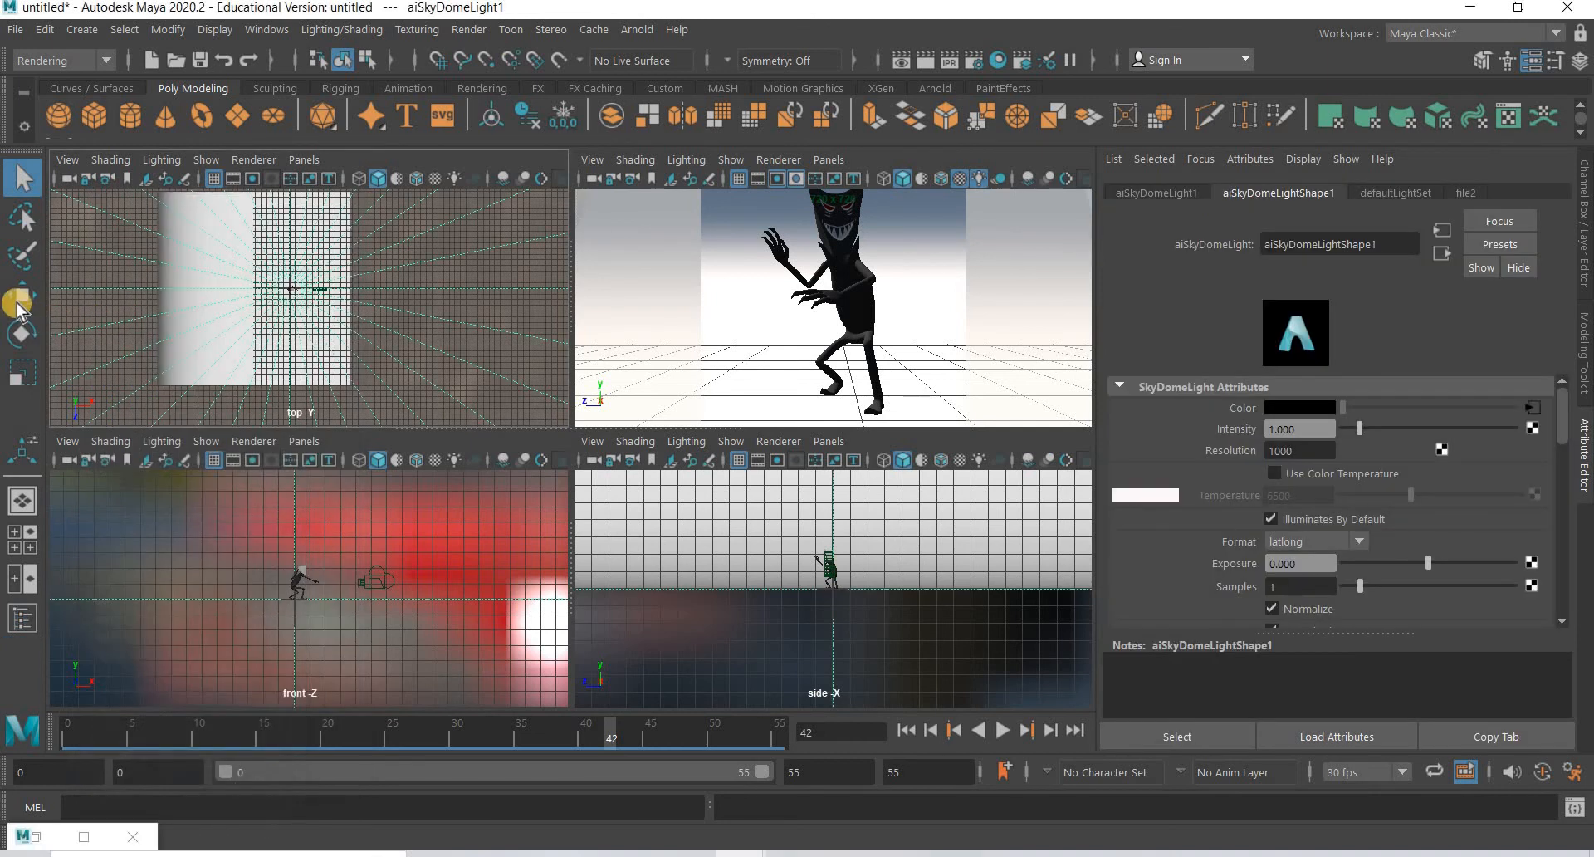
# Step: Rotate the SkyDome light around its vertical axis in the top view with the Rotate tool
pyautogui.click(21, 332)
pyautogui.click(368, 252)
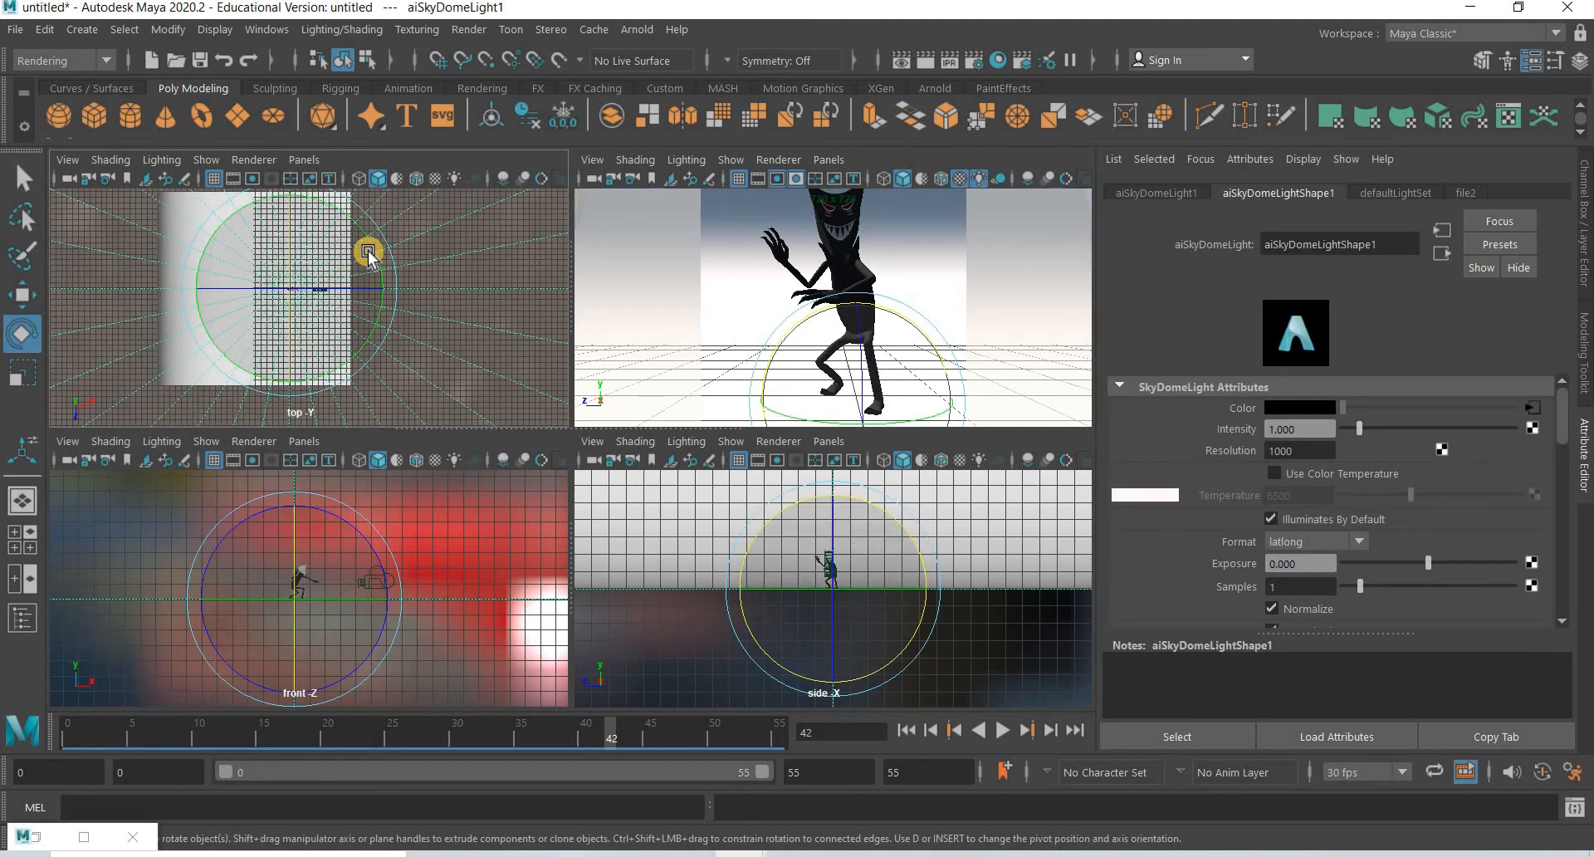
pyautogui.moveTo(368, 253); pyautogui.dragTo(368, 226)
pyautogui.moveTo(363, 204); pyautogui.dragTo(911, 301)
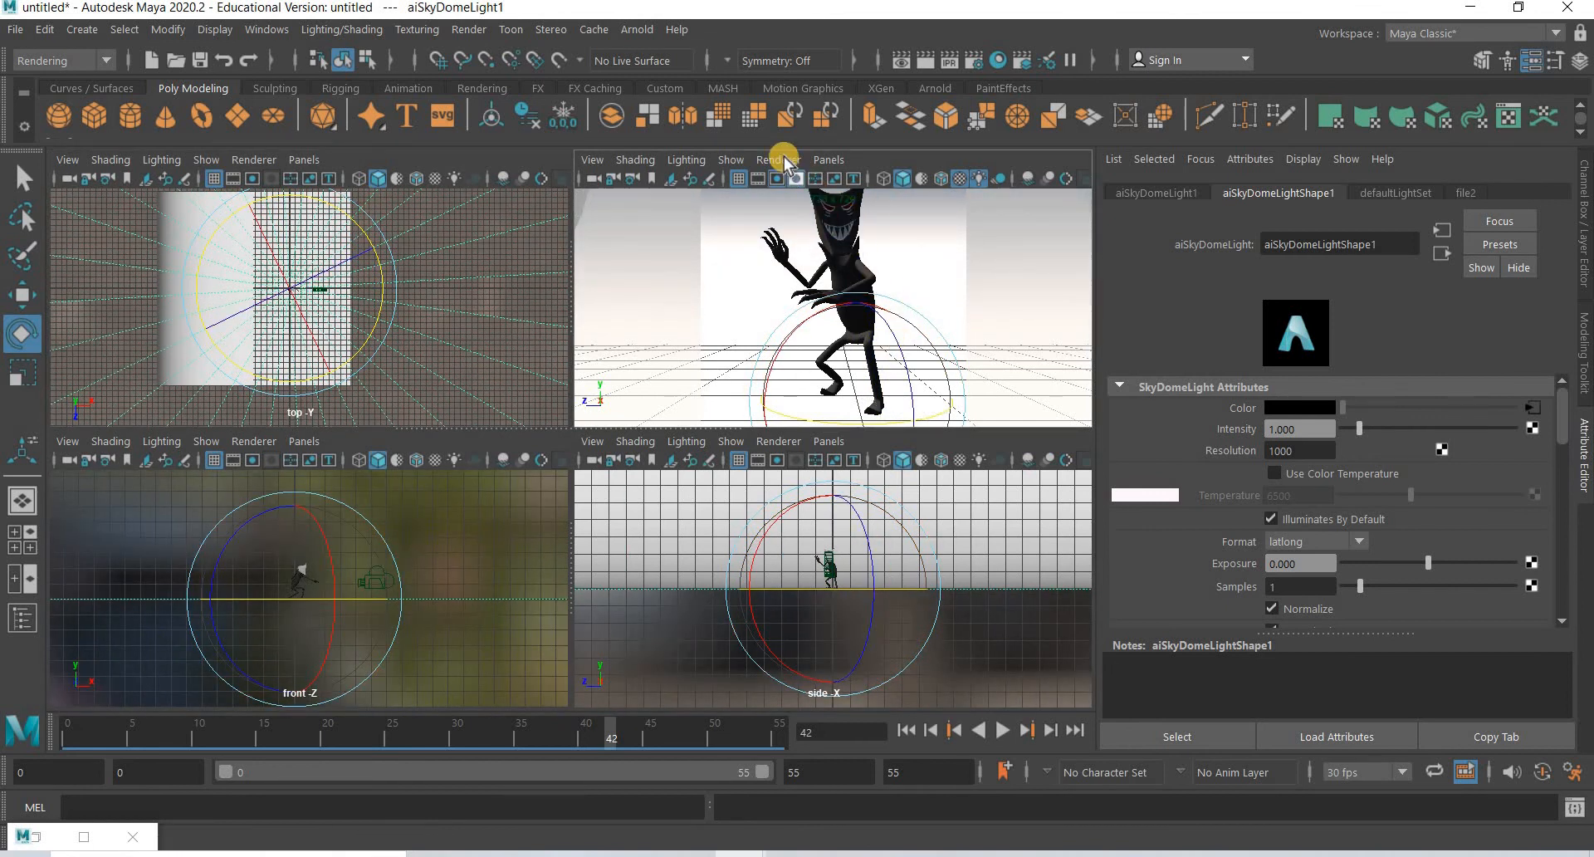
# Step: Preview the camera1 view with Arnold while rotating the SkyDome light further around its vertical axis, and close the Arnold viewport options
pyautogui.click(821, 160)
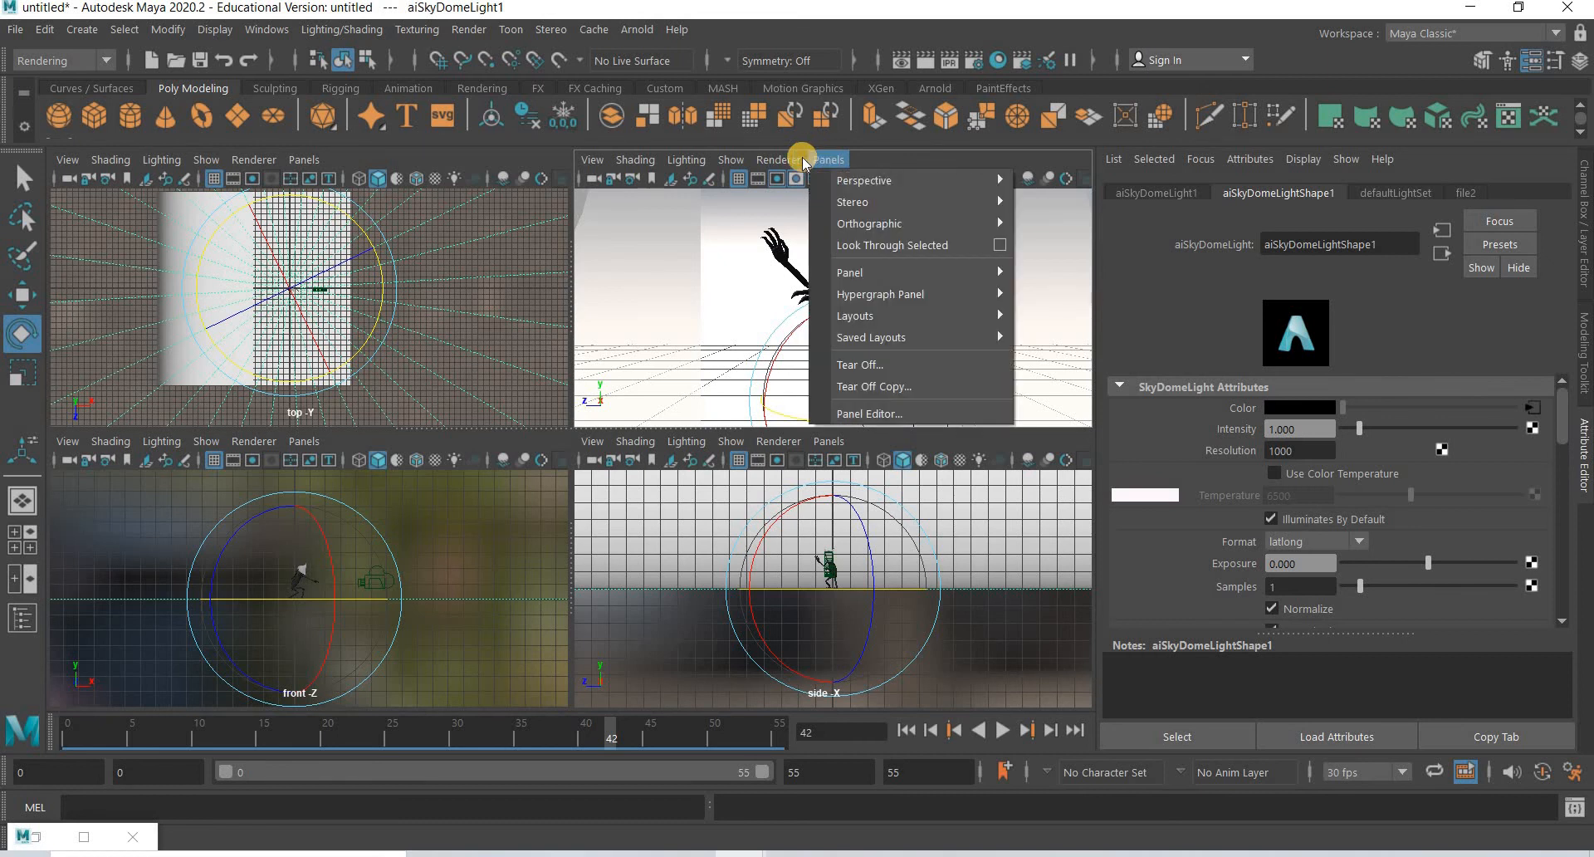
pyautogui.moveTo(788, 160)
pyautogui.click(790, 217)
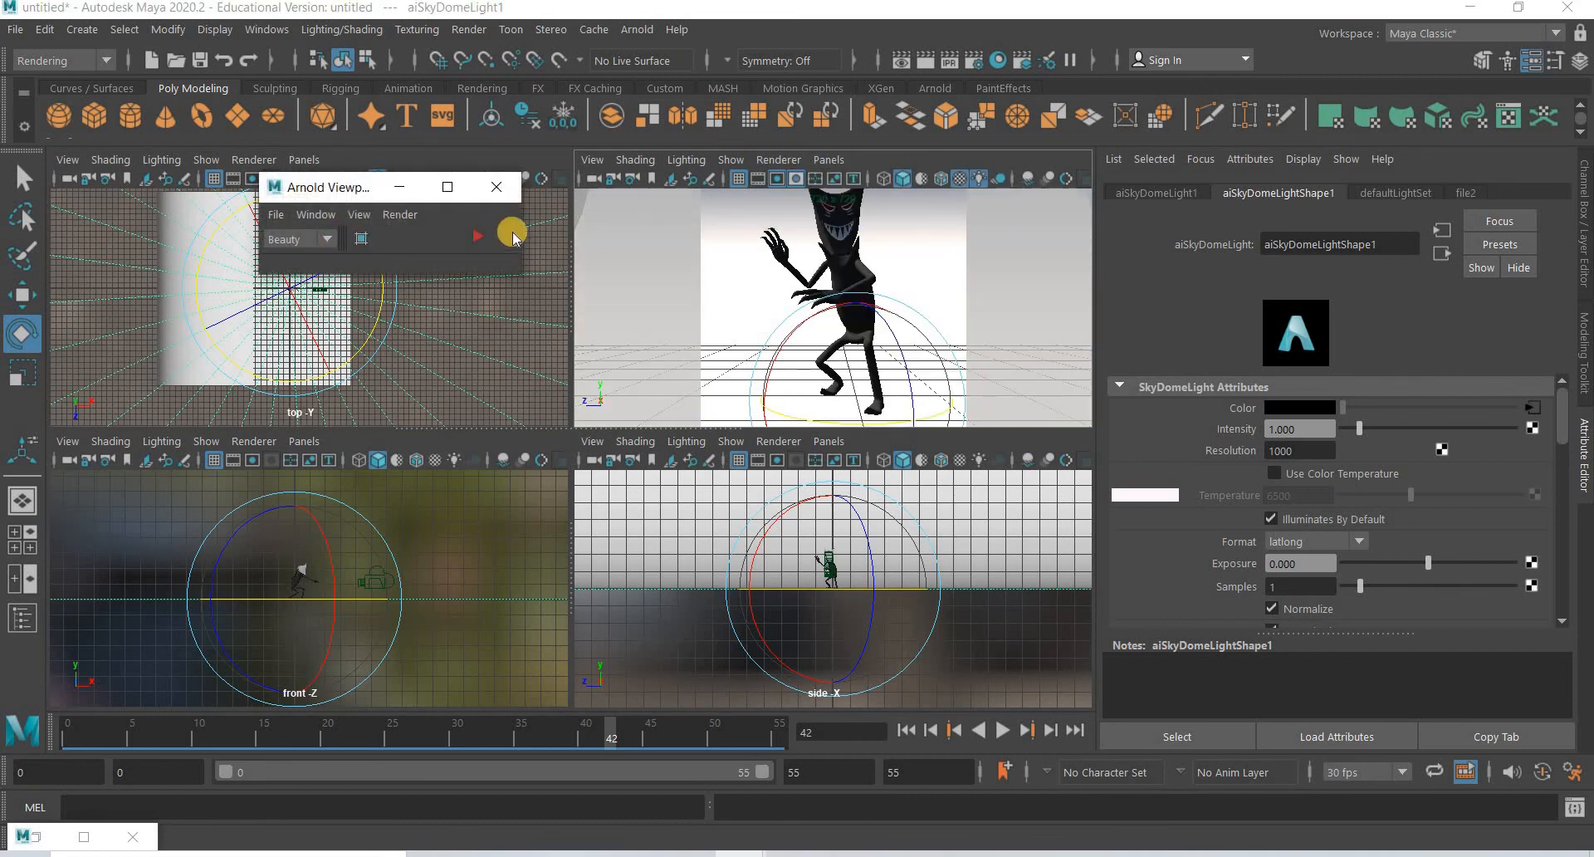
pyautogui.click(480, 238)
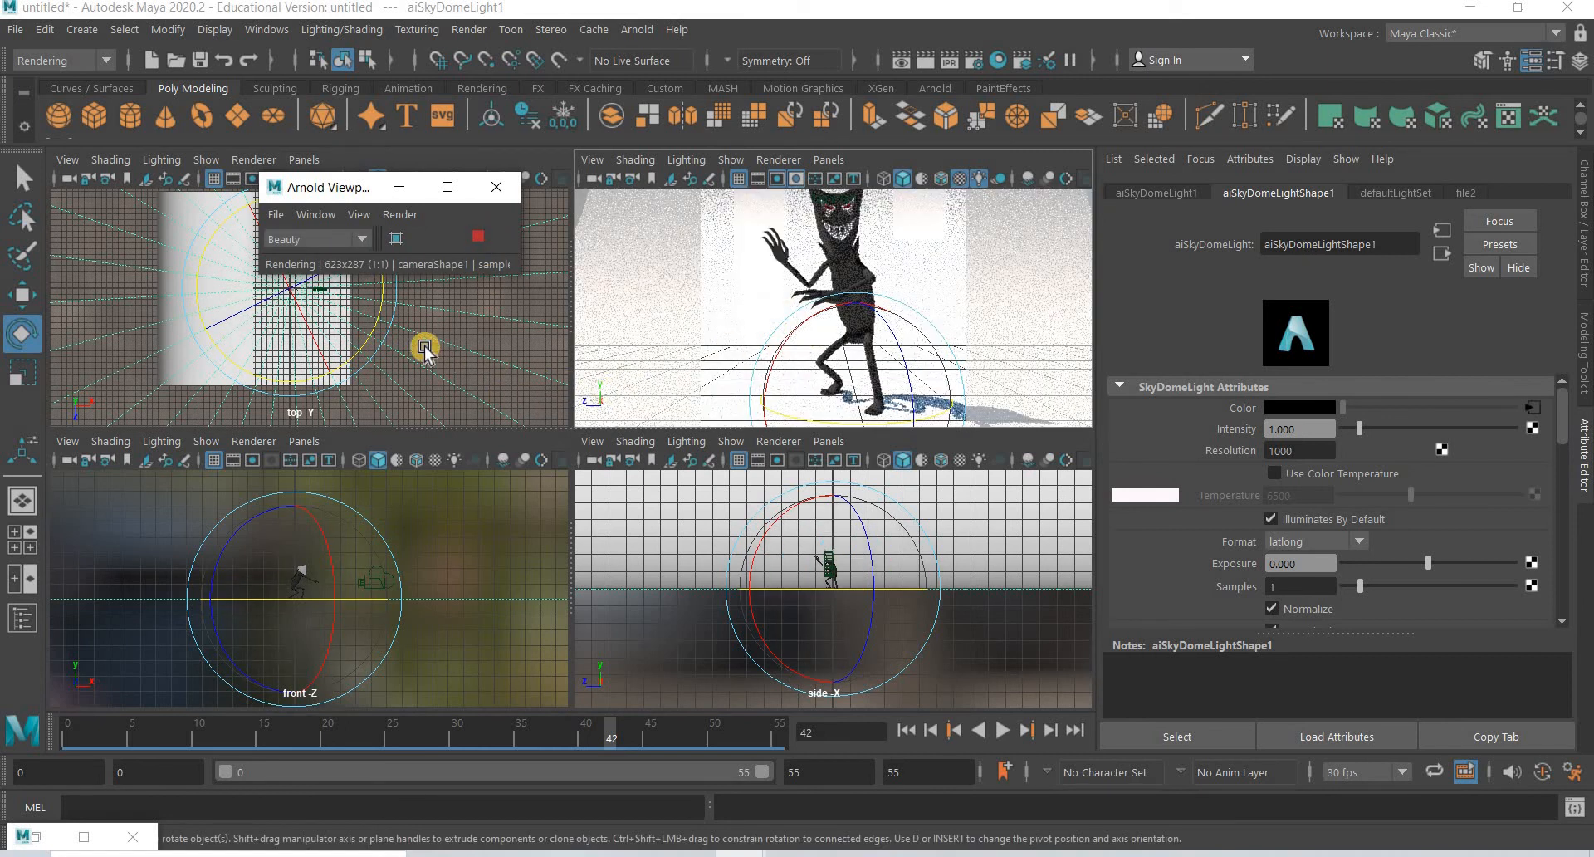
pyautogui.moveTo(378, 329)
pyautogui.mouseDown()
pyautogui.moveTo(383, 272)
pyautogui.moveTo(374, 353)
pyautogui.moveTo(374, 324)
pyautogui.mouseUp()
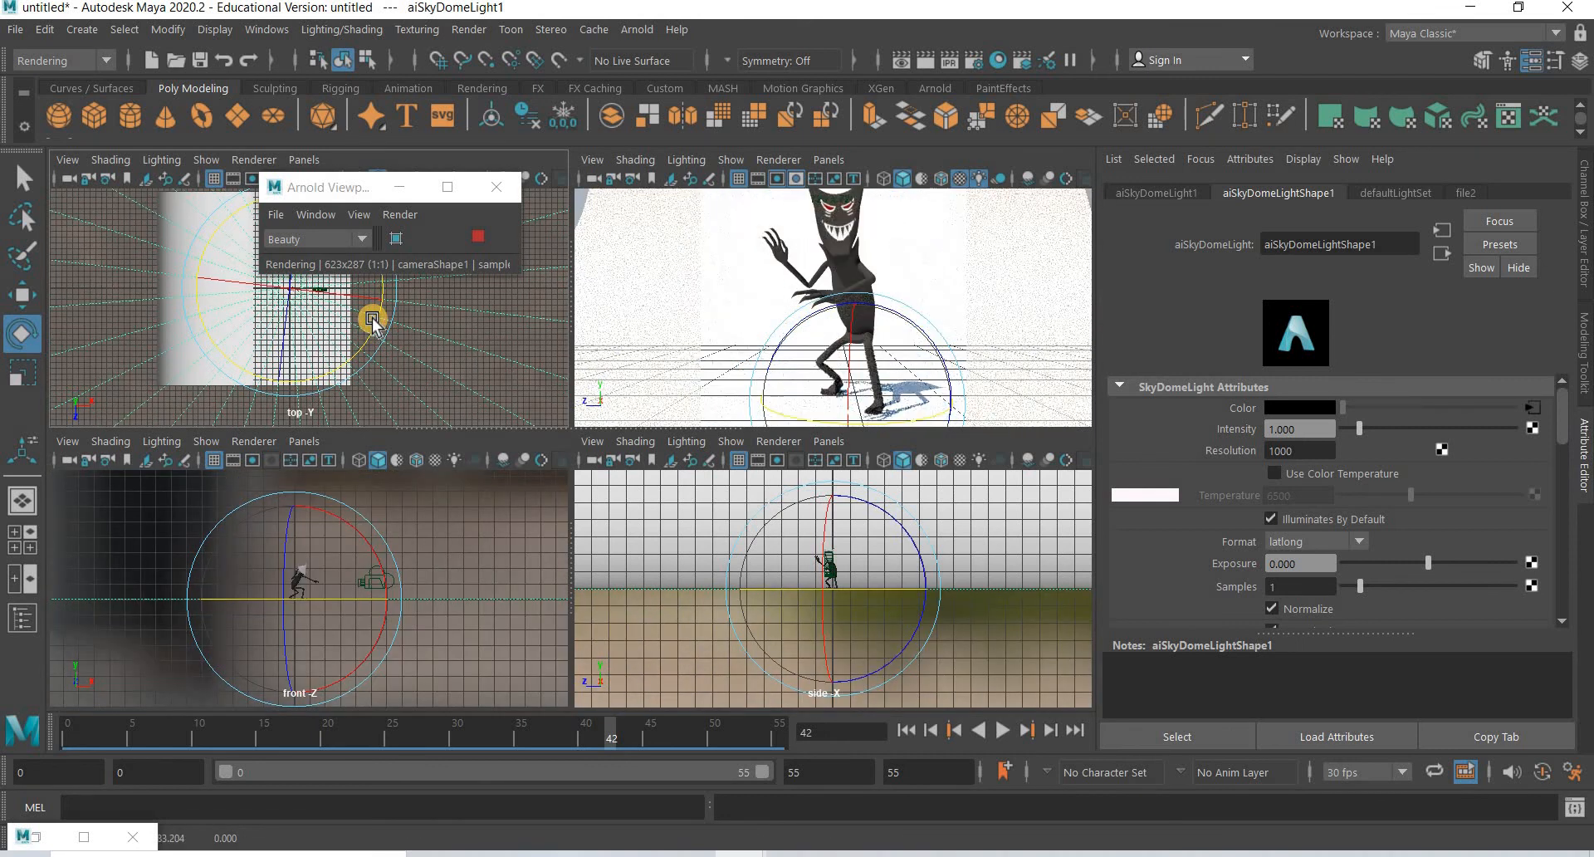
pyautogui.click(510, 193)
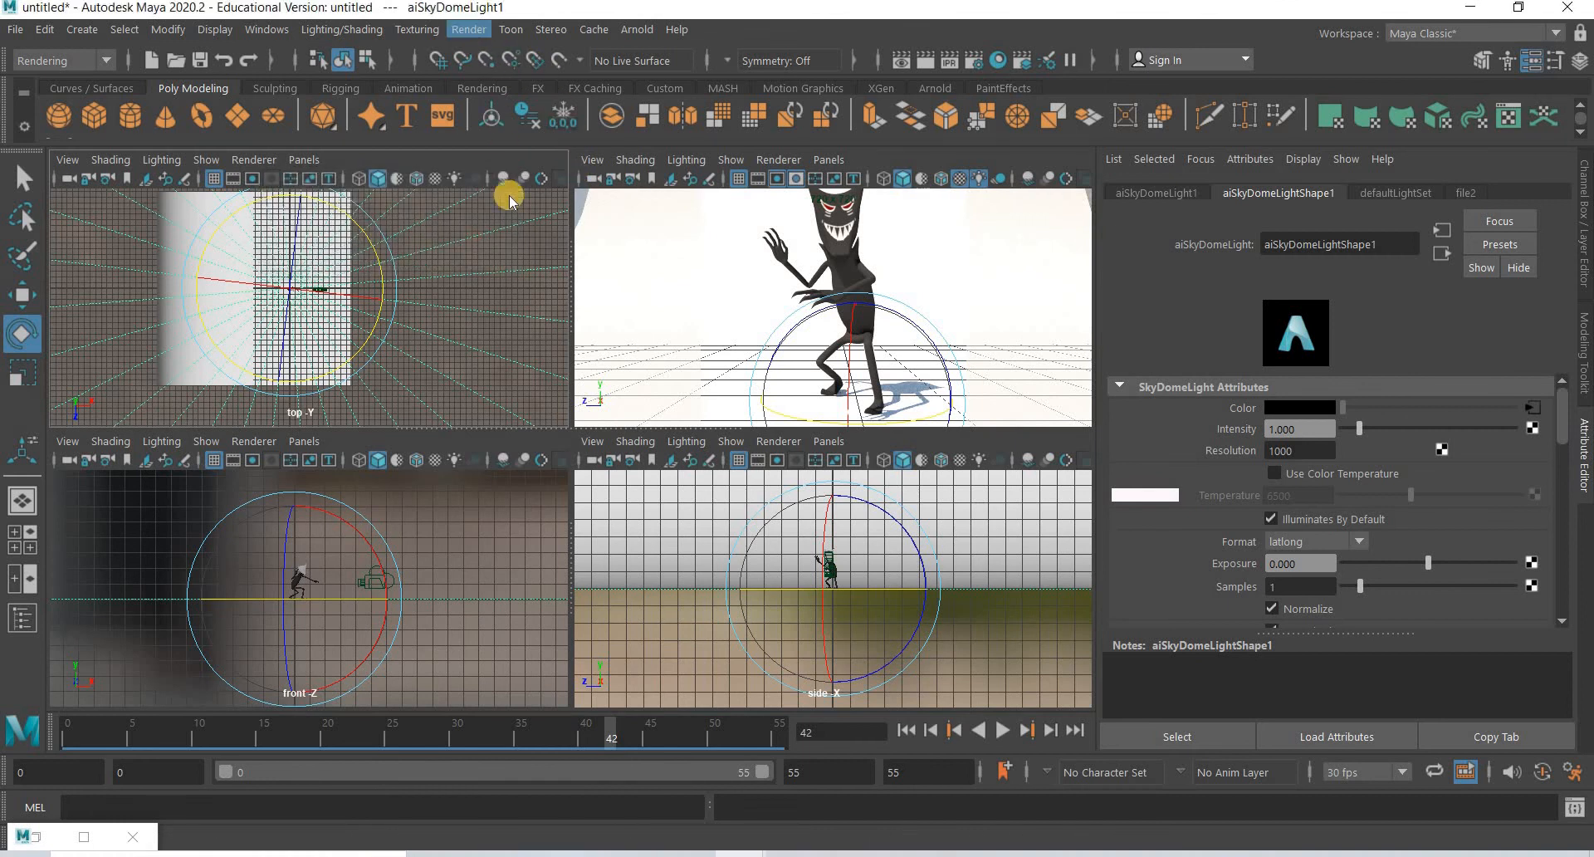
# Step: Run Render Sequence for frame 42 again and reload the updated Ac_denoise42.exr in Photoshop with alpha as transparency
pyautogui.click(541, 314)
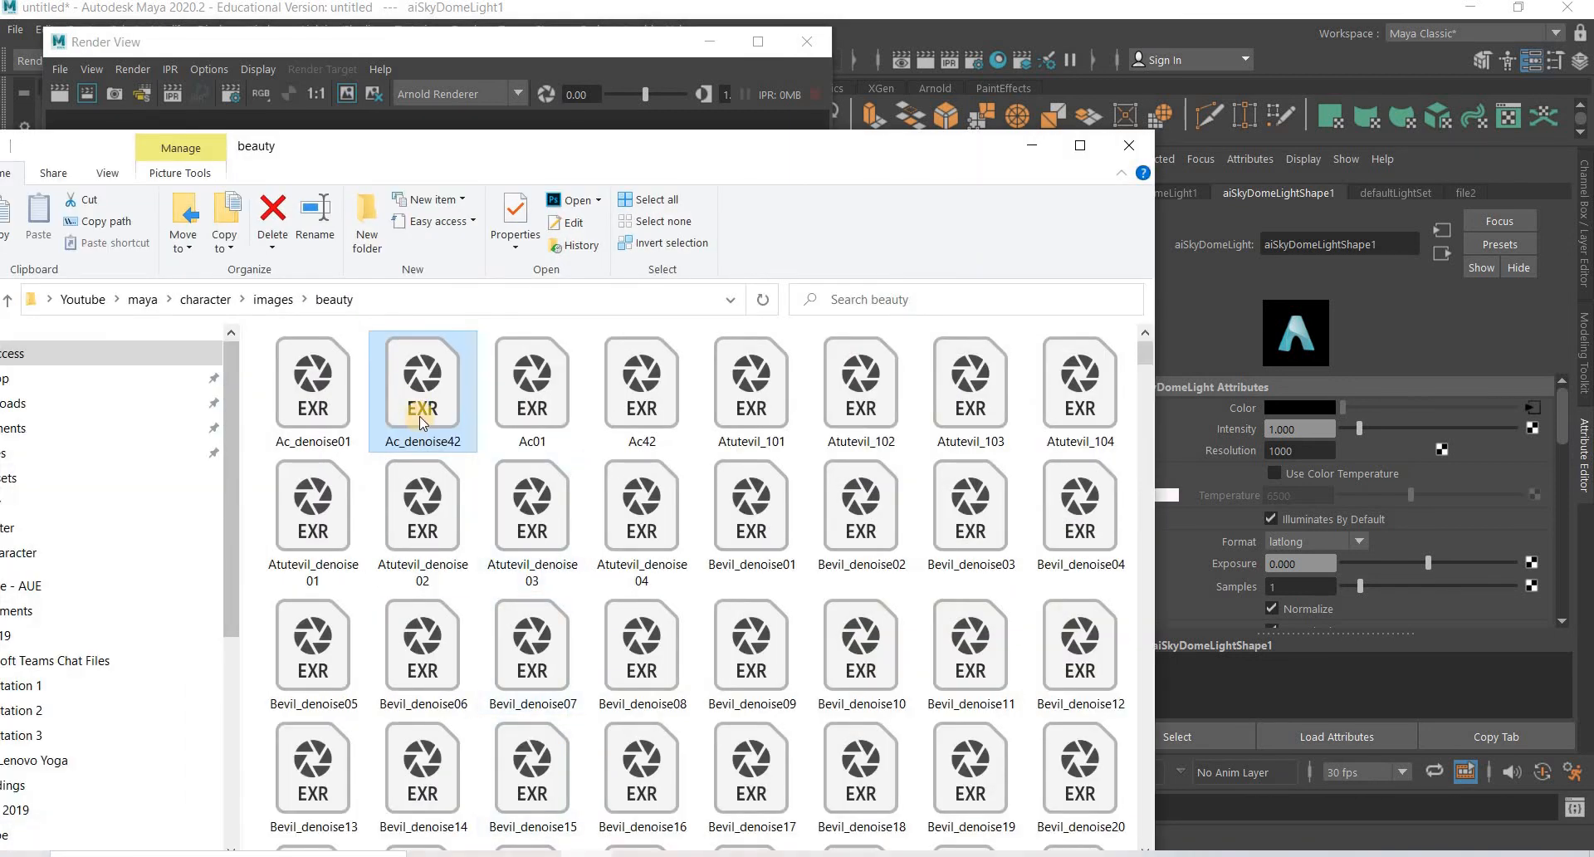
pyautogui.doubleClick(422, 415)
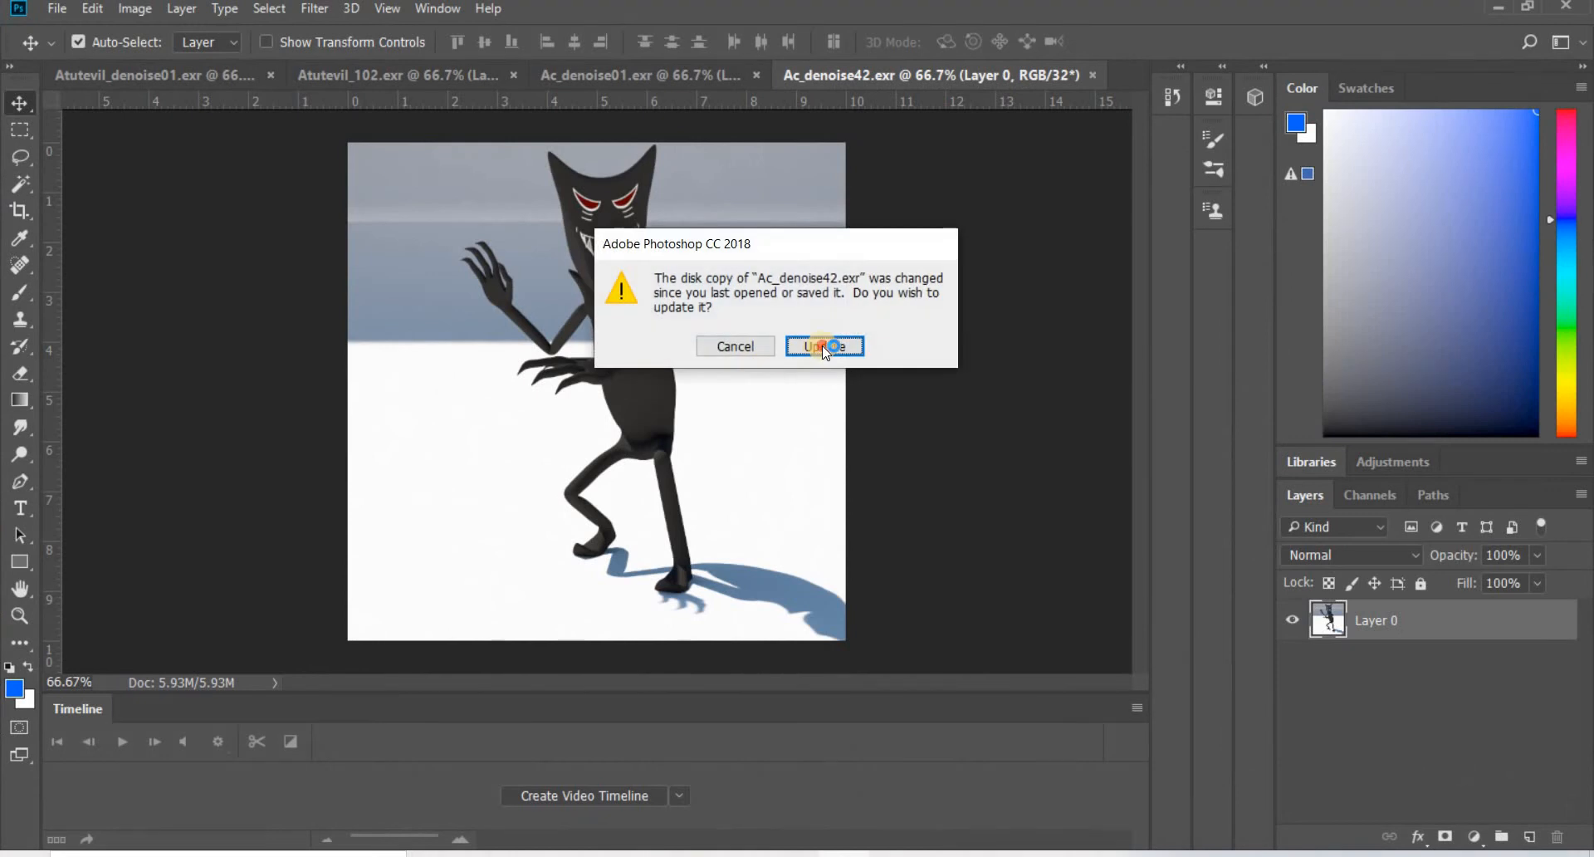
pyautogui.click(822, 345)
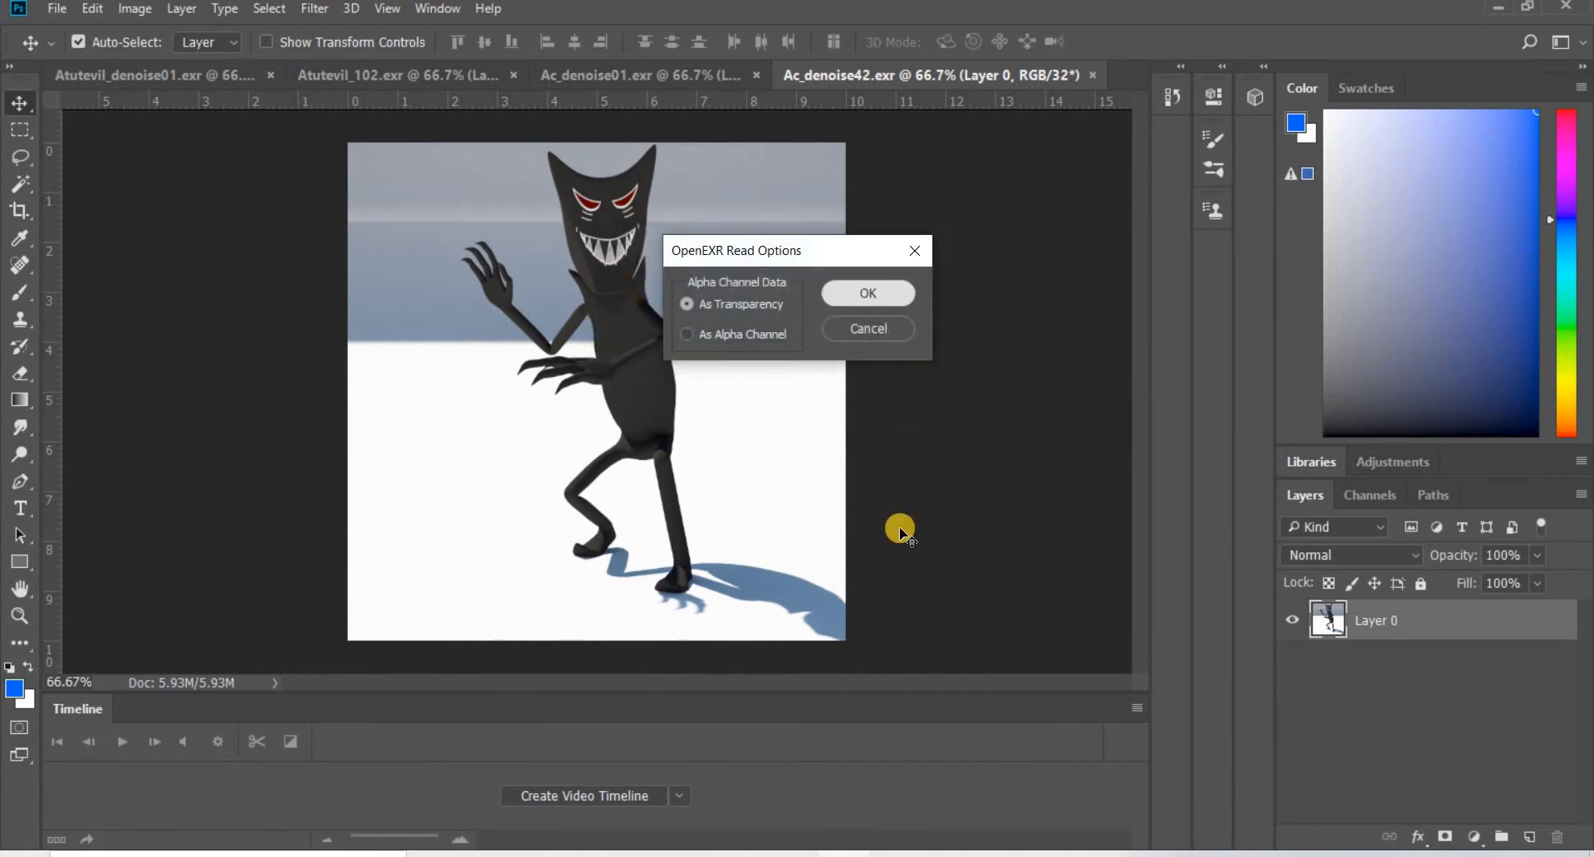
pyautogui.press('Return')
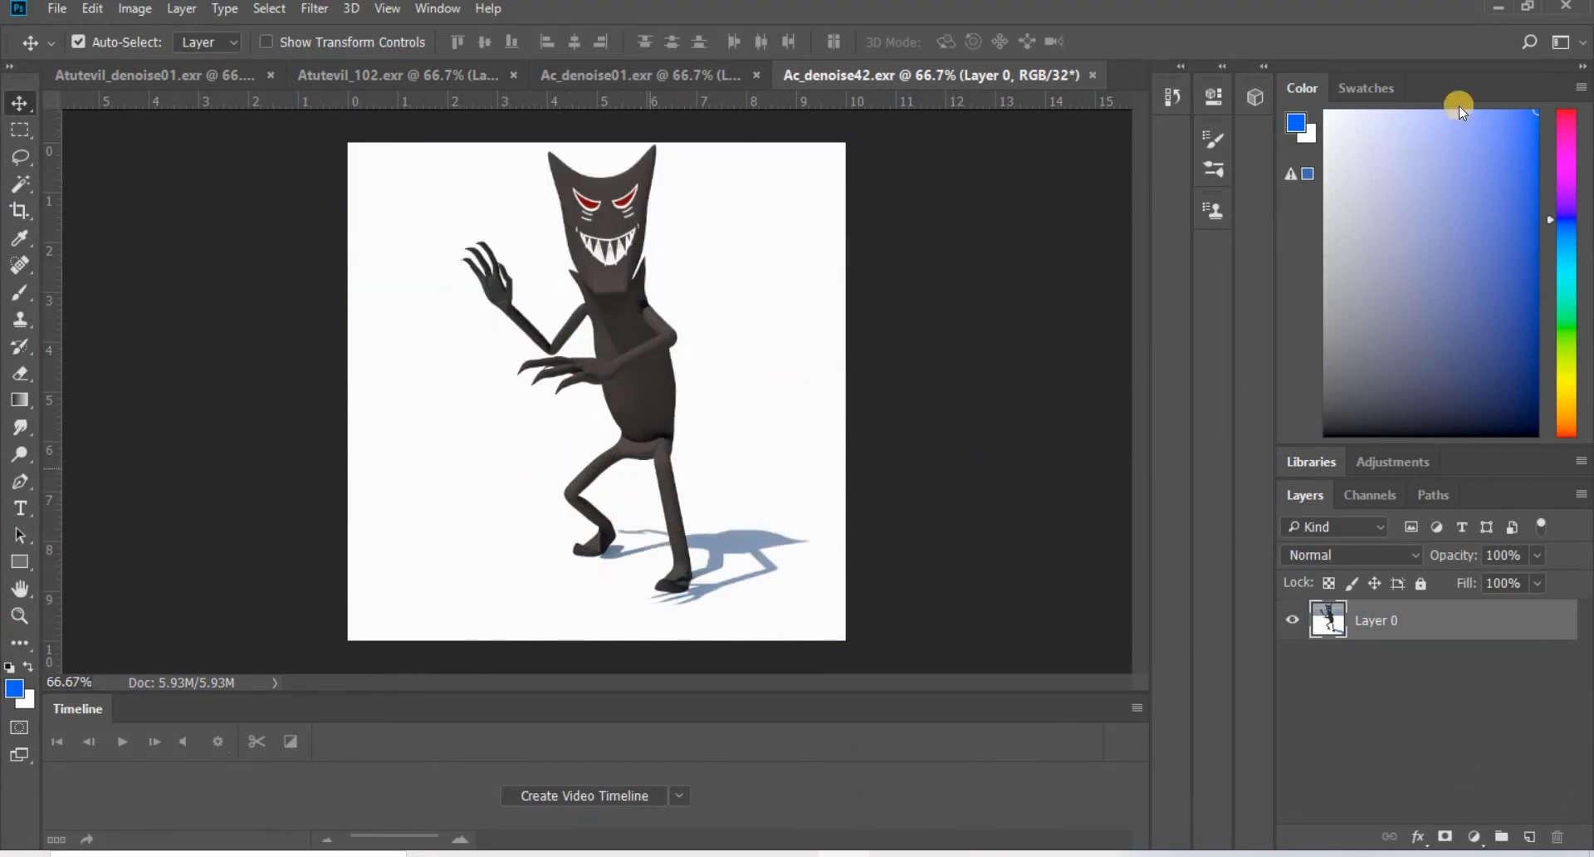
# Step: Return from Photoshop to Maya and close the Render View
pyautogui.click(1499, 7)
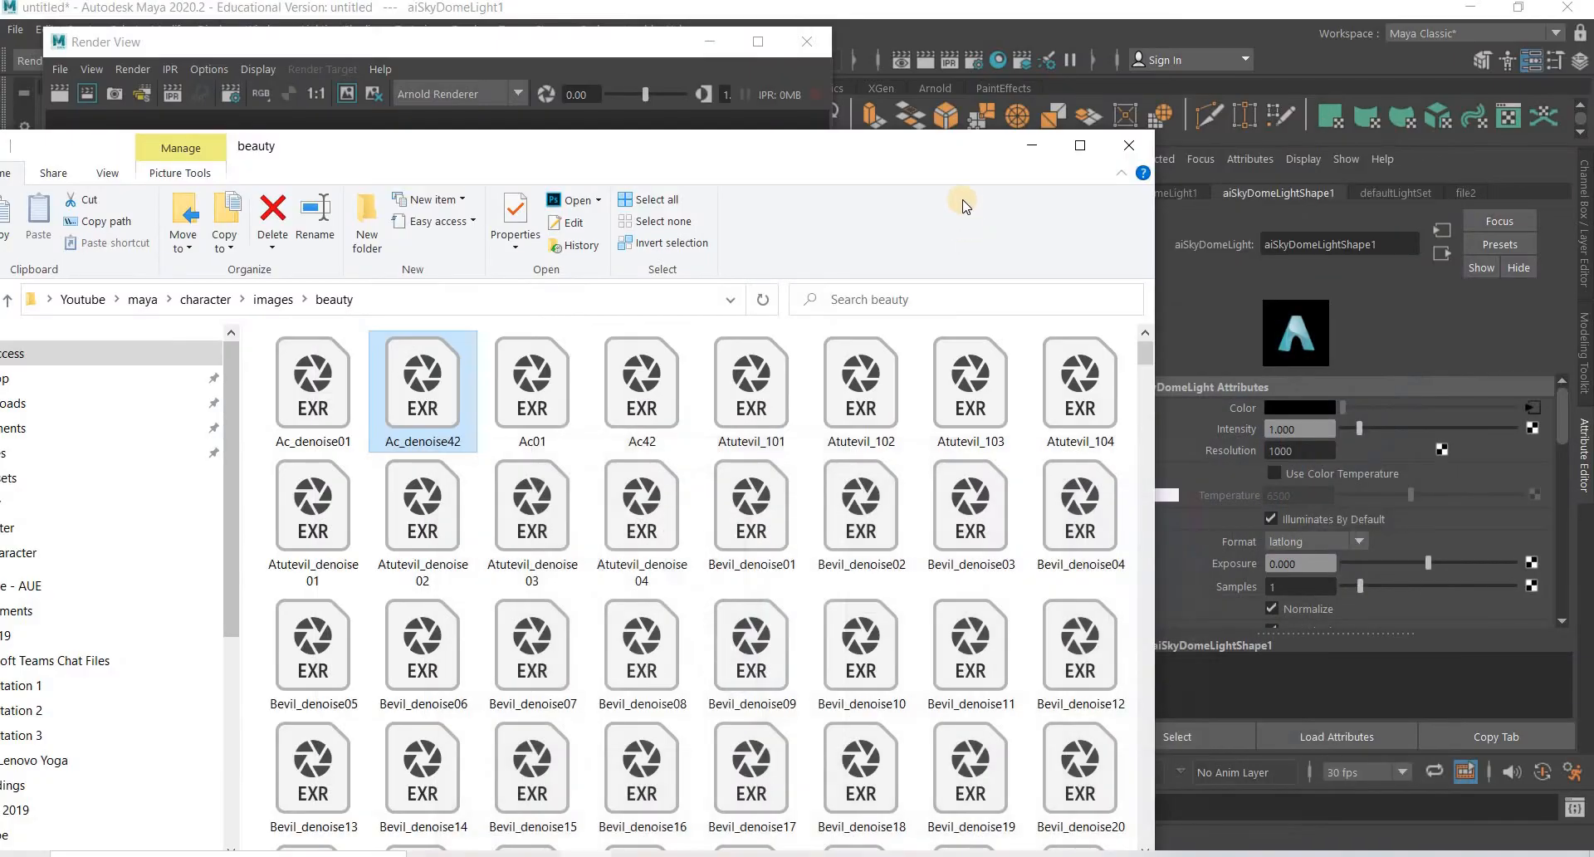
pyautogui.click(668, 123)
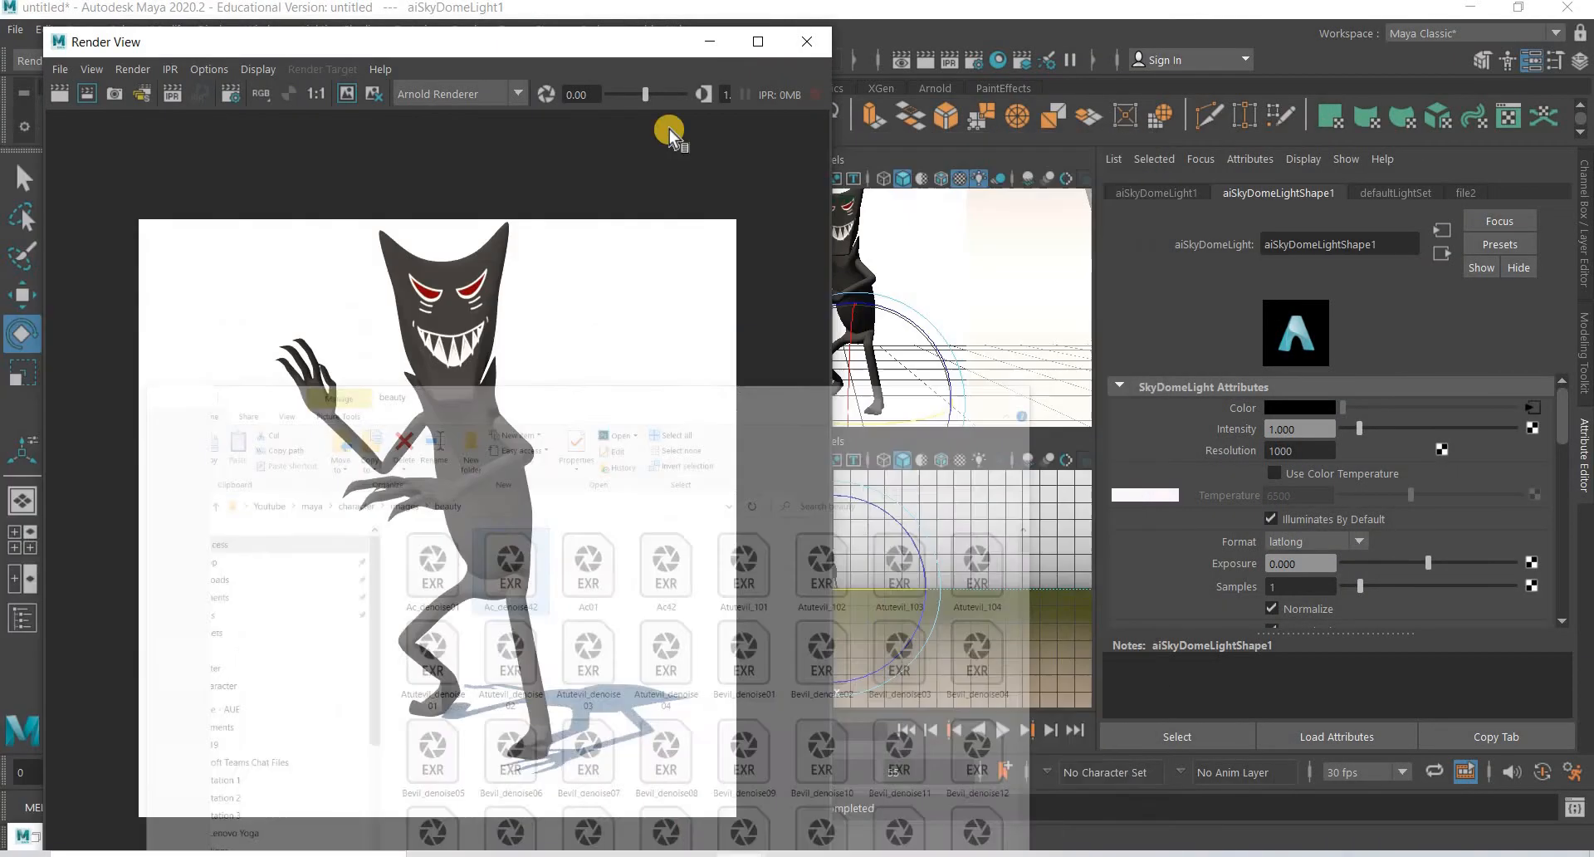
pyautogui.click(807, 41)
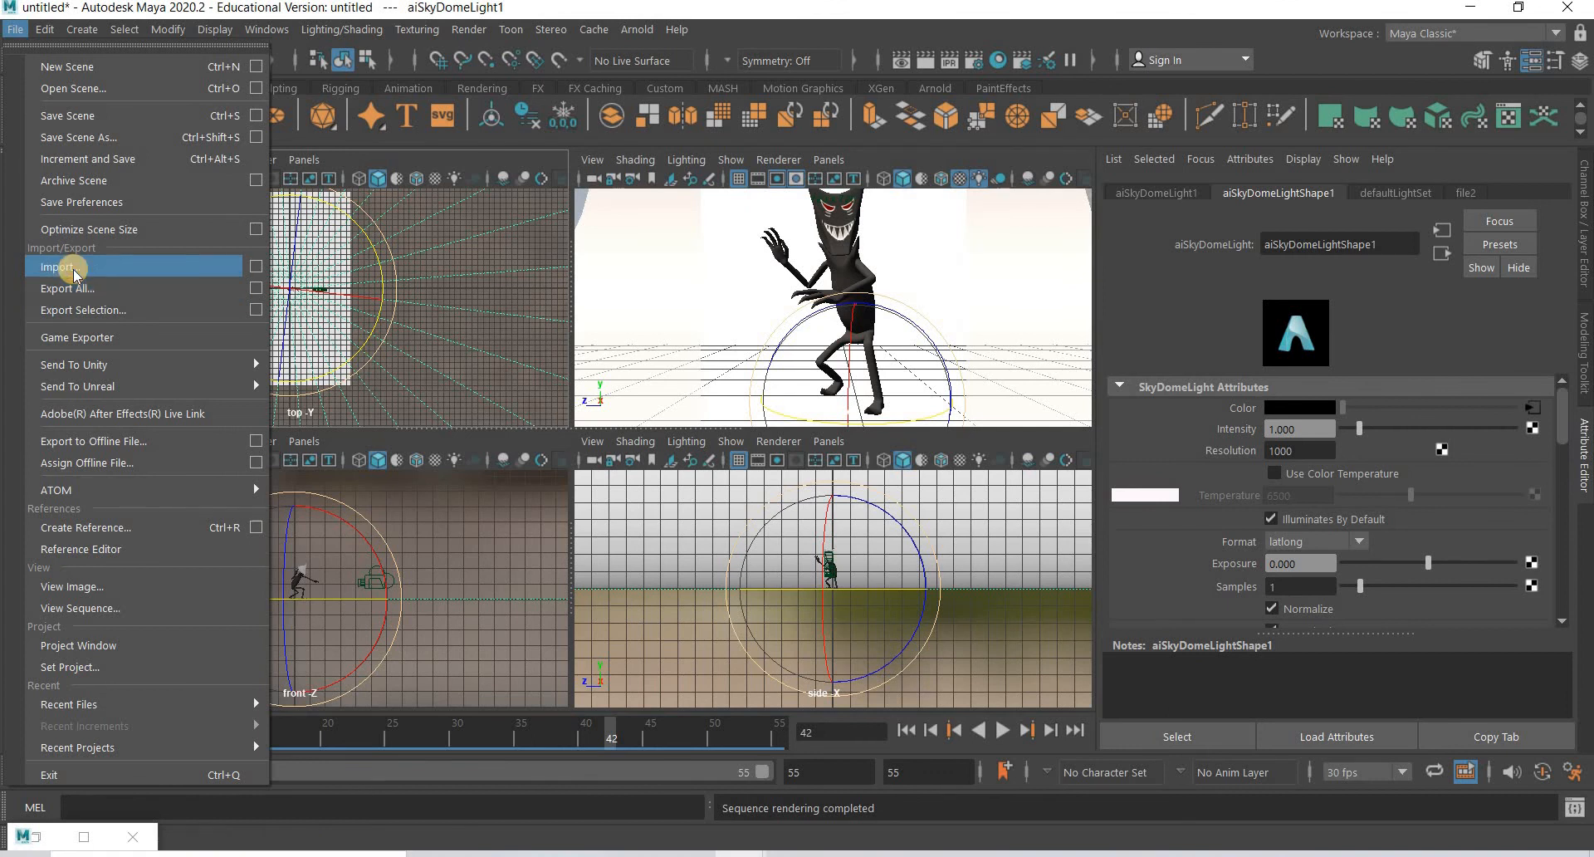
# Step: Import the animation file Standing React Small From Back.fbx from the Downloads folder into the scene
pyautogui.click(73, 270)
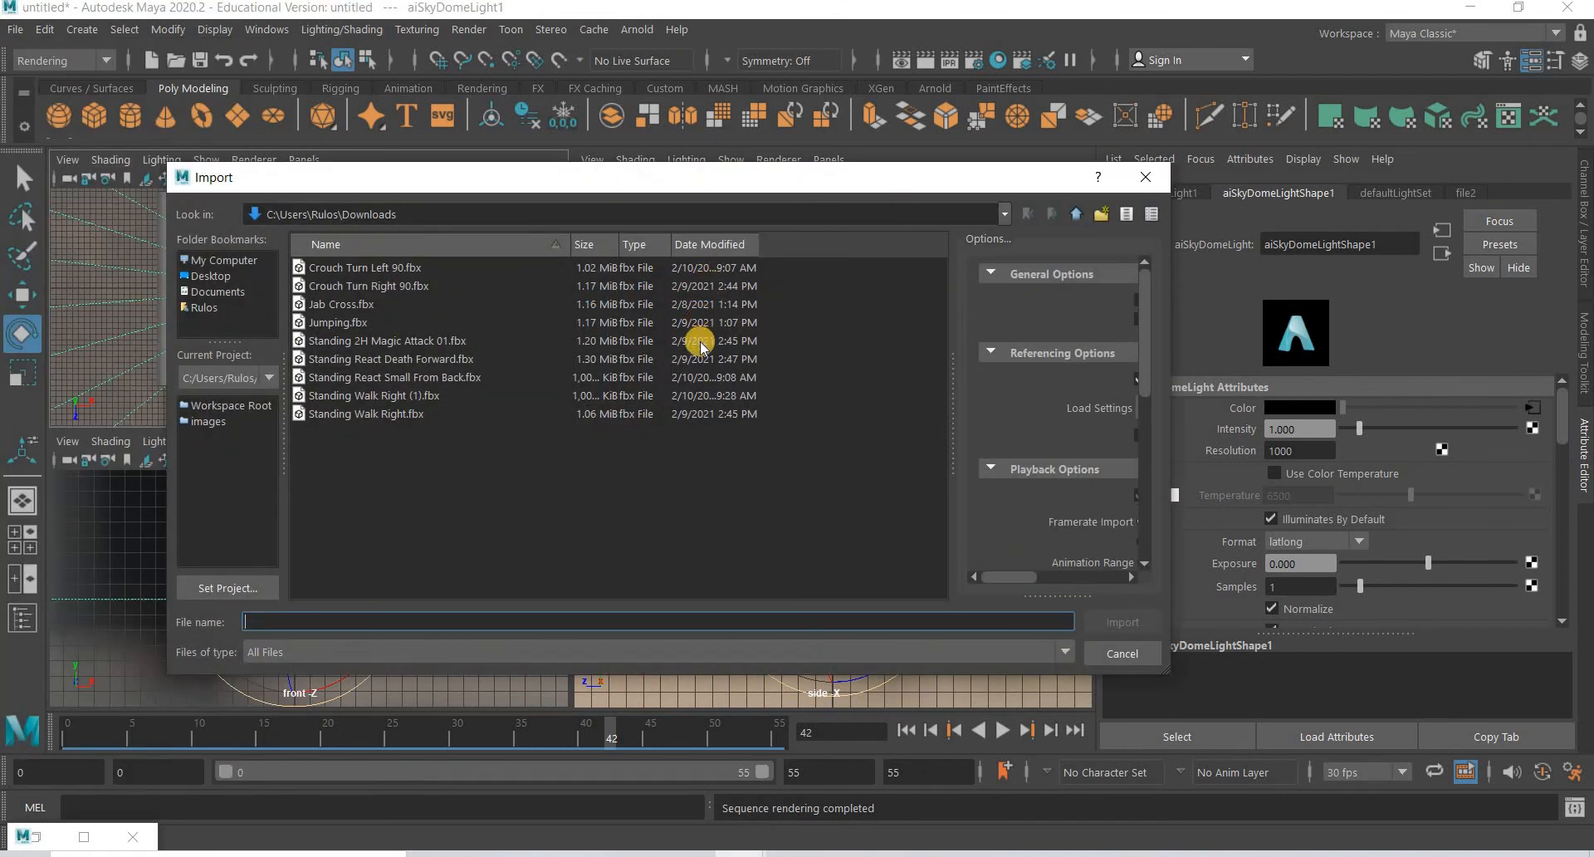
pyautogui.click(462, 380)
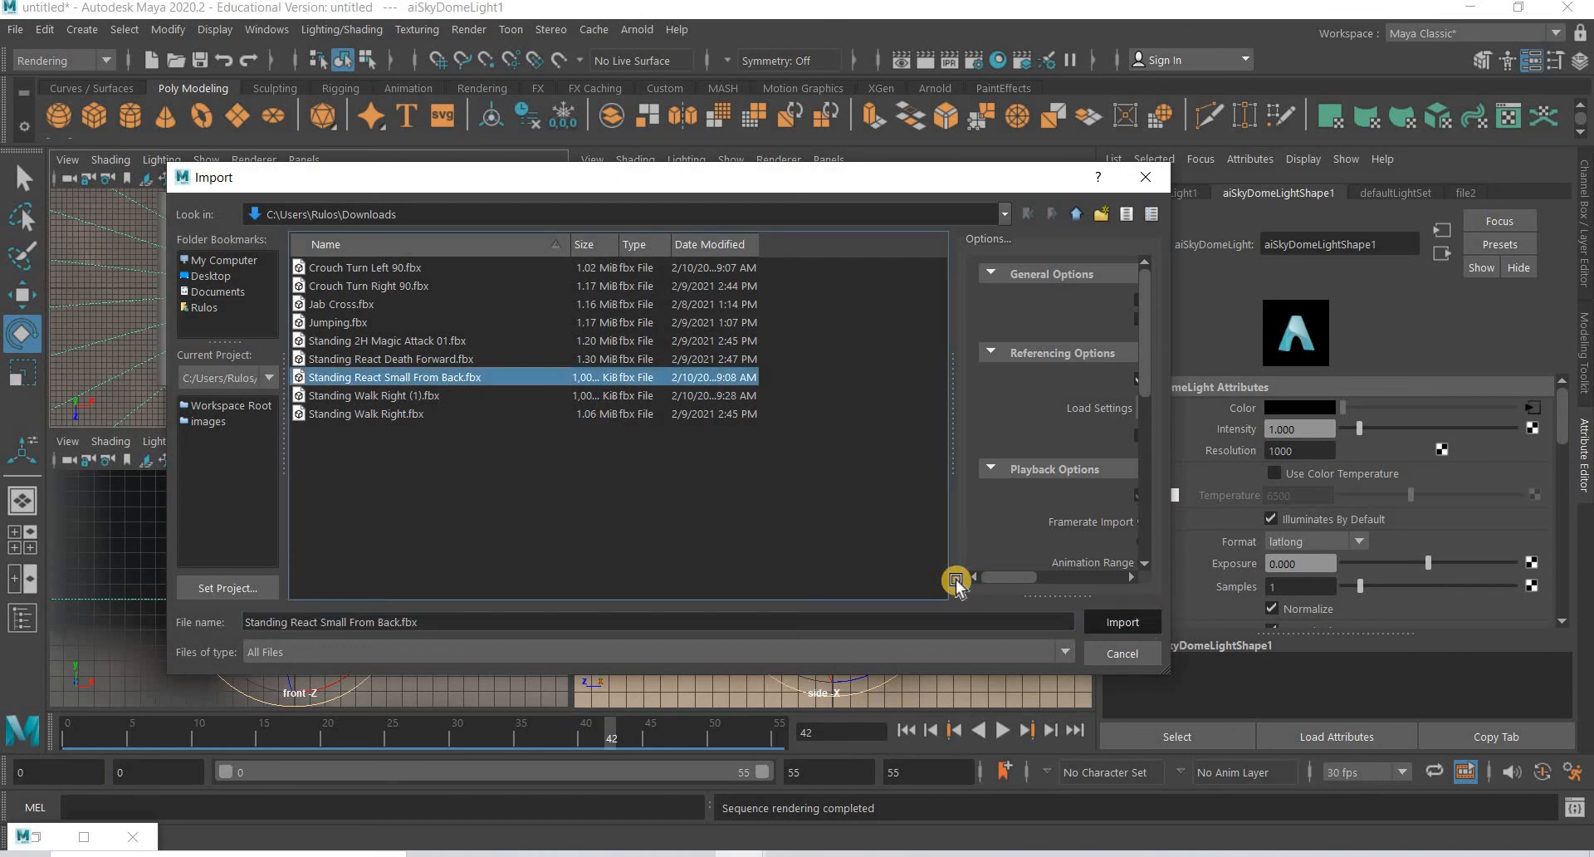
pyautogui.press('Return')
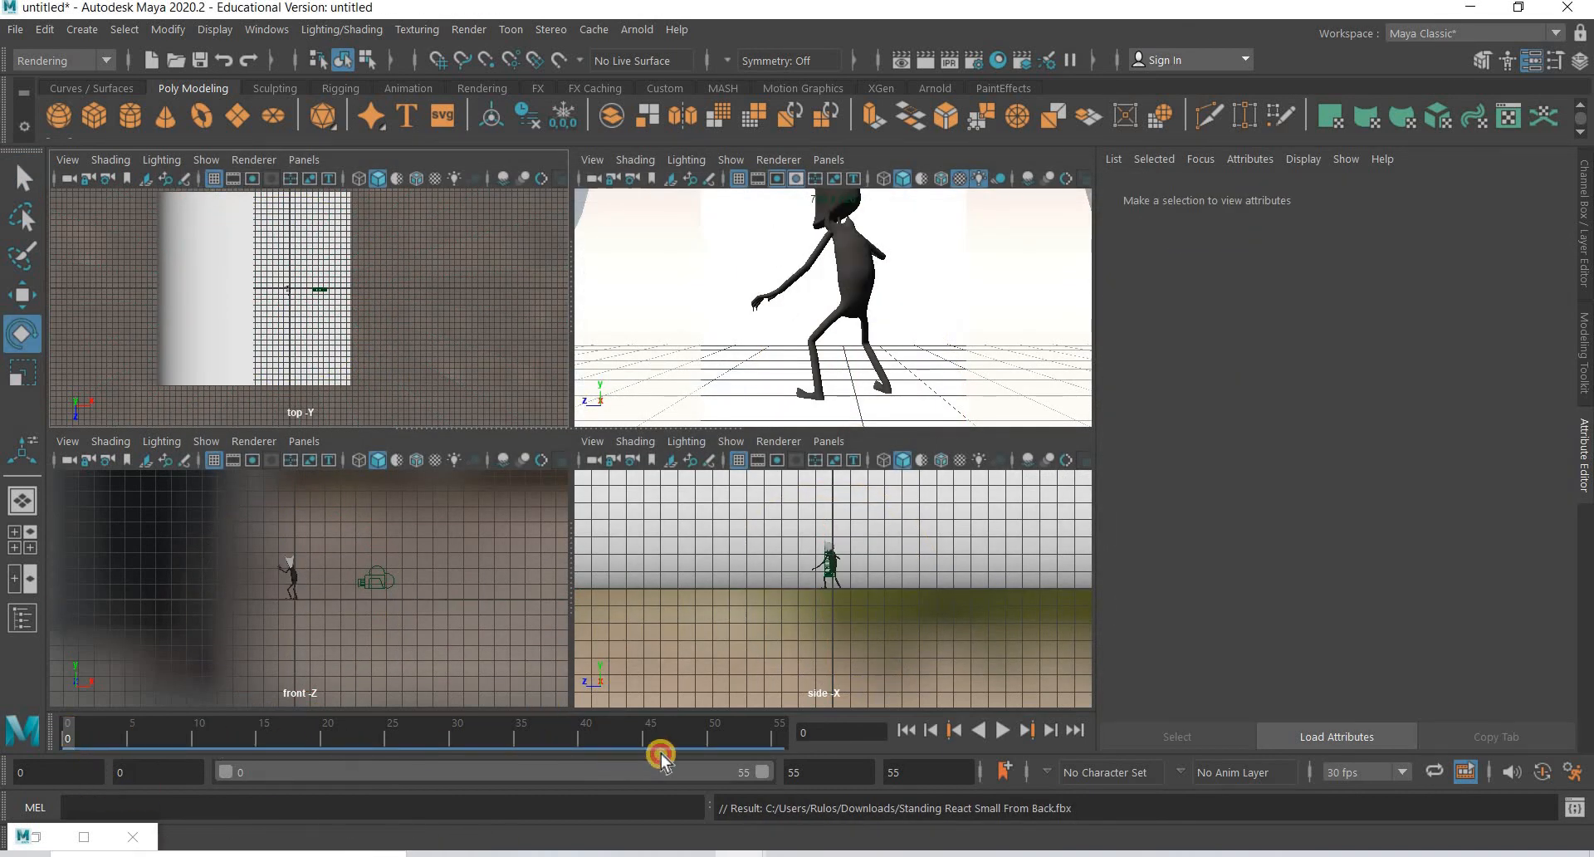
# Step: Play back the imported animation in the enlarged camera view, stop it and restore the four-view layout
pyautogui.hotkey('alt', 'v')
pyautogui.hotkey('alt', 'v')
pyautogui.click(766, 299)
pyautogui.press('space')
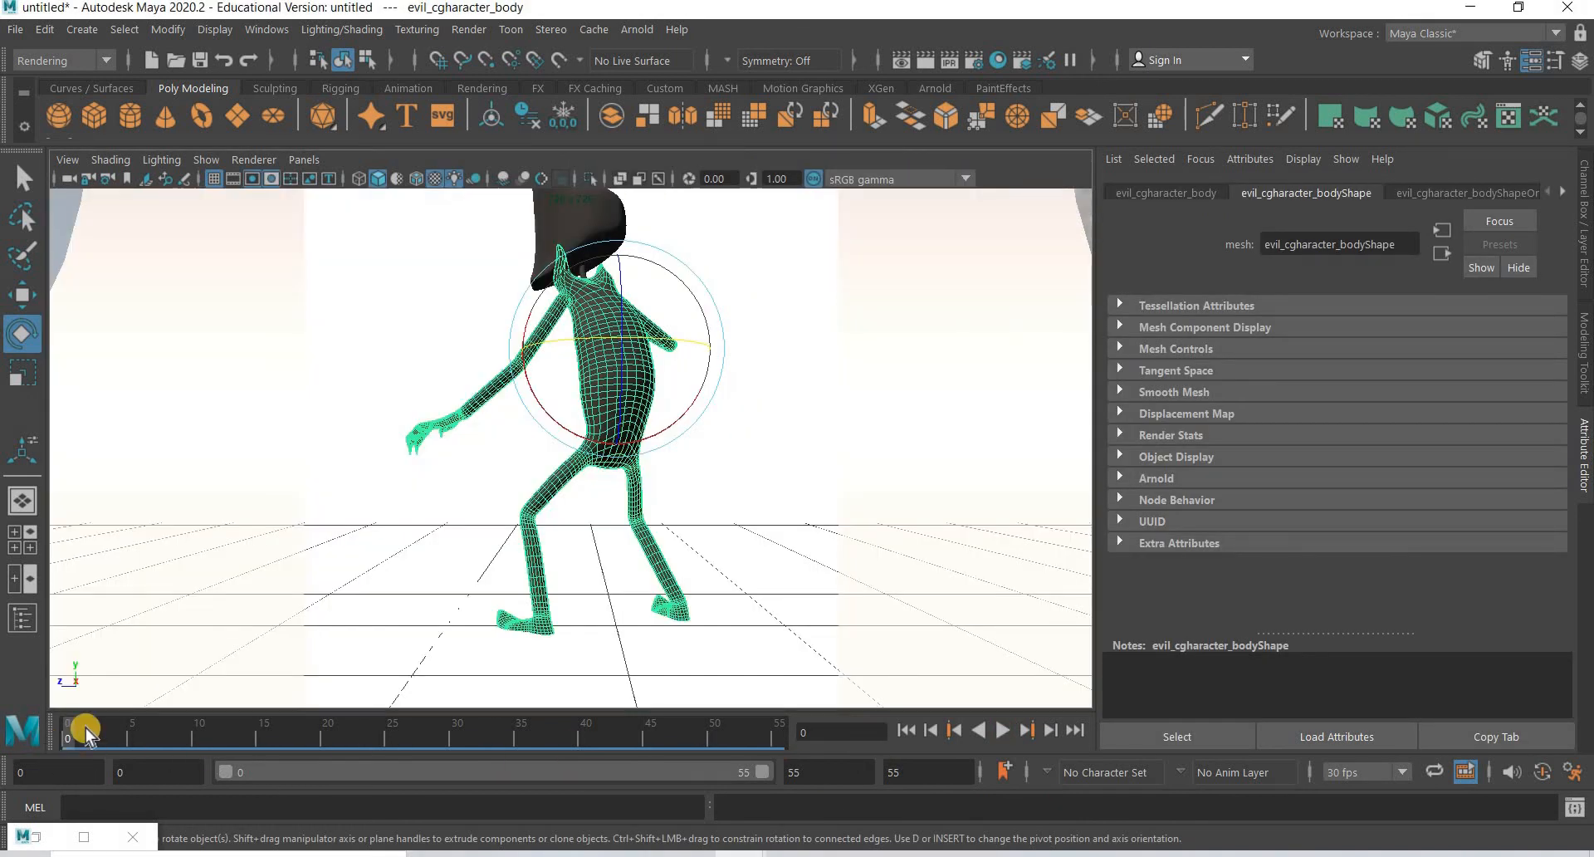
pyautogui.hotkey('alt', 'v')
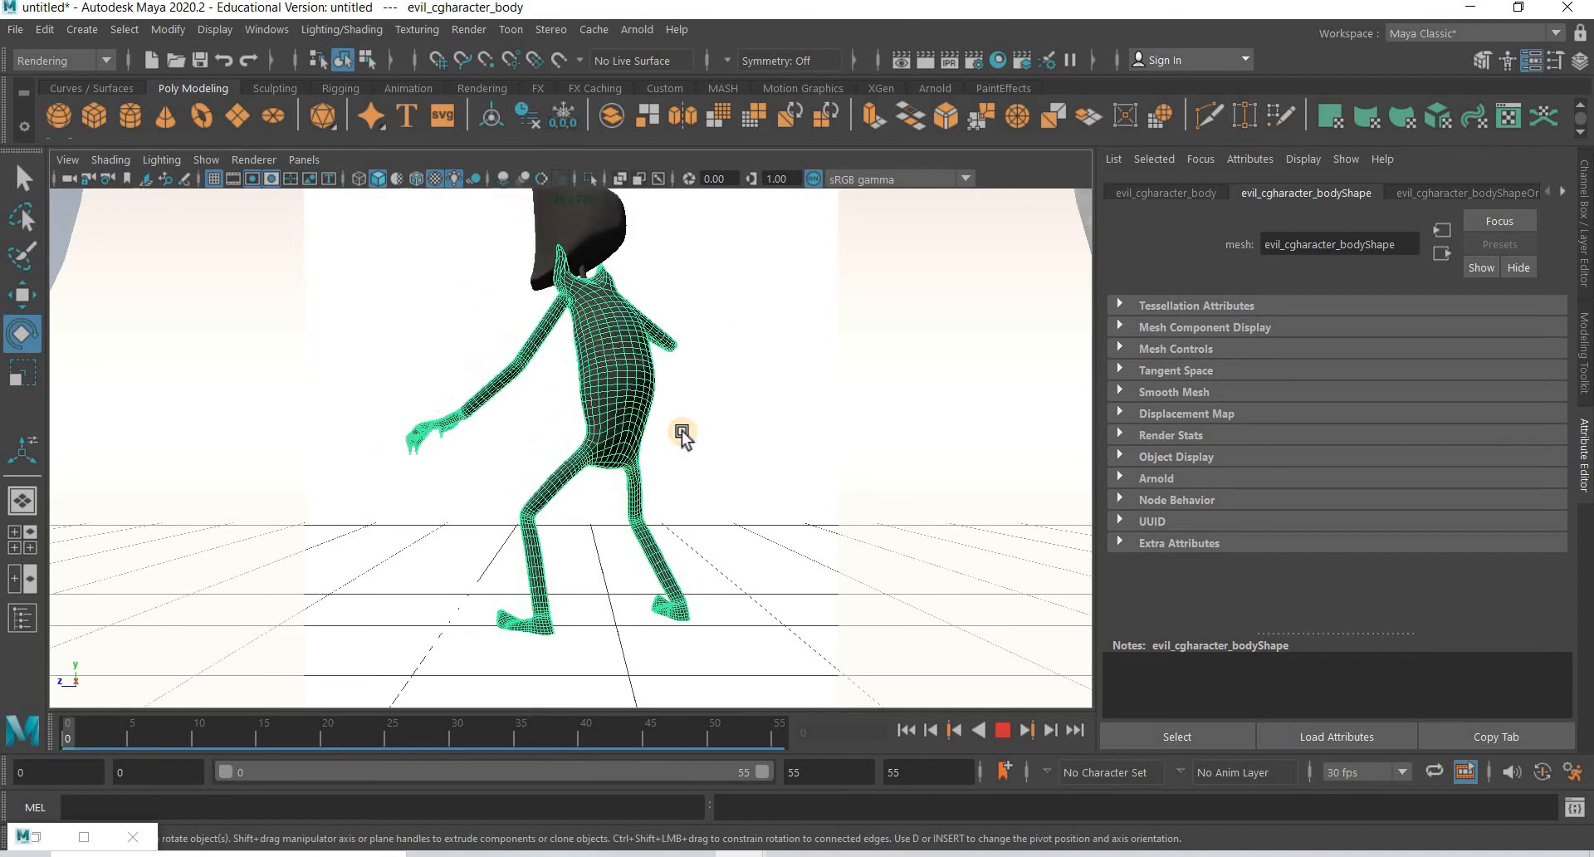
pyautogui.press('Escape')
pyautogui.press('space')
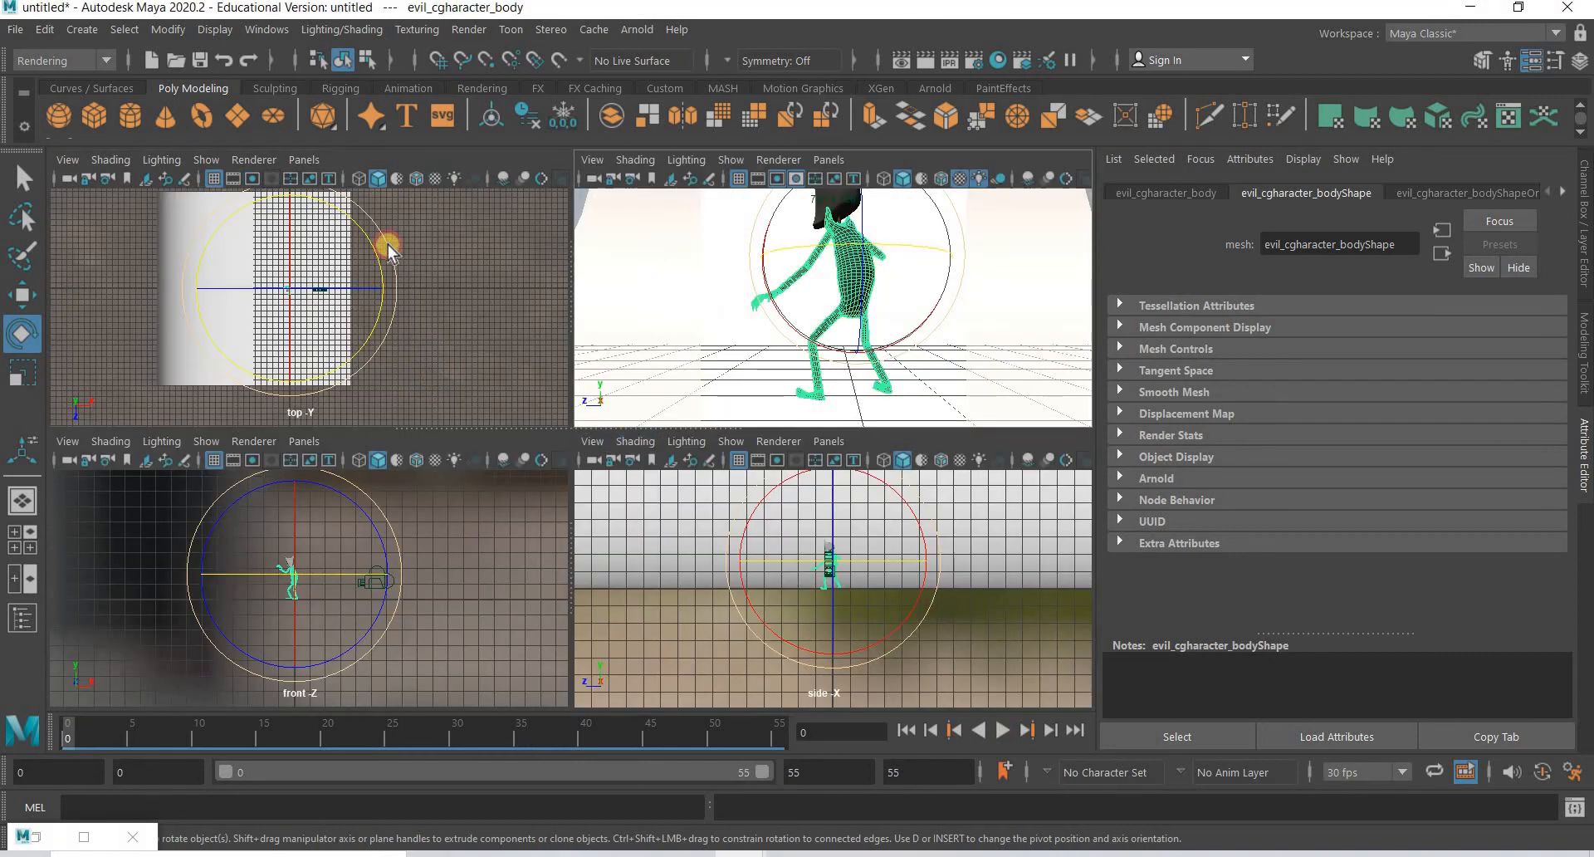
# Step: Select camera1, pPlane1 and aiSkyDomeLight1 together, using the Outliner to add the light, and group them
pyautogui.click(301, 325)
pyautogui.moveTo(300, 326); pyautogui.dragTo(362, 371)
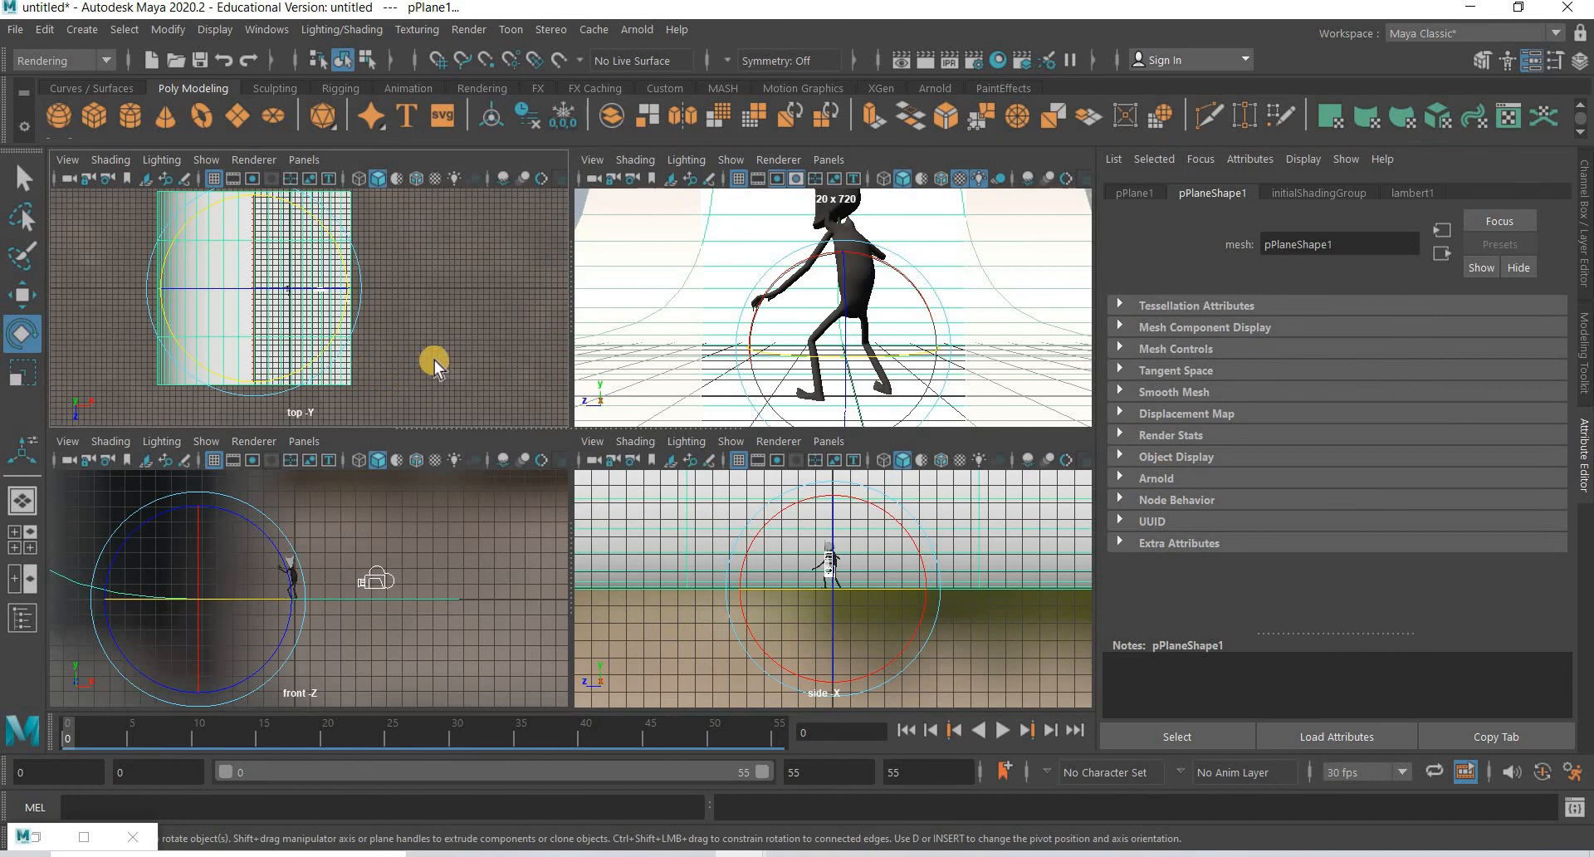
pyautogui.click(255, 32)
pyautogui.click(301, 363)
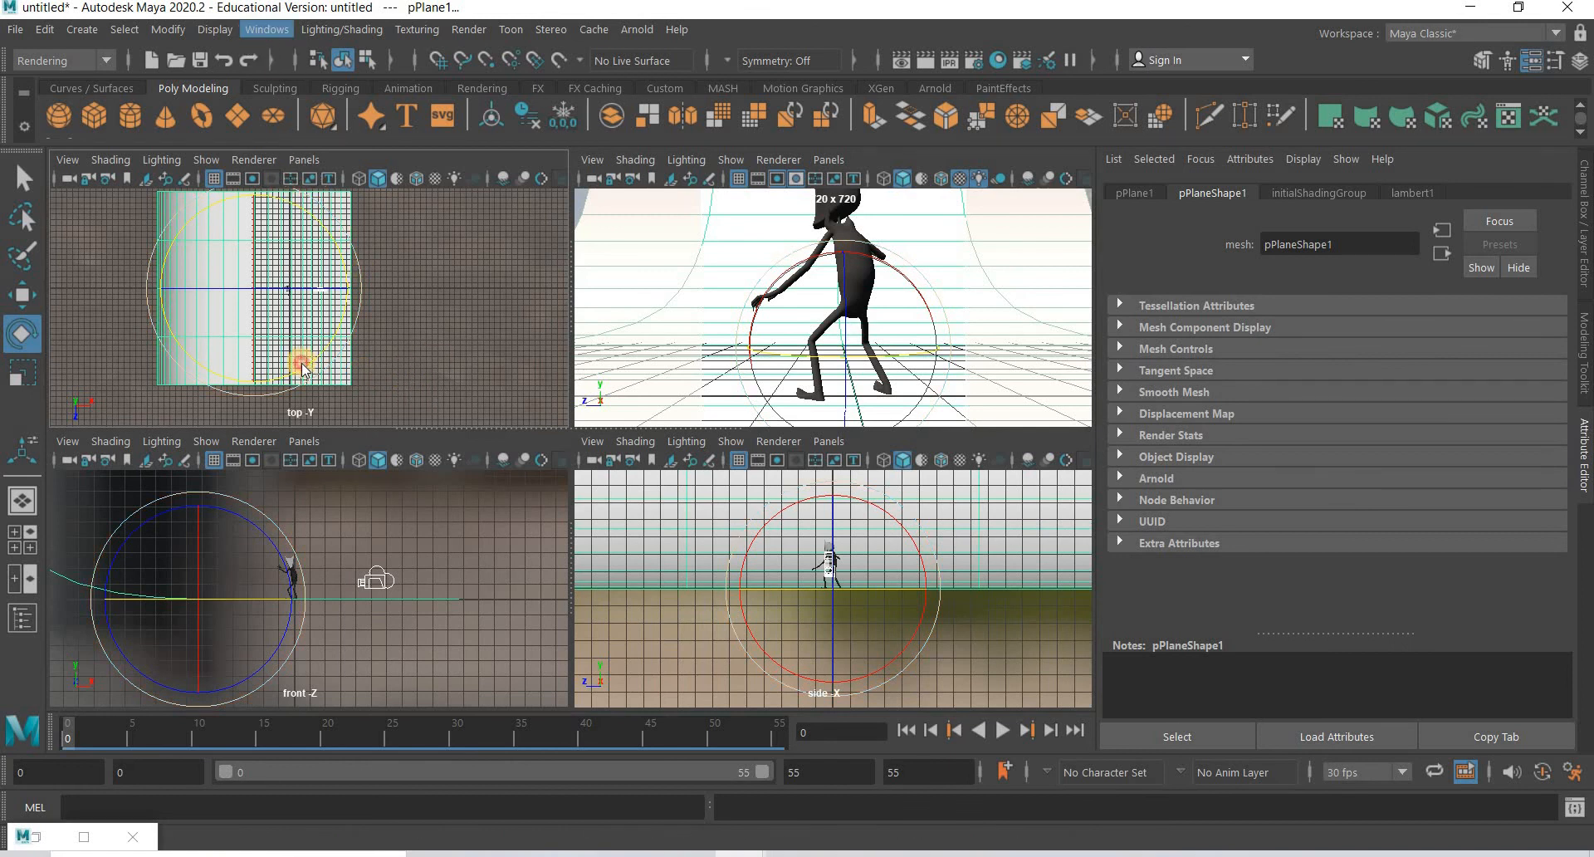
pyautogui.click(299, 263)
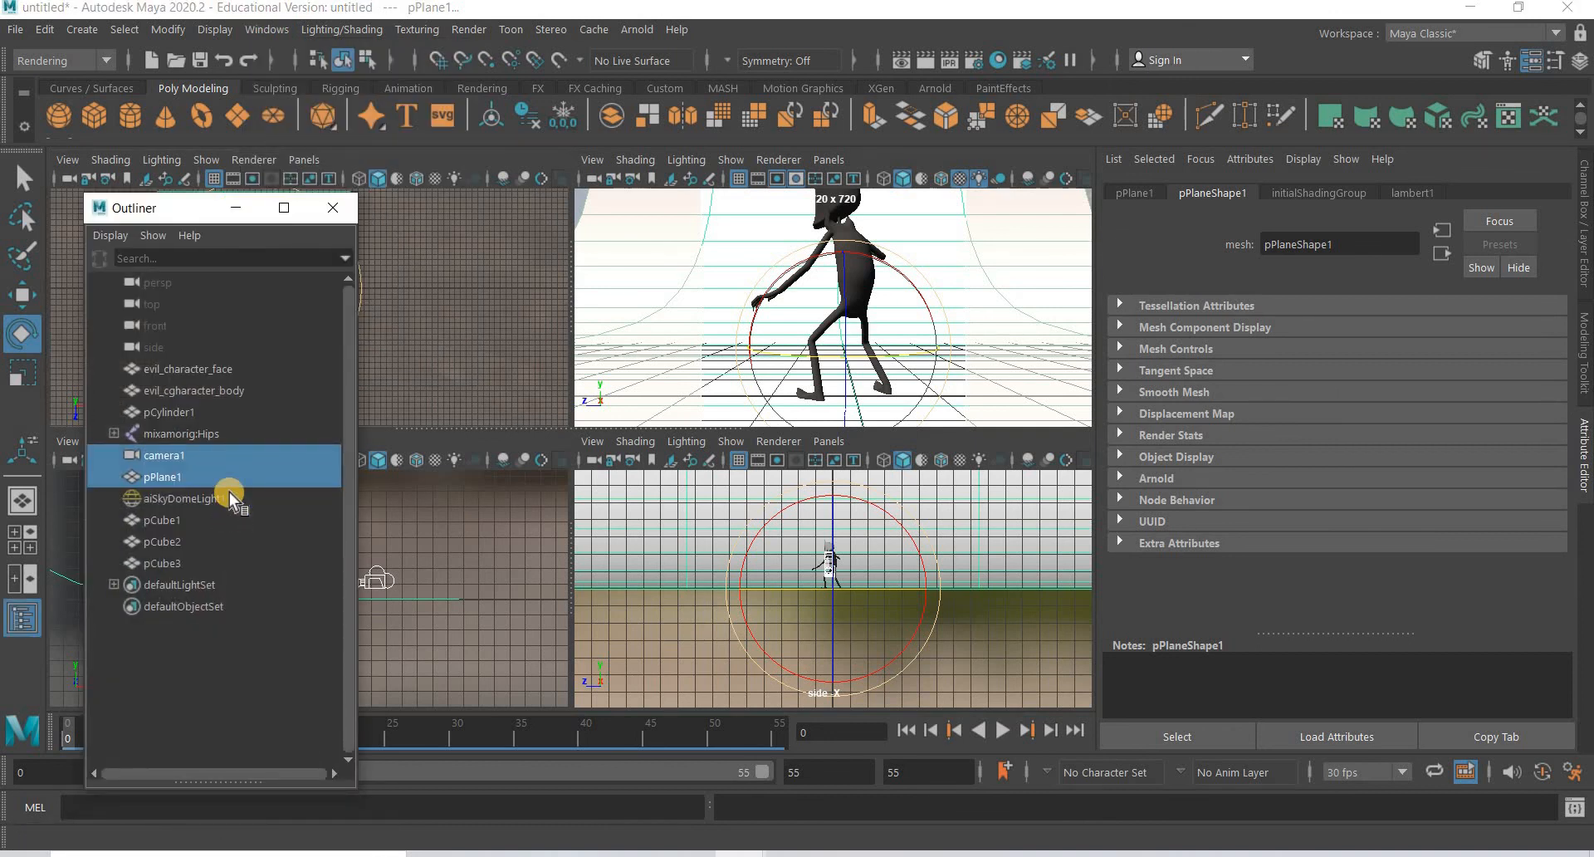
pyautogui.keyDown('ctrl'); pyautogui.click(213, 498); pyautogui.keyUp('ctrl')
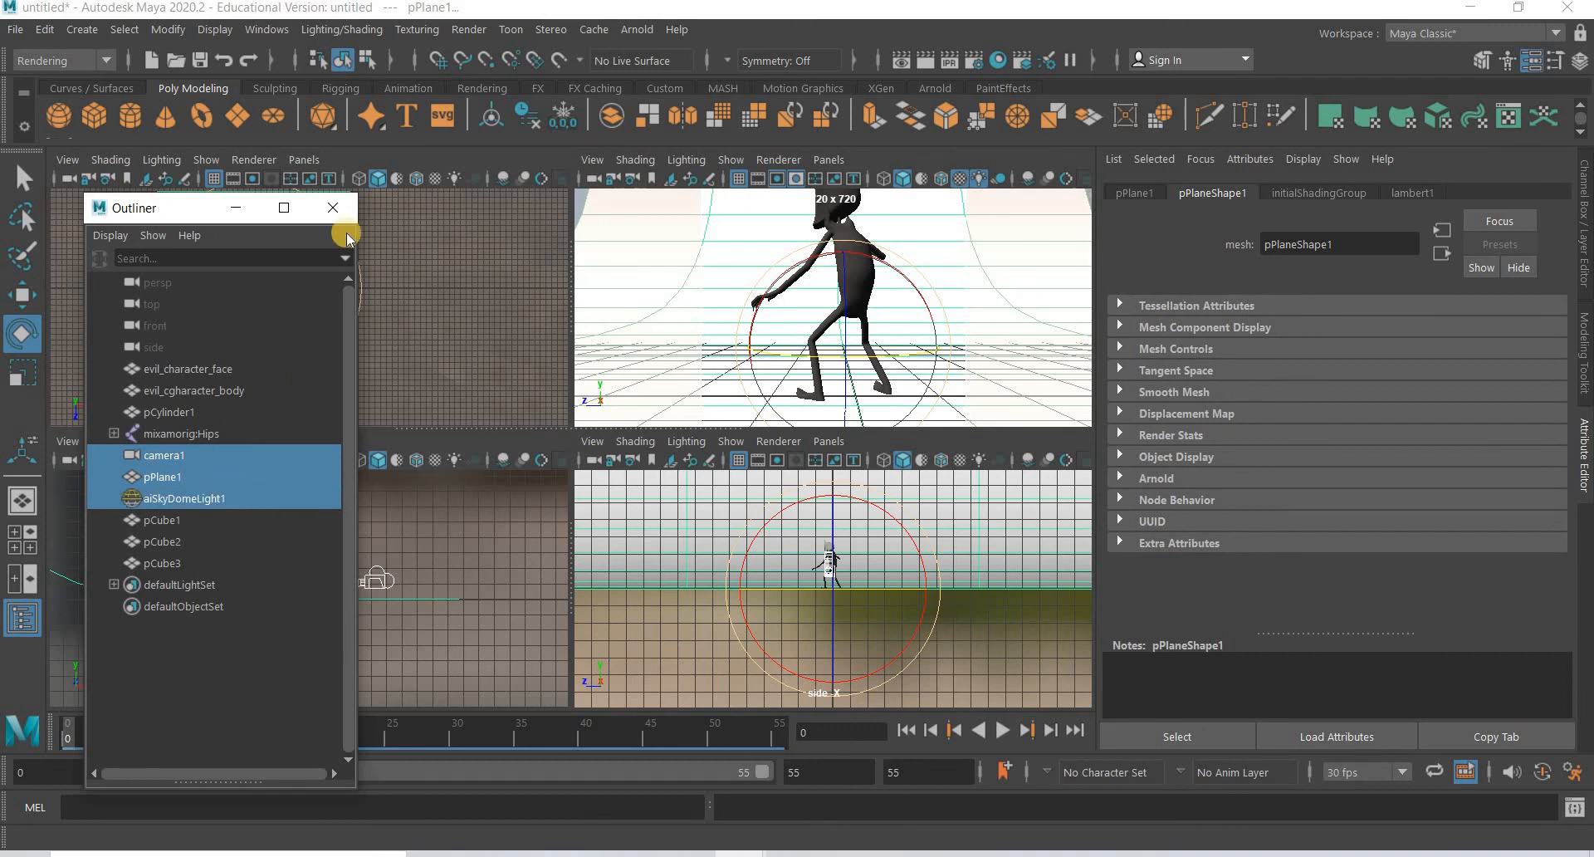
pyautogui.click(332, 208)
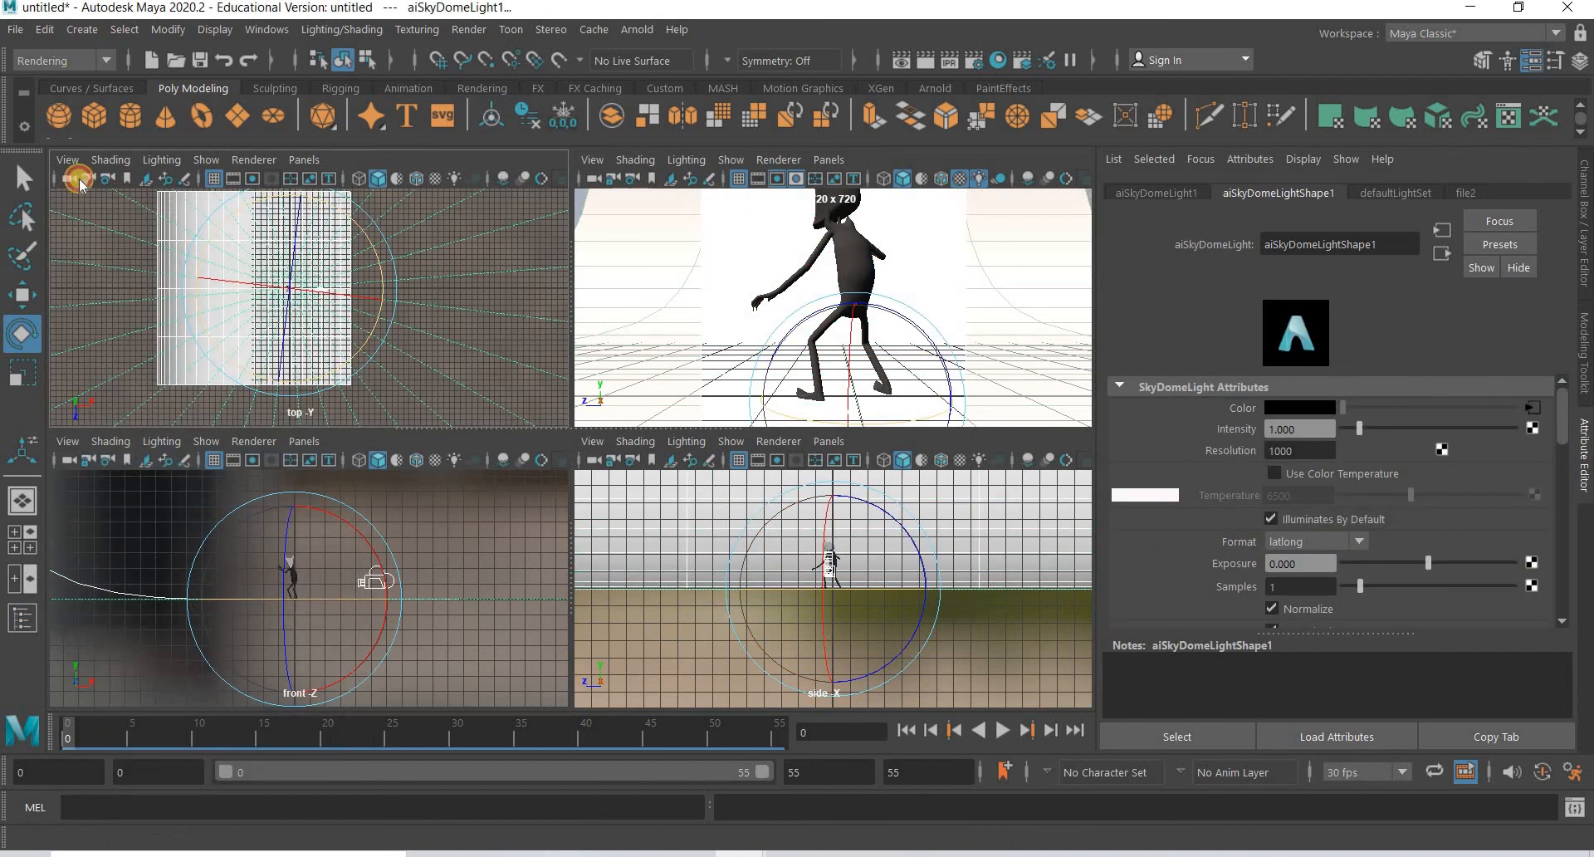
pyautogui.click(51, 30)
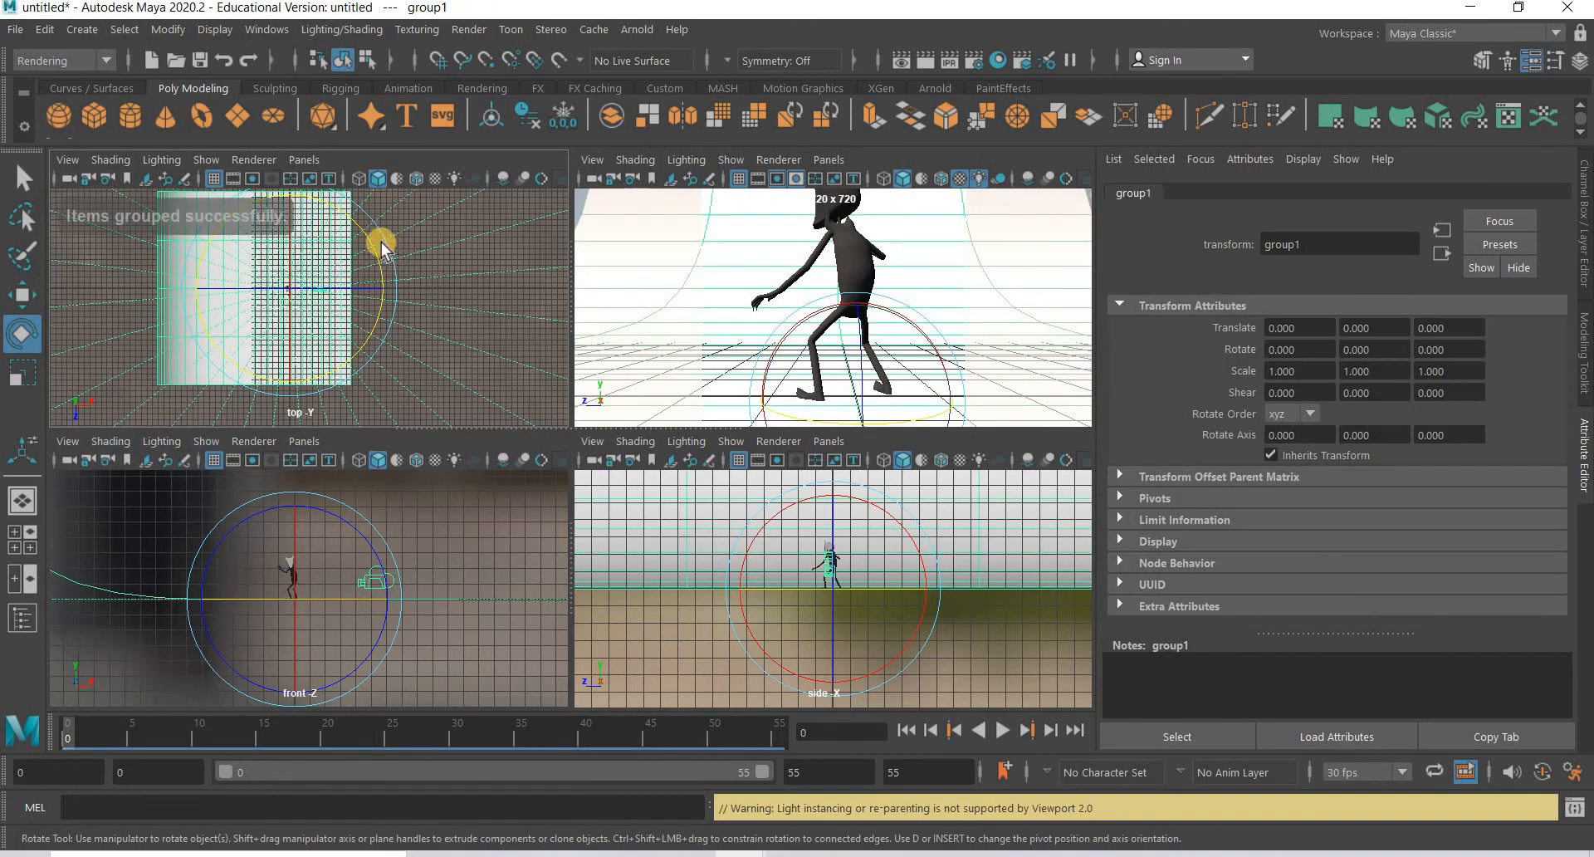
# Step: Rotate the new group about -104.75° around the vertical axis in the top view, and select camera1
pyautogui.moveTo(376, 264); pyautogui.dragTo(355, 539)
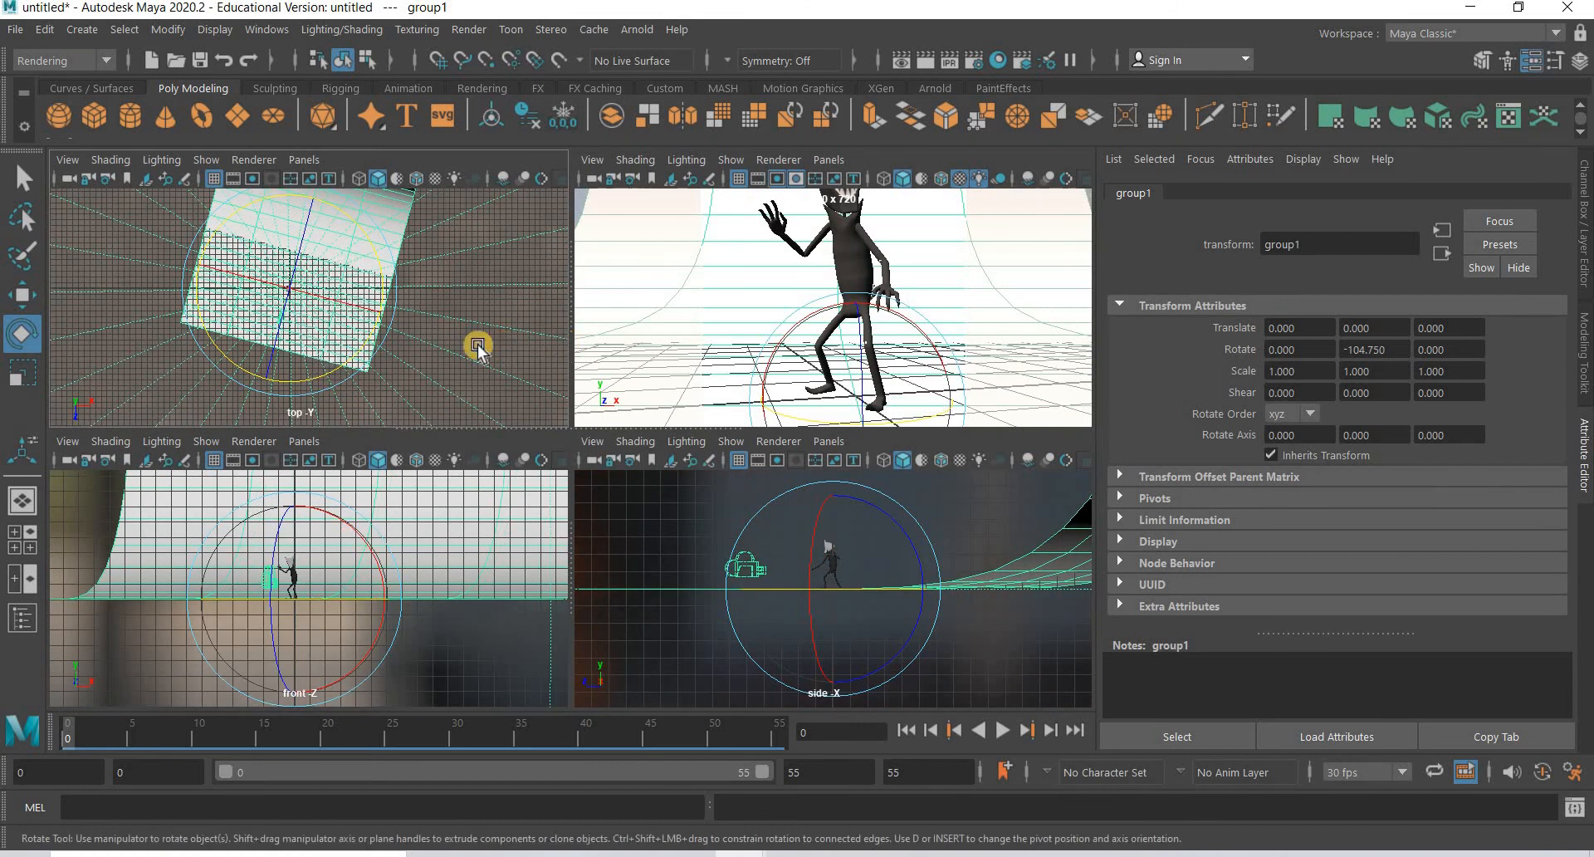
pyautogui.click(299, 334)
pyautogui.click(276, 344)
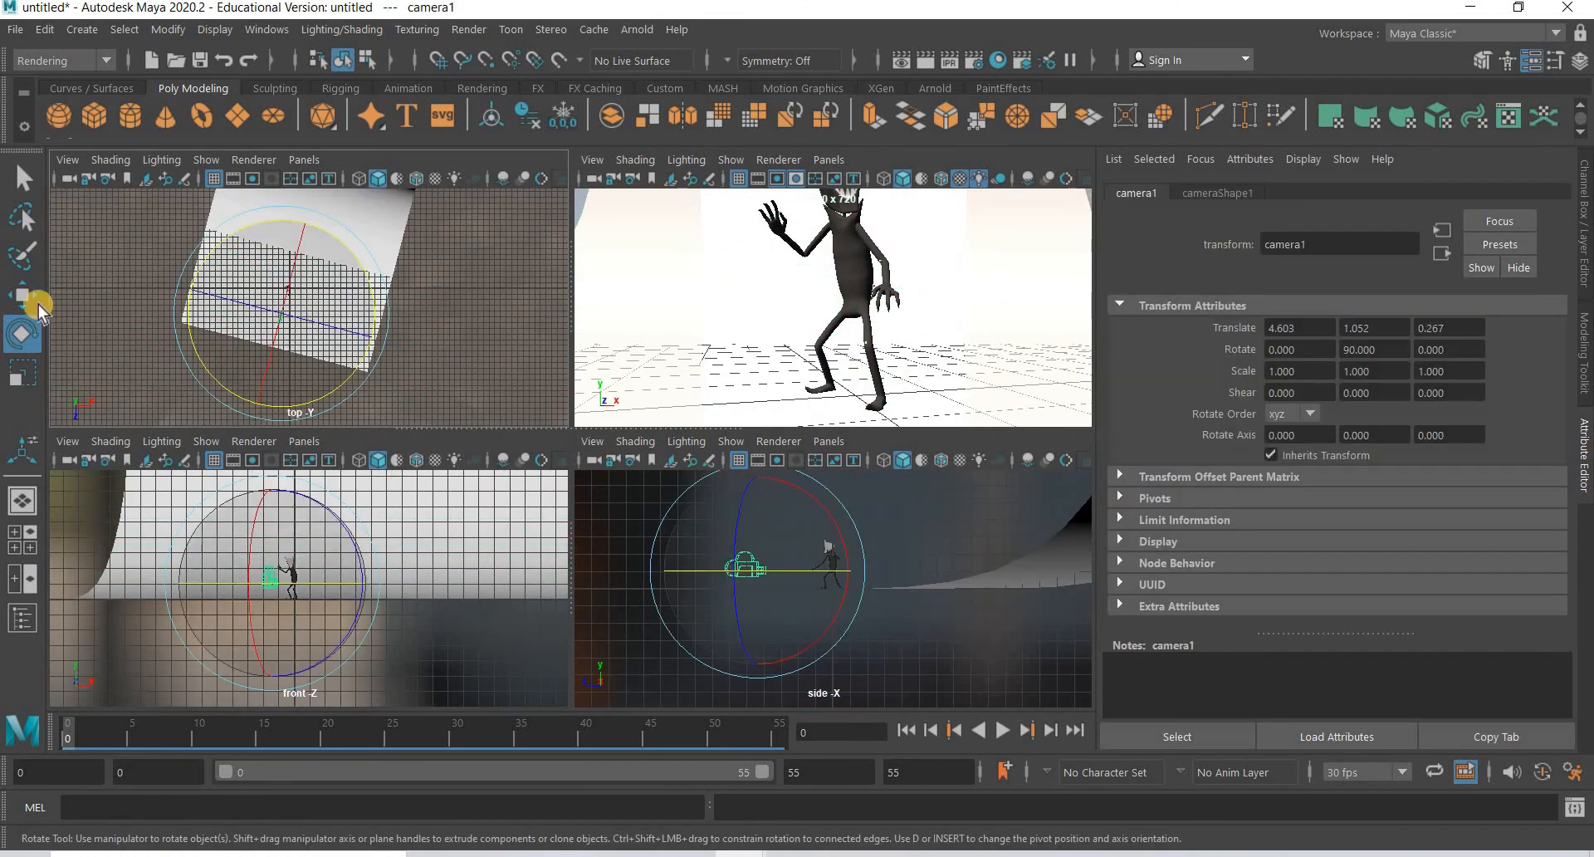
# Step: Move camera1 back and up to about 5.87, 1.44, -0.07 so the whole character fits the camera view
pyautogui.press('w')
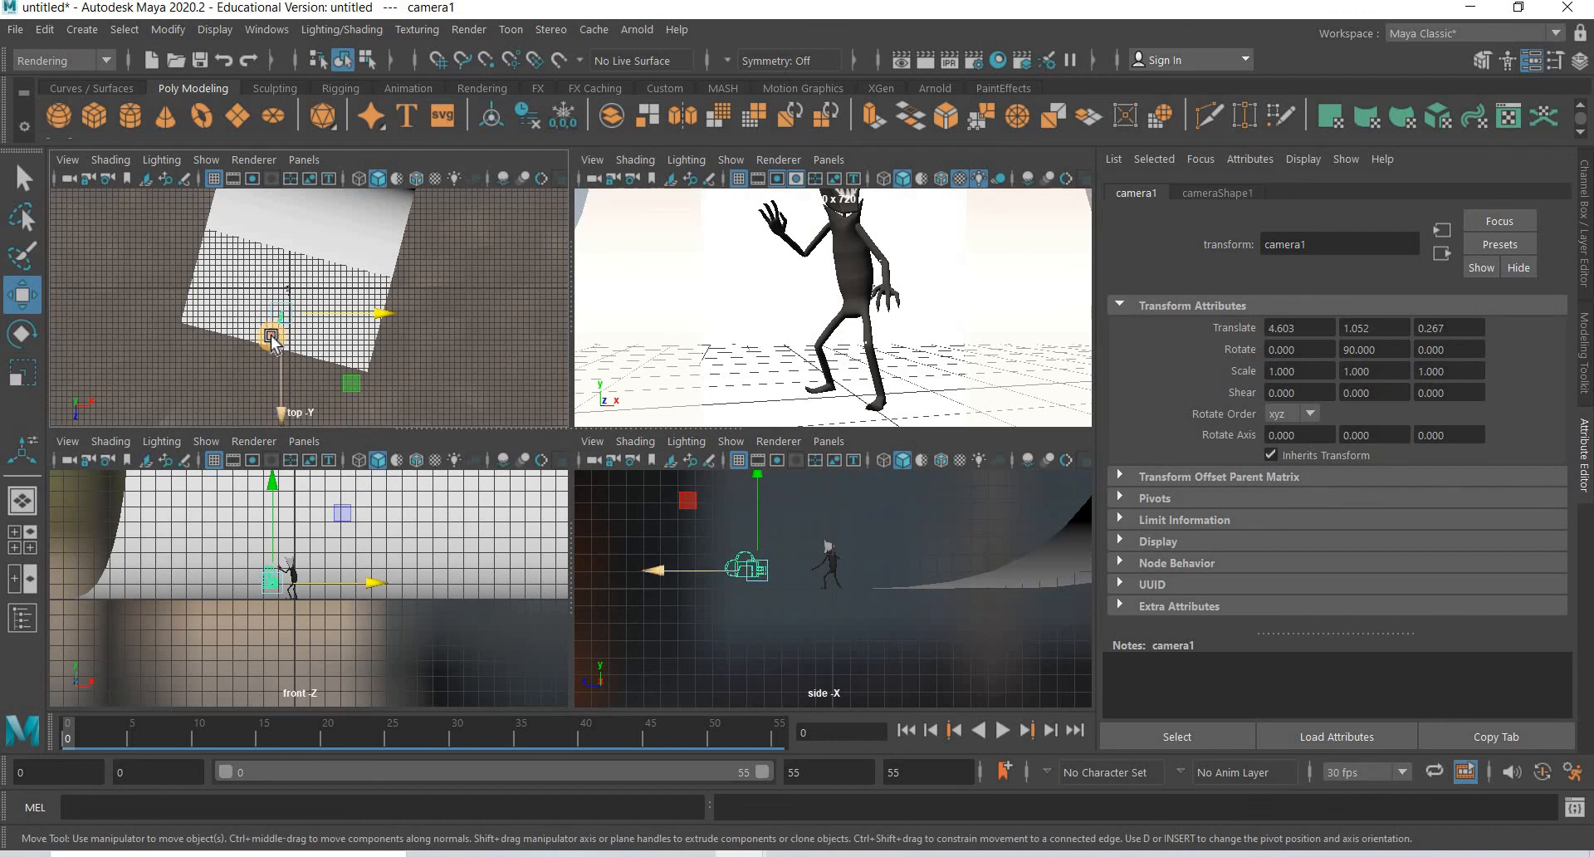
pyautogui.moveTo(271, 337); pyautogui.dragTo(271, 338)
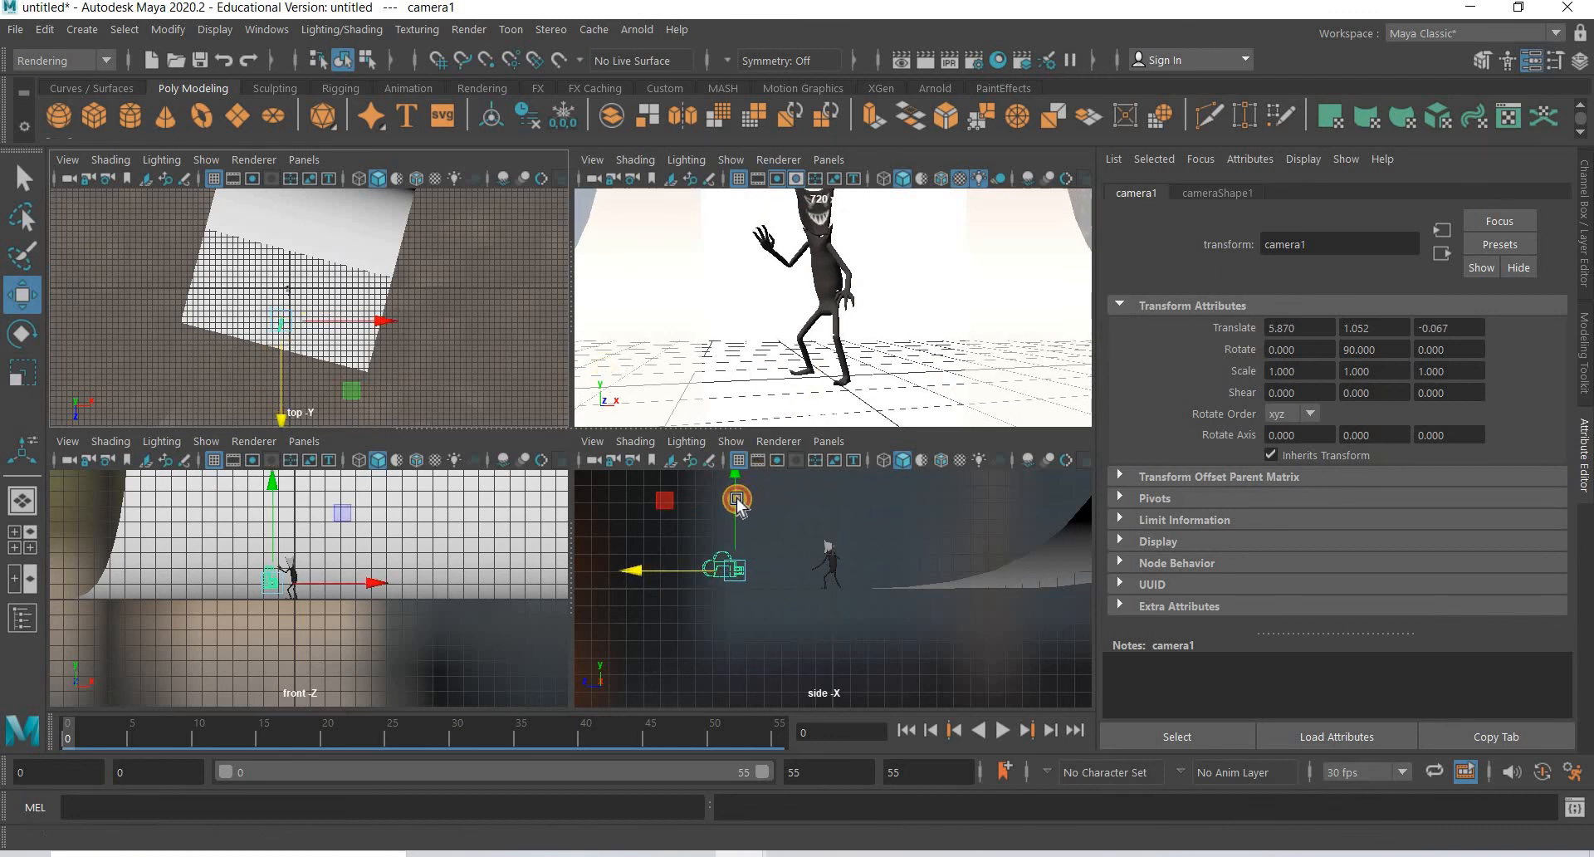
pyautogui.moveTo(737, 498); pyautogui.dragTo(736, 490)
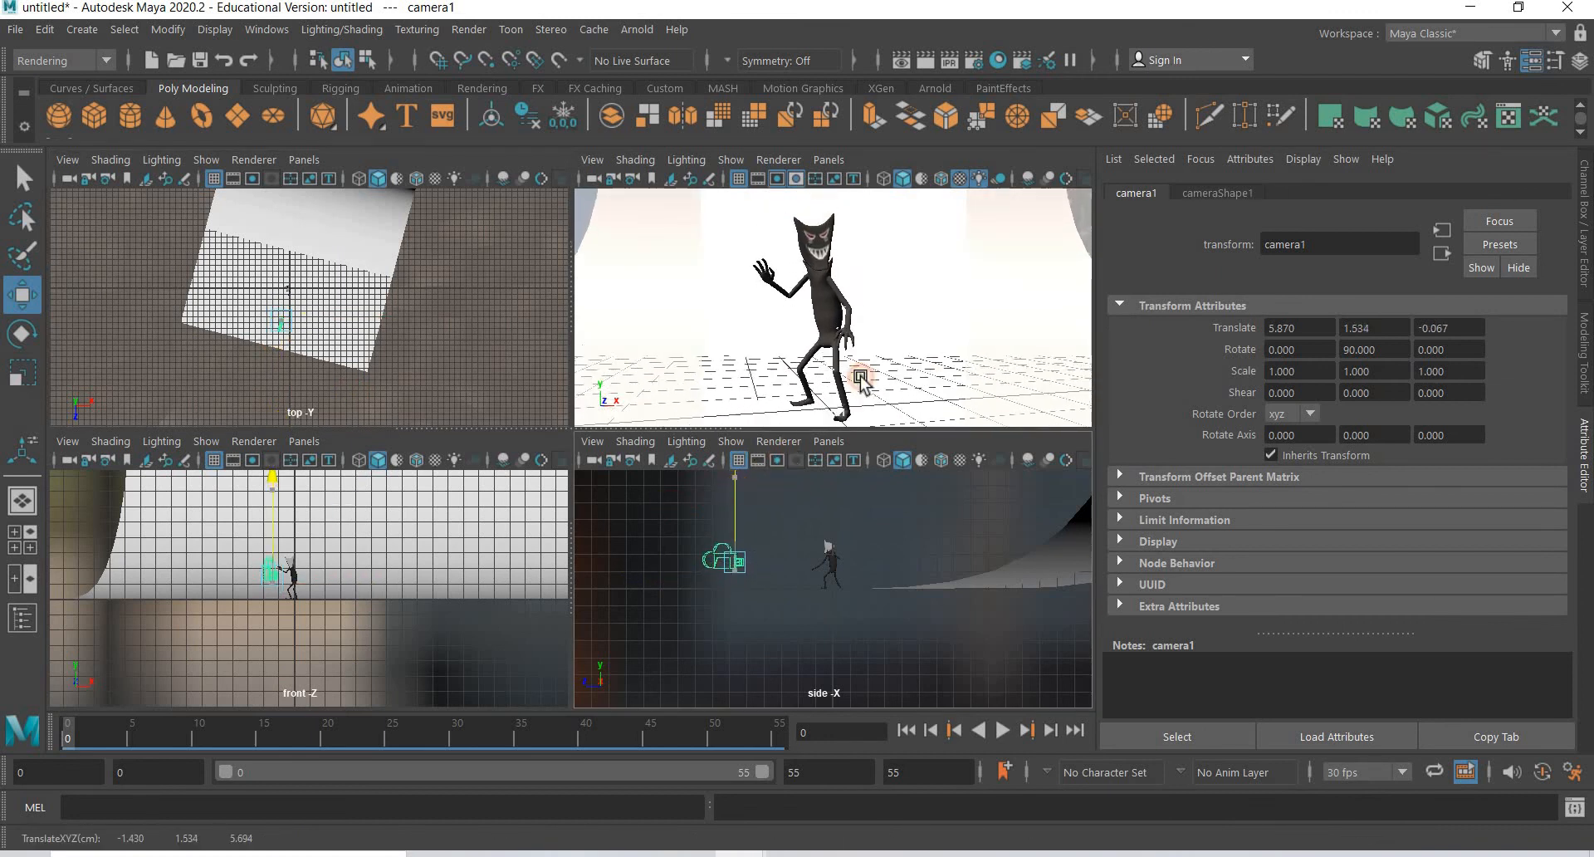
pyautogui.moveTo(861, 382); pyautogui.dragTo(866, 324)
# Step: Enlarge the camera view, scrub through the animation to check the framing, and return to frame 0
pyautogui.press('space')
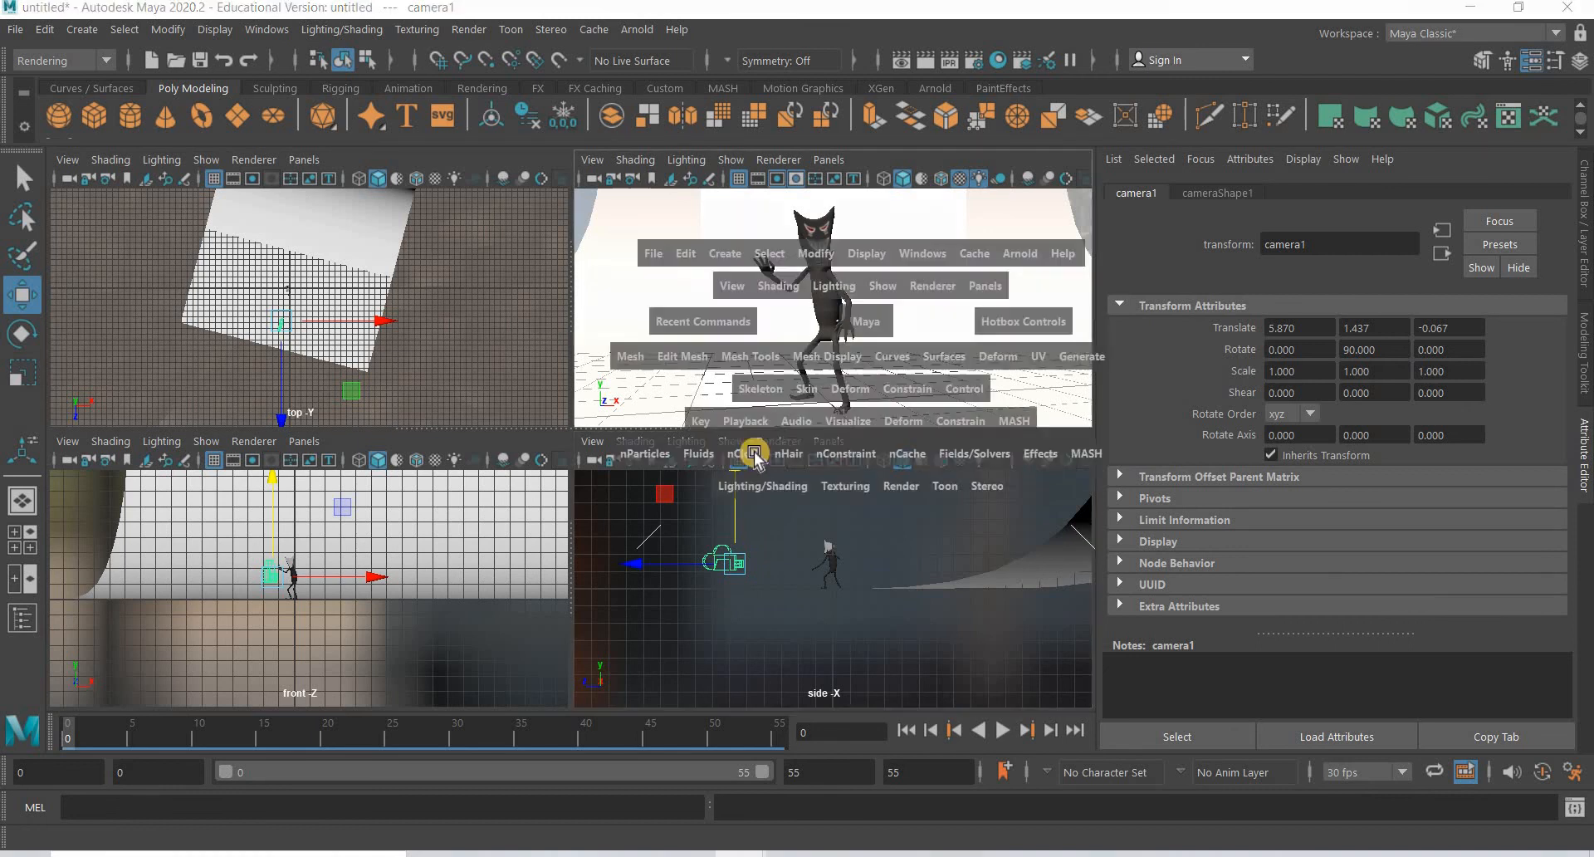
pyautogui.moveTo(788, 731); pyautogui.dragTo(353, 739)
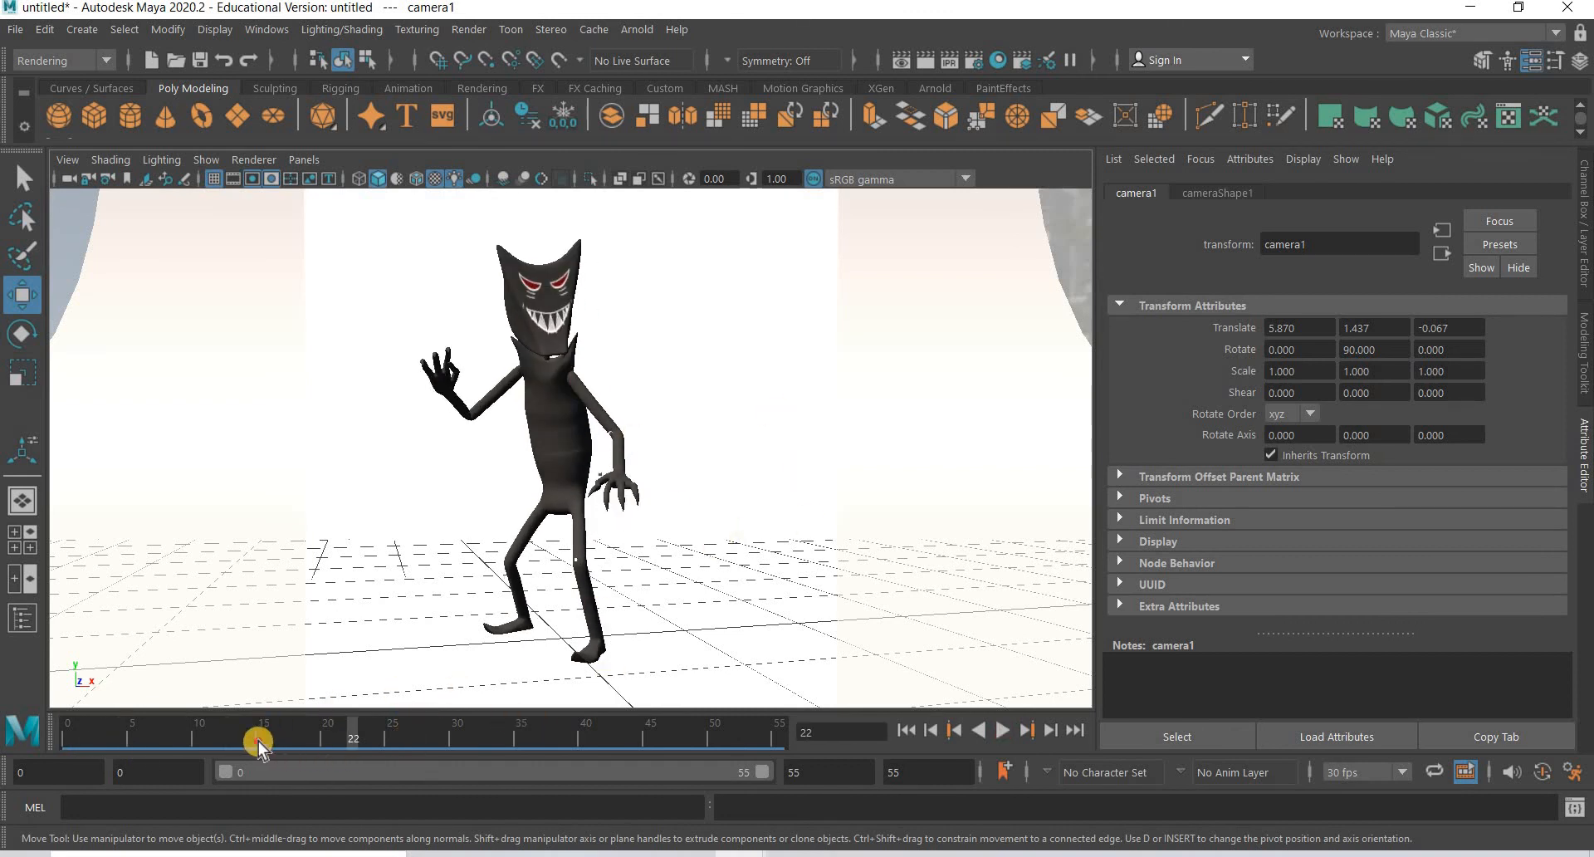
pyautogui.moveTo(252, 742); pyautogui.dragTo(67, 740)
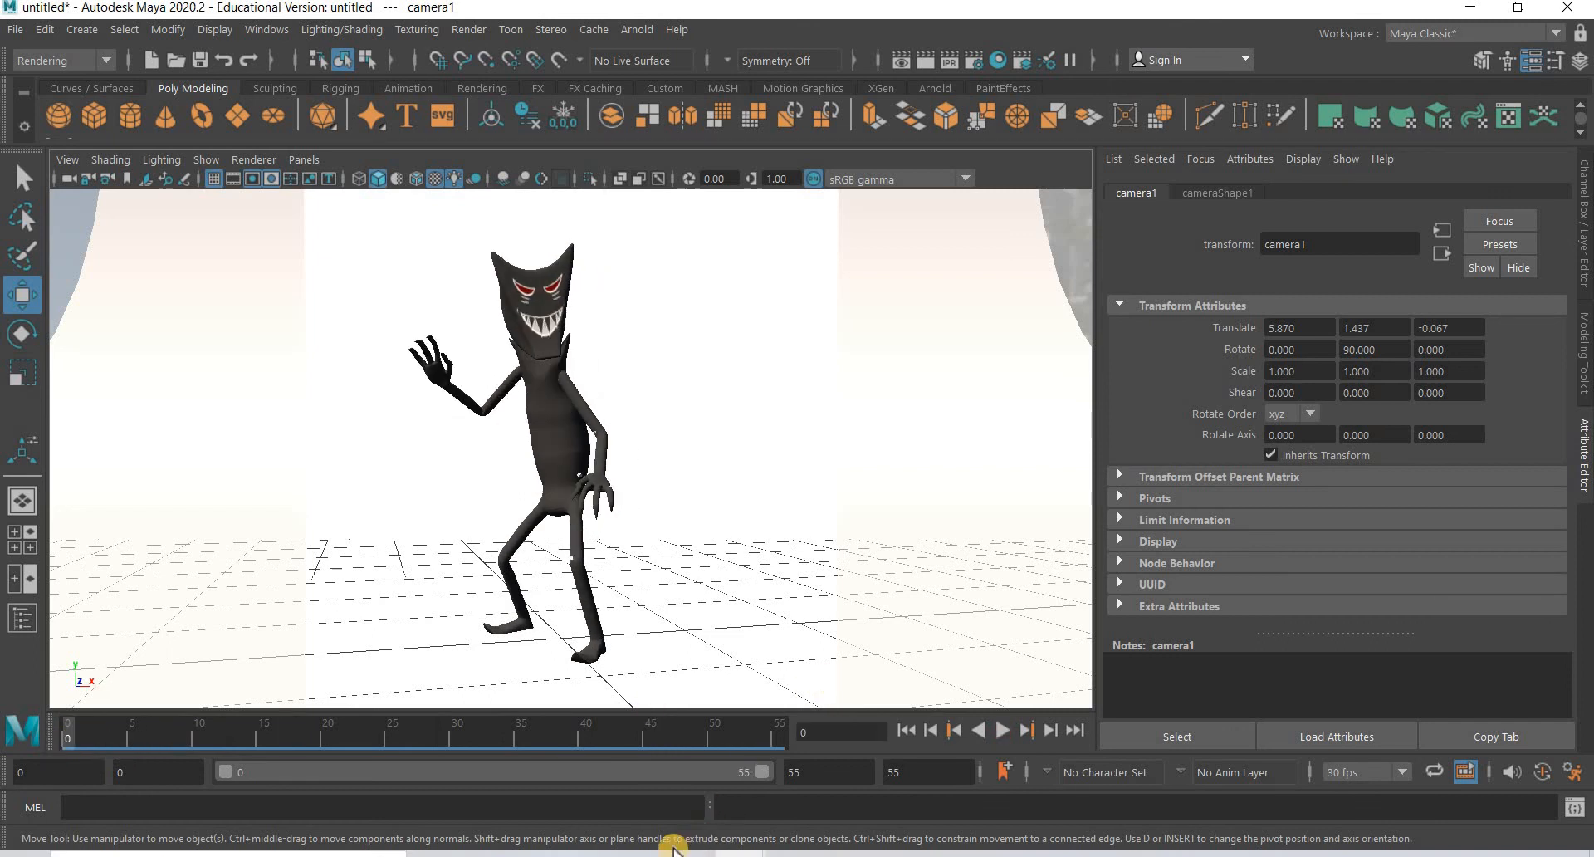
# Step: Switch to YouTube in the browser and open "Evil Character Modelling done in Maya, Aniamtion from Mixamo" from the signed-in account's channel videos
pyautogui.click(624, 818)
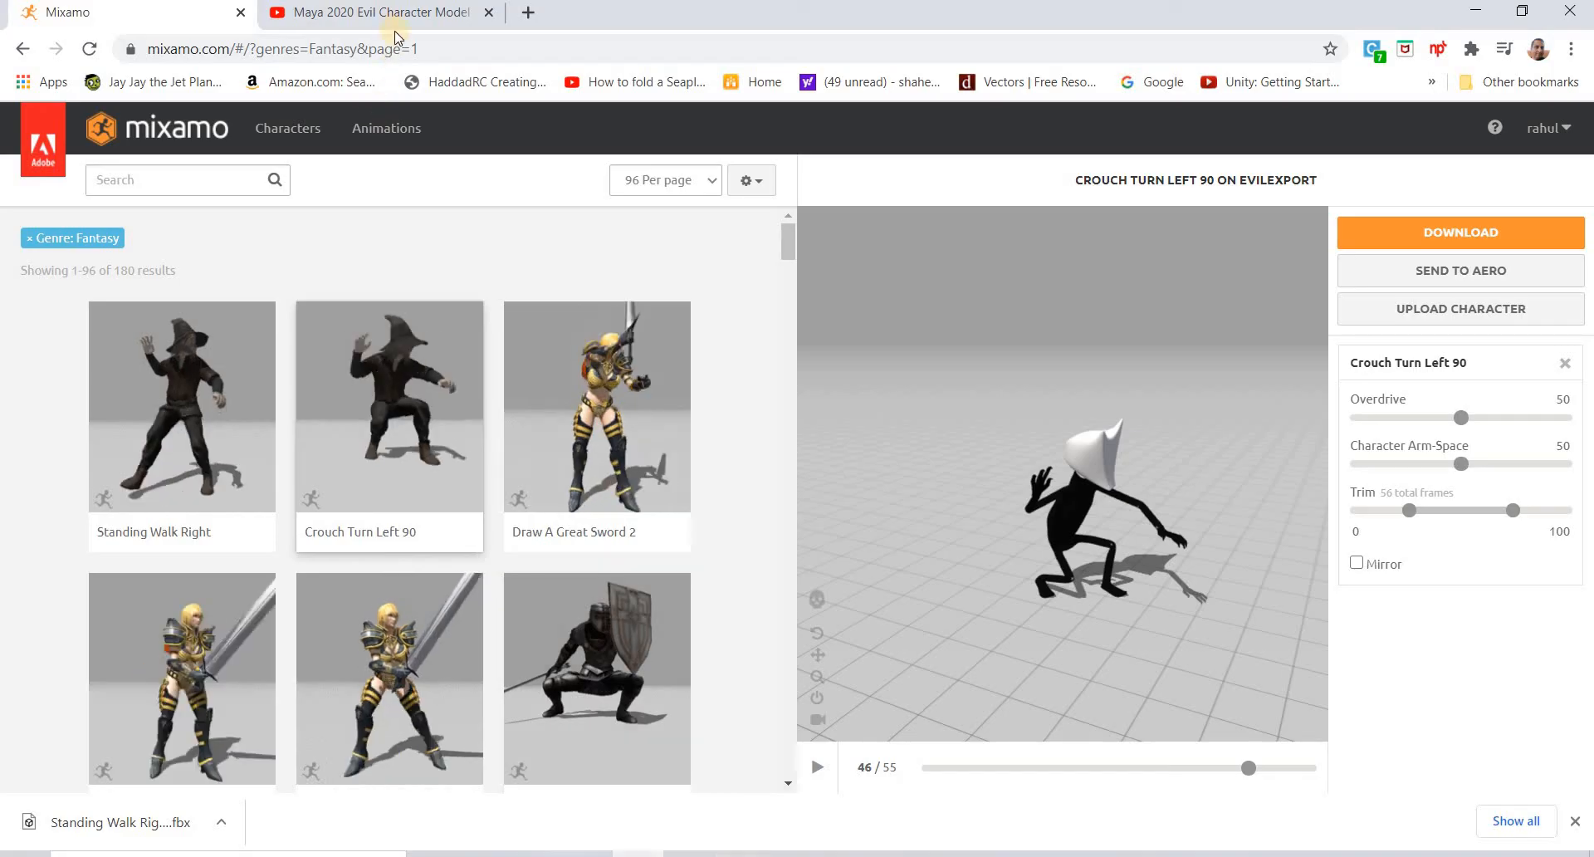
pyautogui.hotkey('ctrl', 'Tab')
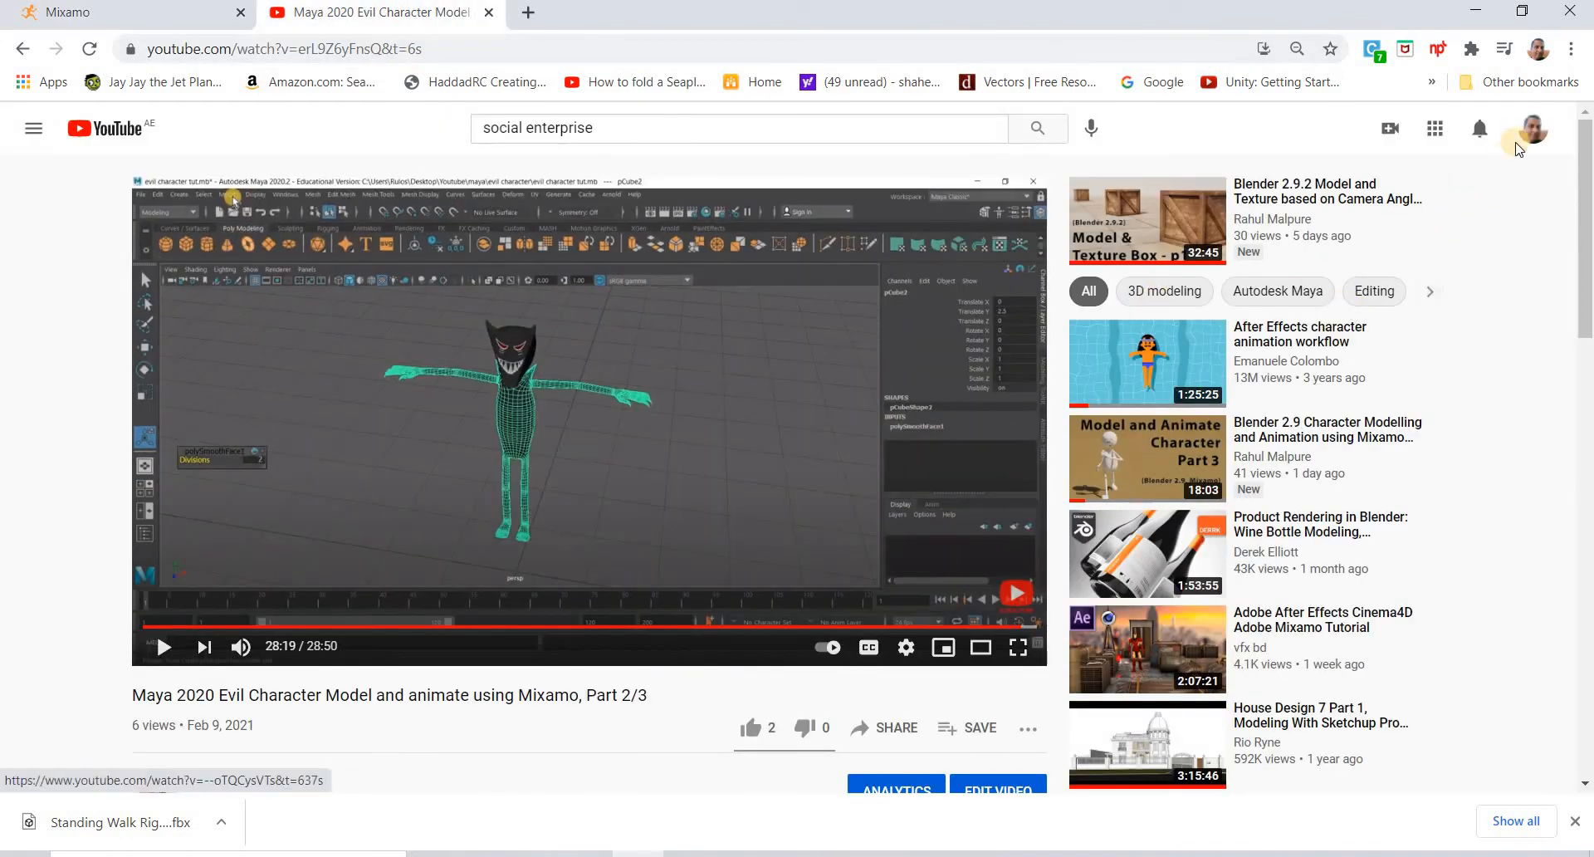
pyautogui.click(1534, 128)
pyautogui.click(1283, 221)
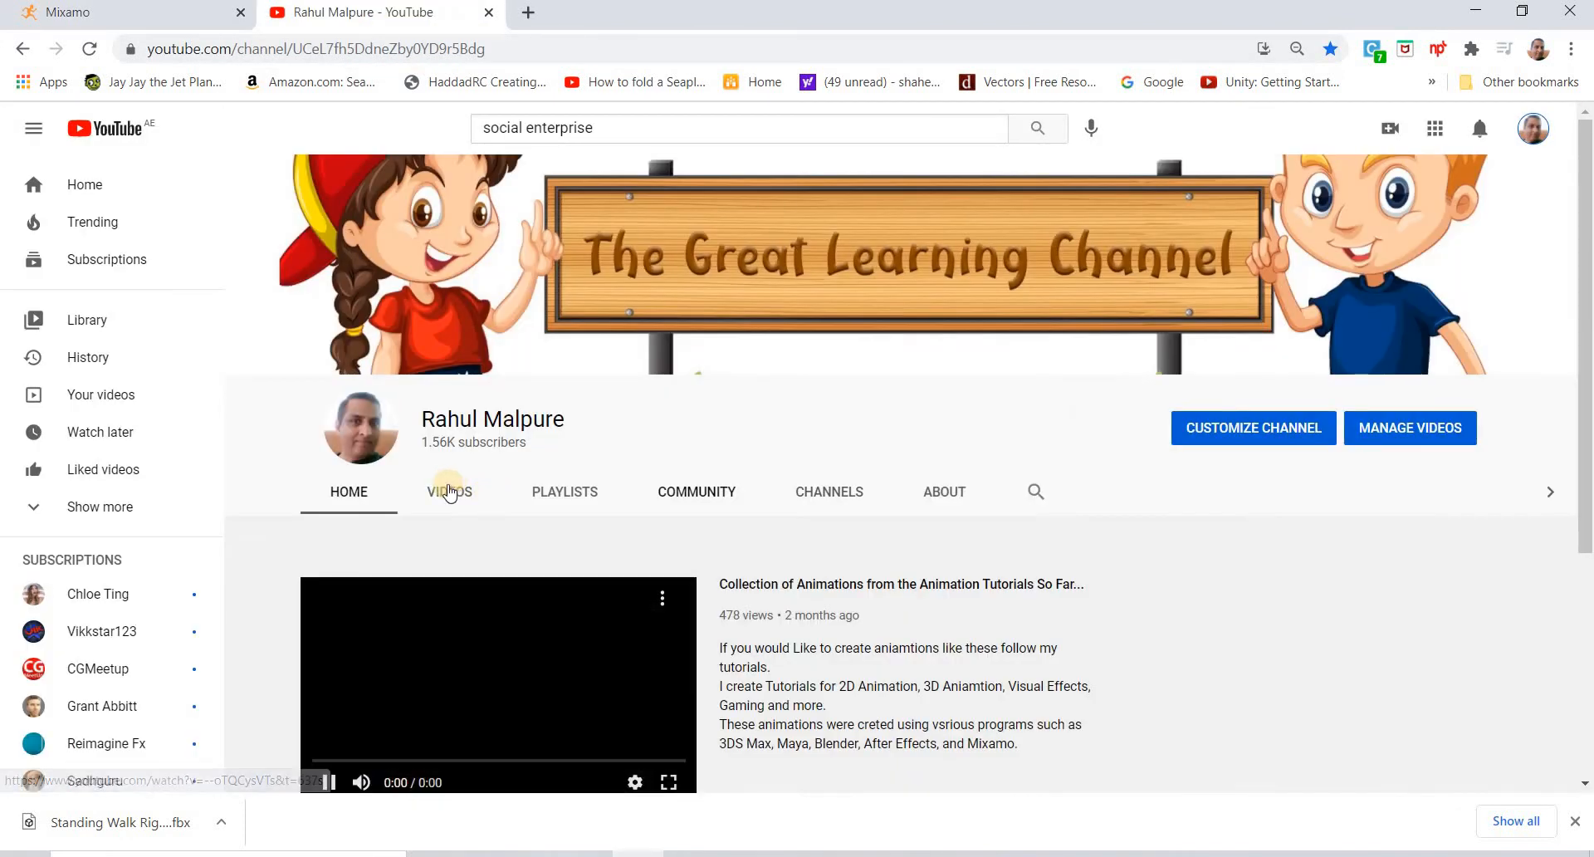
pyautogui.click(449, 492)
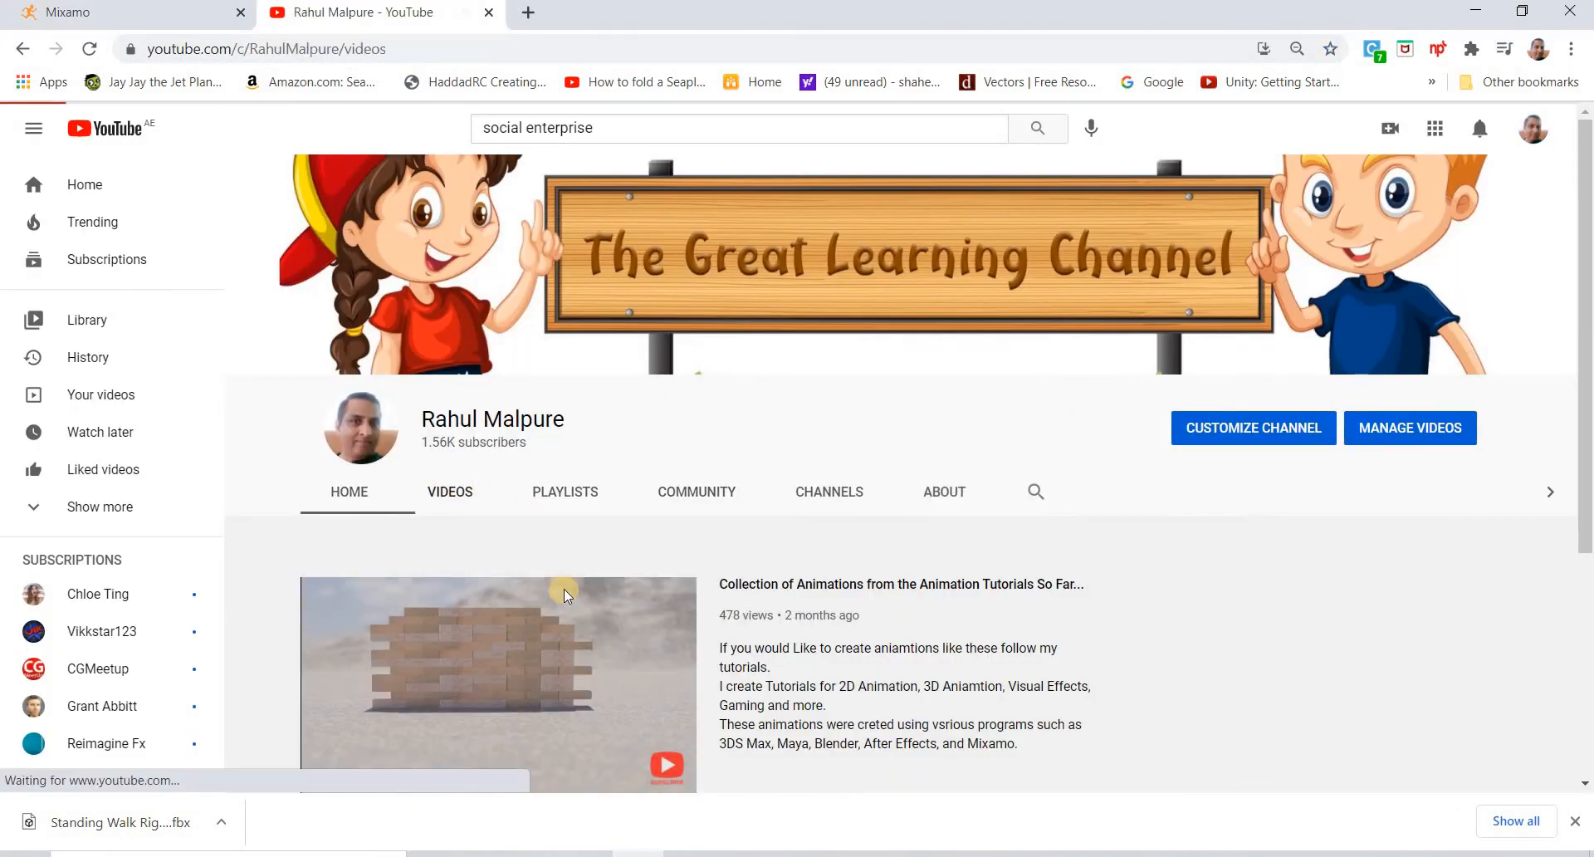
pyautogui.click(384, 683)
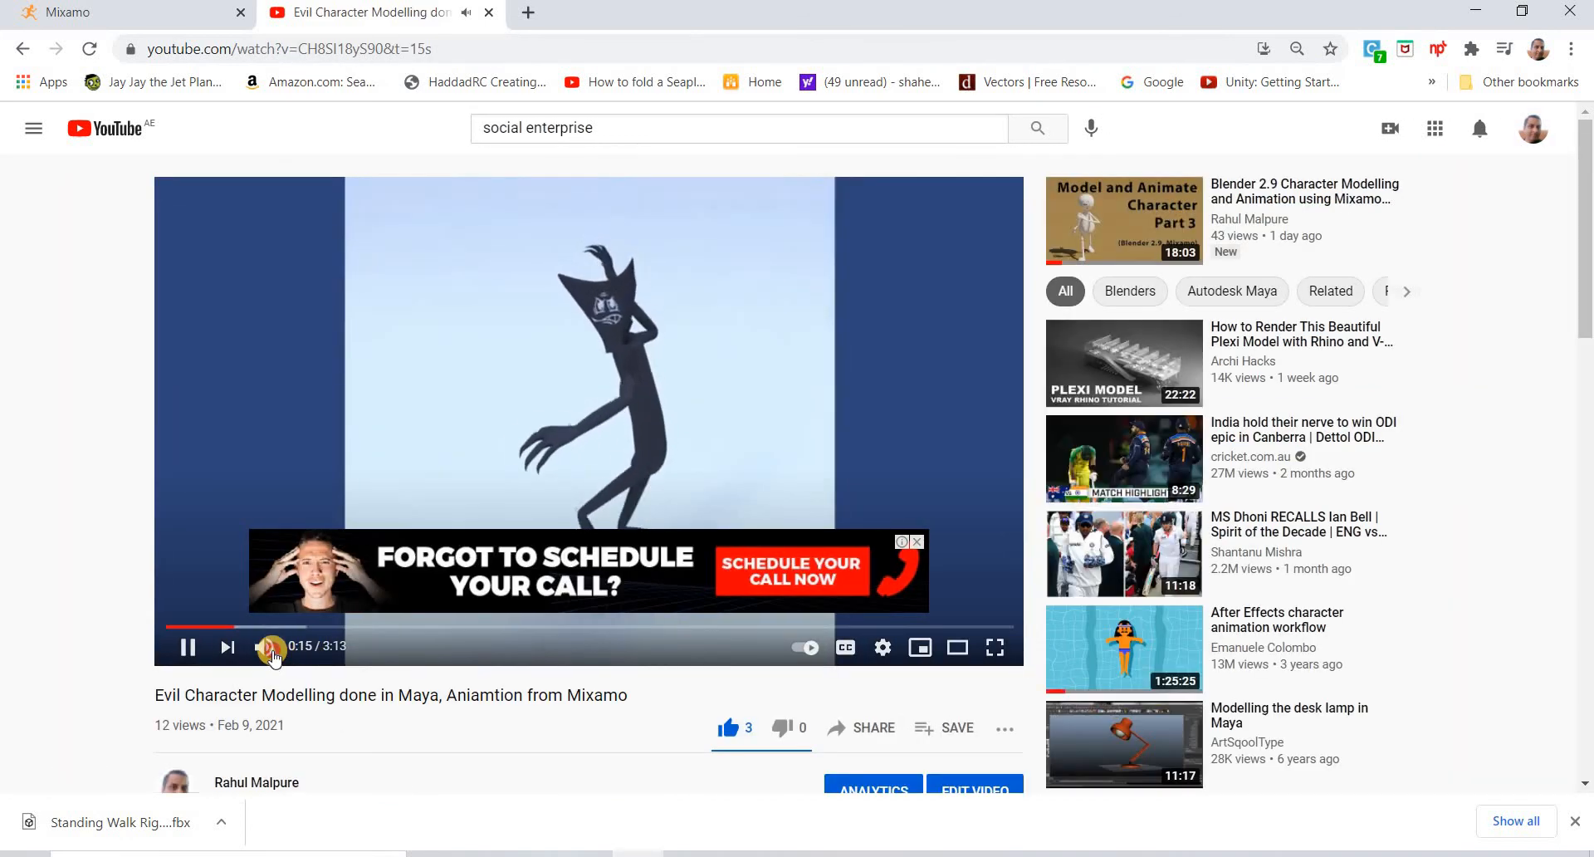
# Step: Mute the evil character video, close the advertisement over it, watch the animation and pause at about 0:24
pyautogui.click(268, 648)
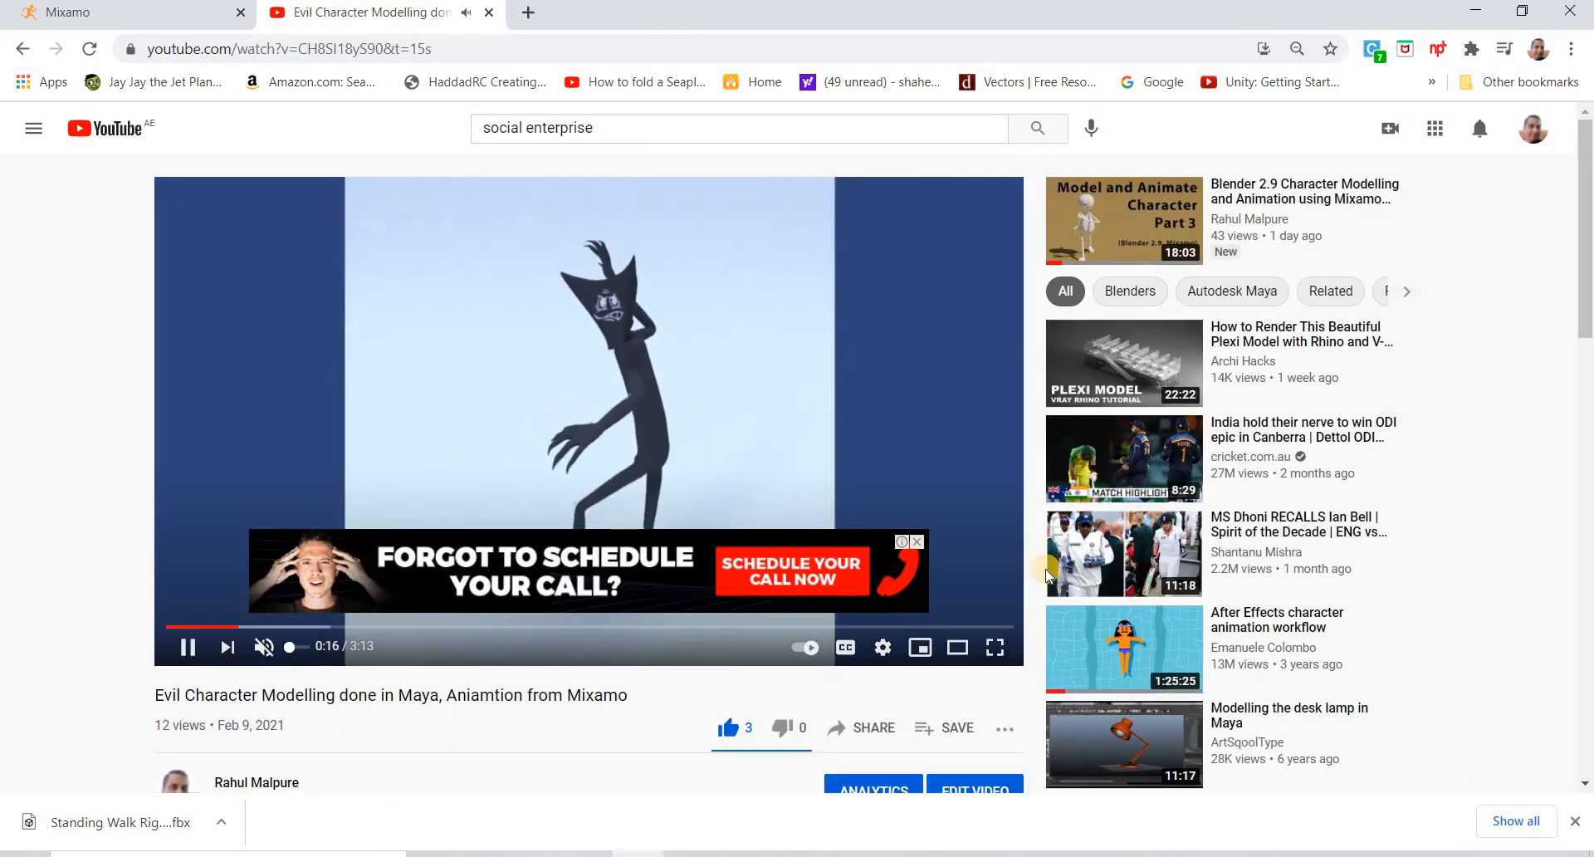
pyautogui.click(918, 542)
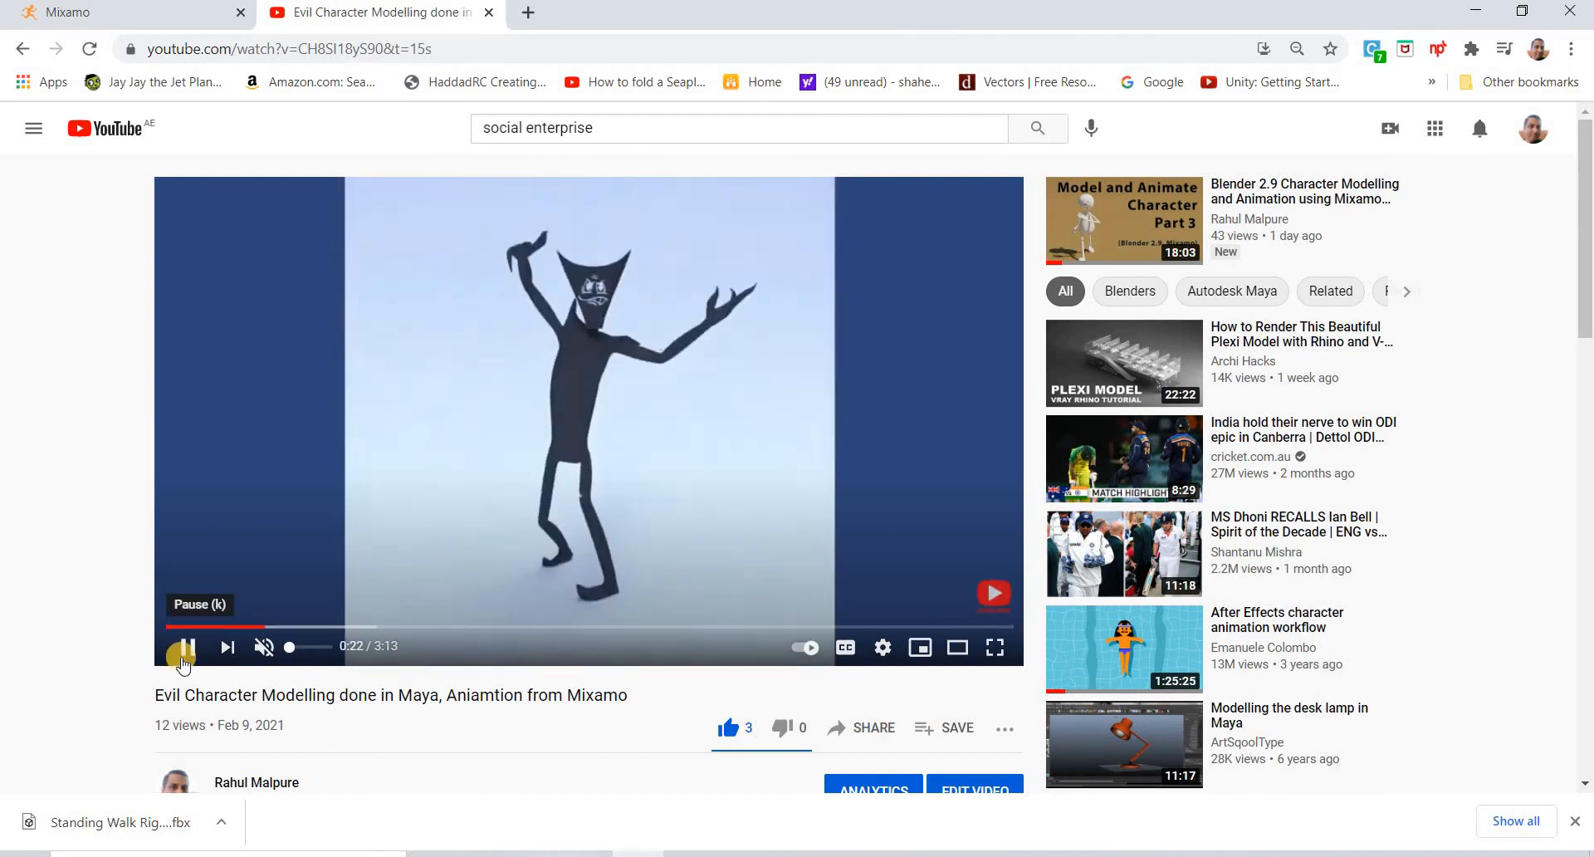
pyautogui.click(193, 647)
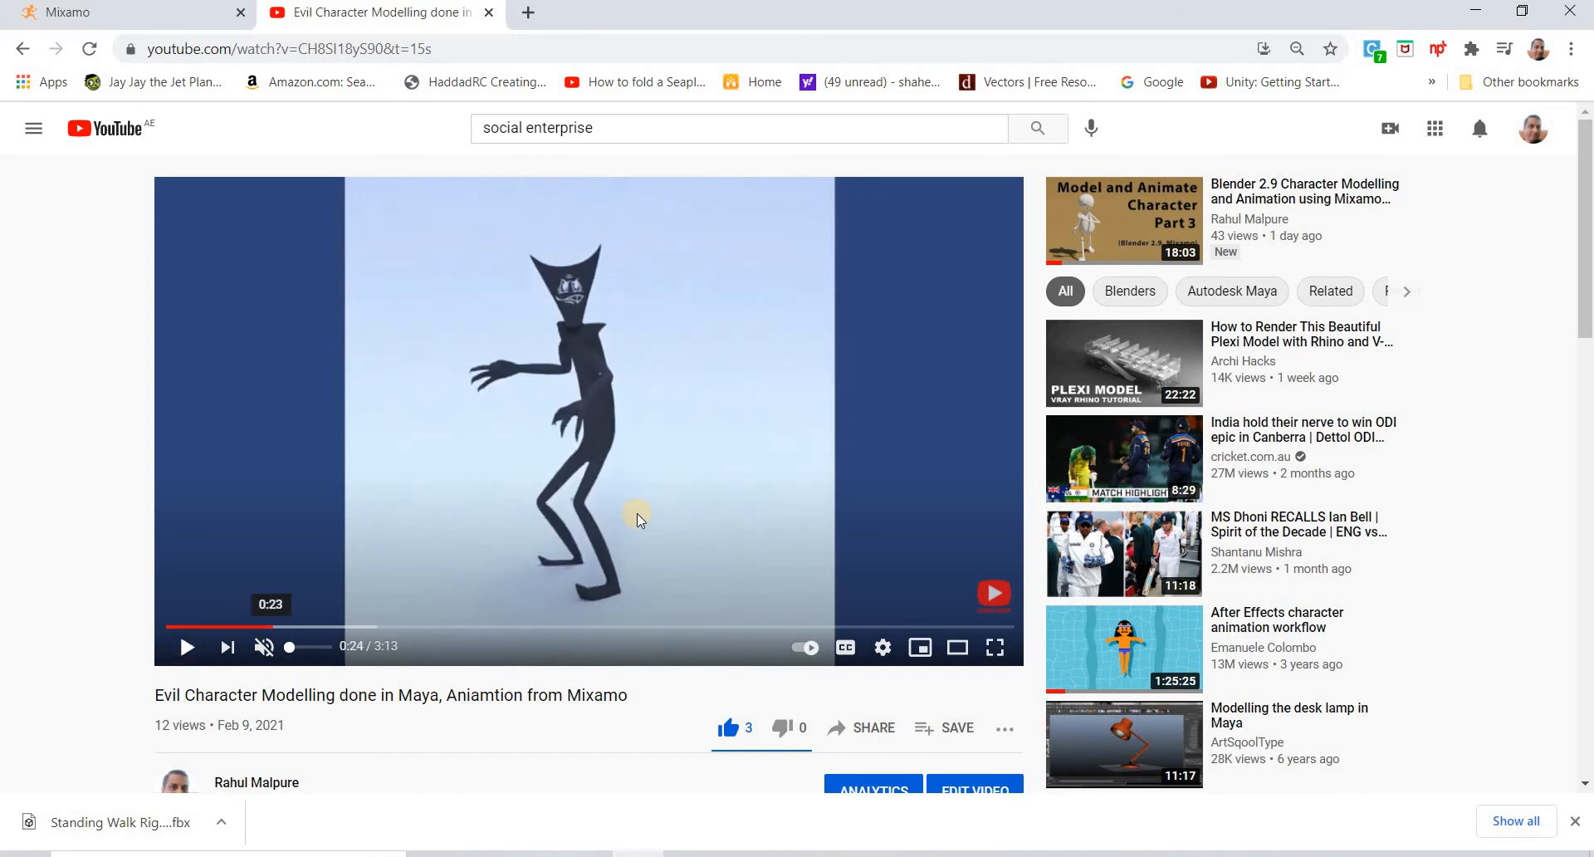